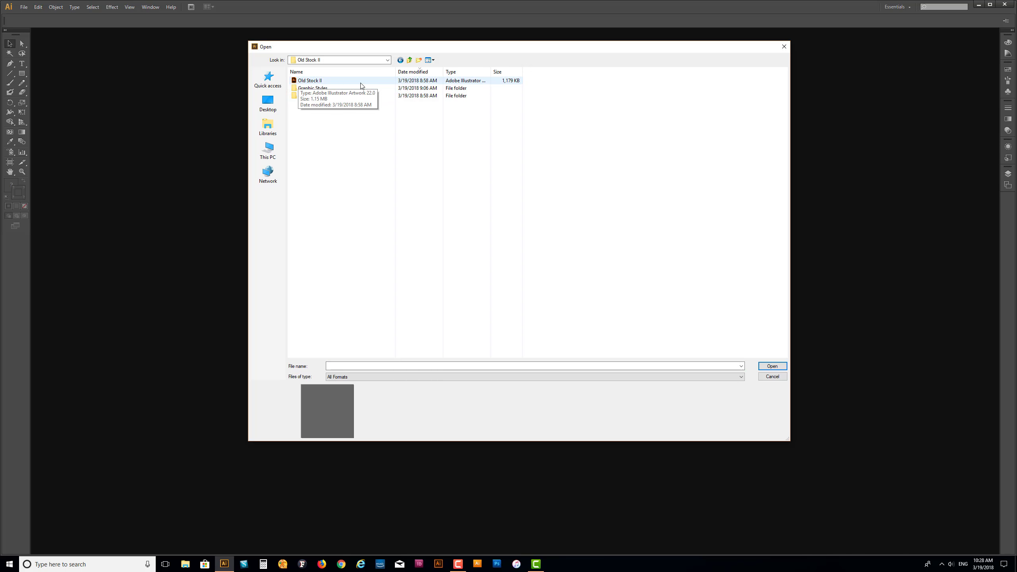
# Open the Old Stock II Illustrator file and view its graphic styles and color swatches.
pyautogui.click(304, 82)
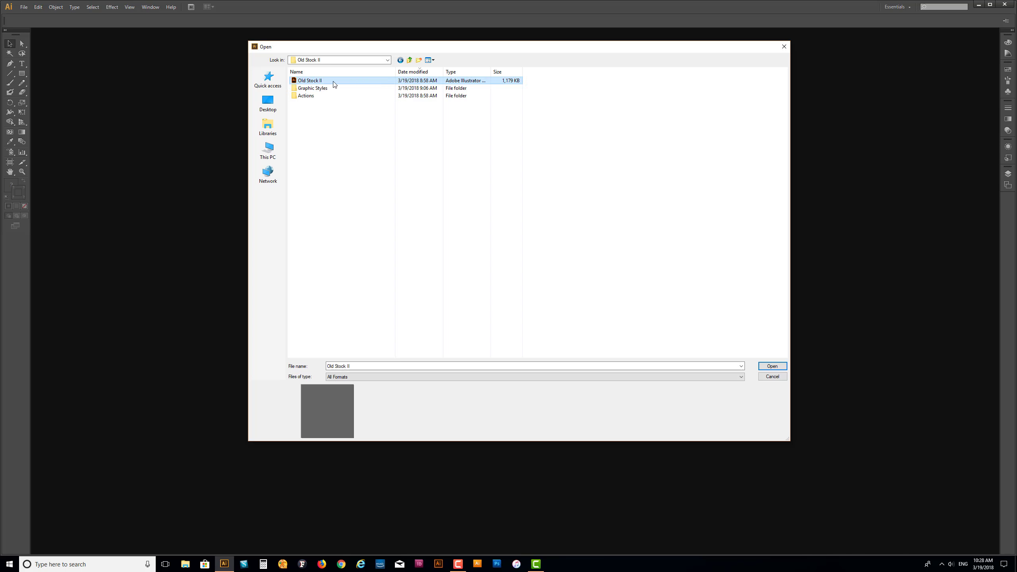
pyautogui.click(771, 366)
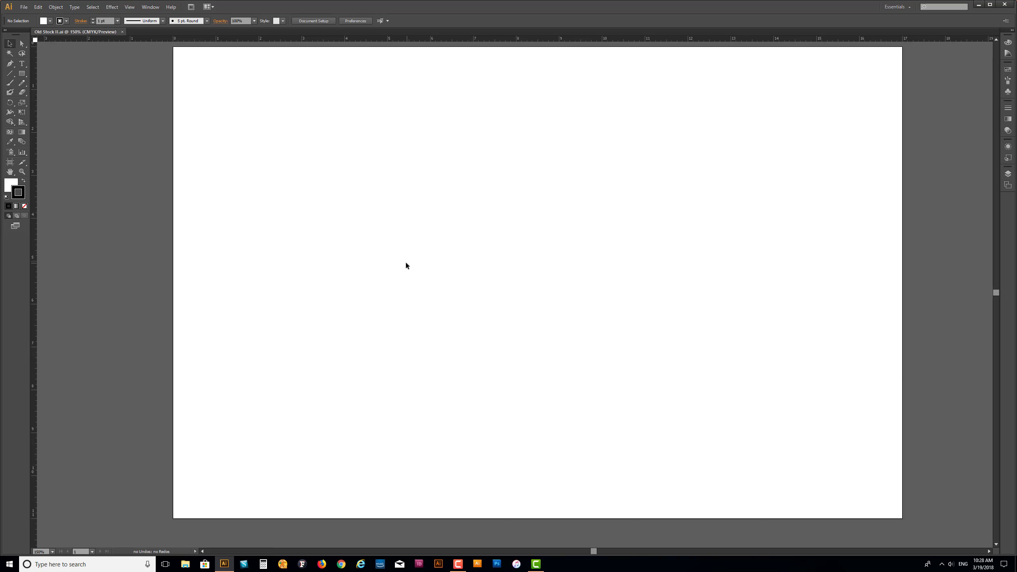
pyautogui.click(1007, 147)
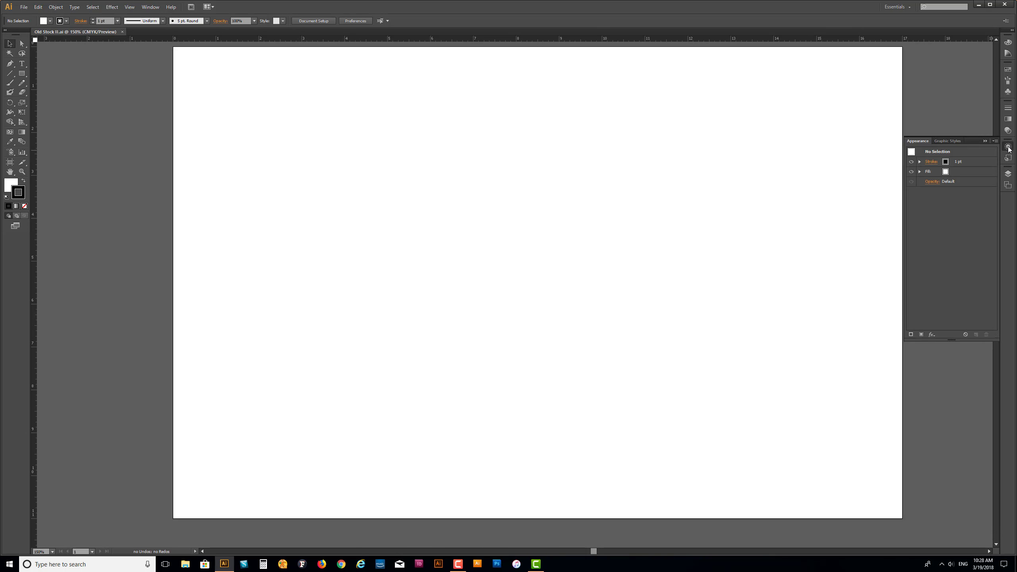
pyautogui.click(955, 142)
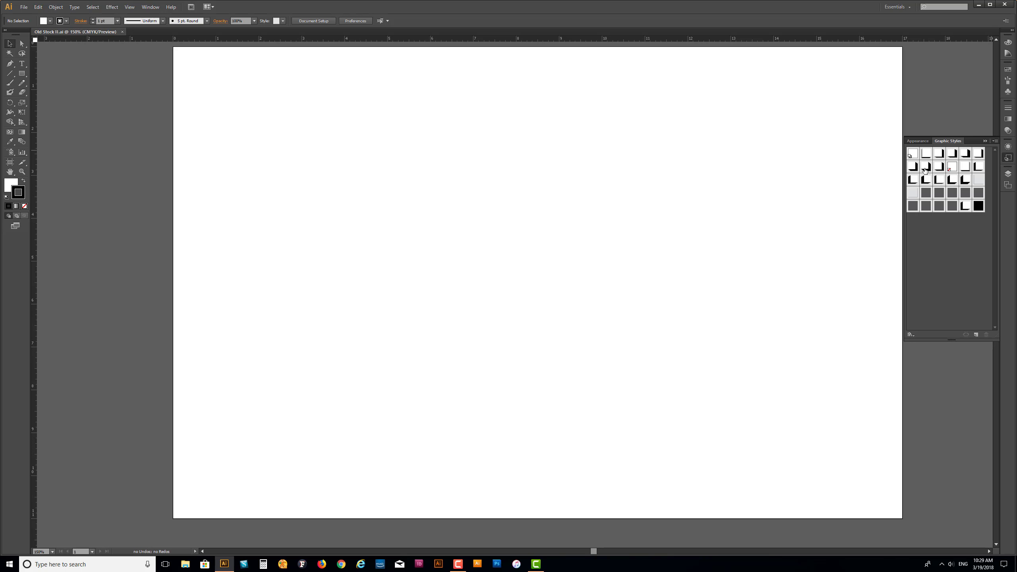
pyautogui.click(1009, 69)
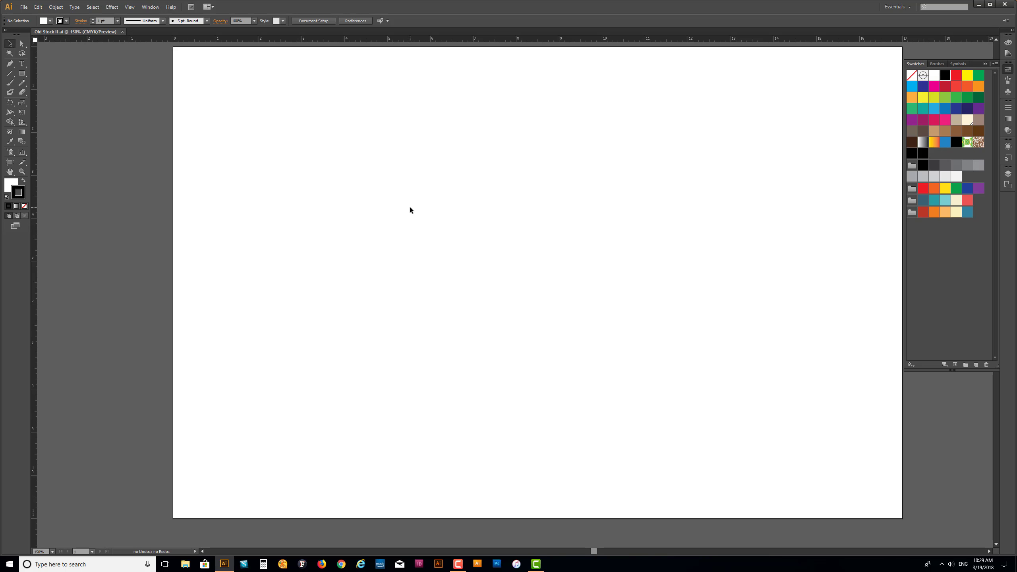
pyautogui.click(984, 64)
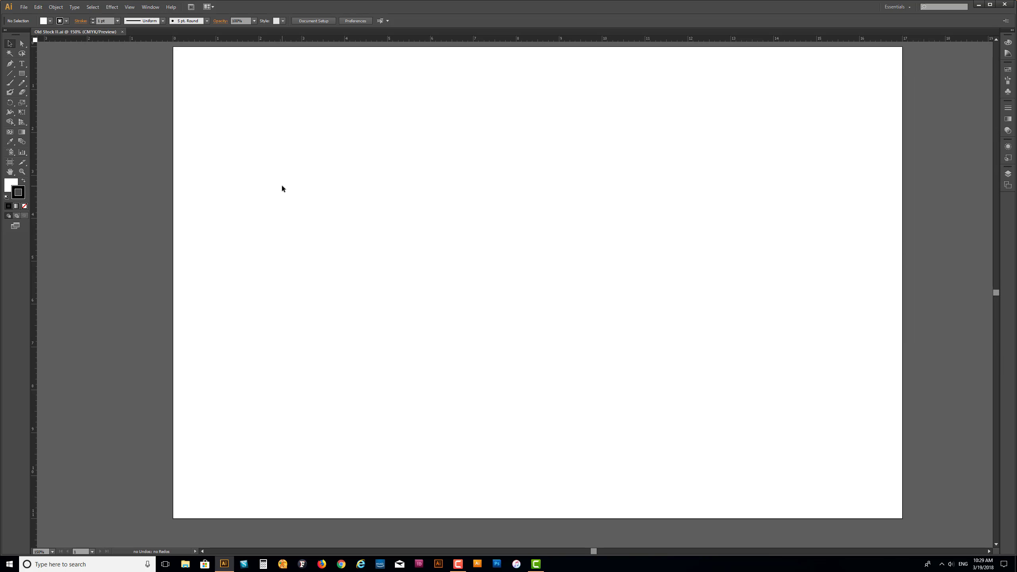
# Load the Old Stock II Left PRO action set from the Desktop folder Old Stock II > Actions > Pro.
pyautogui.click(150, 7)
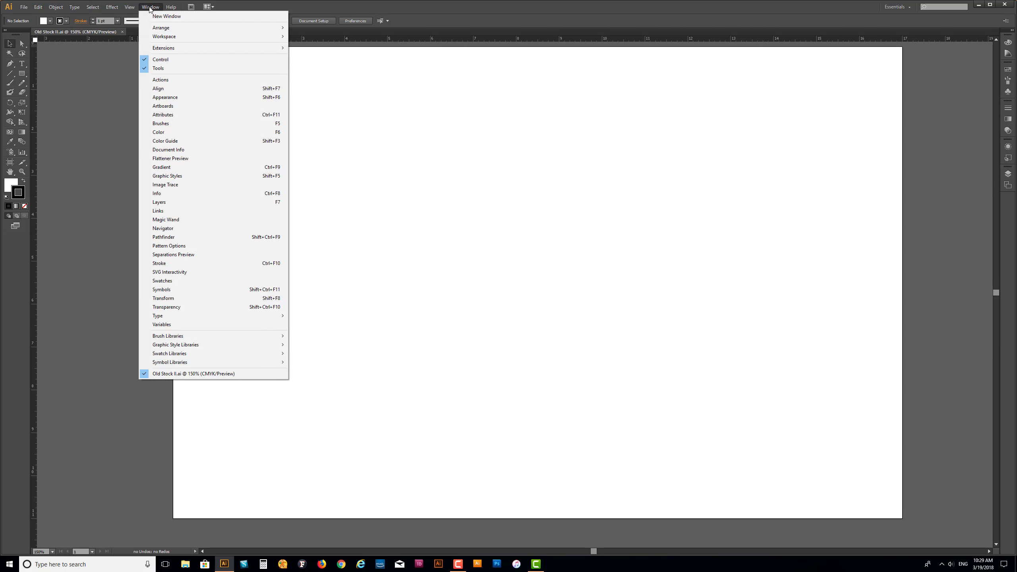
pyautogui.click(168, 80)
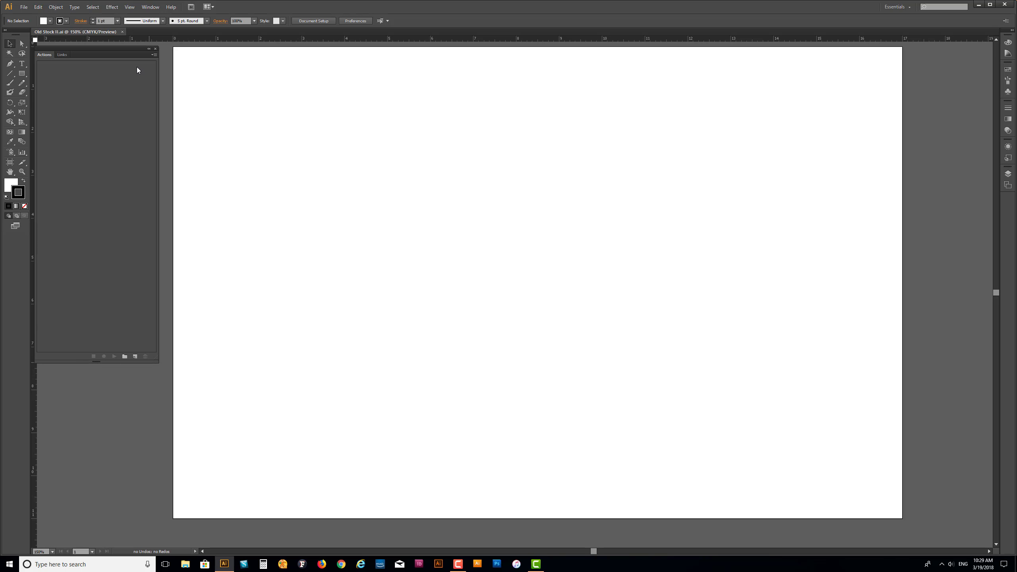
pyautogui.click(154, 54)
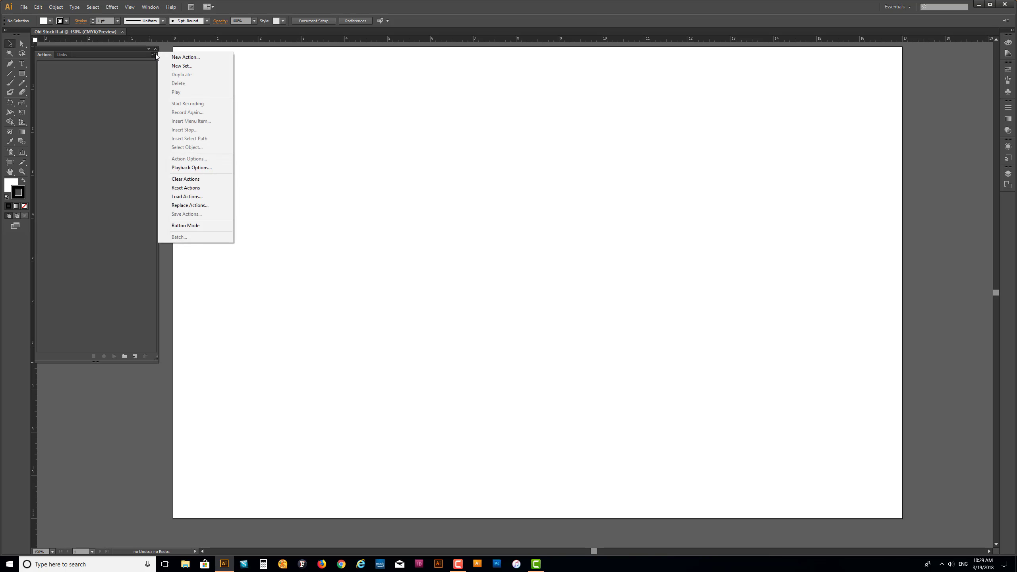
pyautogui.click(186, 197)
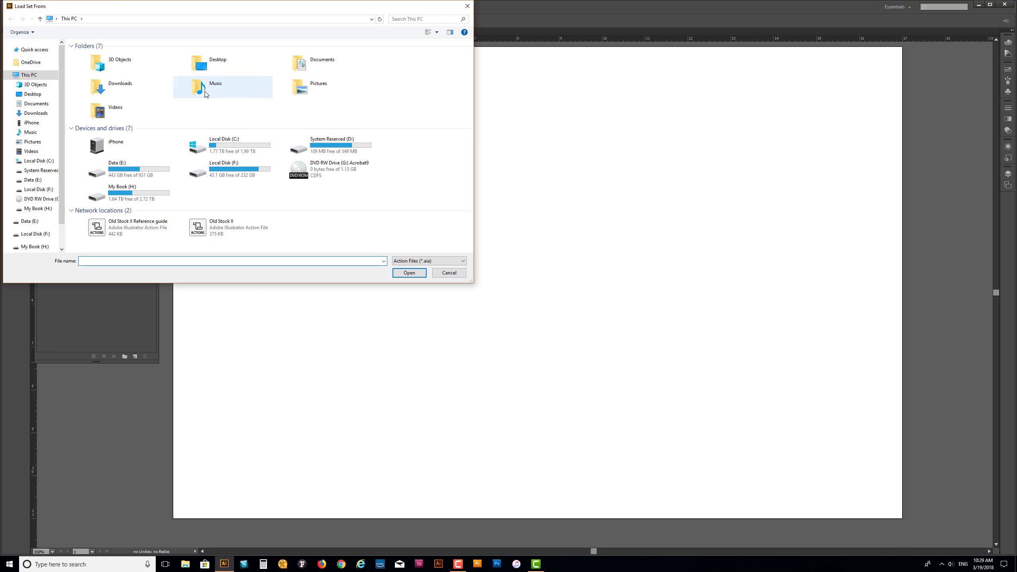
pyautogui.doubleClick(220, 73)
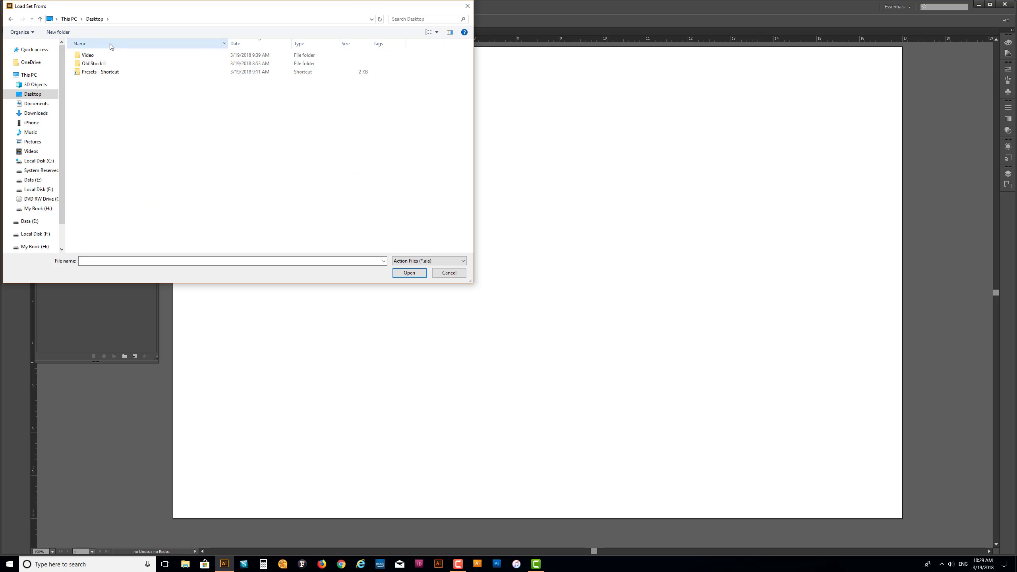
pyautogui.doubleClick(101, 64)
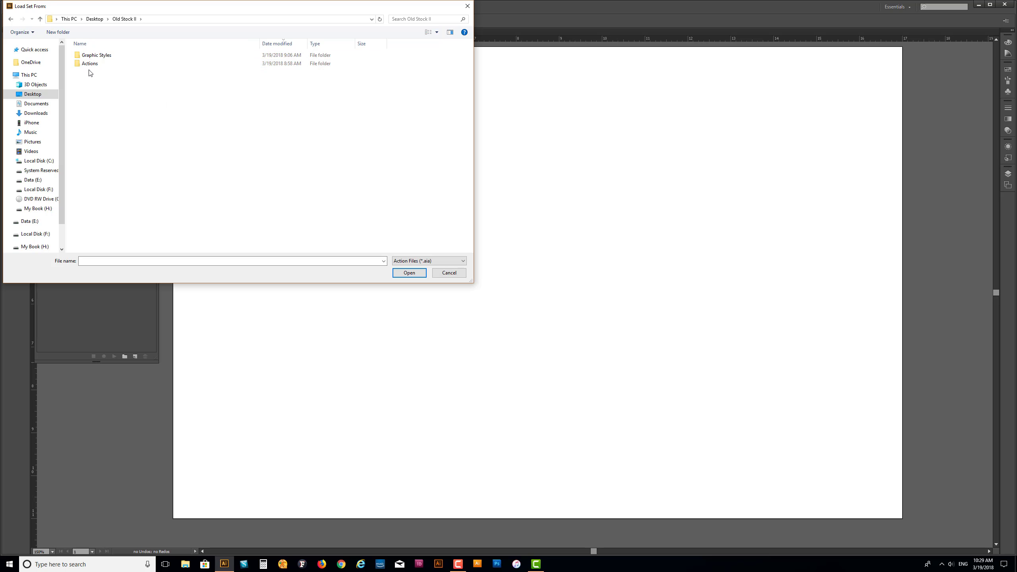
pyautogui.click(100, 67)
pyautogui.doubleClick(106, 65)
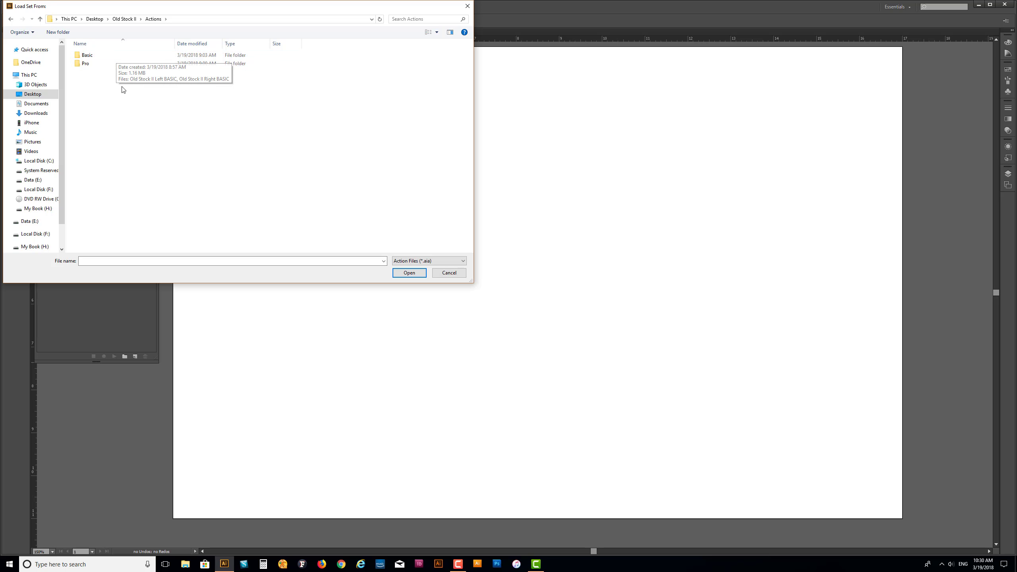
pyautogui.doubleClick(91, 64)
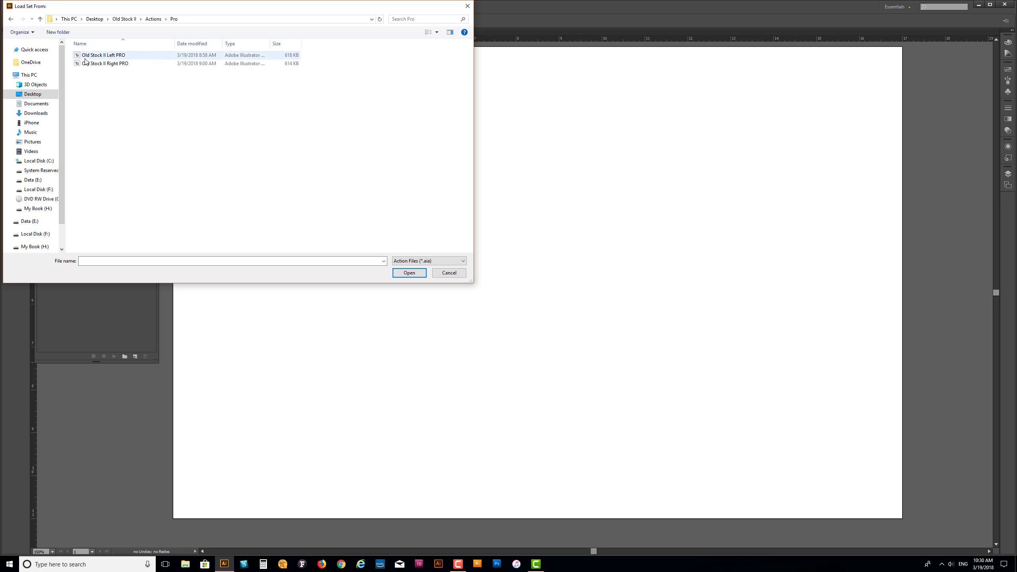
pyautogui.click(106, 56)
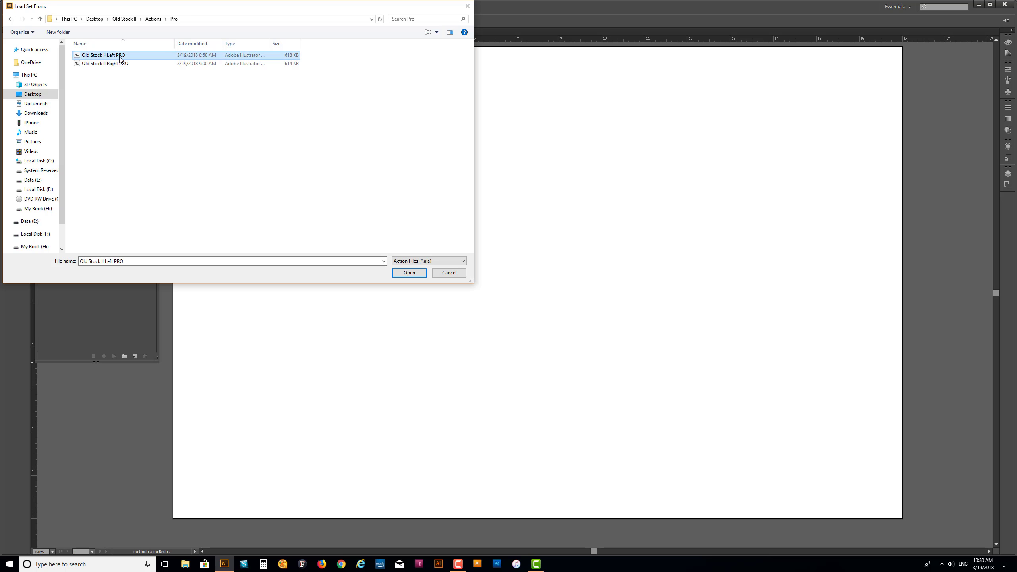
pyautogui.click(409, 273)
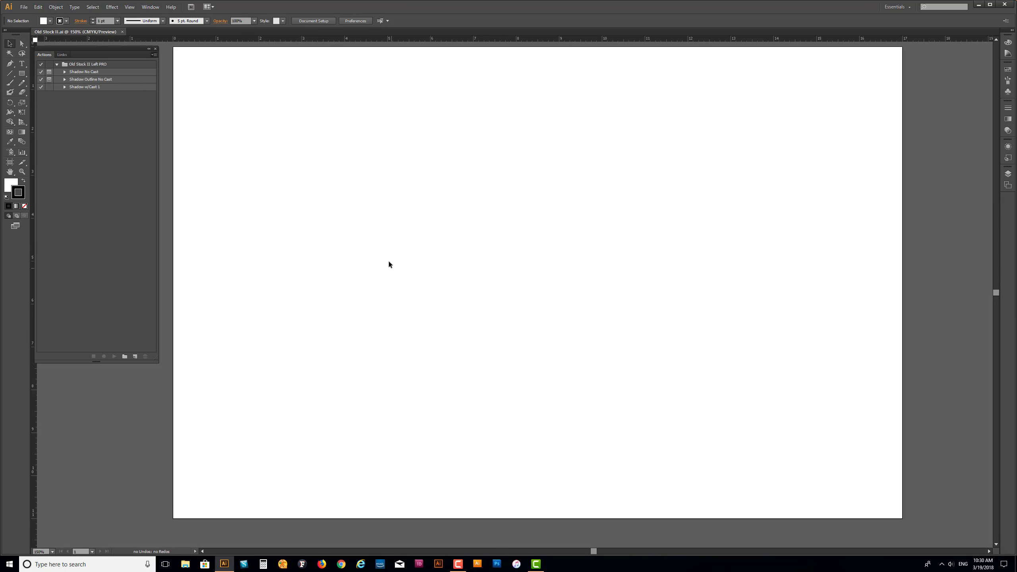
# Load the Old Stock II Right PRO action set from the same Pro folder.
pyautogui.click(153, 54)
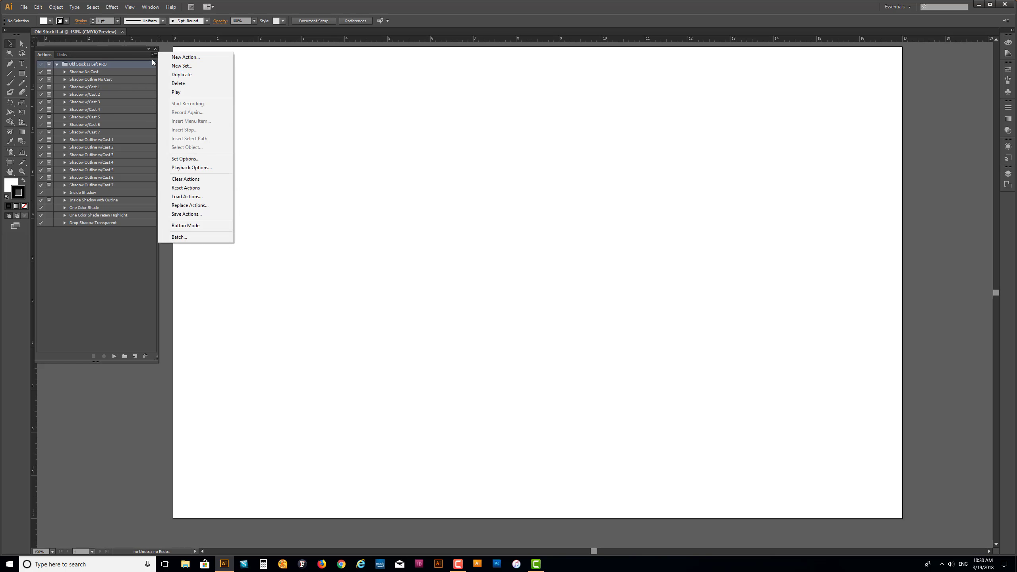
pyautogui.click(258, 98)
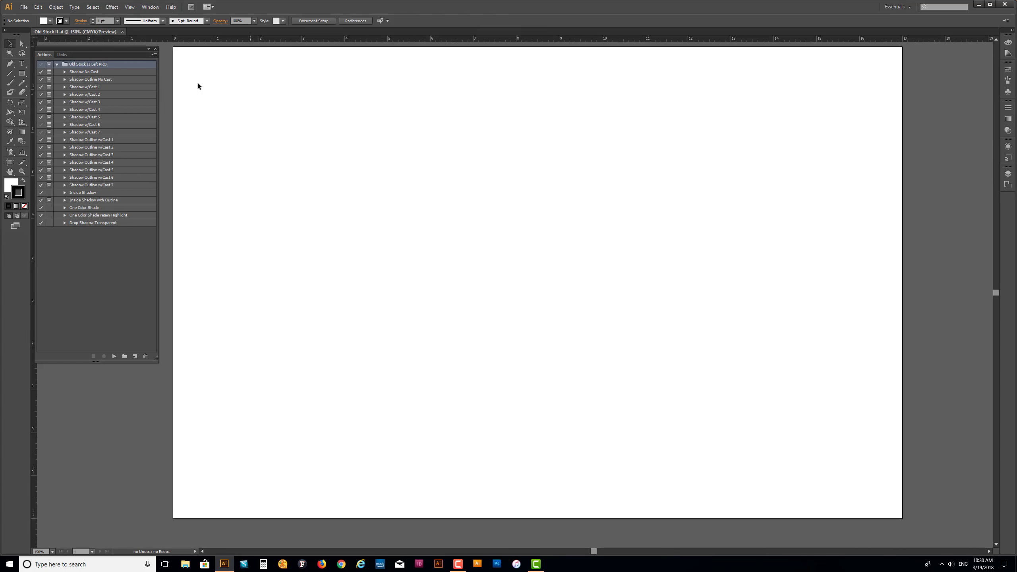
pyautogui.click(155, 55)
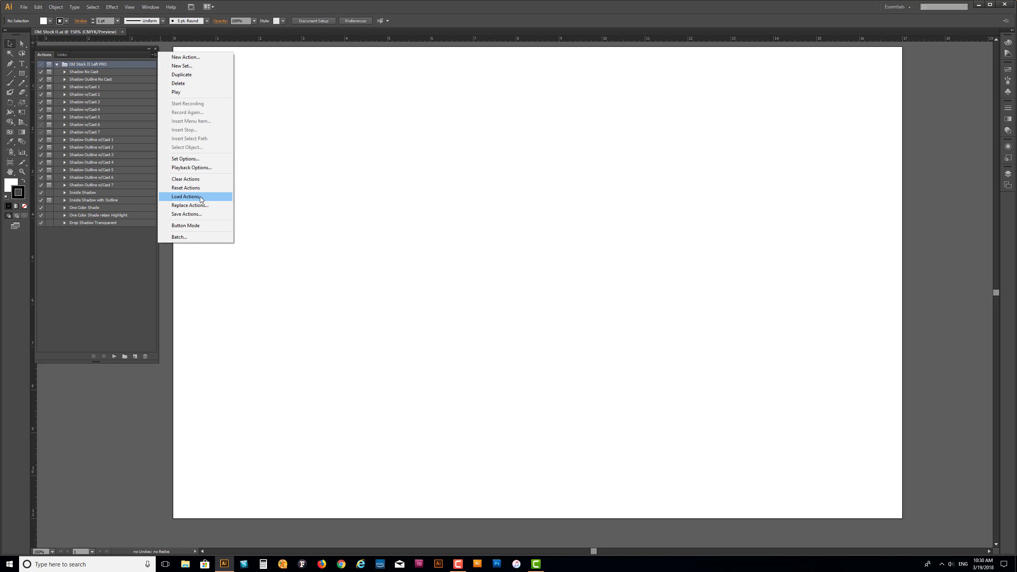
pyautogui.click(185, 197)
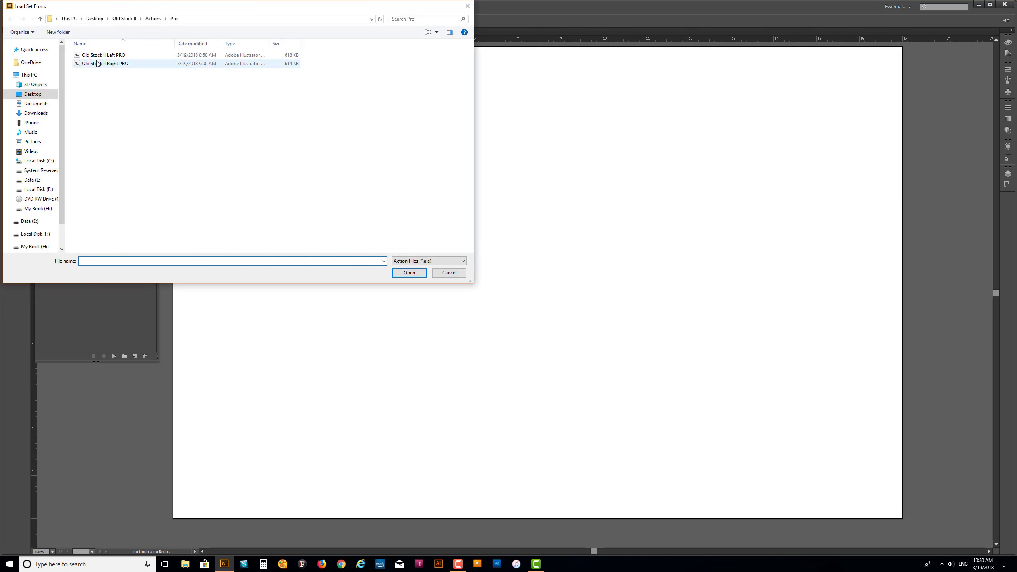
pyautogui.click(98, 66)
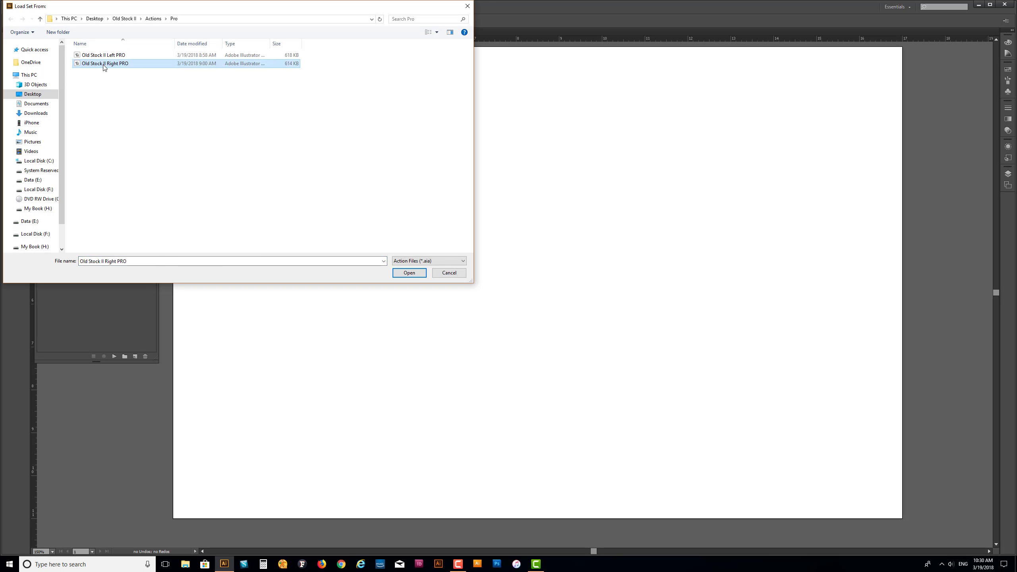
pyautogui.click(410, 274)
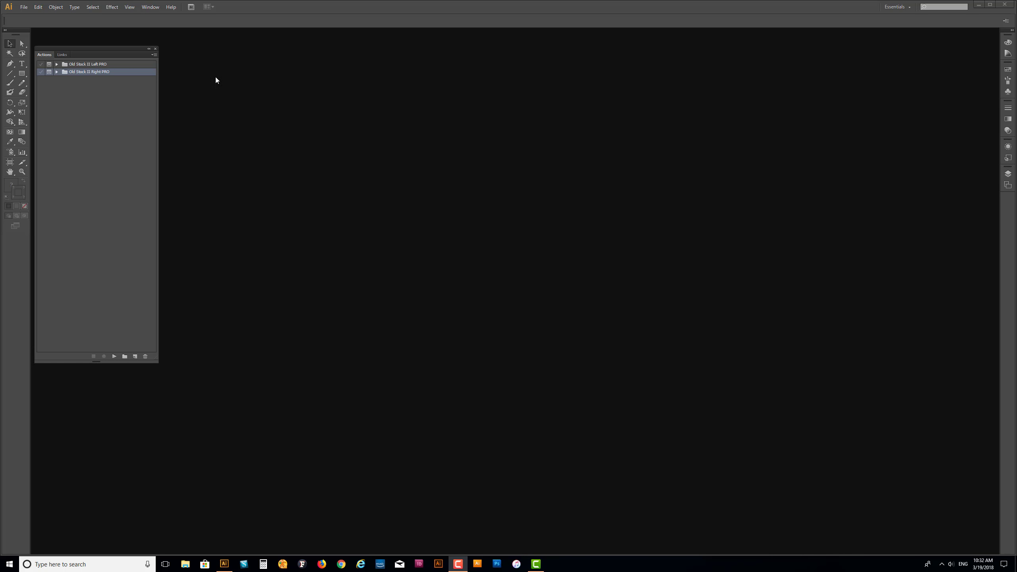
# Create a new Letter-size document, 11 by 8.5 in, with the color mode set to CMYK.
pyautogui.click(23, 8)
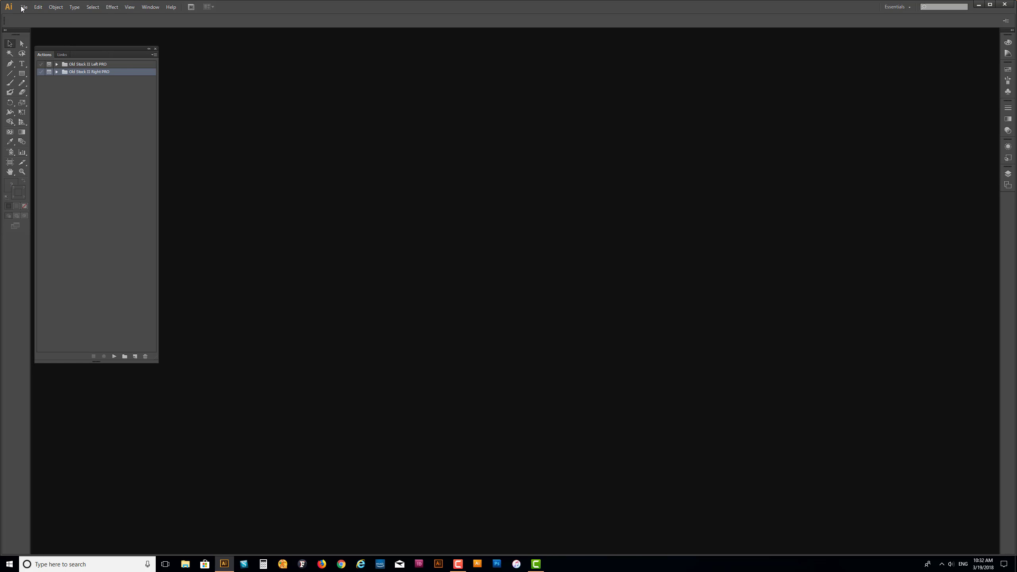
pyautogui.click(22, 8)
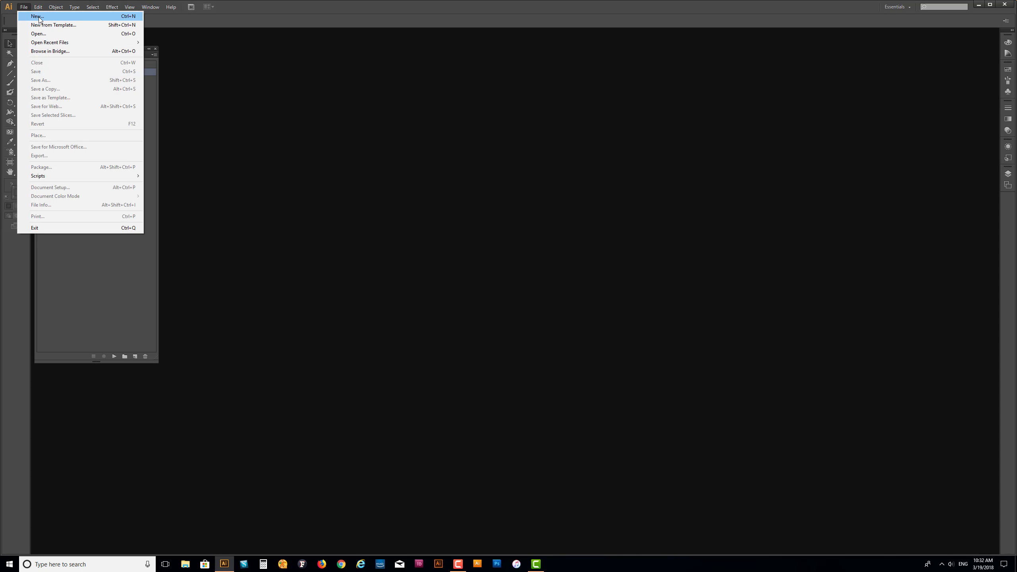
pyautogui.click(38, 17)
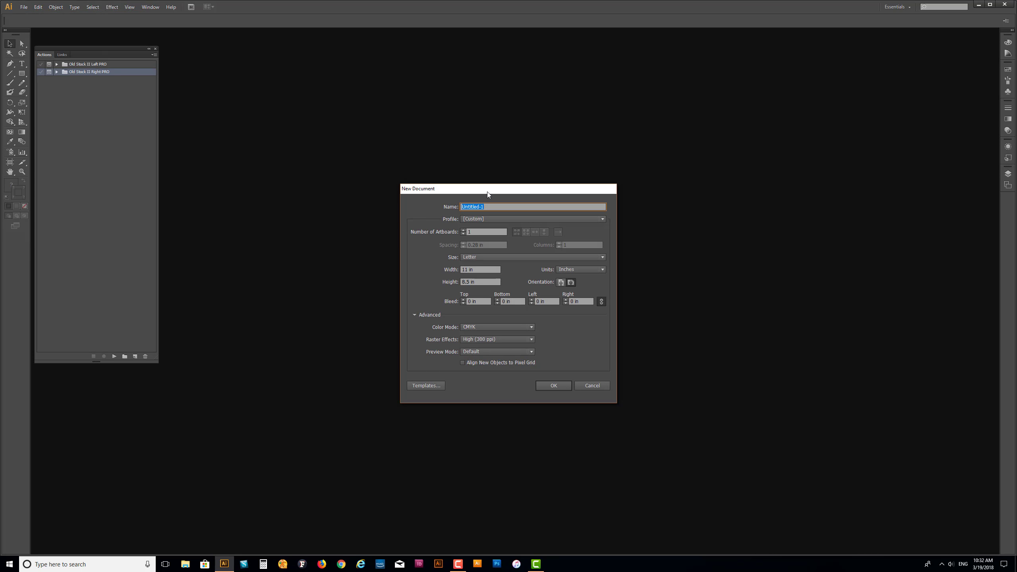
pyautogui.moveTo(487, 191); pyautogui.dragTo(433, 163)
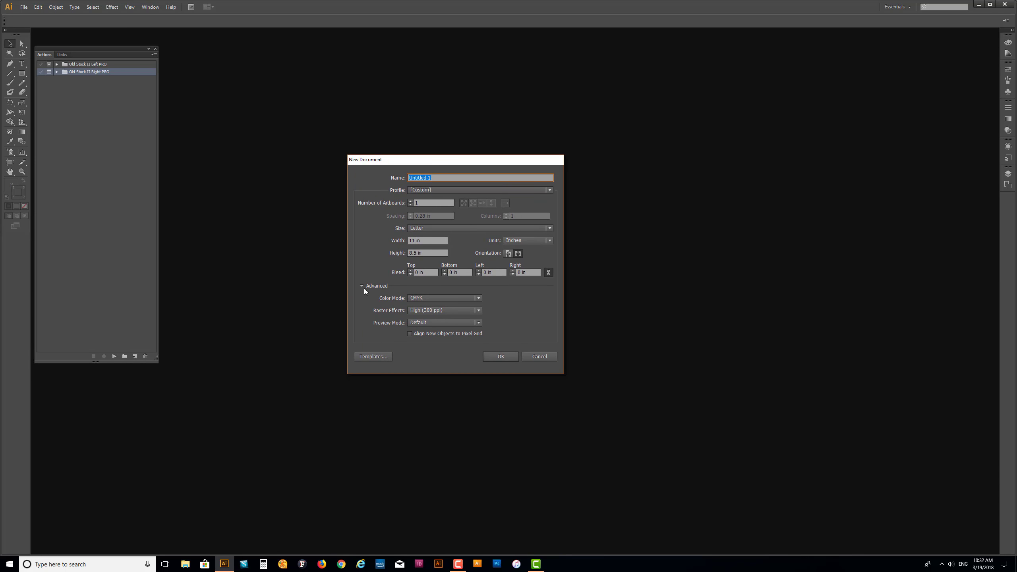
pyautogui.click(453, 297)
pyautogui.click(436, 314)
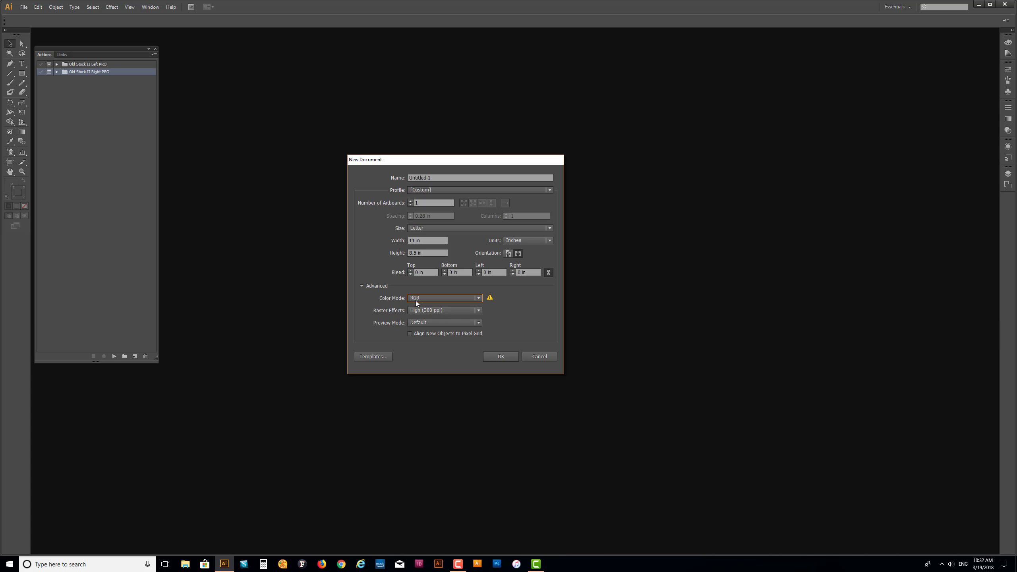
pyautogui.click(446, 299)
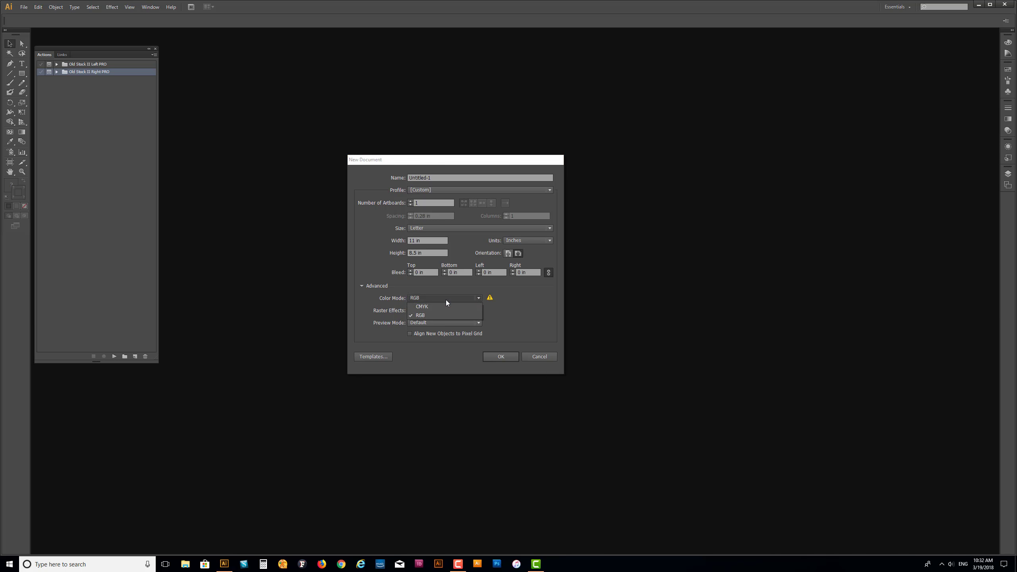
pyautogui.click(434, 307)
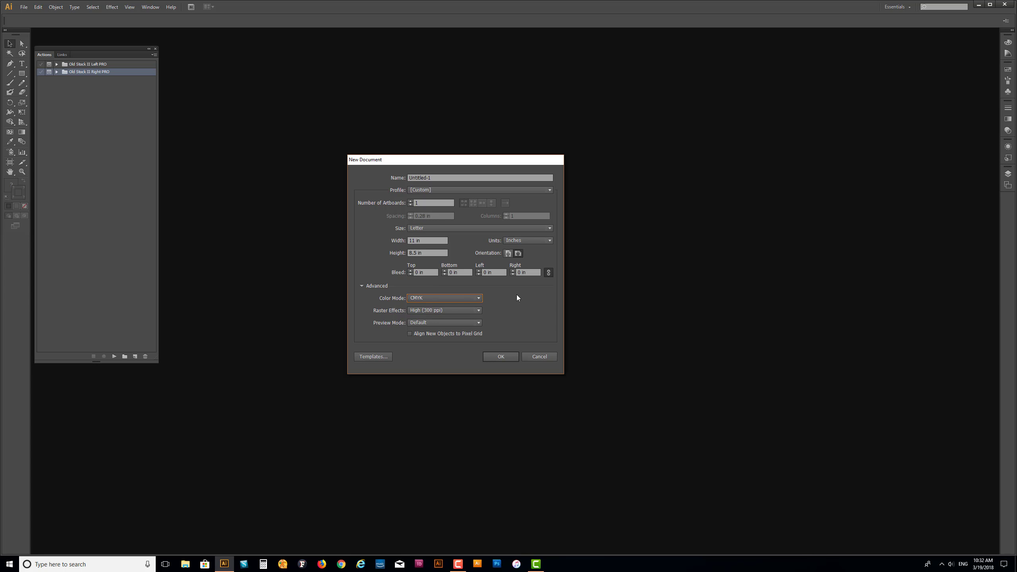
pyautogui.click(503, 356)
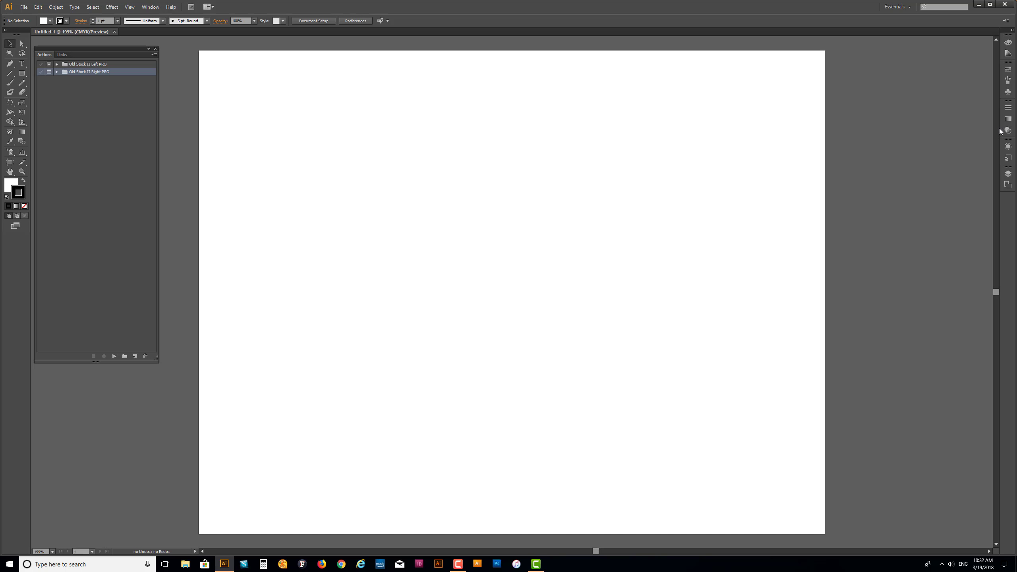
# Open the Old Stock II graphic style library from the Desktop folder Old Stock II > Graphic Styles.
pyautogui.click(1008, 147)
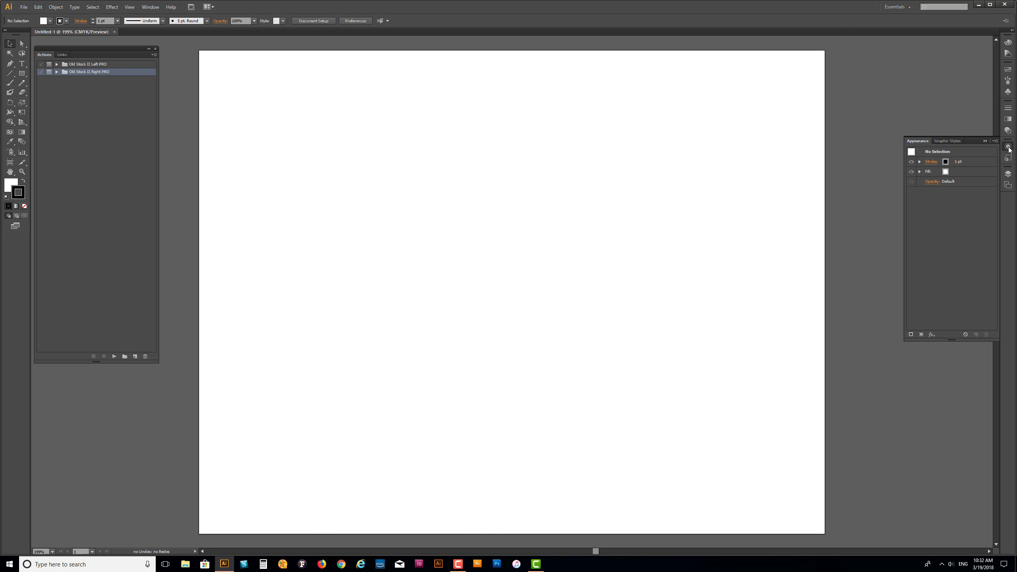
pyautogui.click(956, 143)
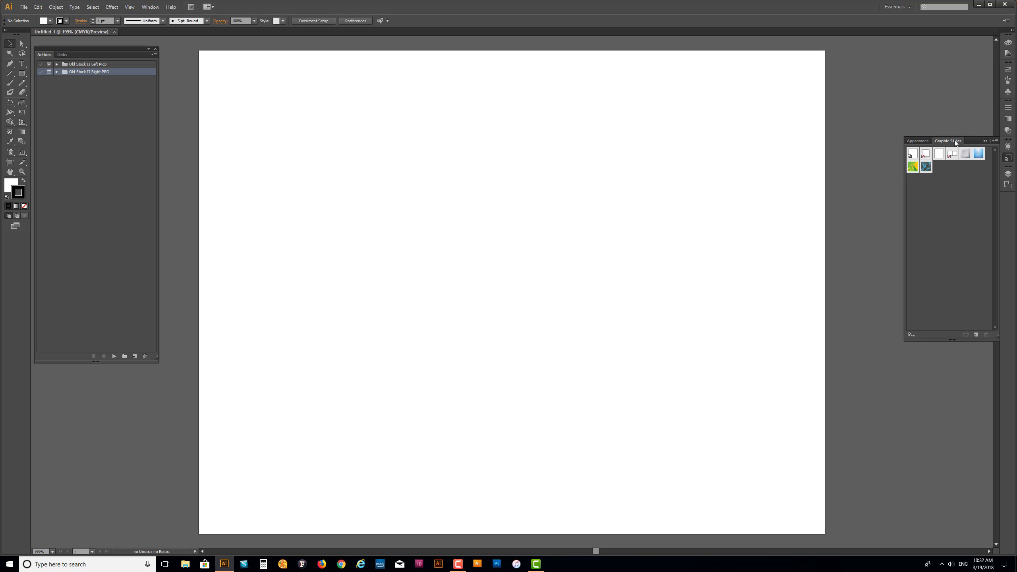
pyautogui.click(995, 141)
pyautogui.moveTo(952, 285)
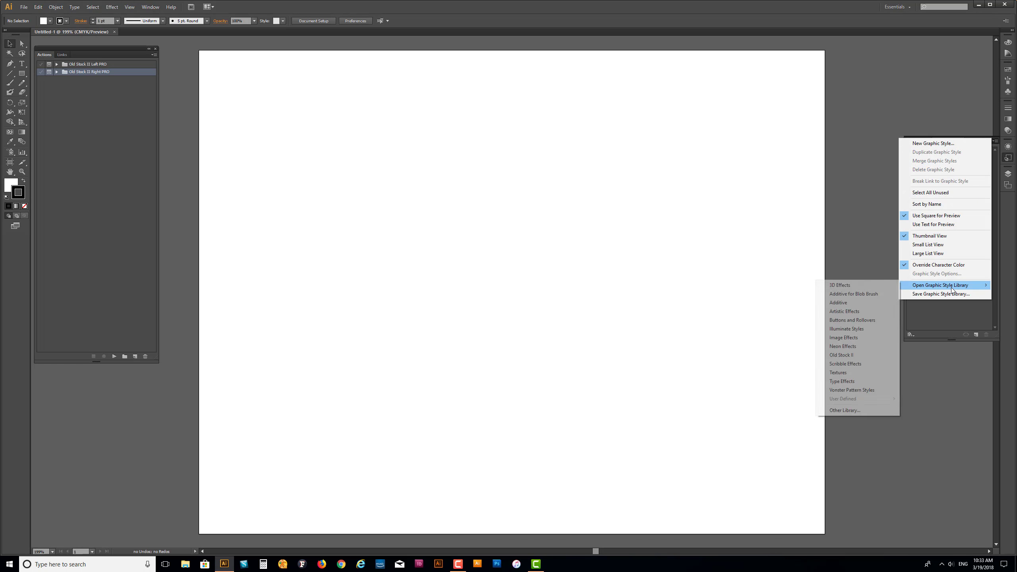
pyautogui.click(845, 410)
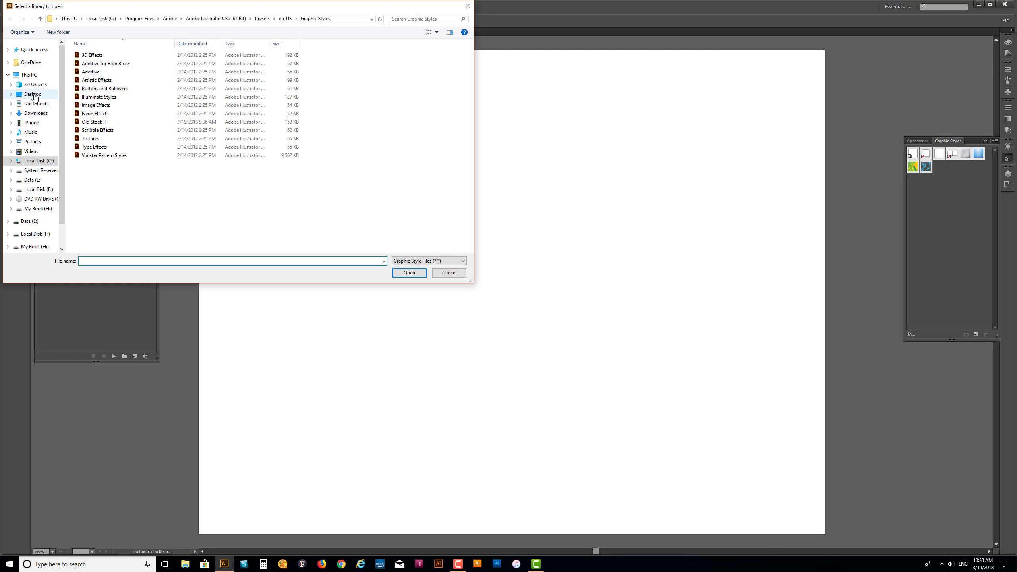
pyautogui.click(34, 94)
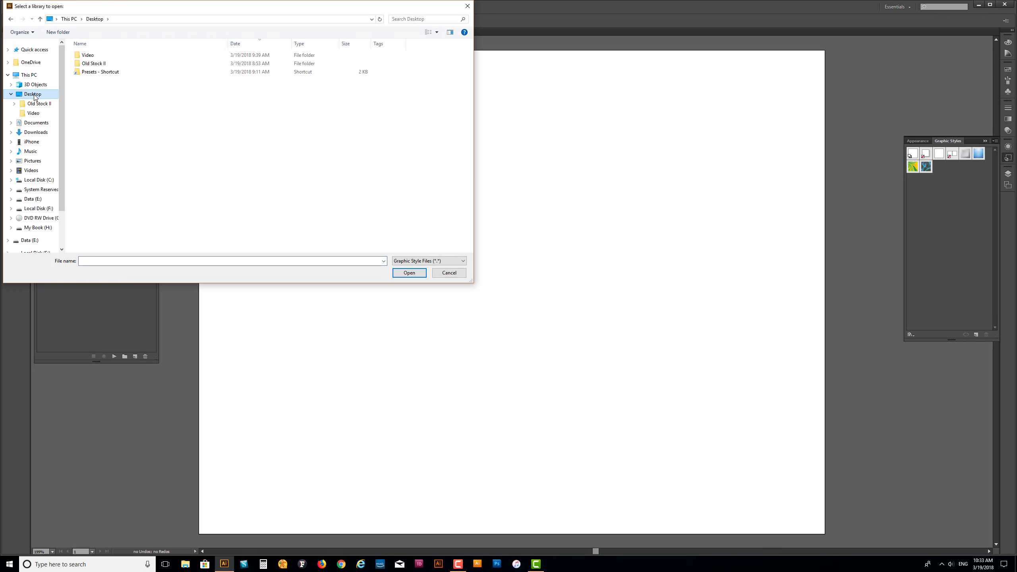
pyautogui.doubleClick(100, 64)
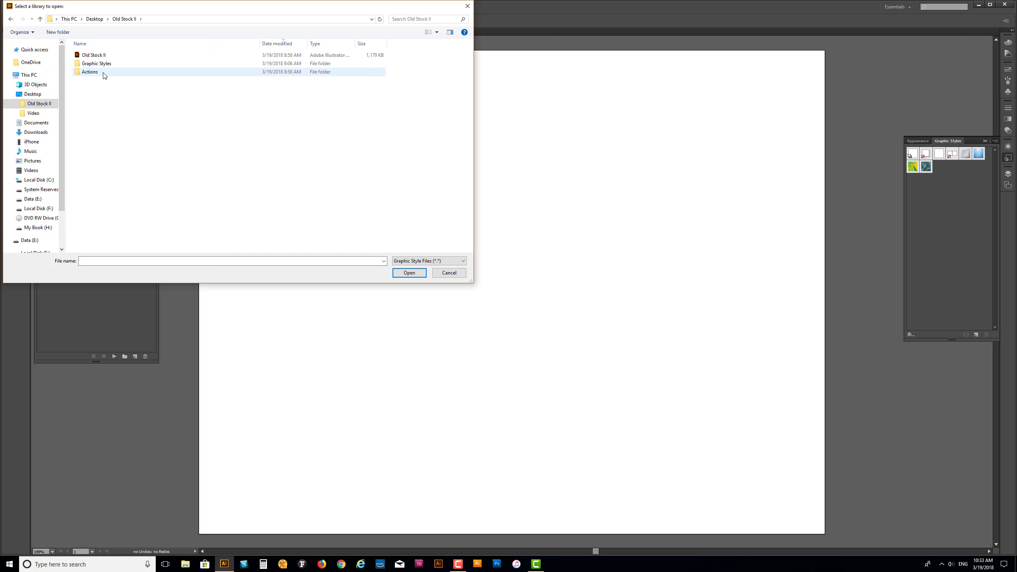
pyautogui.doubleClick(103, 65)
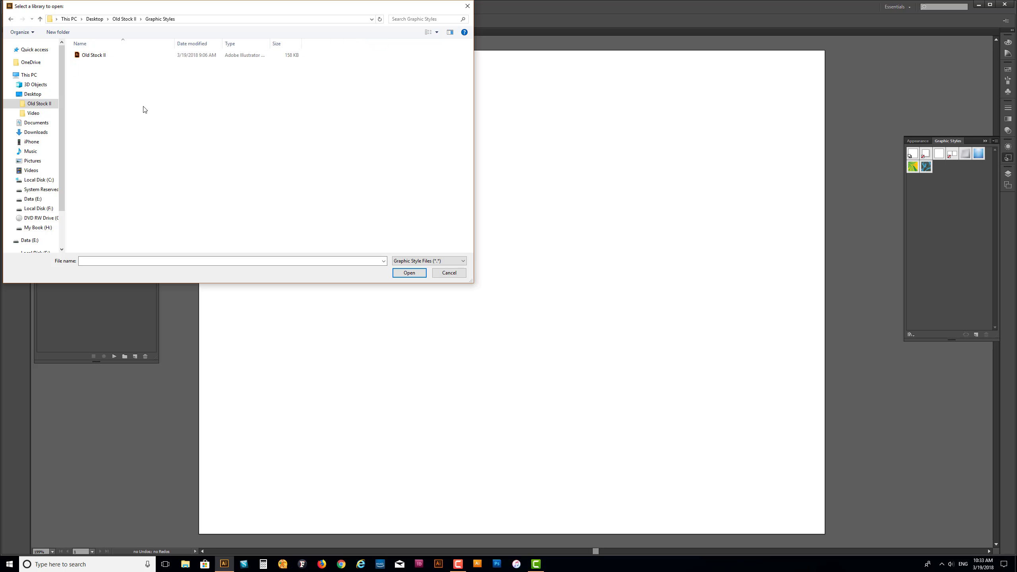
pyautogui.click(93, 56)
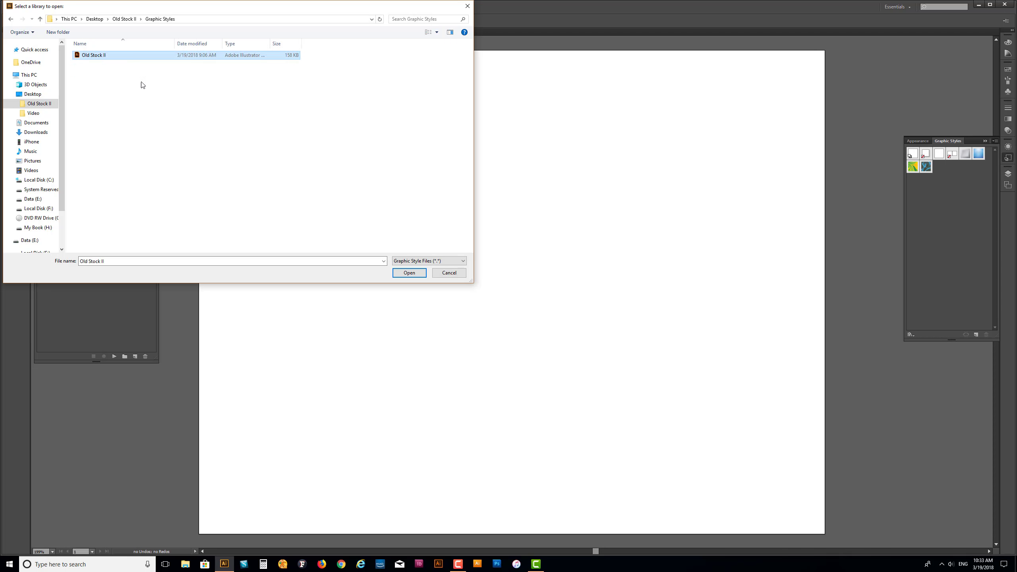
pyautogui.click(413, 276)
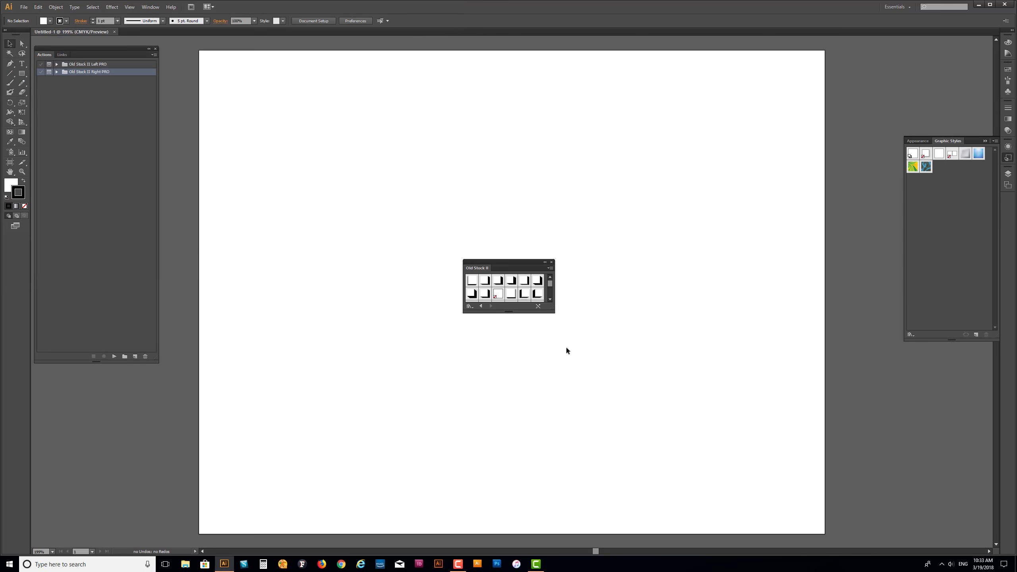
# Add all styles of the Old Stock II library to the document's graphic styles and close the library.
pyautogui.moveTo(557, 314); pyautogui.dragTo(631, 364)
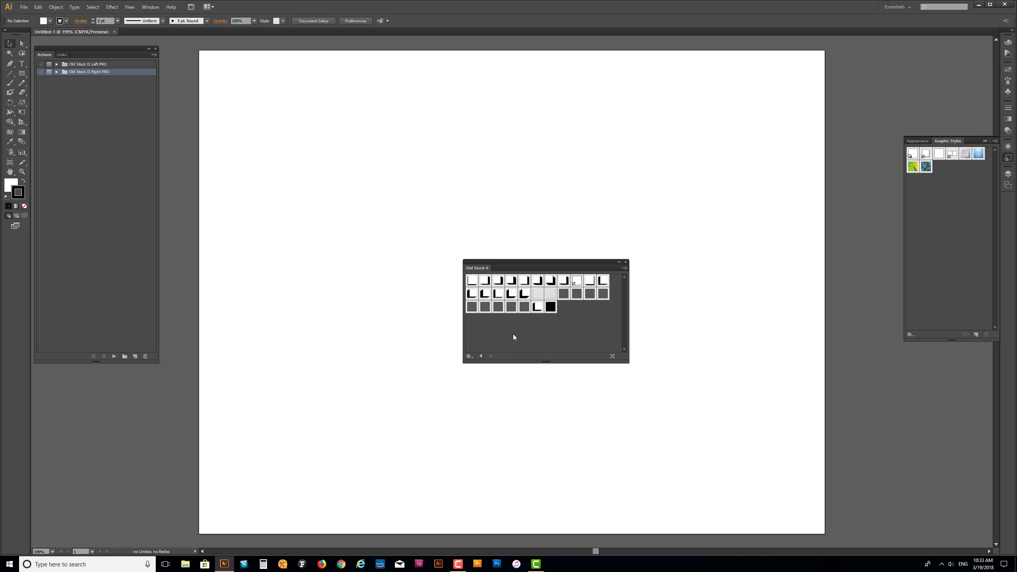
pyautogui.click(472, 281)
pyautogui.keyDown('shift'); pyautogui.click(555, 309); pyautogui.keyUp('shift')
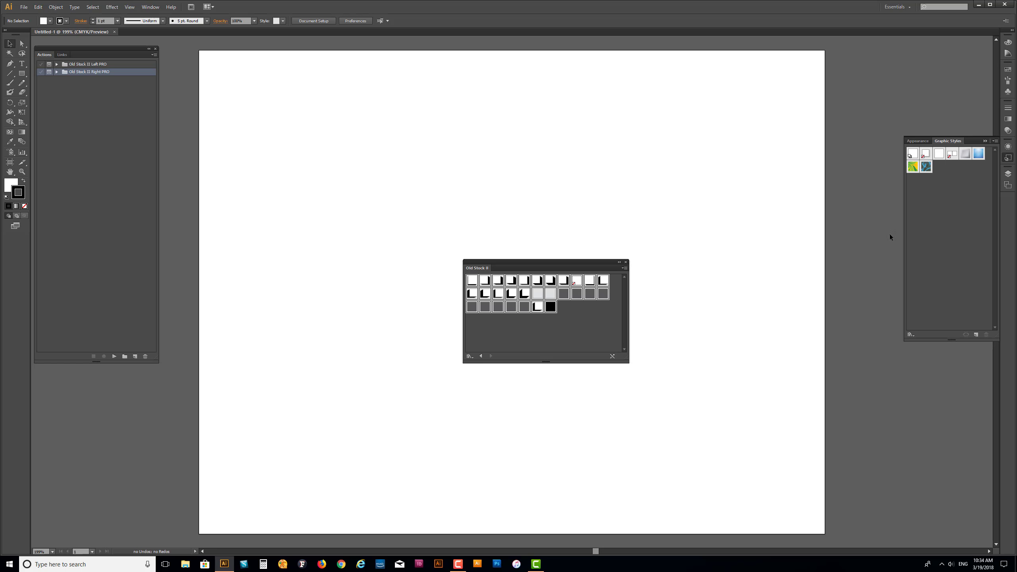
pyautogui.click(624, 268)
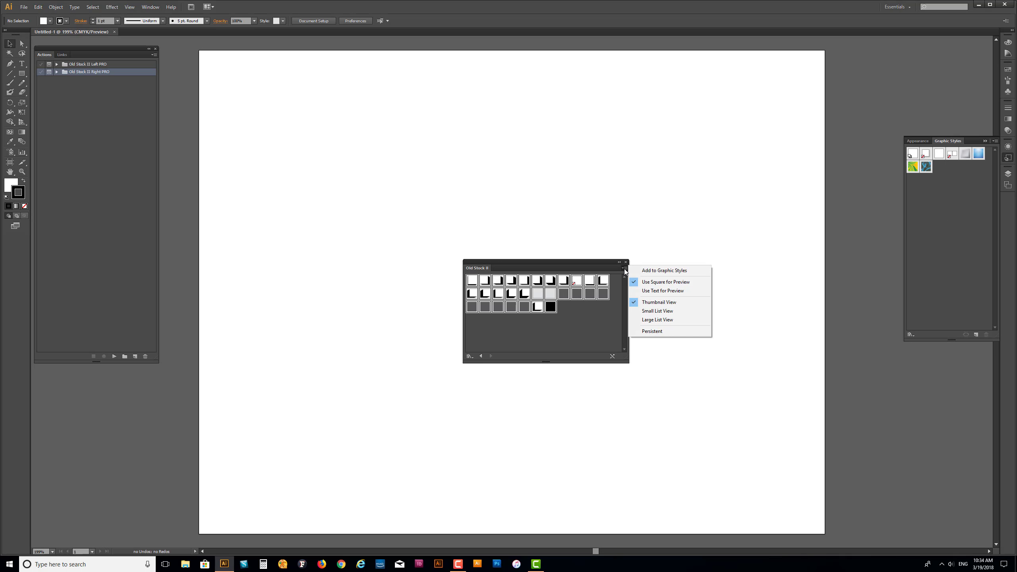
pyautogui.click(654, 271)
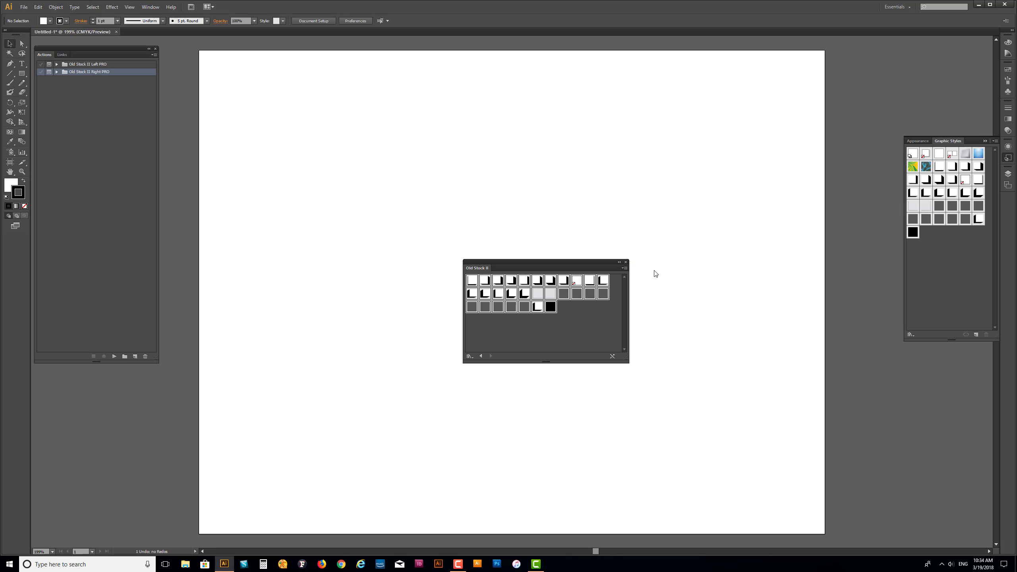
pyautogui.click(625, 262)
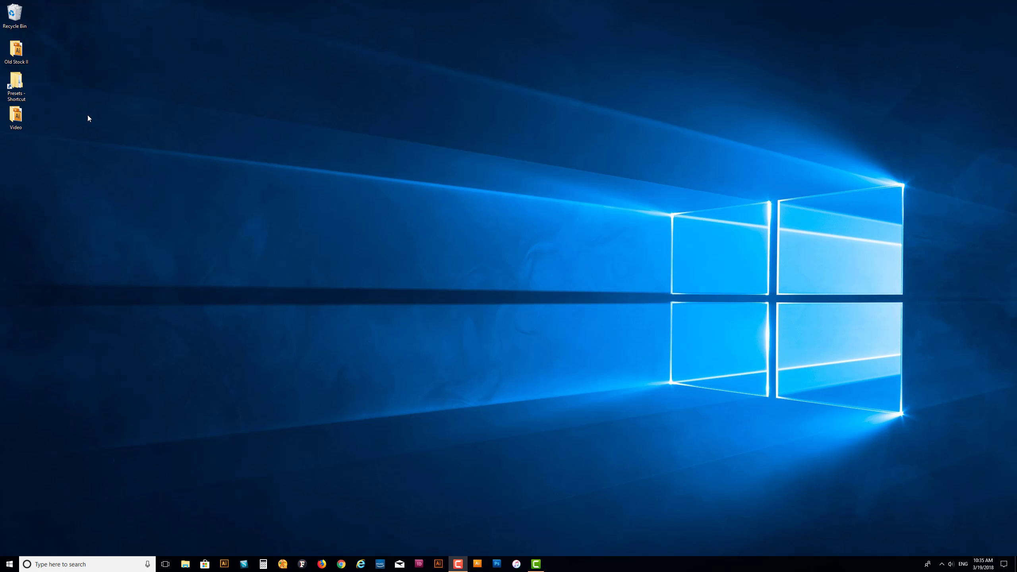
# Copy the Old Stock II Illustrator file from the Graphic Styles subfolder of the desktop's Old Stock II folder.
pyautogui.doubleClick(17, 52)
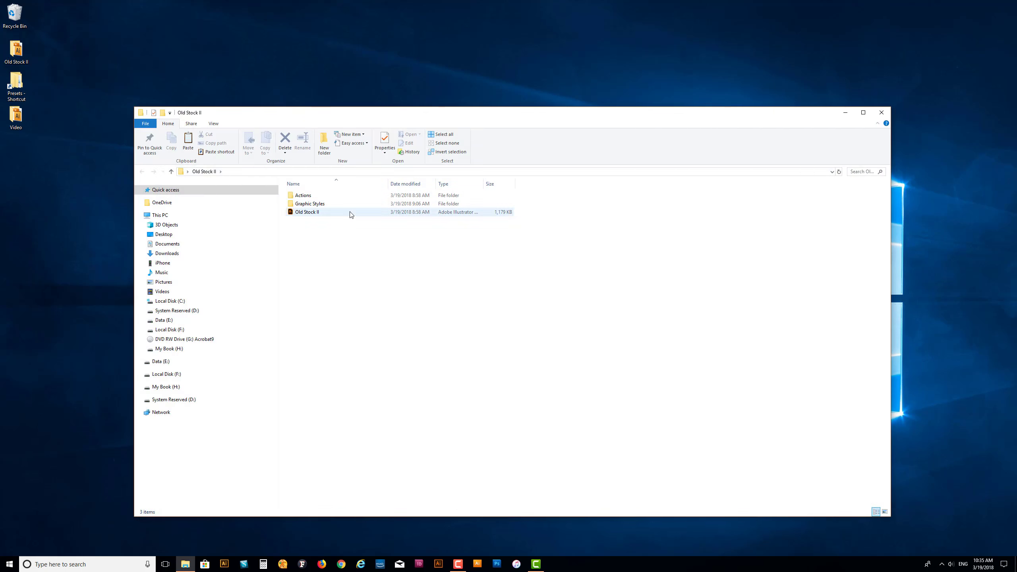
pyautogui.click(333, 206)
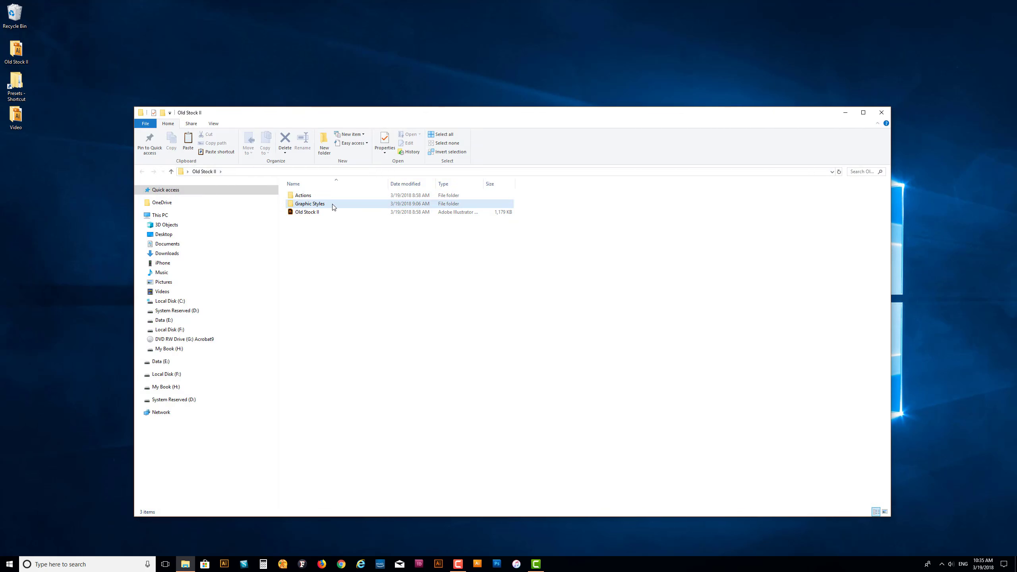
pyautogui.doubleClick(333, 206)
pyautogui.click(310, 197)
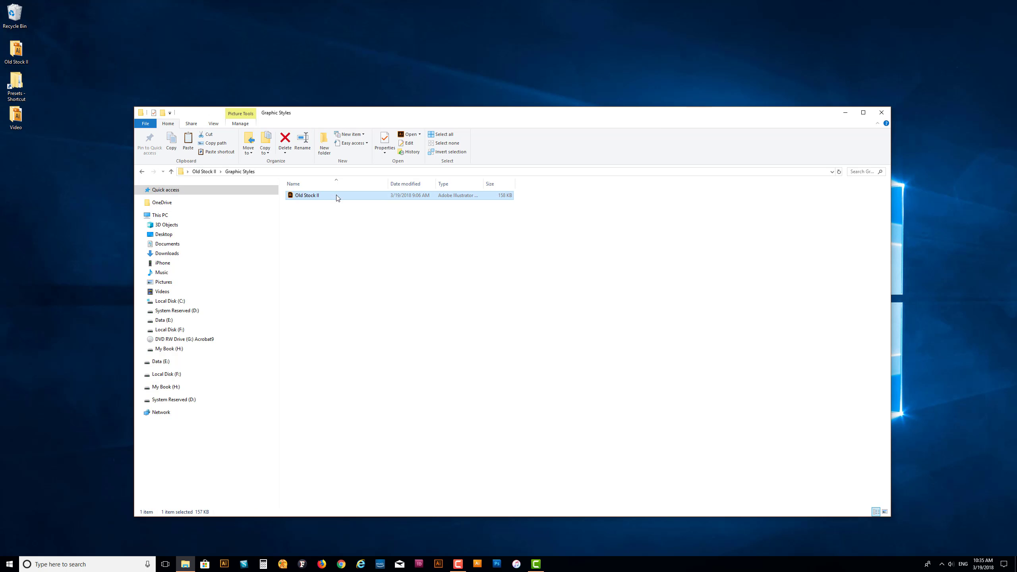
pyautogui.click(167, 147)
pyautogui.click(882, 113)
# Go to the Graphic Styles folder in Program Files > Adobe > Adobe Illustrator CS6 (64 Bit) > Presets > en_US.
pyautogui.doubleClick(27, 90)
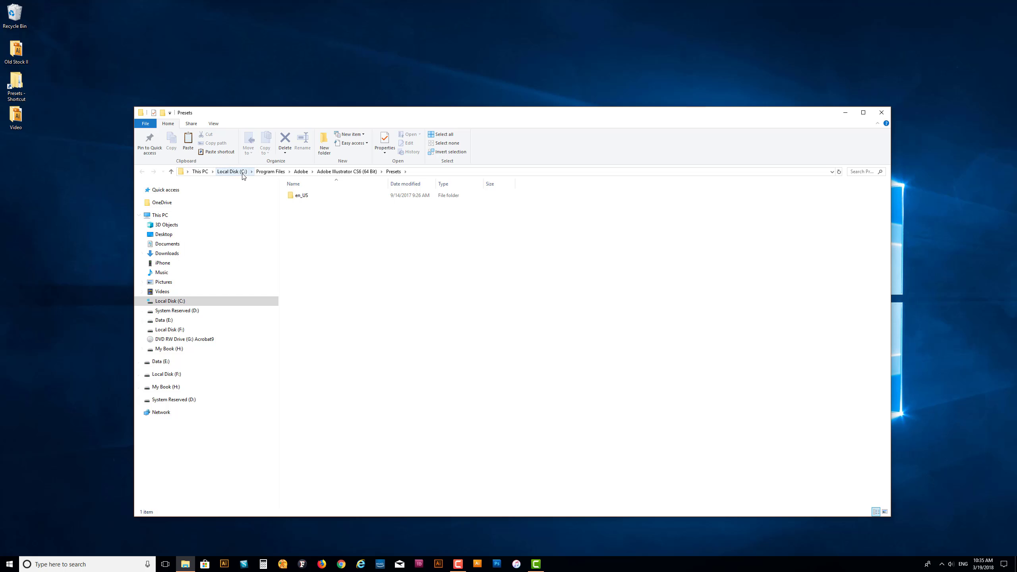
pyautogui.click(301, 172)
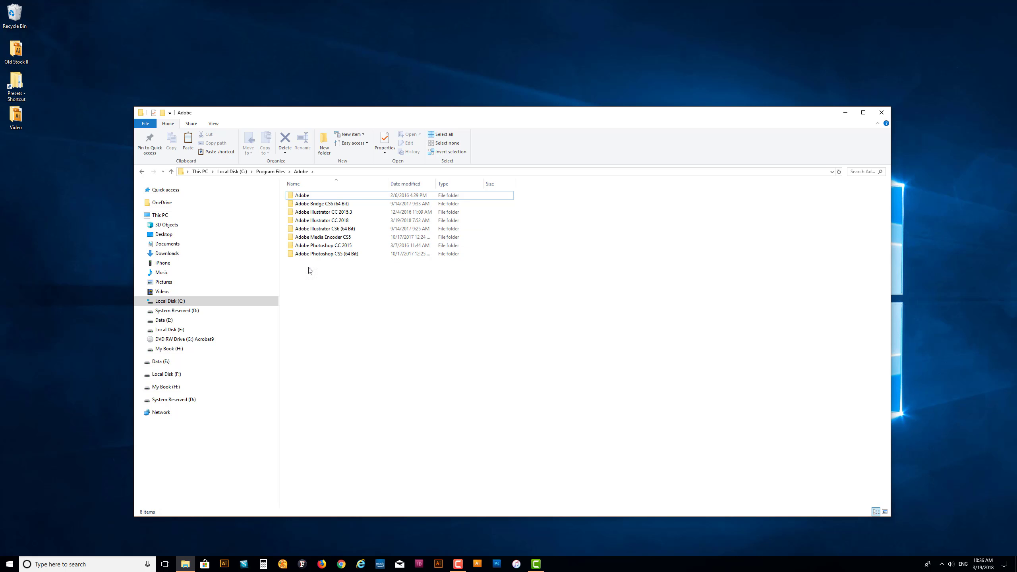
pyautogui.doubleClick(329, 229)
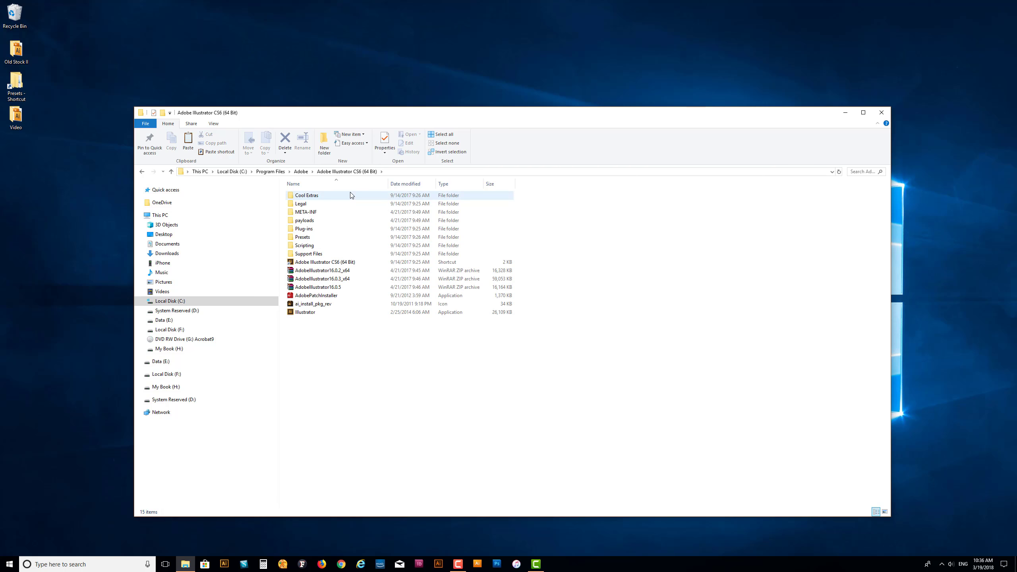
pyautogui.doubleClick(317, 236)
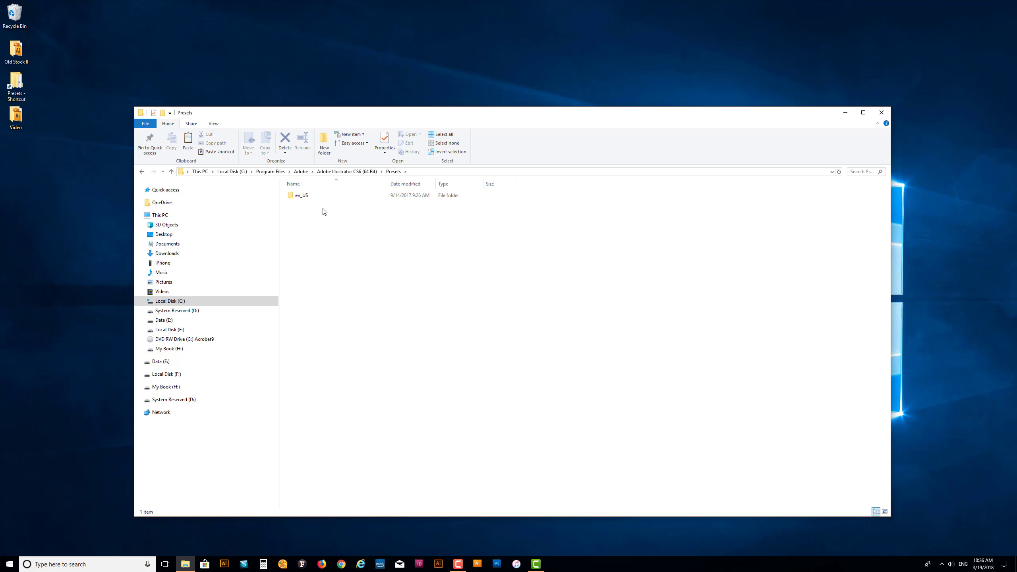
pyautogui.doubleClick(300, 195)
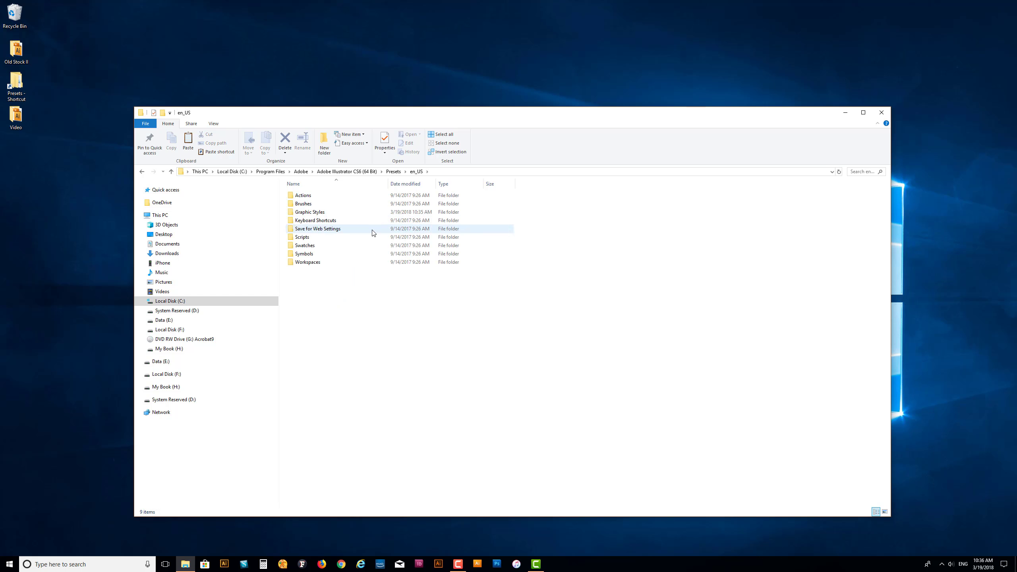
pyautogui.doubleClick(312, 216)
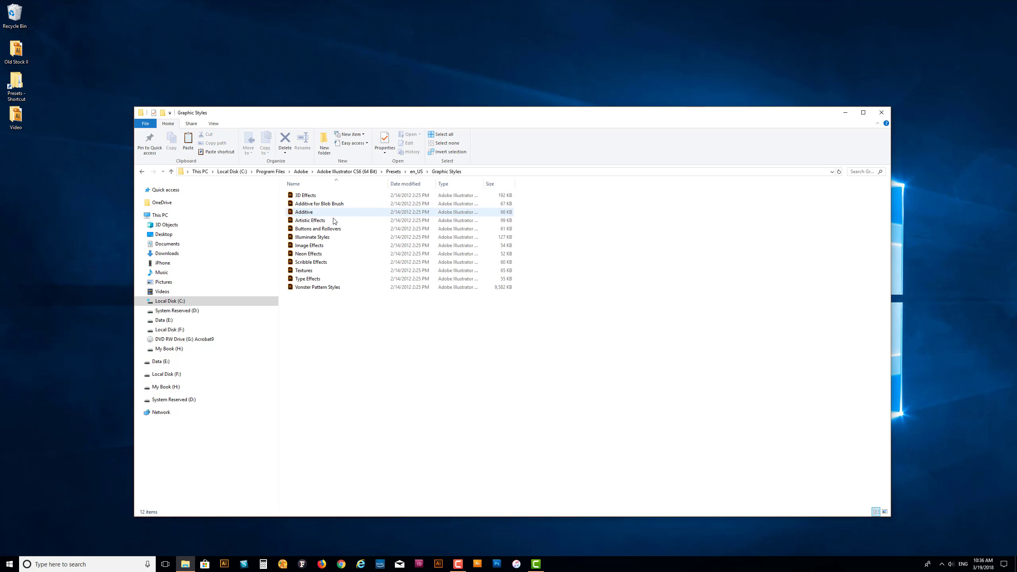
# Paste the Old Stock II file into the Graphic Styles presets folder with administrator permission and close the folder window.
pyautogui.rightClick(336, 332)
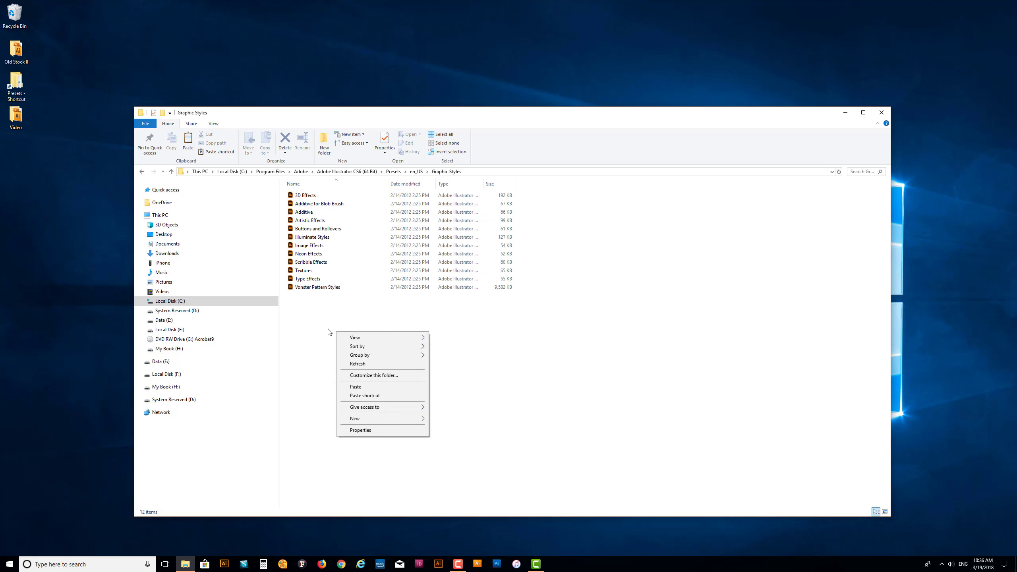
pyautogui.click(356, 387)
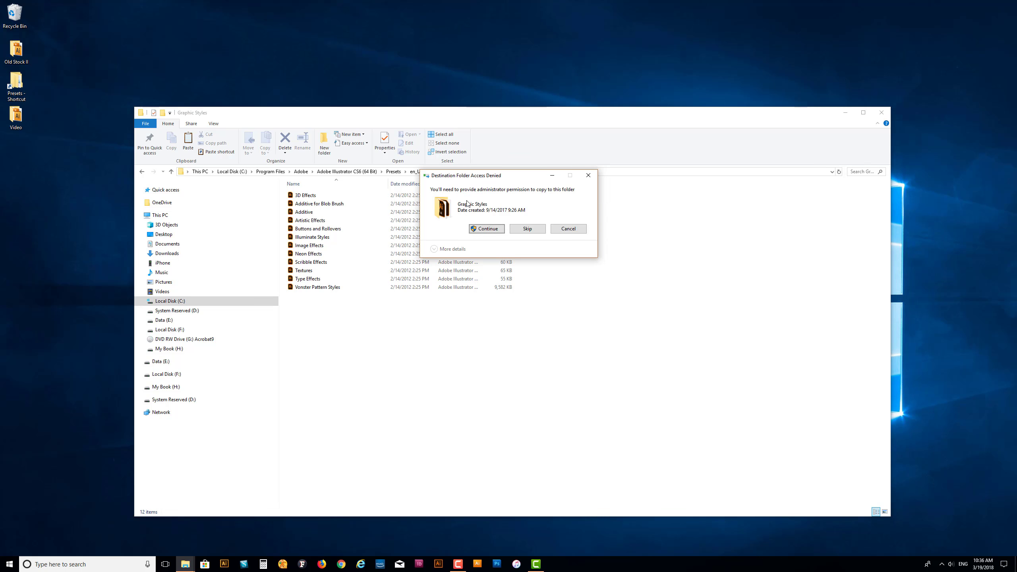
pyautogui.click(498, 228)
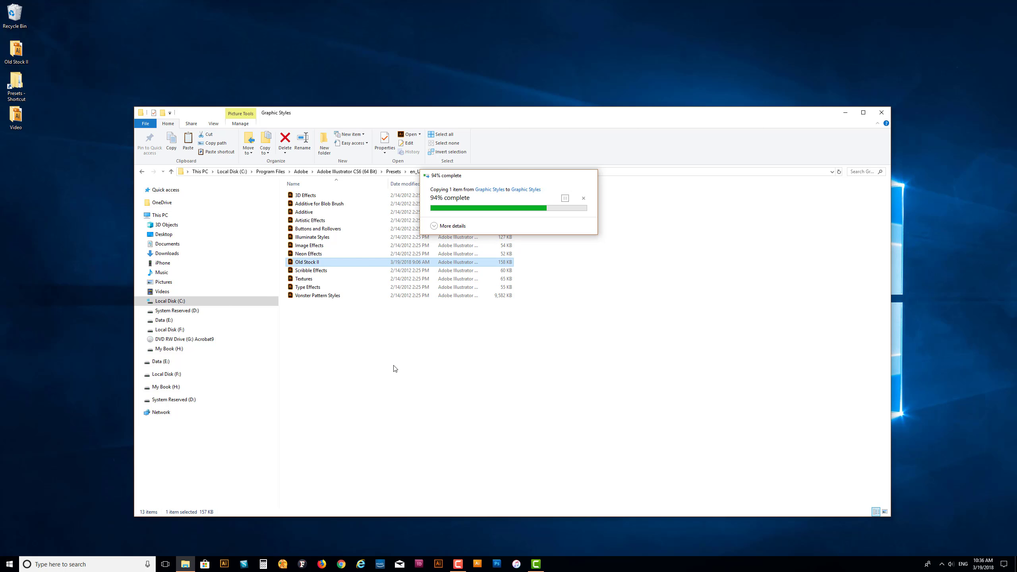
pyautogui.click(338, 373)
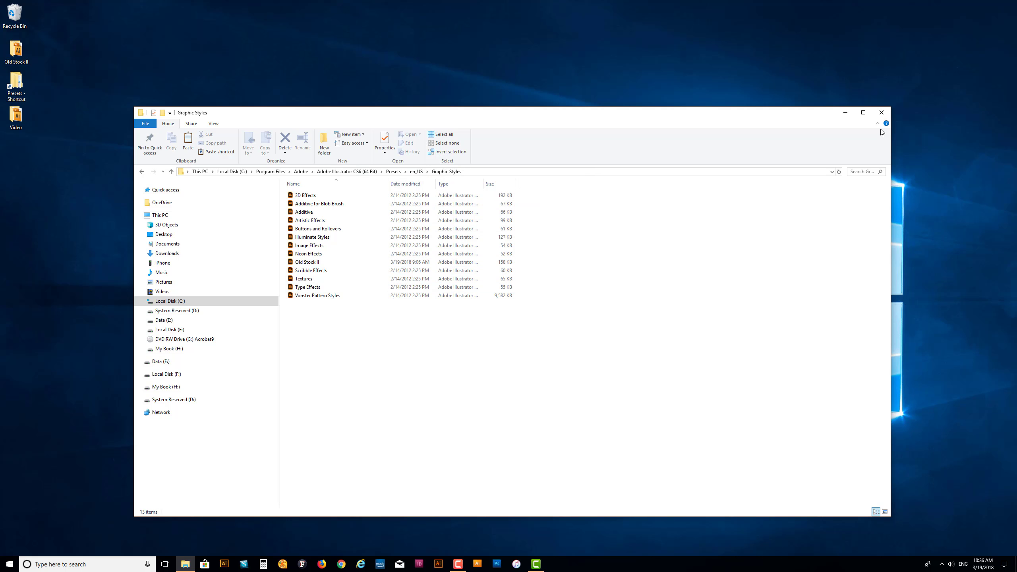
pyautogui.click(880, 113)
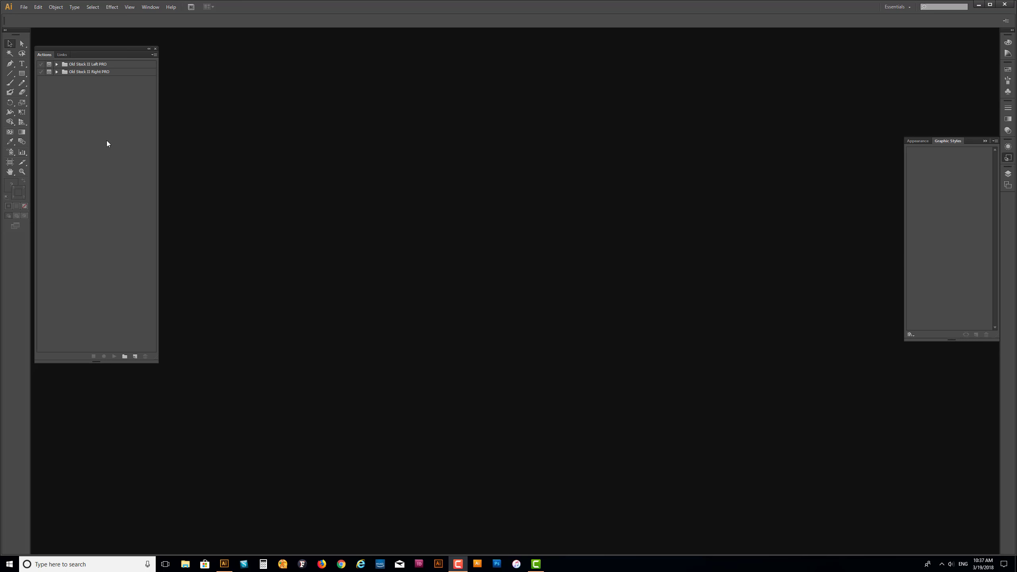
# In Illustrator, create a new Letter-size CMYK document, 11 by 8.5 in, with 300 ppi raster effects.
pyautogui.click(23, 6)
pyautogui.click(96, 17)
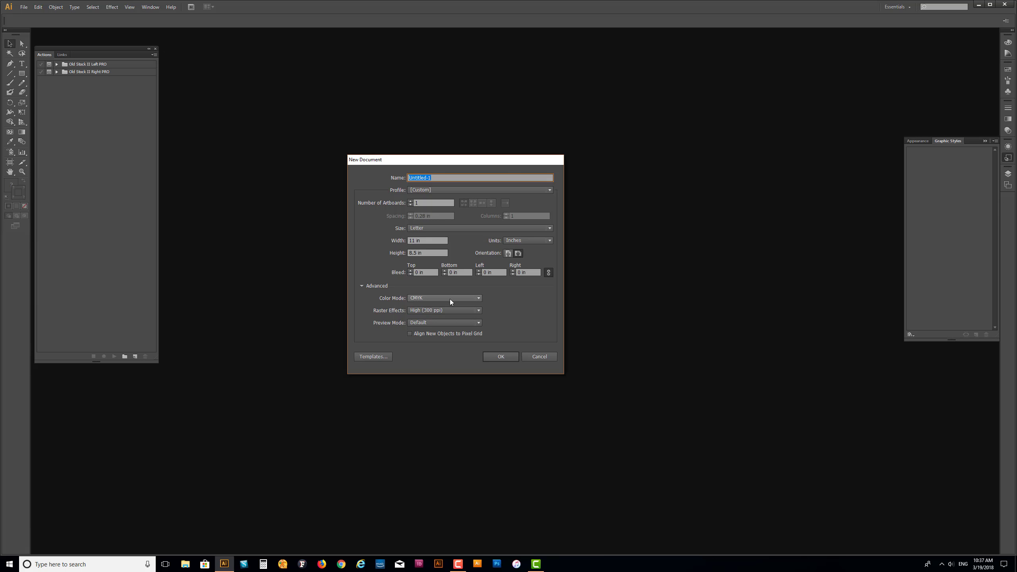
pyautogui.click(501, 356)
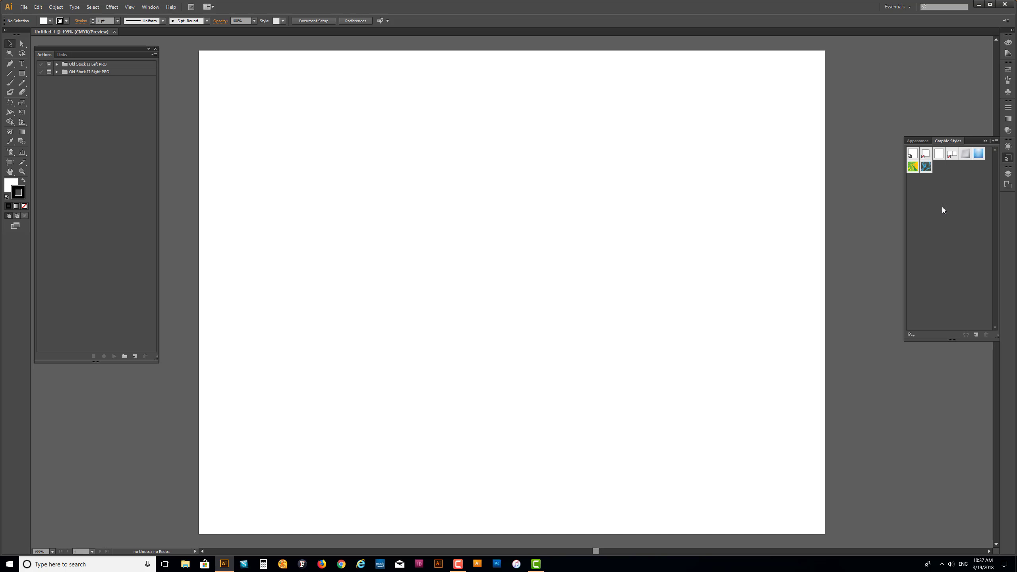
# Open the Old Stock II graphic style library and enlarge its window so that all of its styles fit.
pyautogui.click(995, 141)
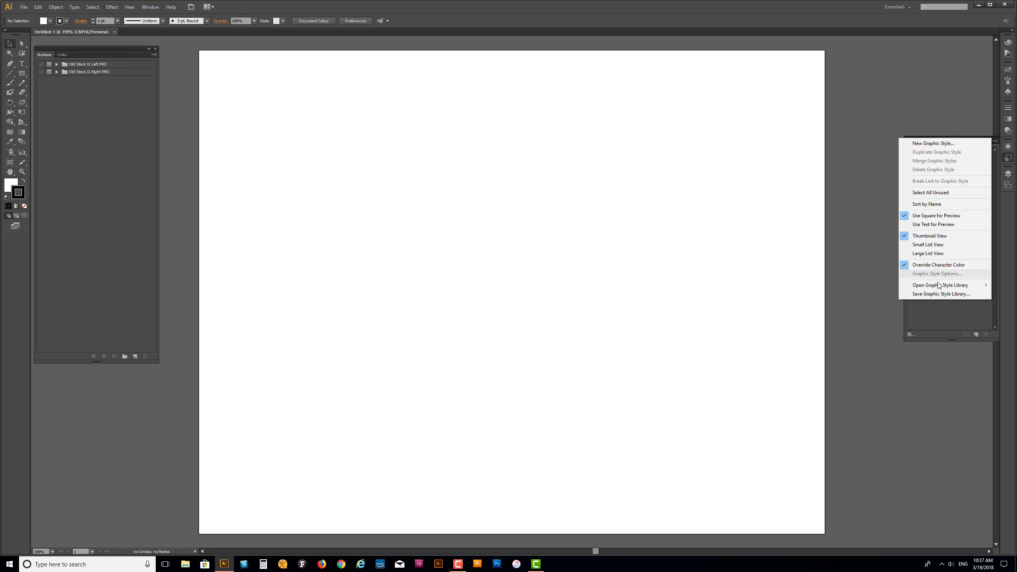
pyautogui.moveTo(940, 286)
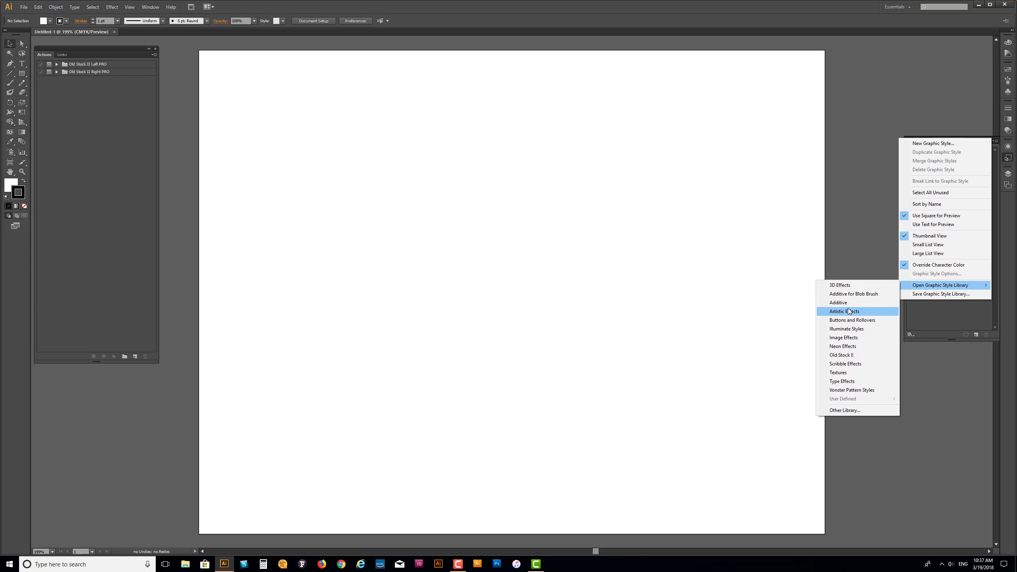
pyautogui.click(848, 356)
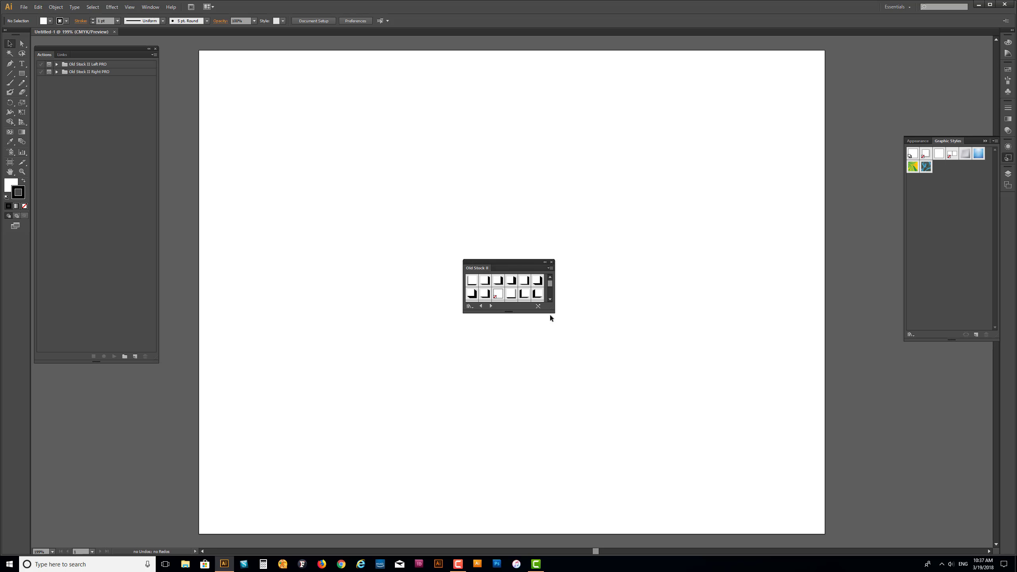
pyautogui.moveTo(553, 312); pyautogui.dragTo(608, 353)
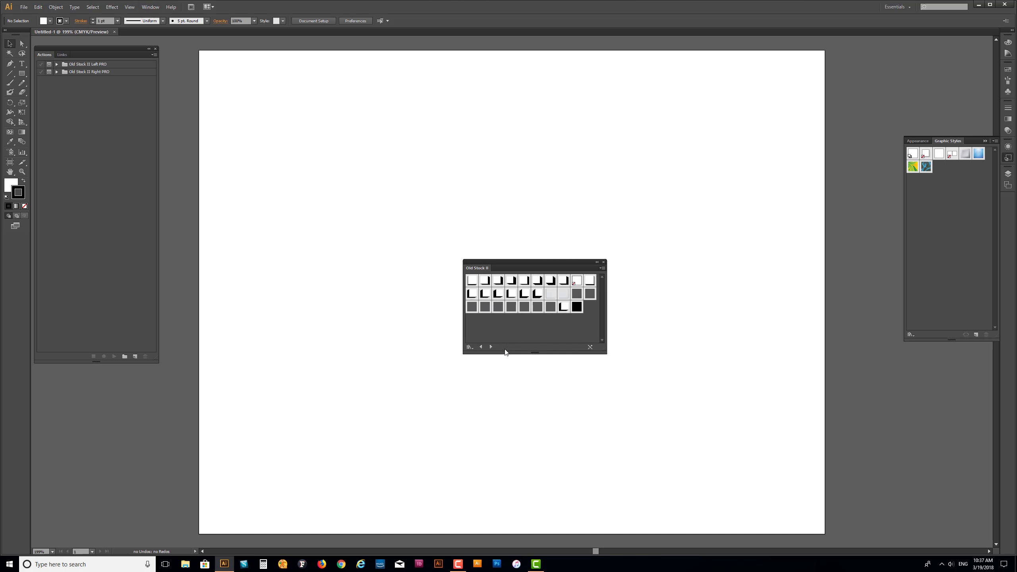
# Add all of the Old Stock II library styles to the document's graphic styles and close the library.
pyautogui.click(472, 283)
pyautogui.keyDown('shift'); pyautogui.click(576, 307); pyautogui.keyUp('shift')
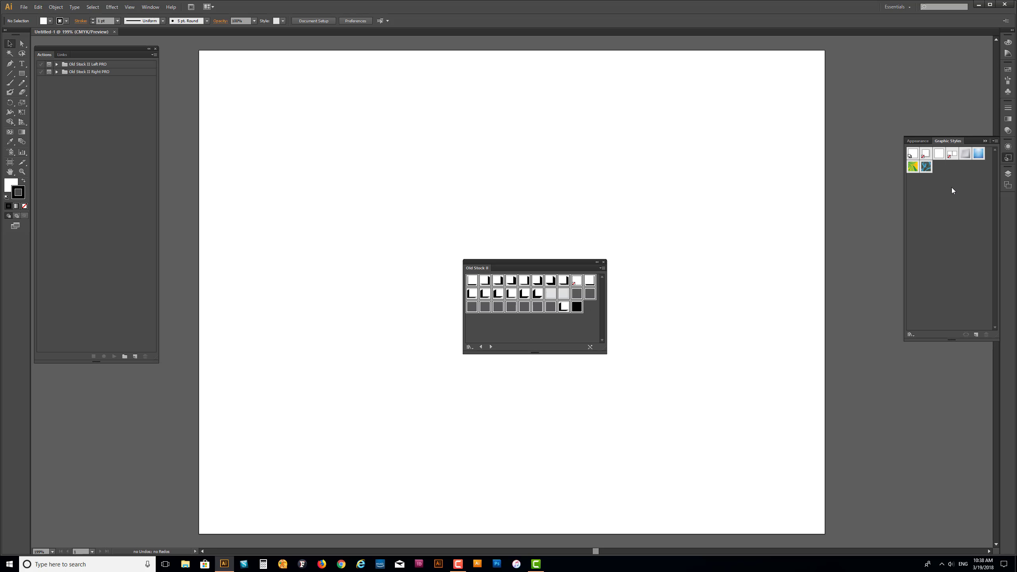
pyautogui.click(602, 268)
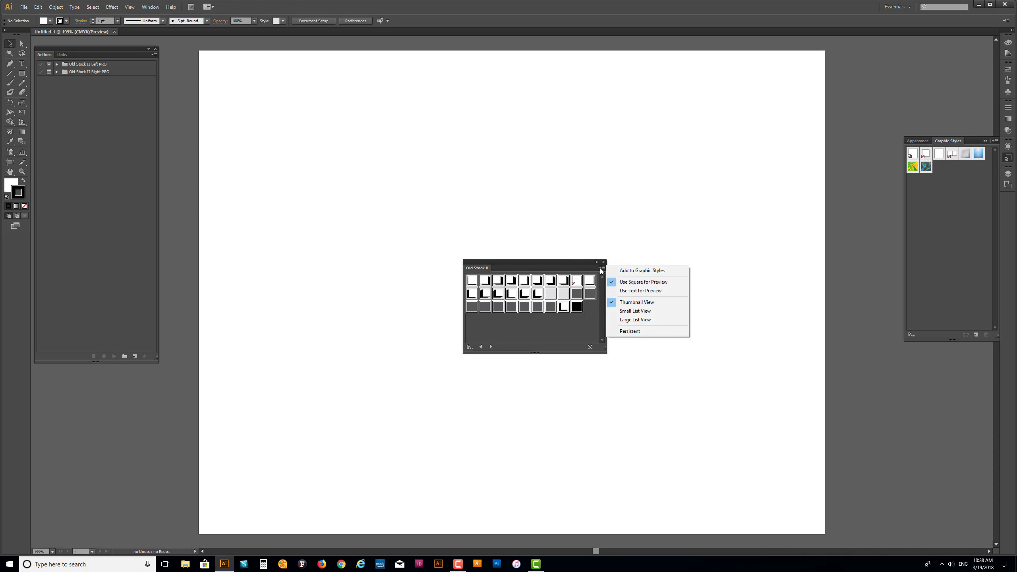
pyautogui.click(628, 272)
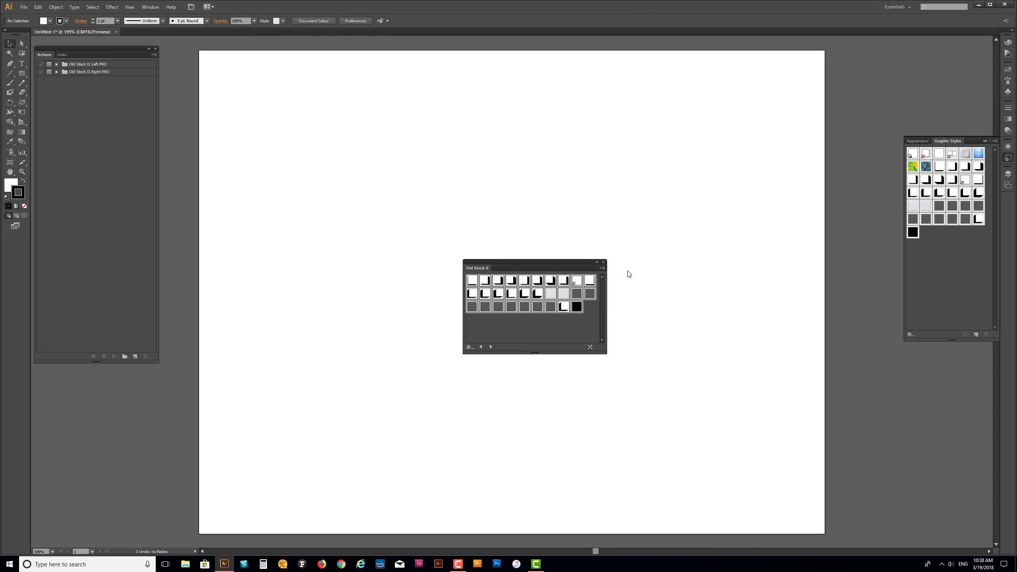
pyautogui.click(603, 262)
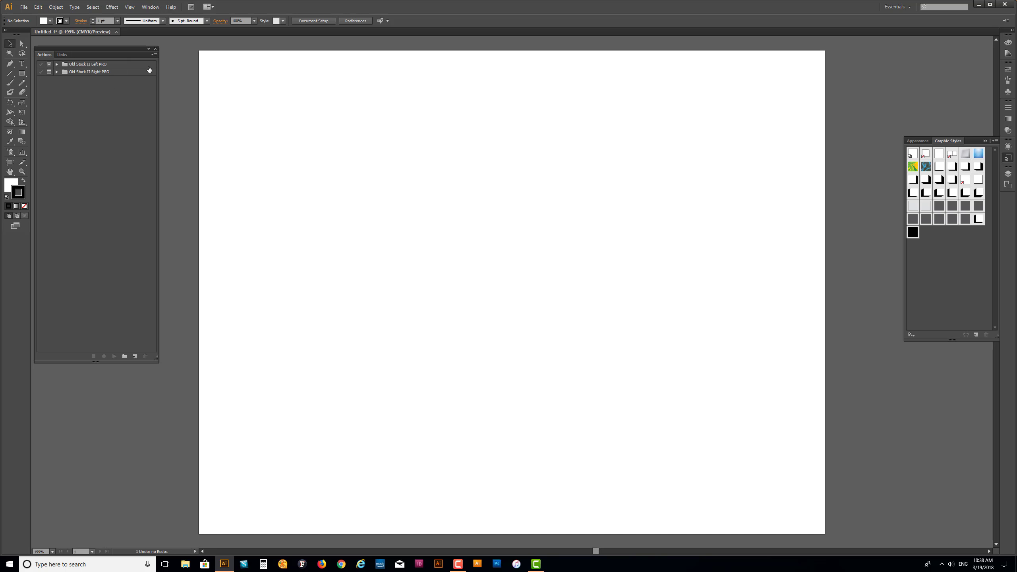
# Start loading an action set and browse to the Actions folder inside the desktop's Old Stock II folder.
pyautogui.click(154, 55)
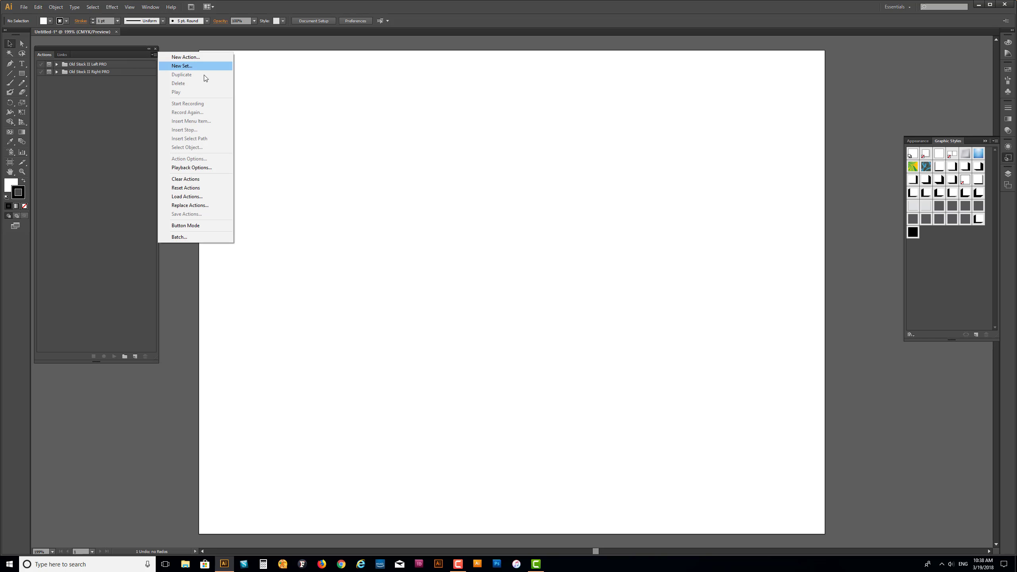
pyautogui.click(190, 197)
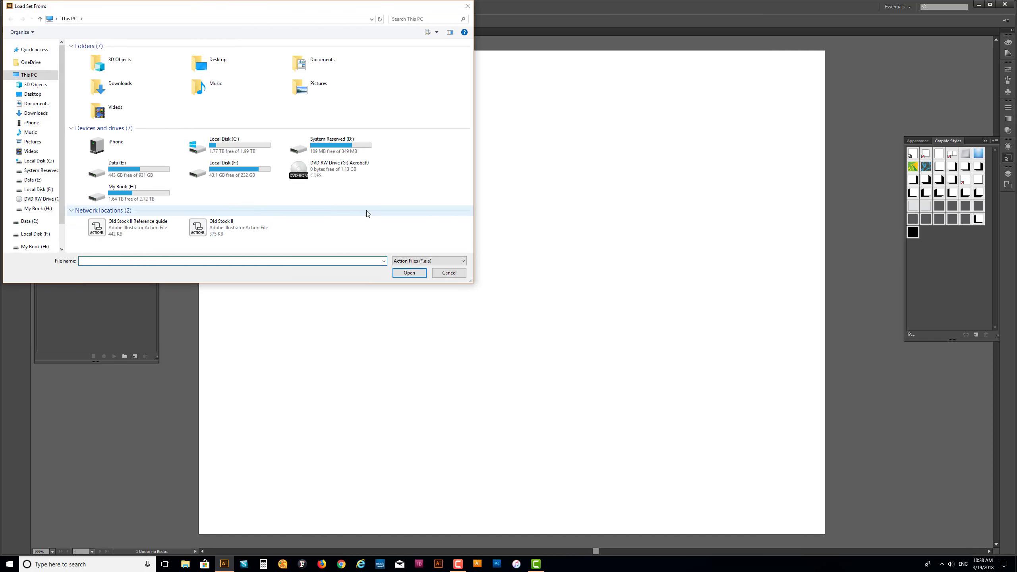
pyautogui.doubleClick(223, 80)
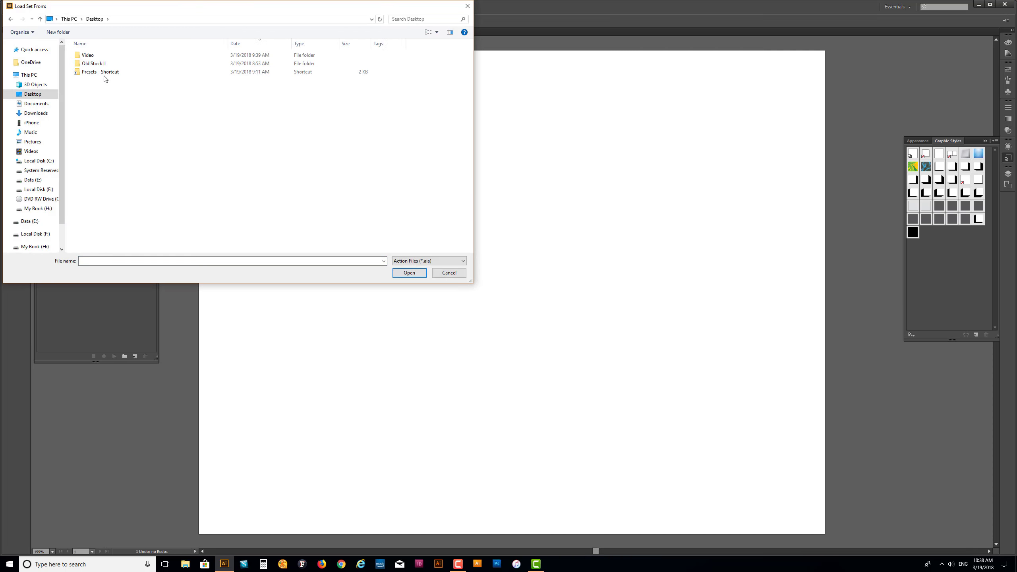
pyautogui.doubleClick(112, 64)
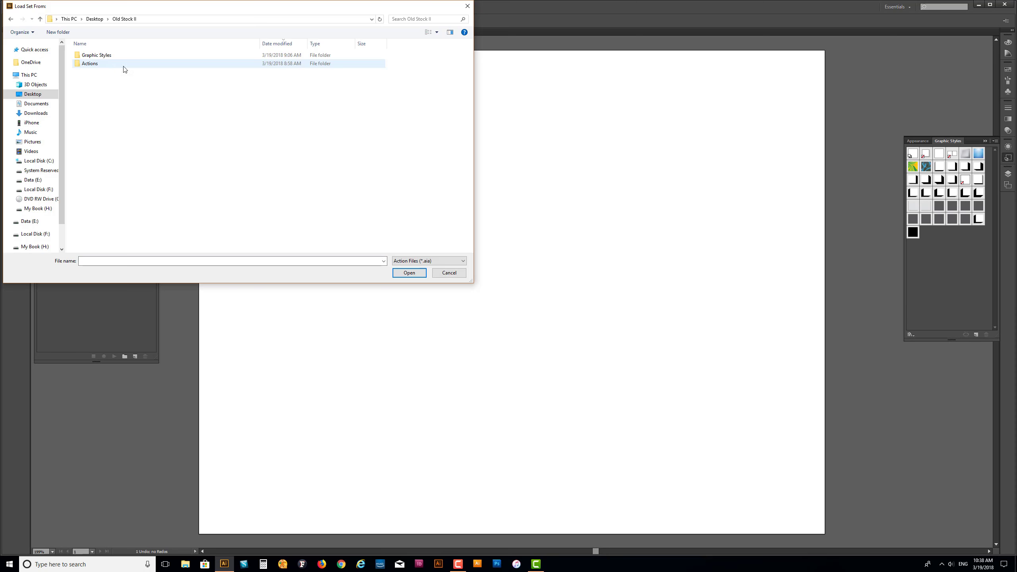
pyautogui.doubleClick(94, 64)
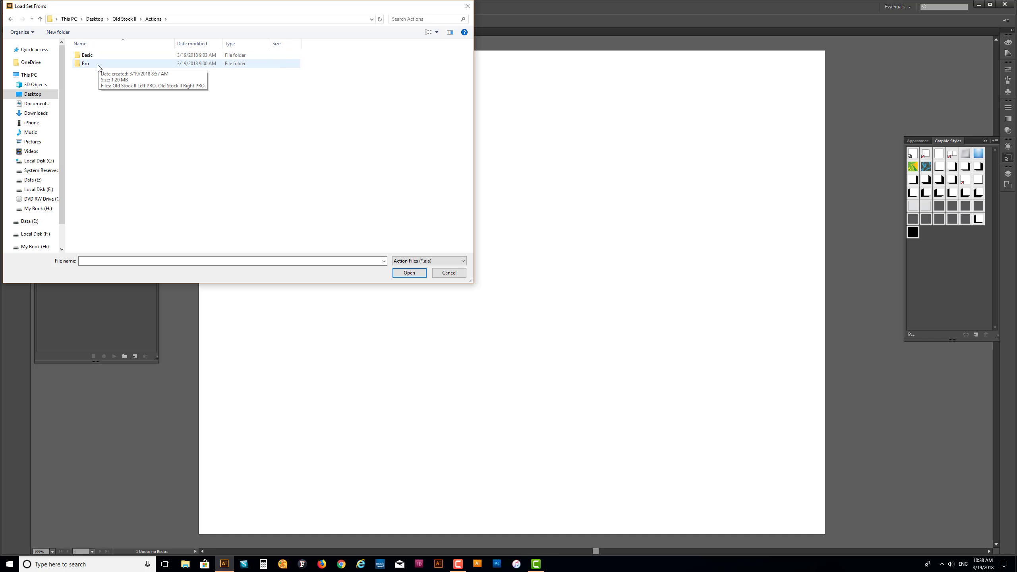
pyautogui.click(409, 273)
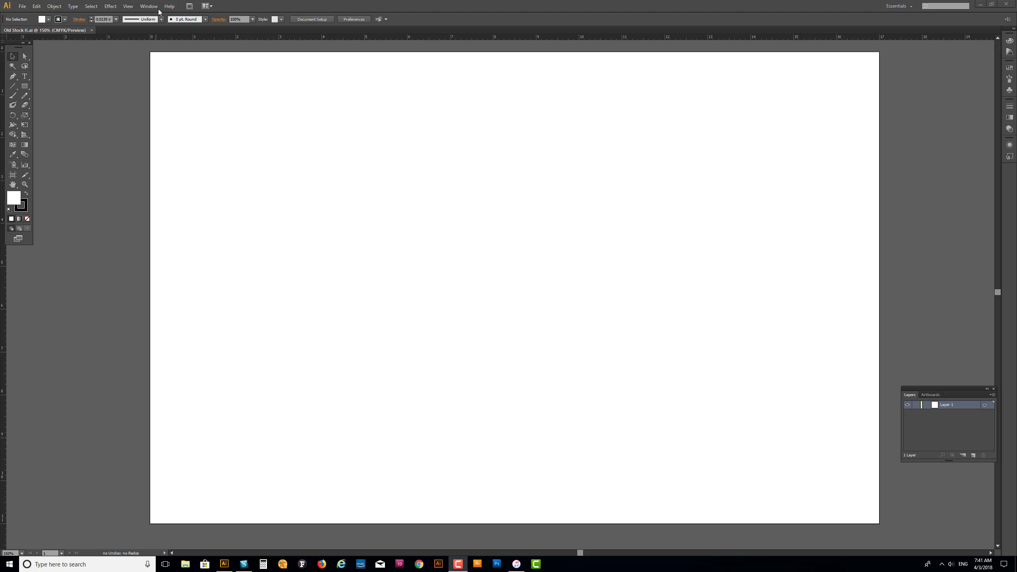
# Show the document's actions and load the Old Stock II Left BASIC set from Desktop > Old Stock II > Actions > Basic.
pyautogui.click(148, 6)
pyautogui.click(171, 78)
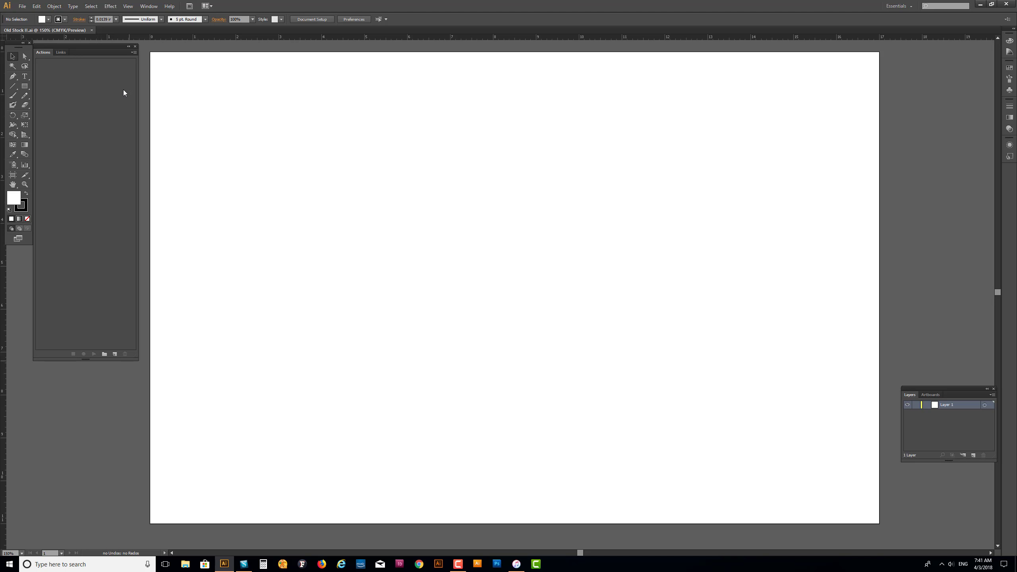
pyautogui.click(134, 52)
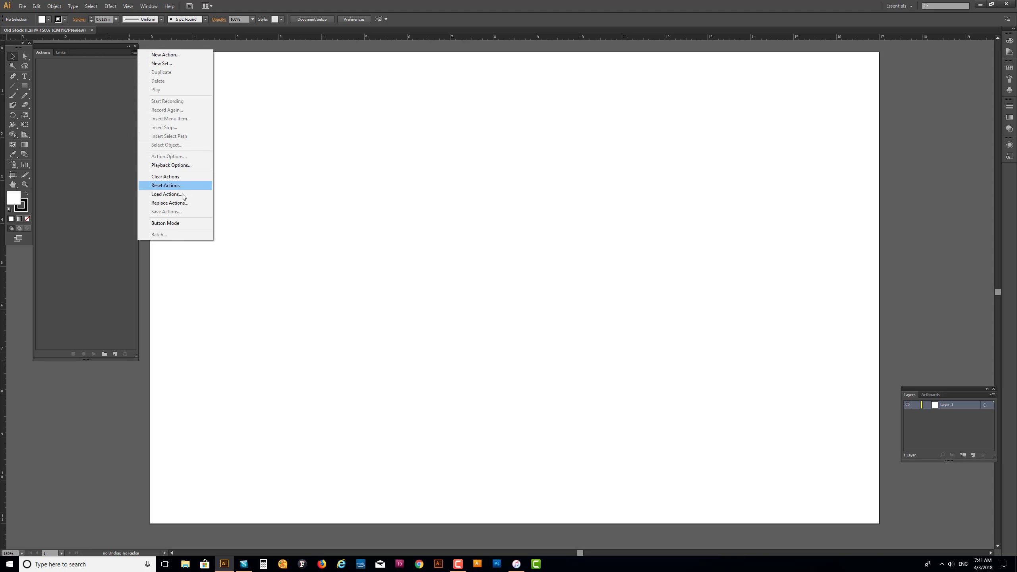
pyautogui.click(166, 195)
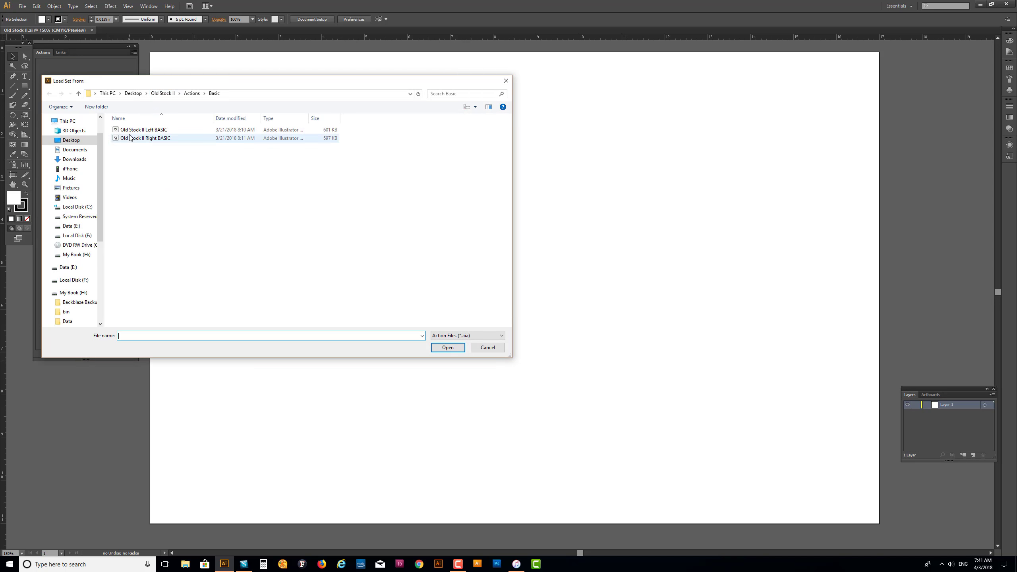
pyautogui.click(192, 93)
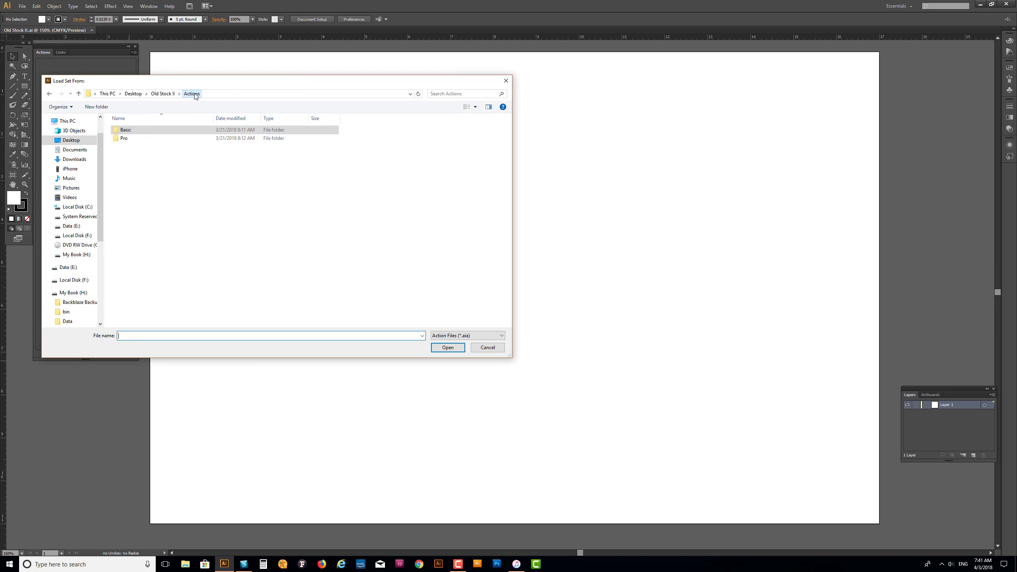
pyautogui.doubleClick(141, 134)
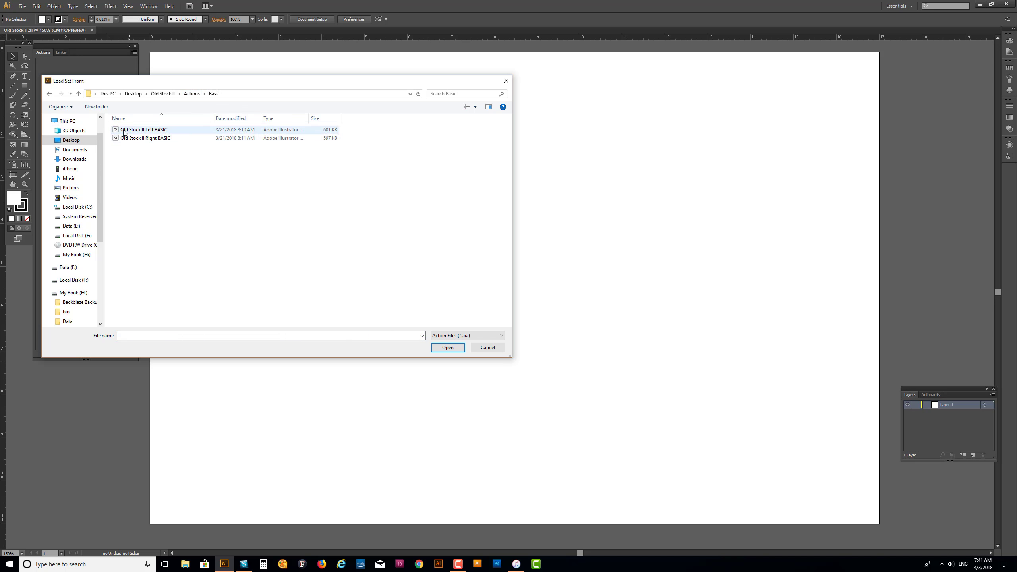
pyautogui.click(155, 132)
pyautogui.click(451, 348)
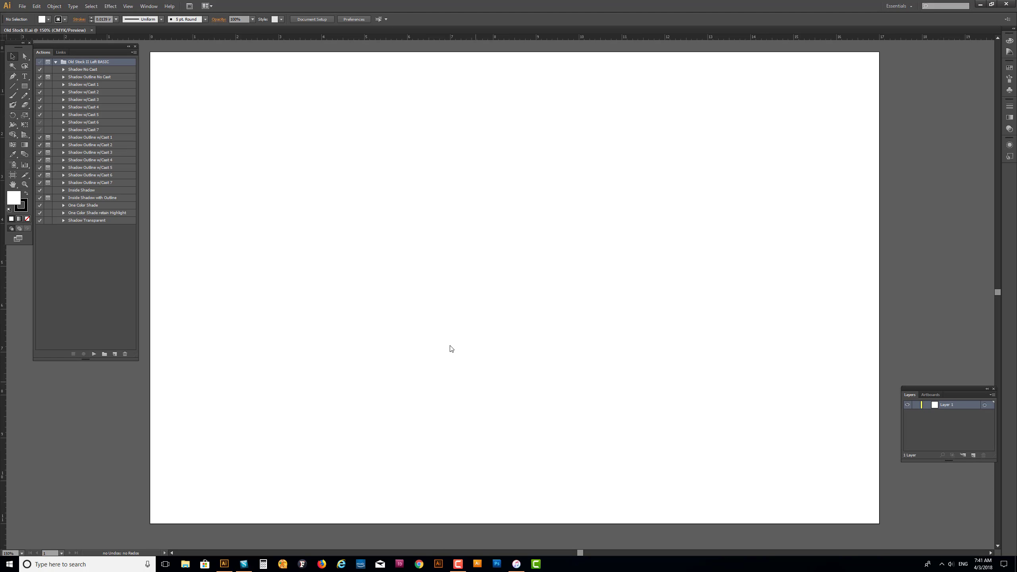
# Start a point text object near the middle of the artboard in Myriad Pro Bold, size 1 in, with tracking 25.
pyautogui.click(25, 76)
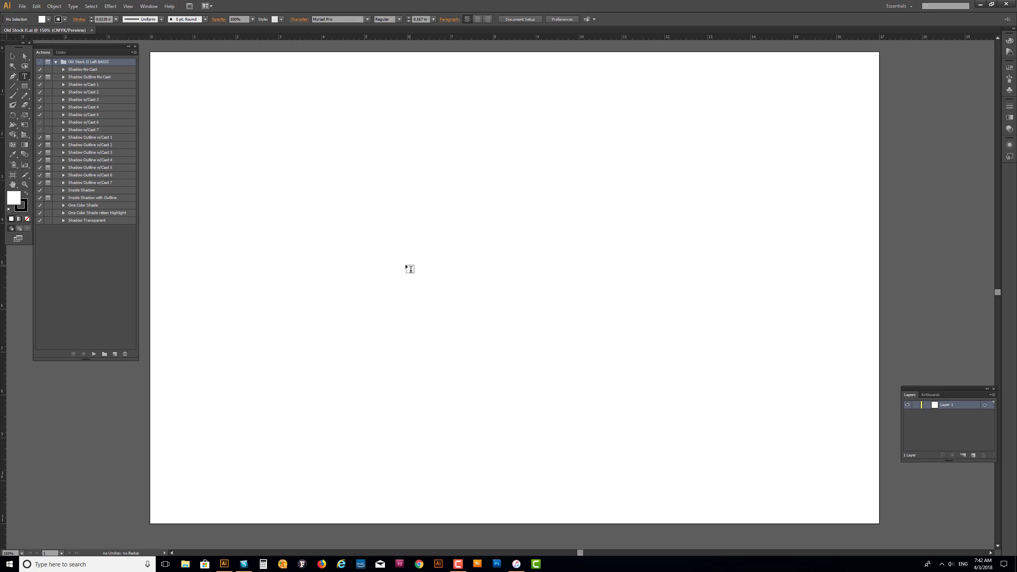
pyautogui.click(408, 269)
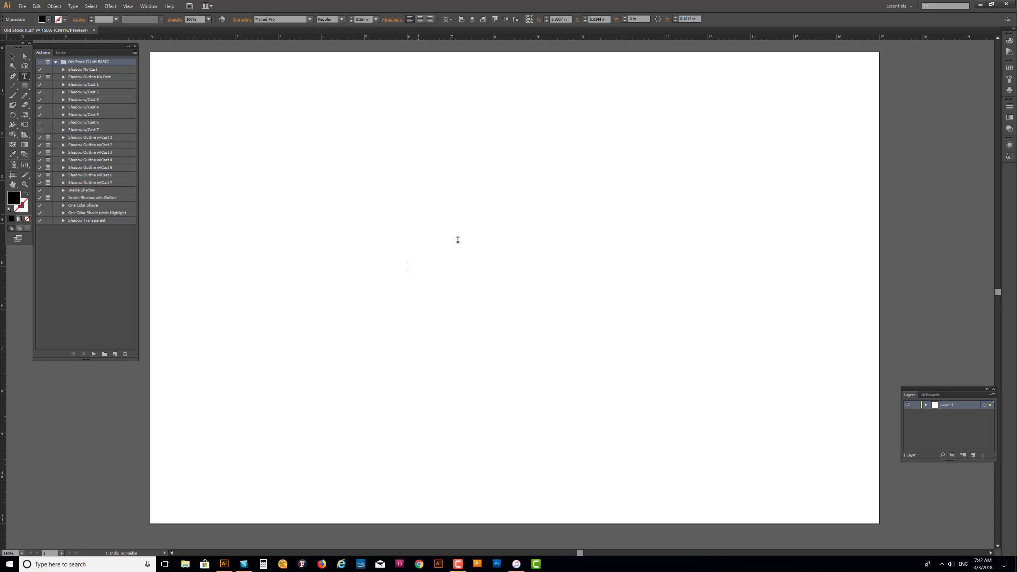
pyautogui.click(342, 19)
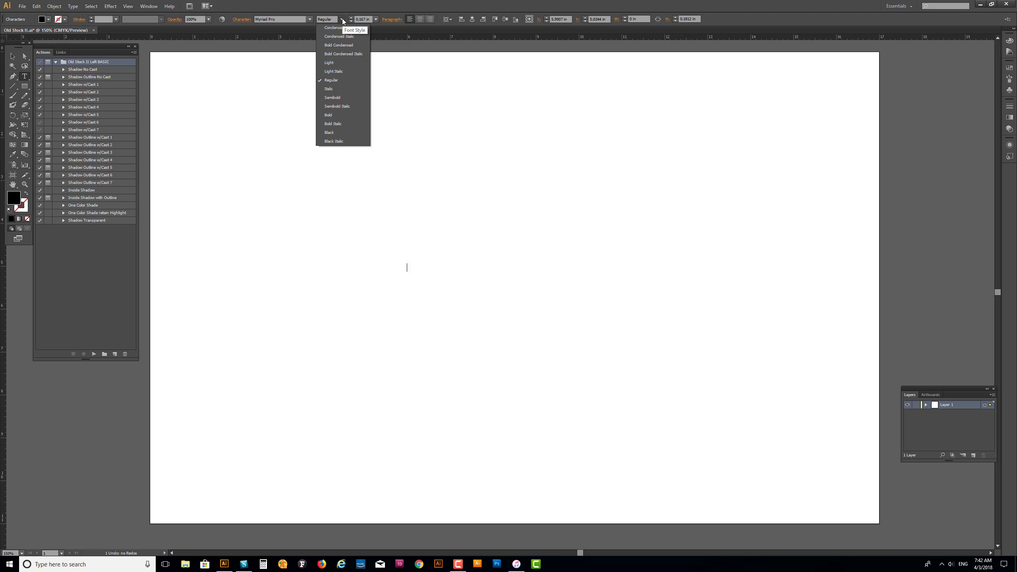
pyautogui.click(345, 115)
pyautogui.click(376, 19)
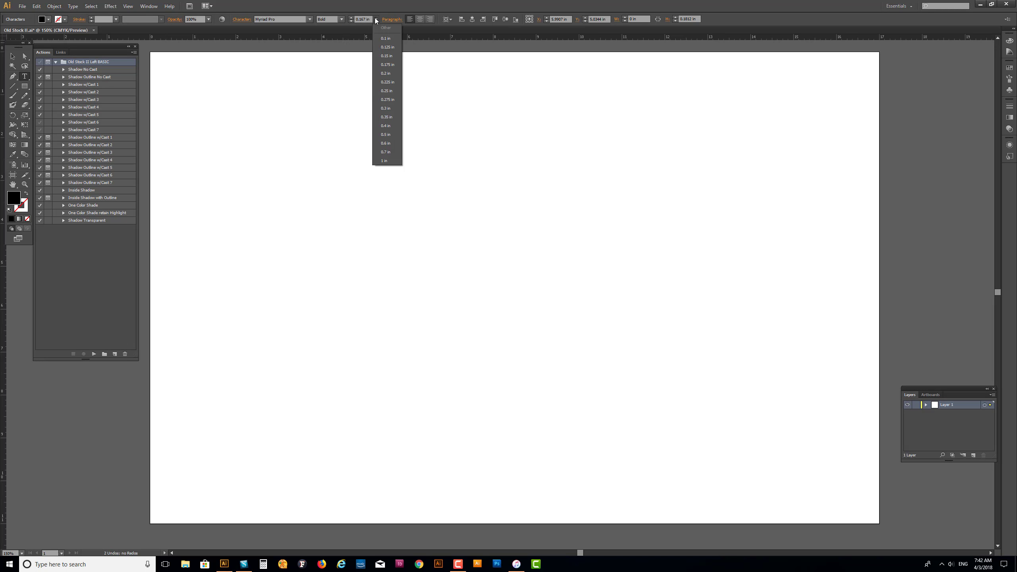
pyautogui.click(386, 160)
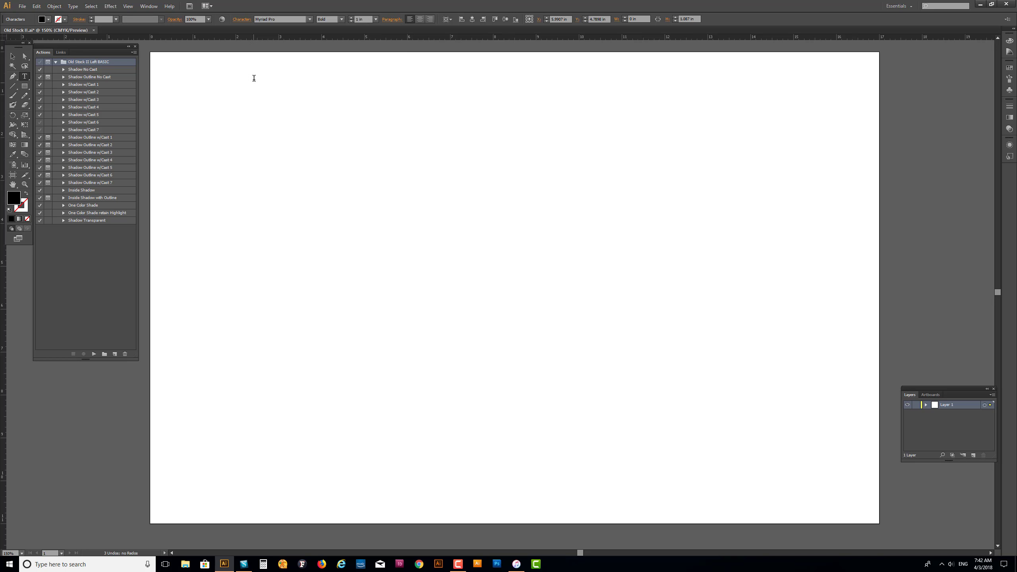
pyautogui.click(242, 21)
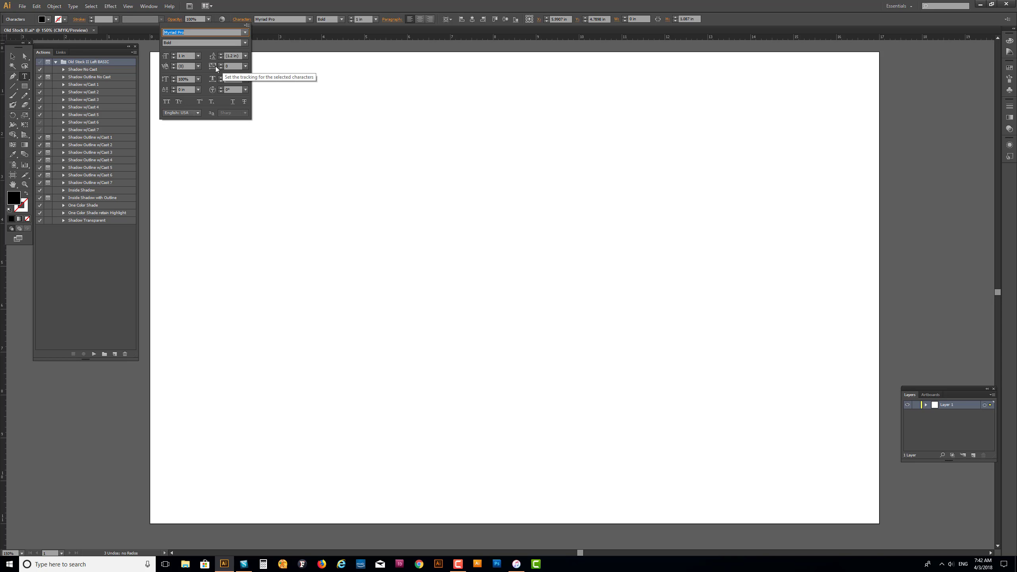
pyautogui.click(245, 66)
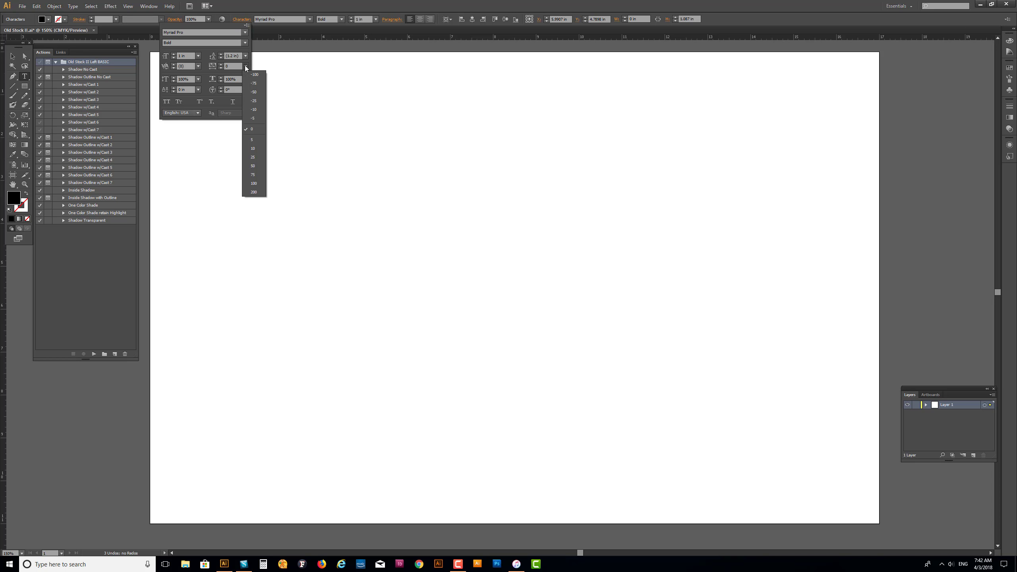
pyautogui.click(252, 157)
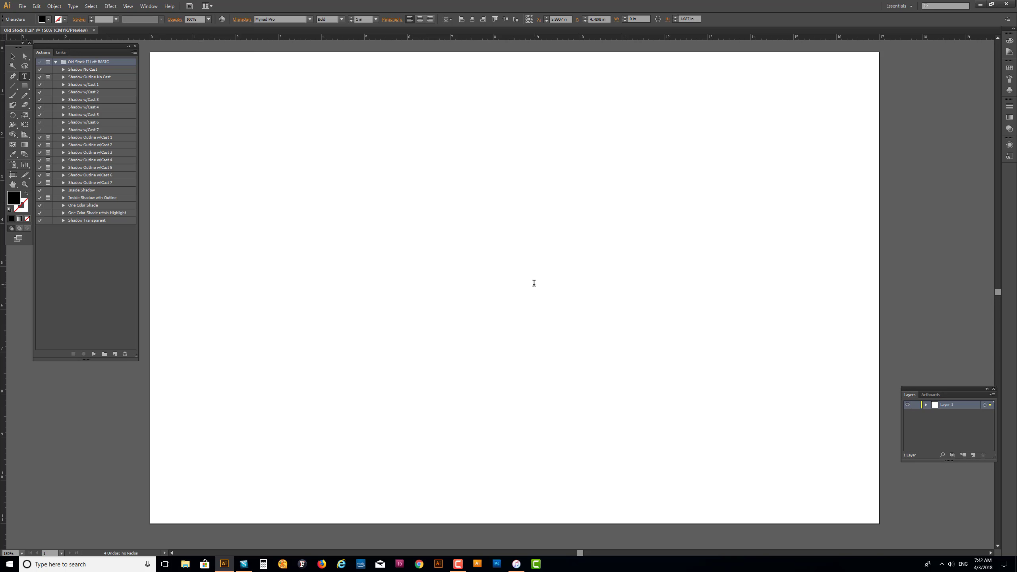
# Enter the text HELLO! and finish text editing so the text object is selected.
pyautogui.write('HELLO')
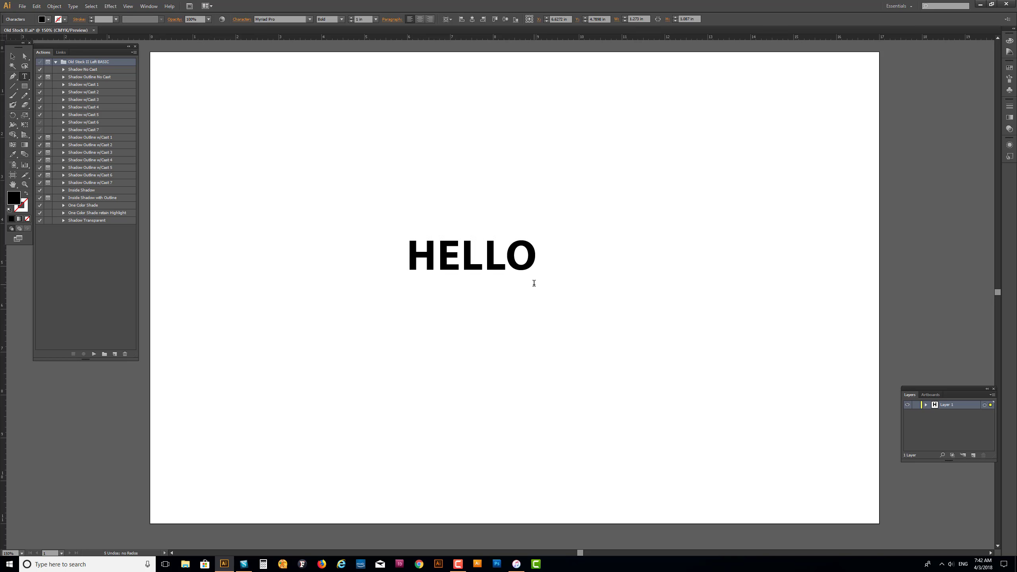
pyautogui.write('!')
pyautogui.click(12, 56)
pyautogui.scroll(2, 460, 256)
pyautogui.scroll(1, 460, 257)
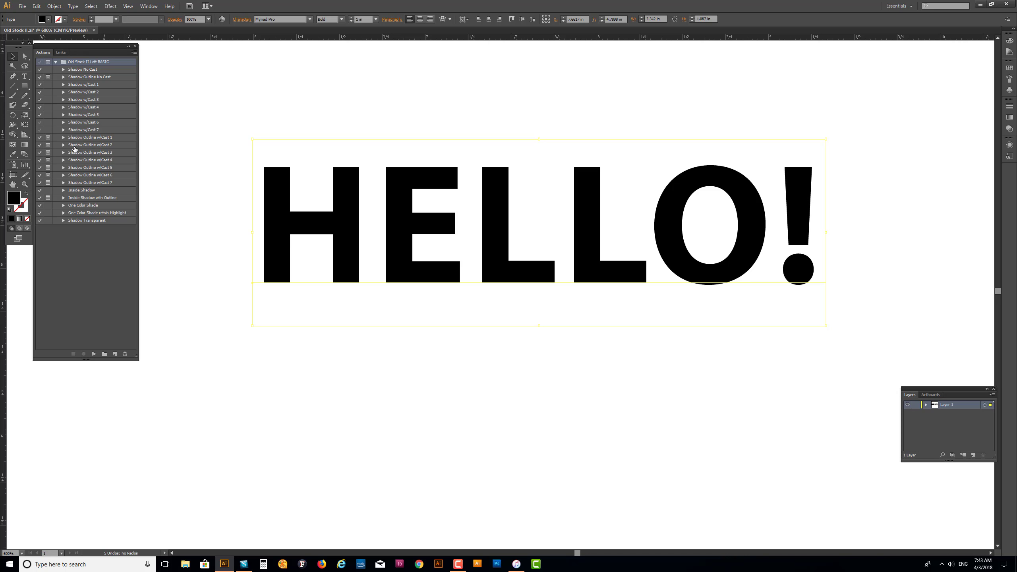
# Run the Shadow Outline w/Cast 2 action on the HELLO! text, previewing and accepting a 0.0264 in path offset with Miter joins.
pyautogui.click(116, 147)
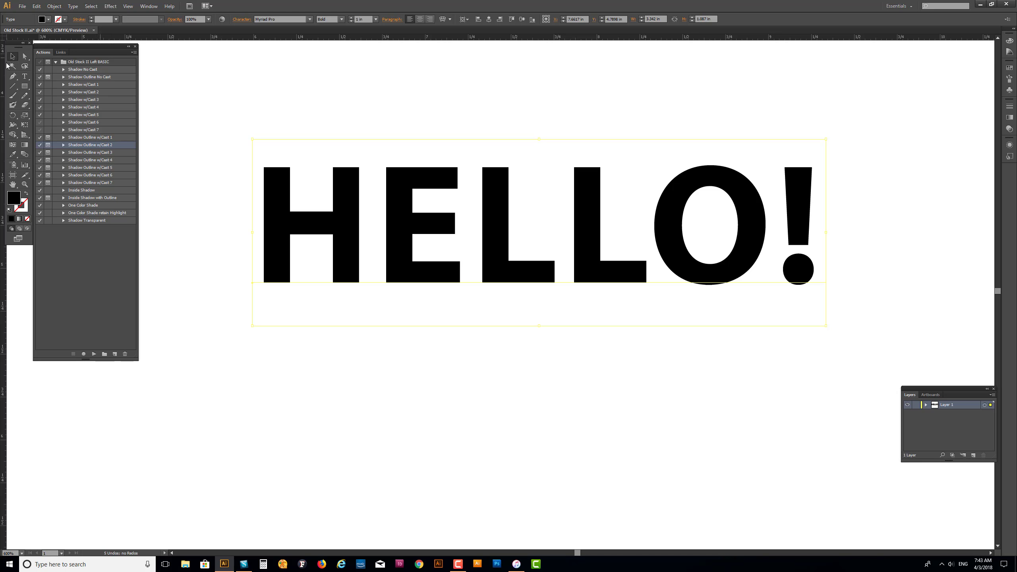
pyautogui.press('t')
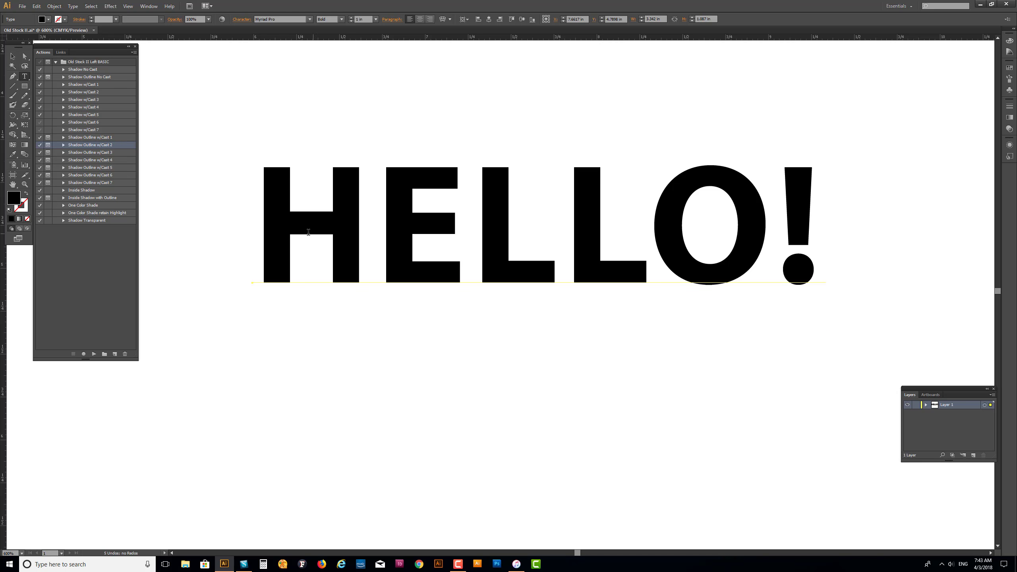
pyautogui.click(11, 56)
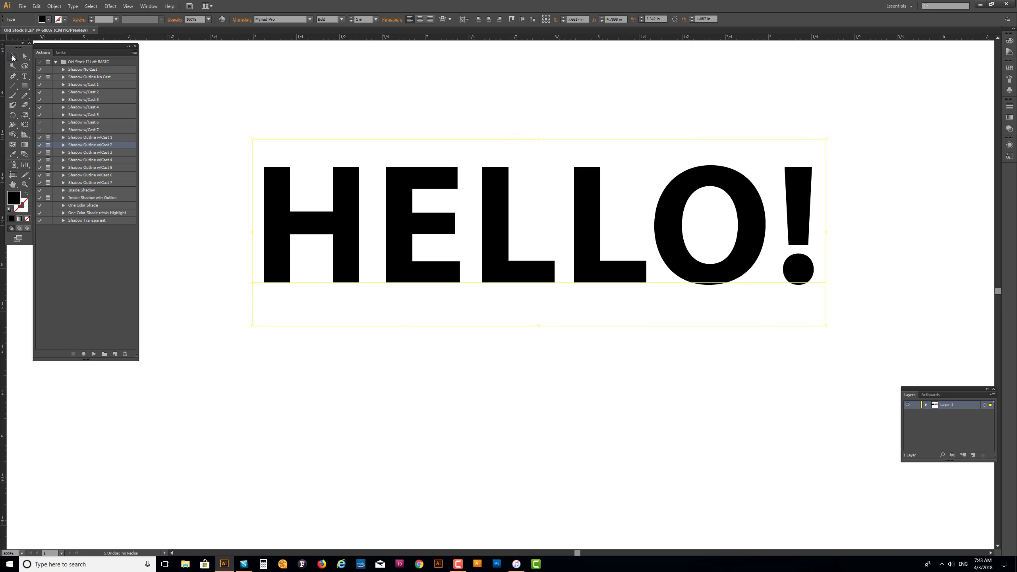
pyautogui.moveTo(227, 106); pyautogui.dragTo(881, 337)
pyautogui.click(95, 354)
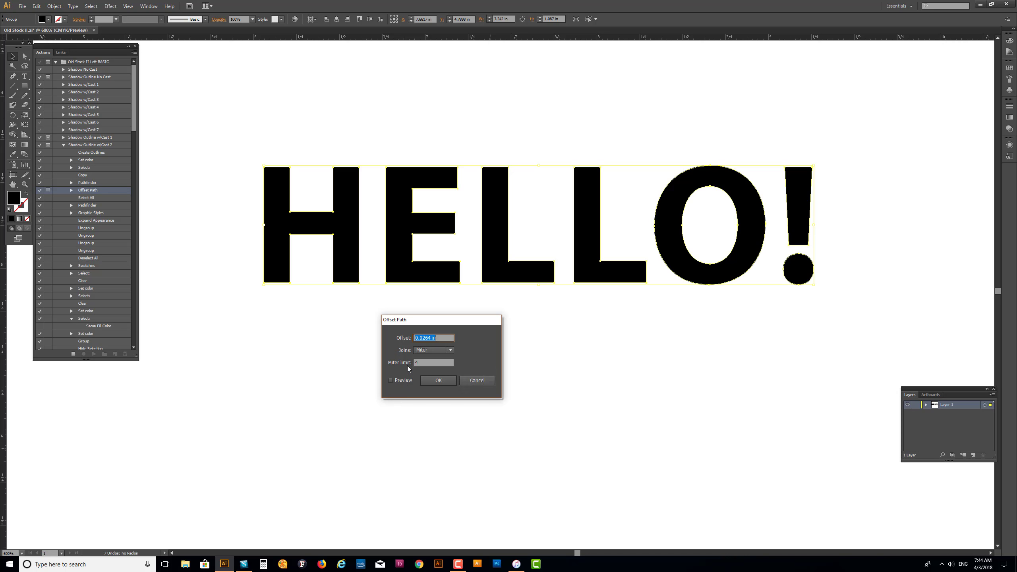
pyautogui.click(391, 380)
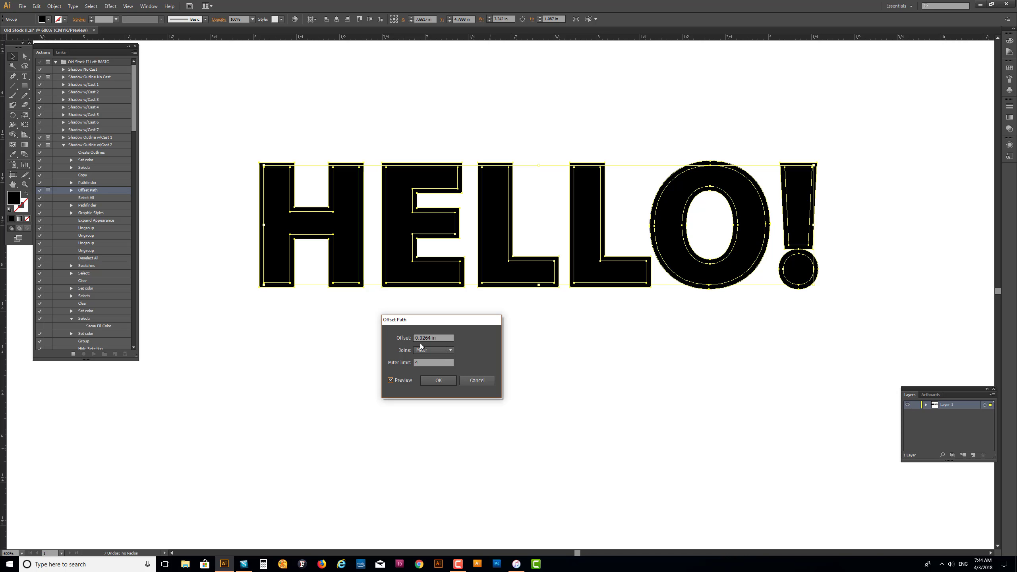
pyautogui.click(438, 380)
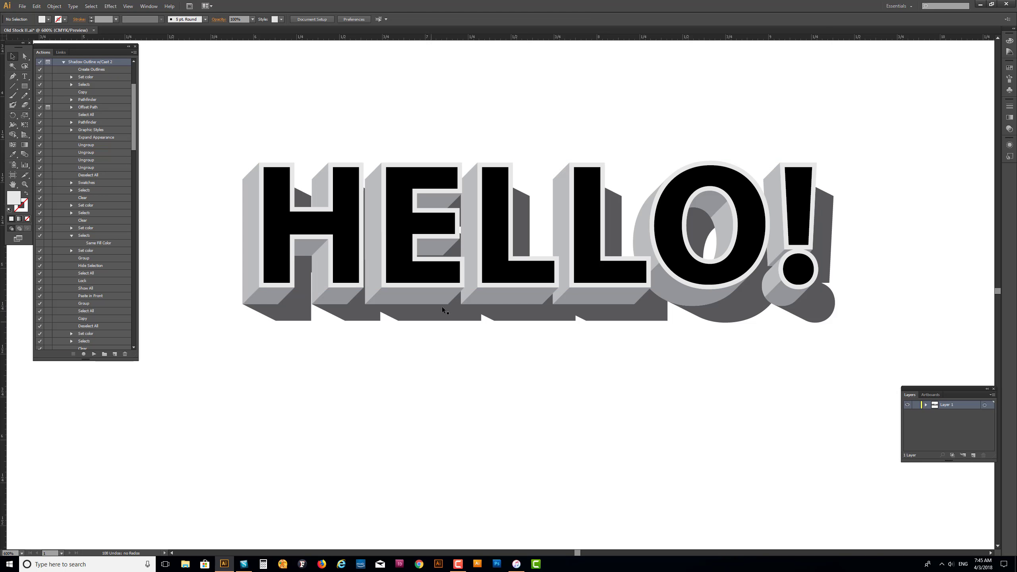
pyautogui.click(63, 62)
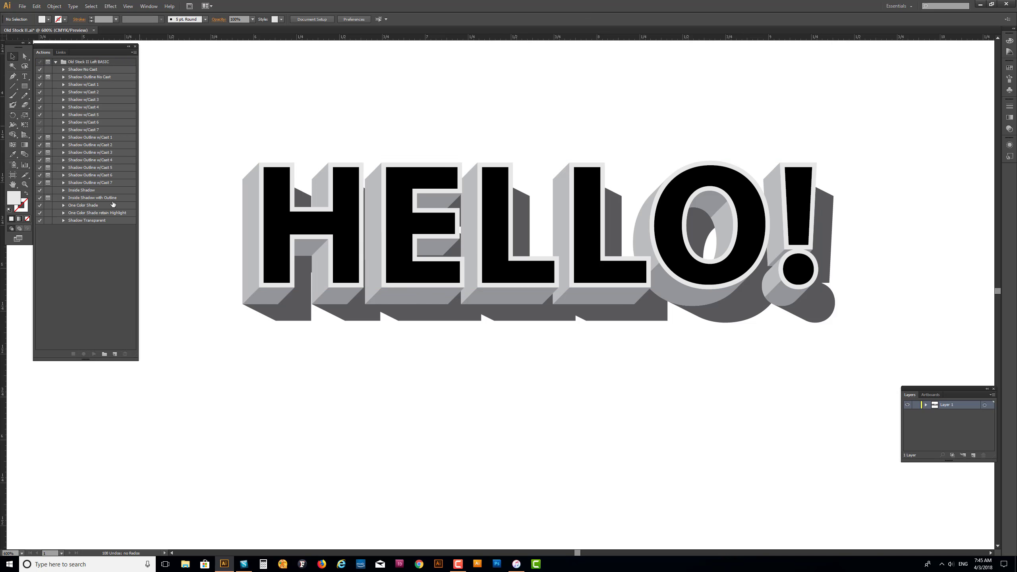
# Highlight the two No Cast actions, try moving the dark cast shadow group below the lettering, and undo the move.
pyautogui.click(74, 70)
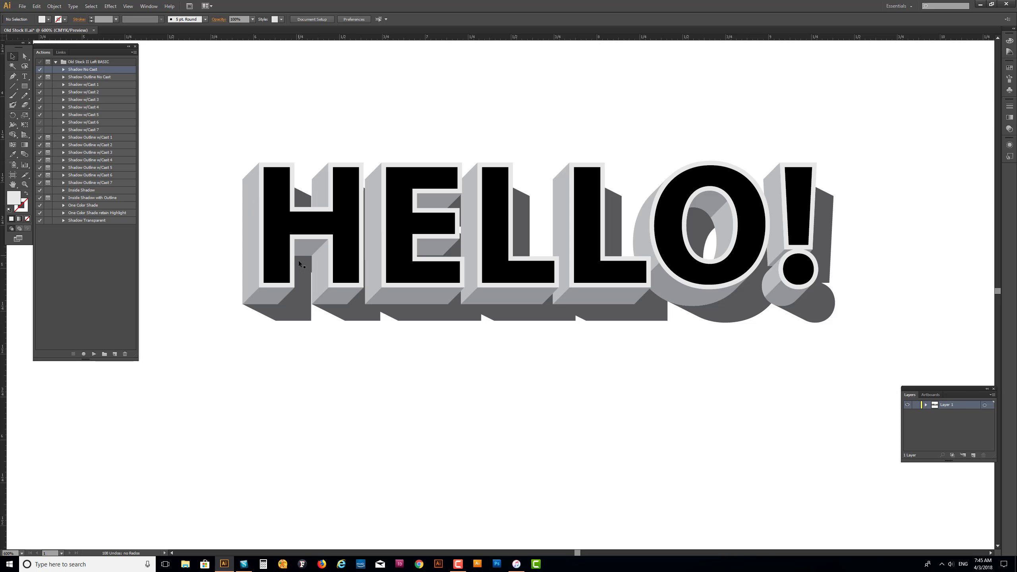
pyautogui.click(102, 77)
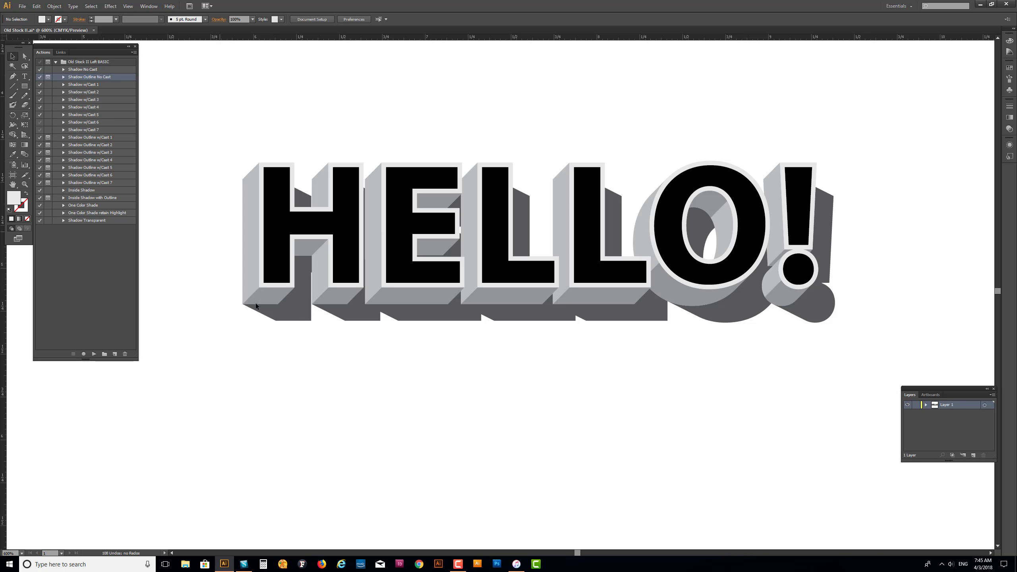
pyautogui.moveTo(296, 315); pyautogui.dragTo(355, 506)
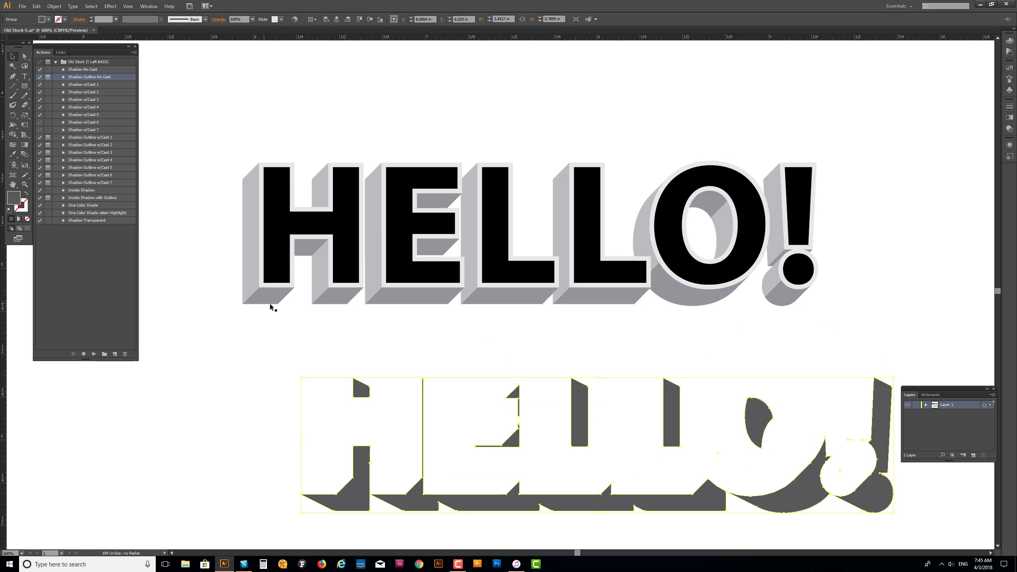
pyautogui.hotkey('ctrl', 'z')
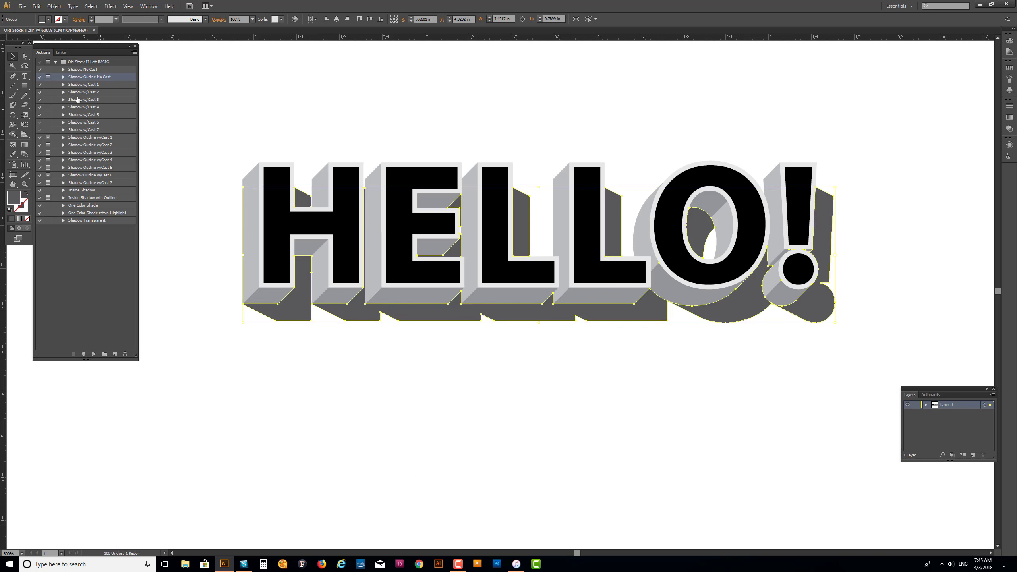
# Review the remaining actions in the set, from Shadow w/Cast 1 through Shadow Transparent, against the HELLO! artwork.
pyautogui.click(105, 84)
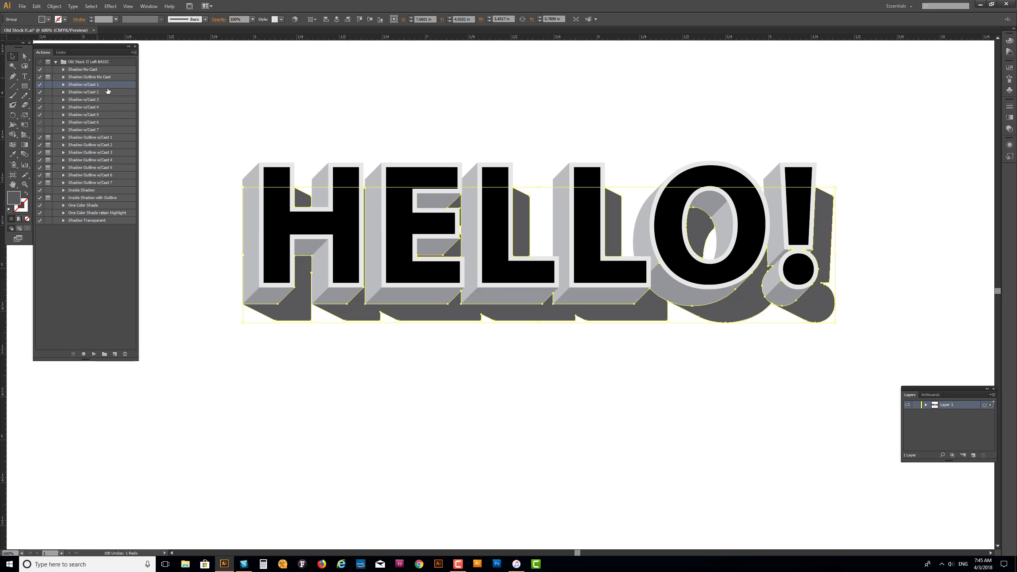
pyautogui.click(200, 318)
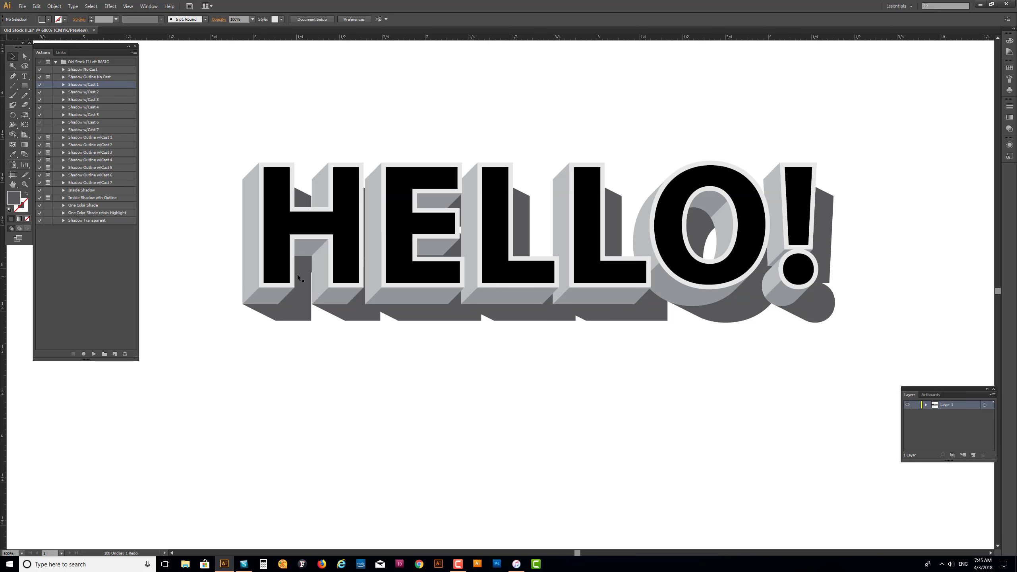
pyautogui.click(97, 130)
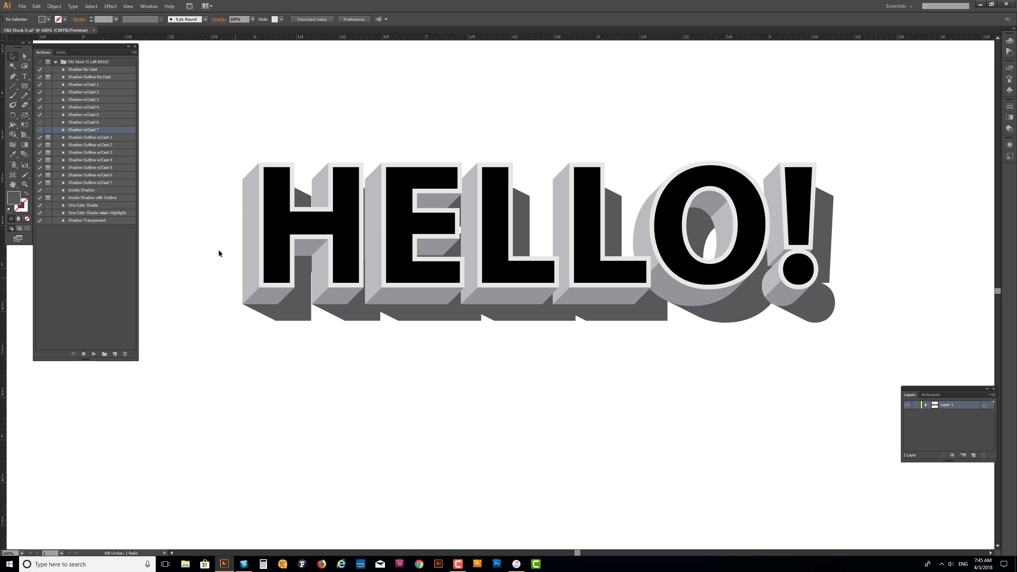
pyautogui.click(108, 138)
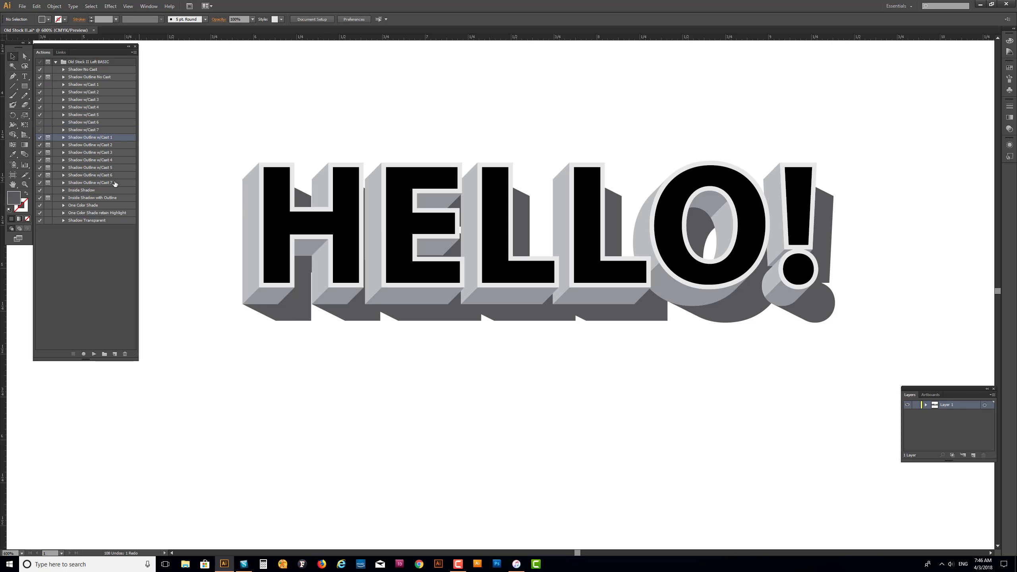
pyautogui.click(116, 145)
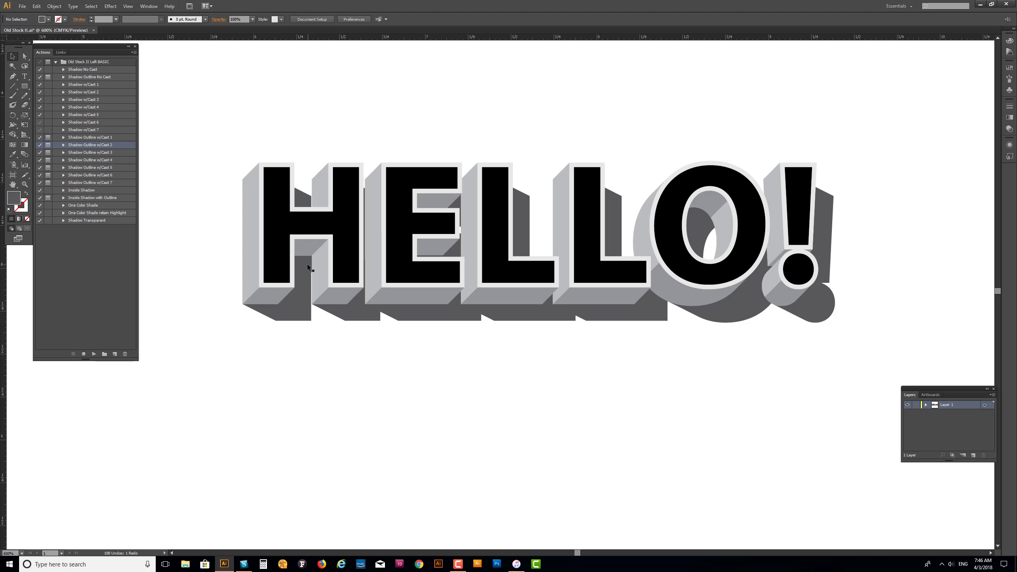
pyautogui.click(116, 184)
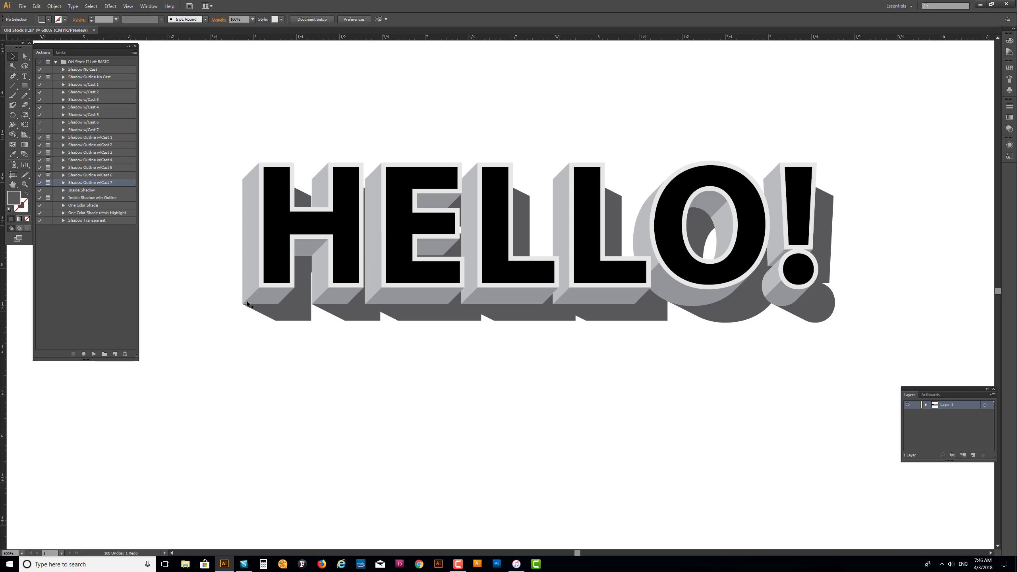
pyautogui.click(106, 263)
pyautogui.click(95, 190)
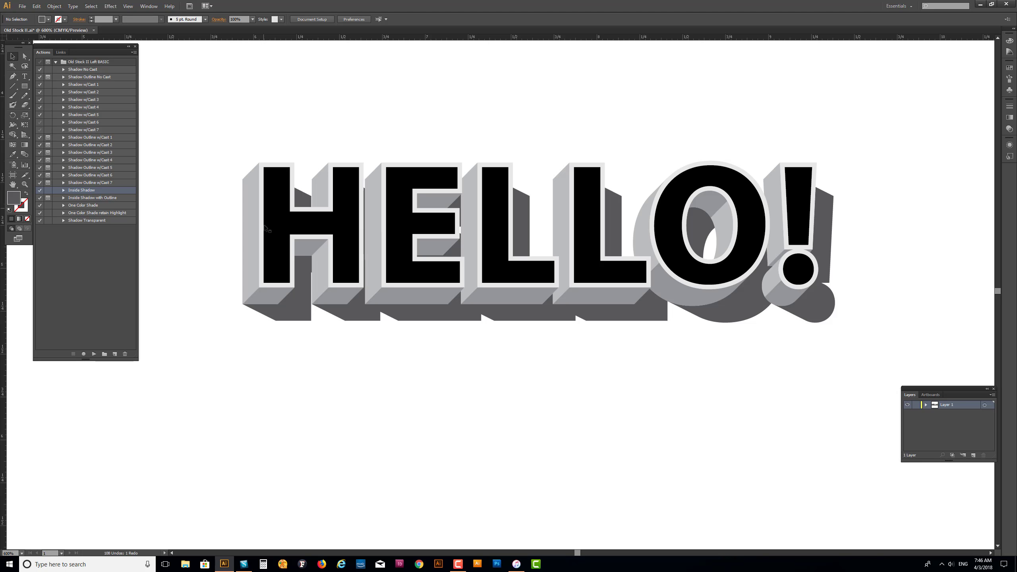
pyautogui.click(100, 198)
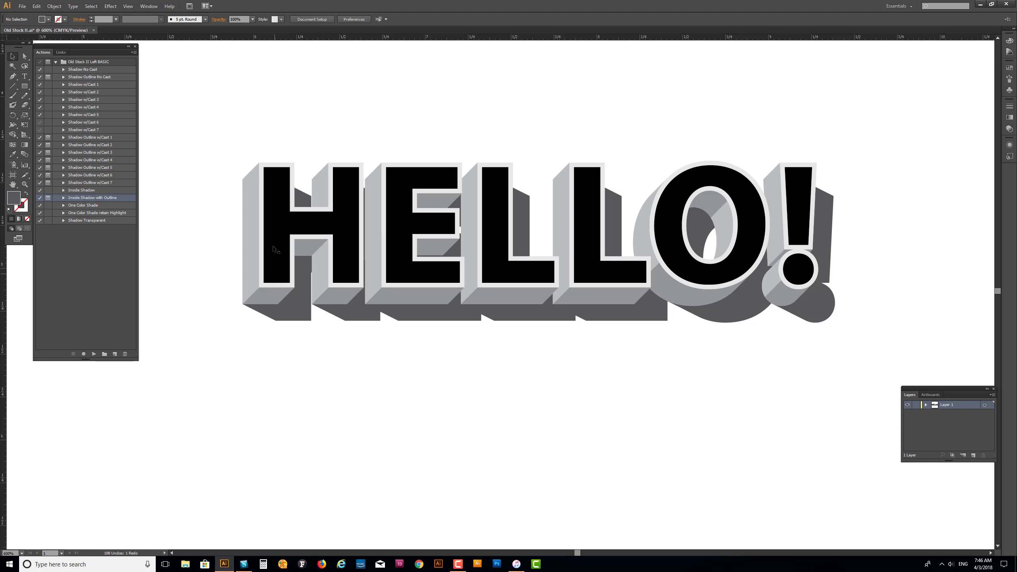
pyautogui.click(91, 205)
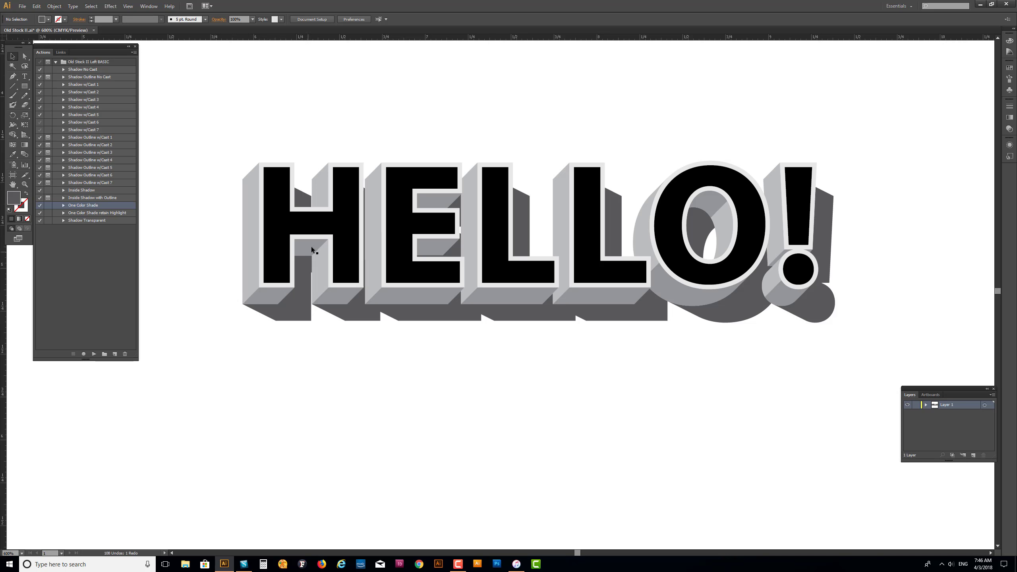
pyautogui.click(114, 215)
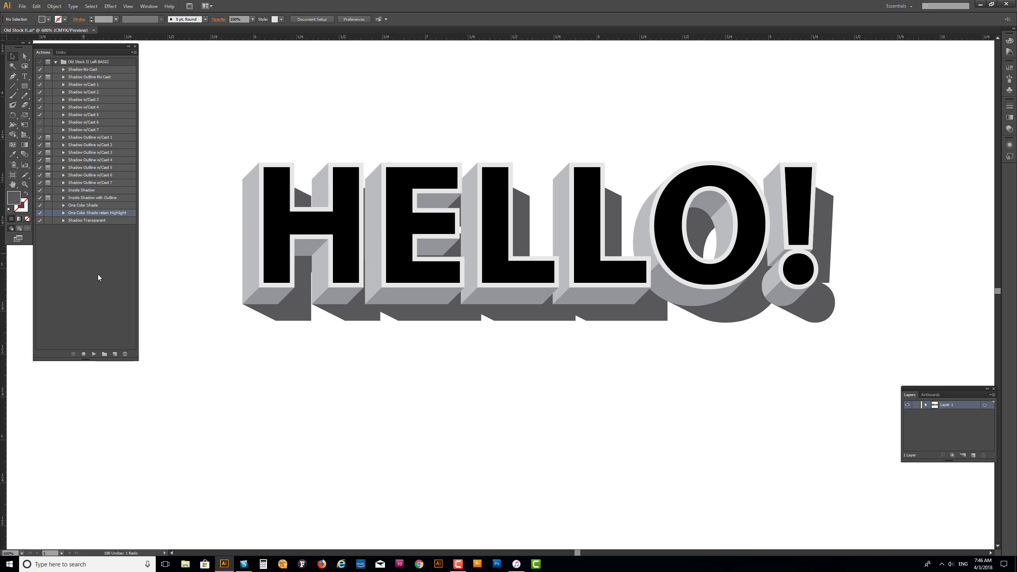
pyautogui.click(116, 221)
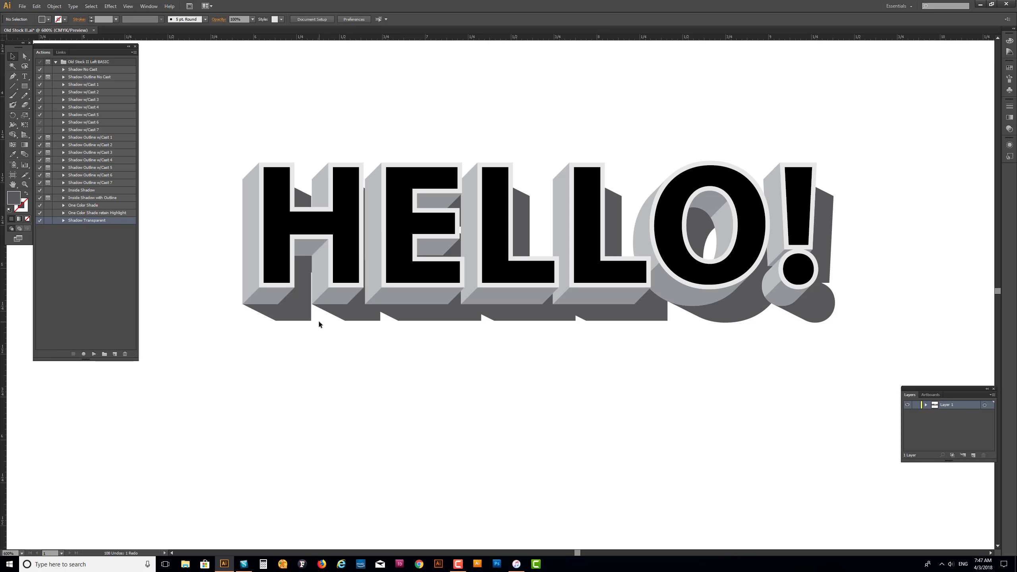
# Highlight the Inside Shadow action and add a new layer above Layer 1 with the default layer options.
pyautogui.click(84, 191)
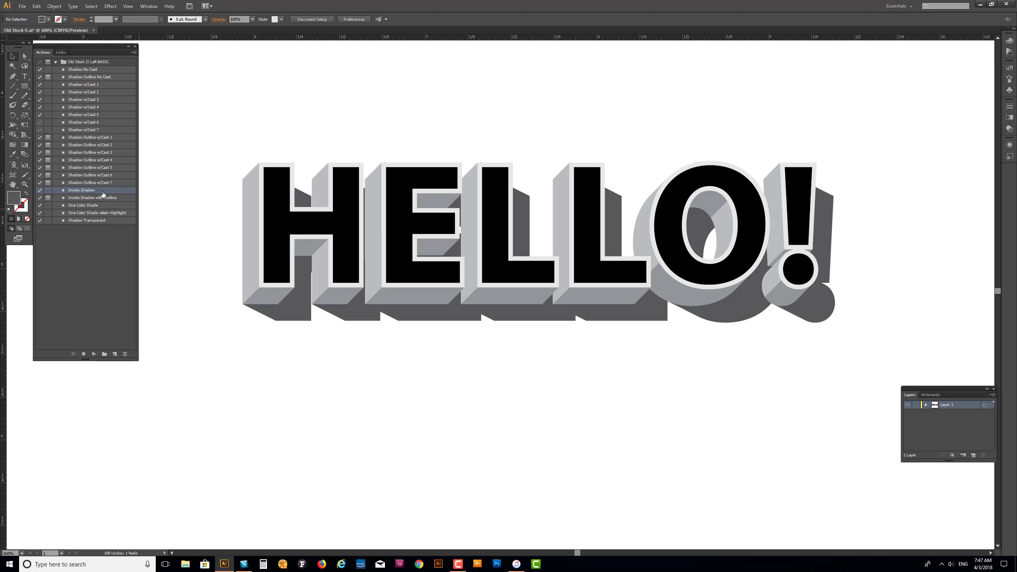
pyautogui.click(278, 191)
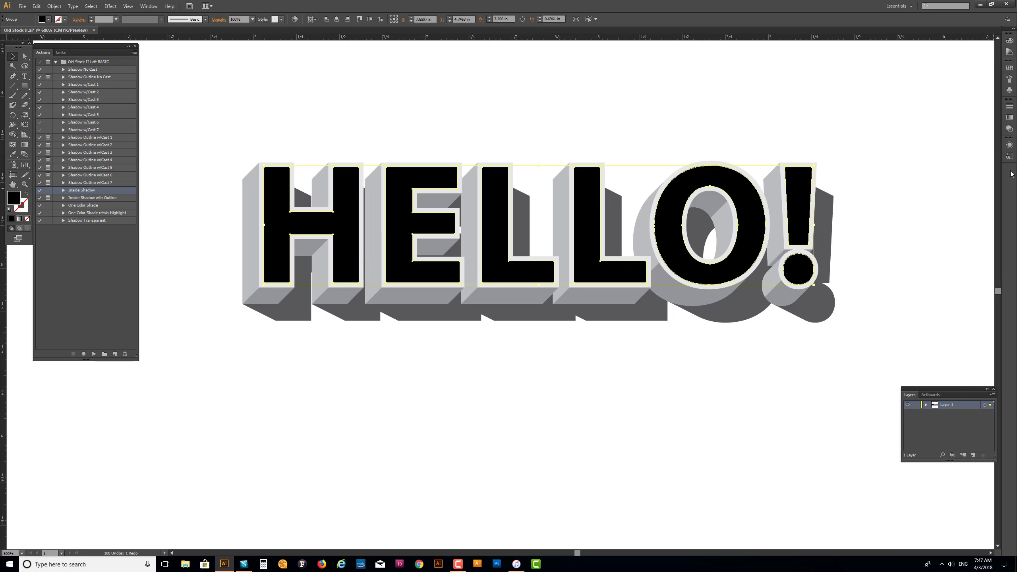
pyautogui.click(992, 395)
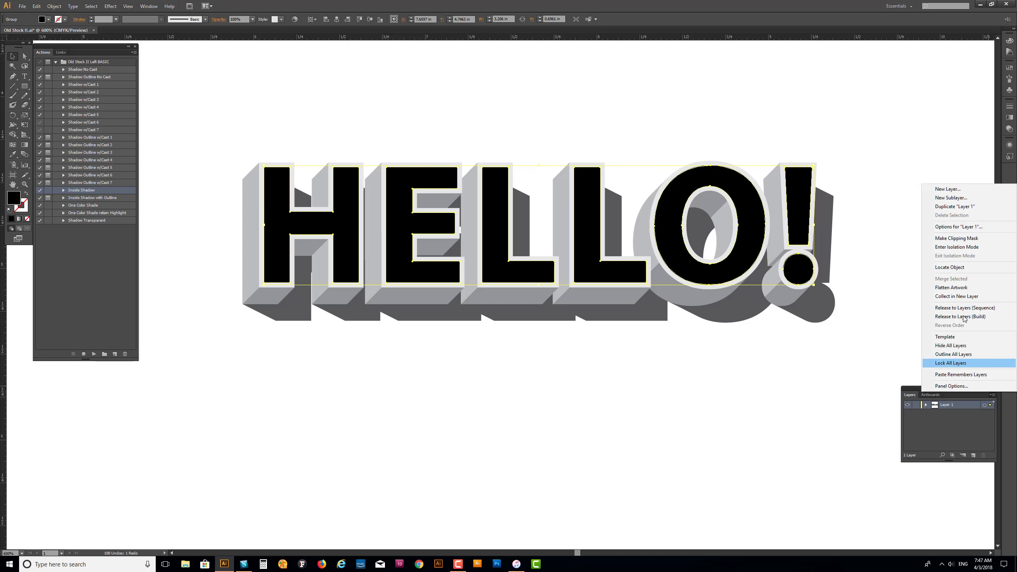
pyautogui.click(946, 189)
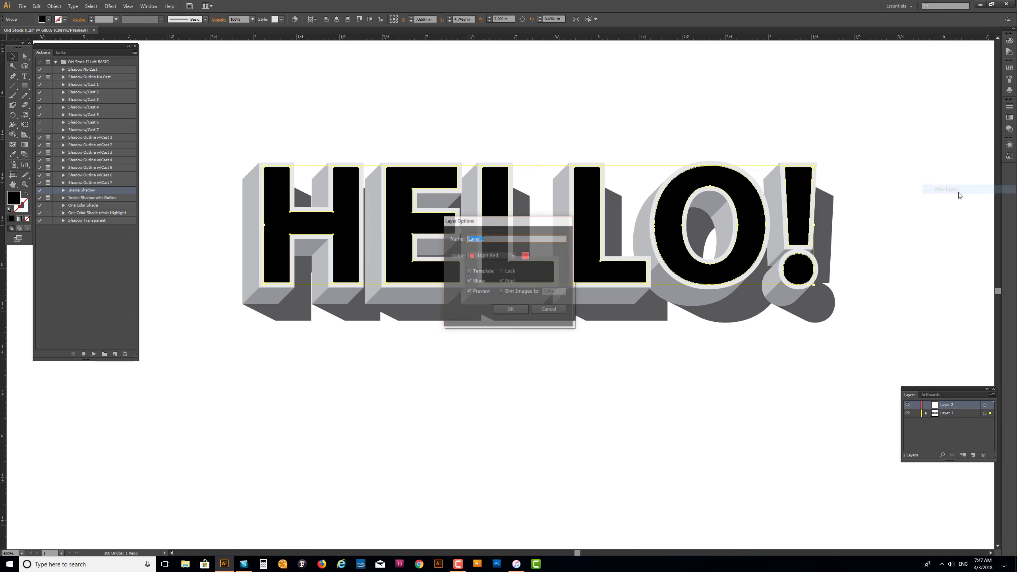
pyautogui.click(511, 312)
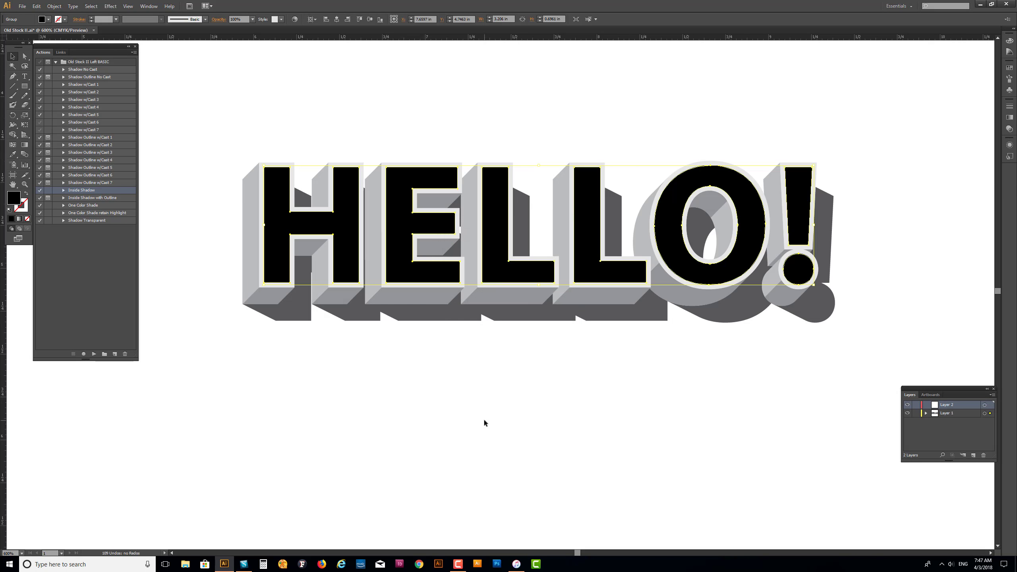
pyautogui.click(351, 348)
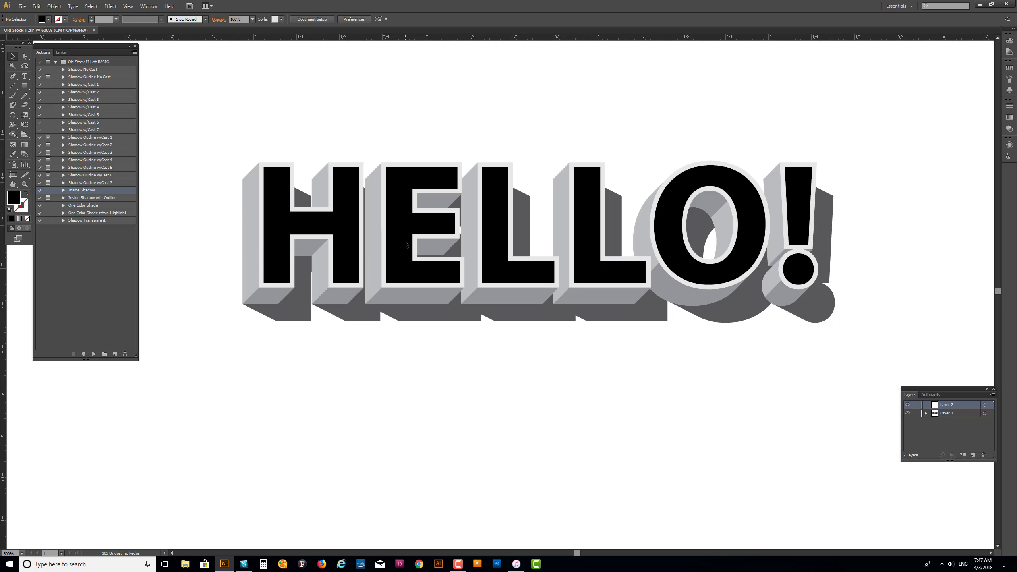
# Copy the black letter-face group of HELLO! and lock Layer 1.
pyautogui.click(300, 224)
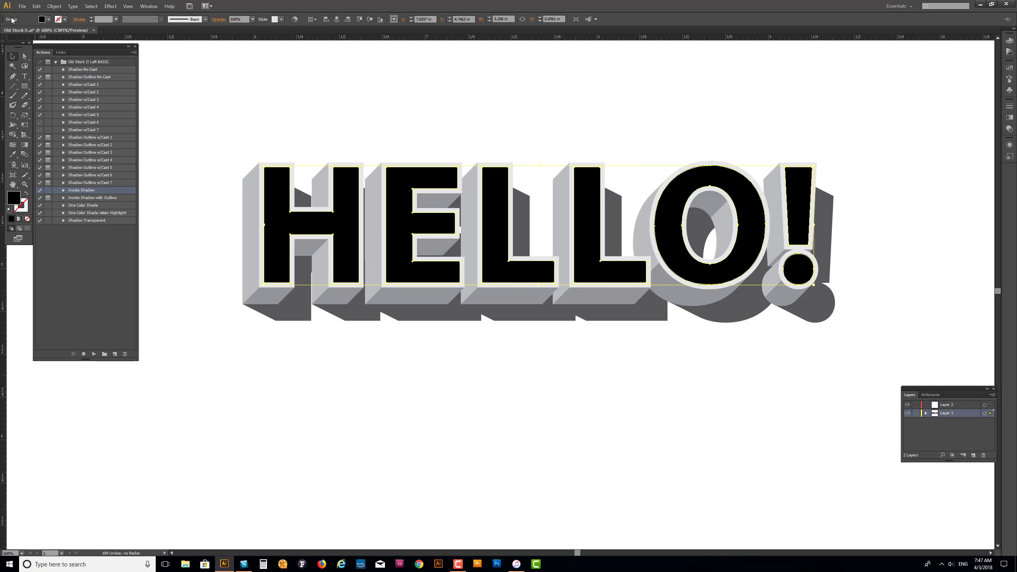
pyautogui.click(37, 6)
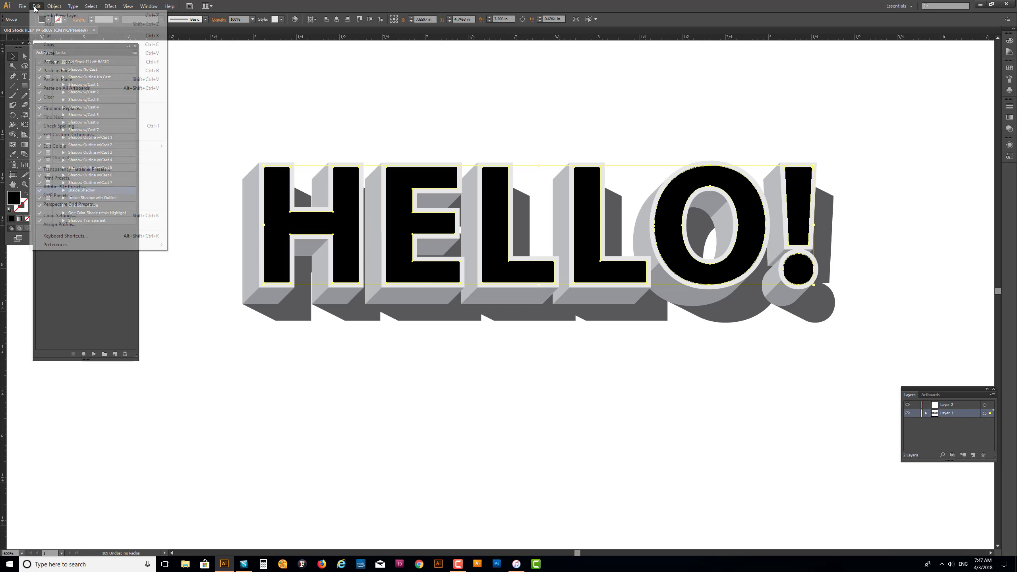
pyautogui.click(50, 45)
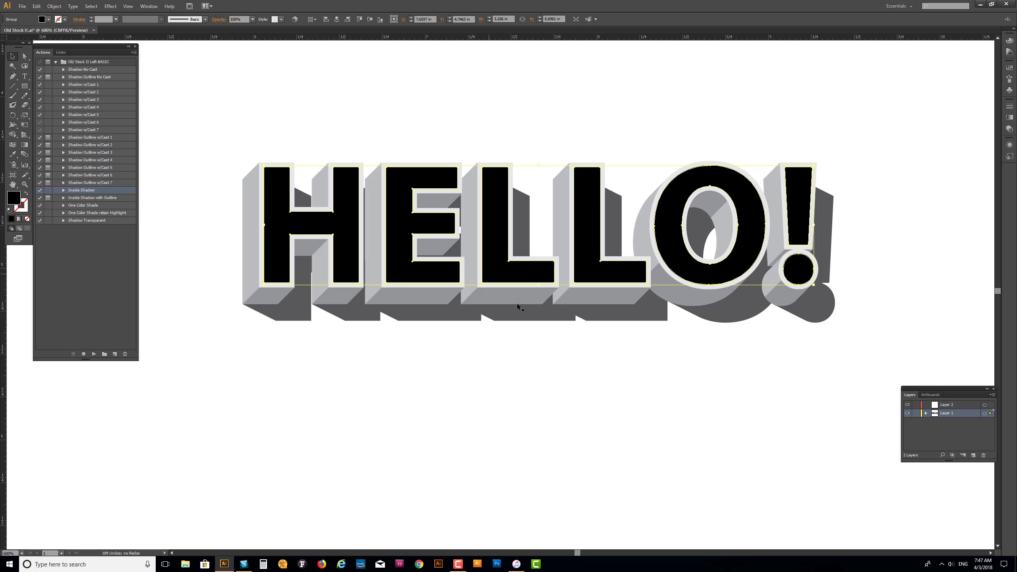
pyautogui.click(915, 413)
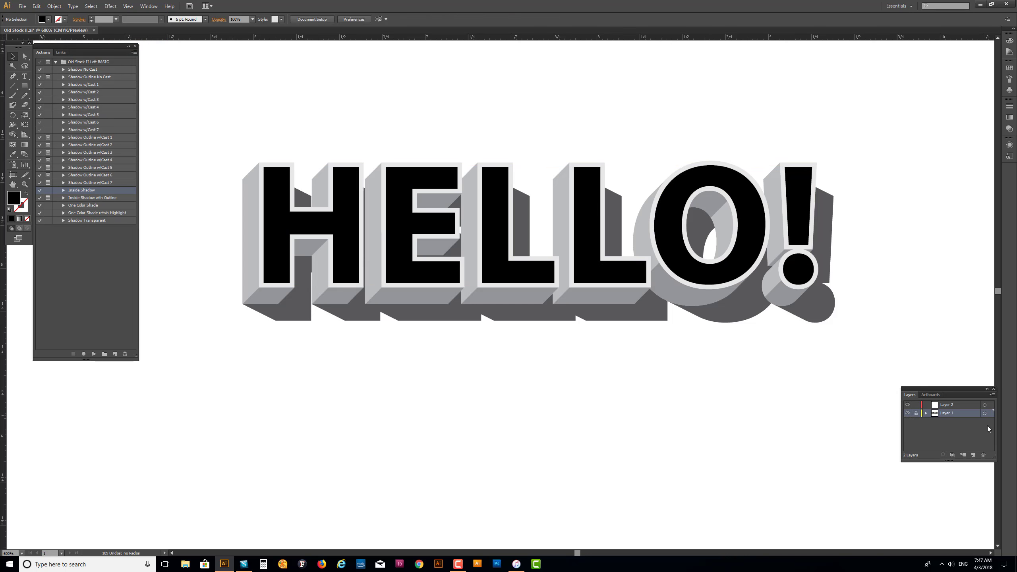
# Paste the copied black letter faces in front on Layer 2.
pyautogui.click(963, 405)
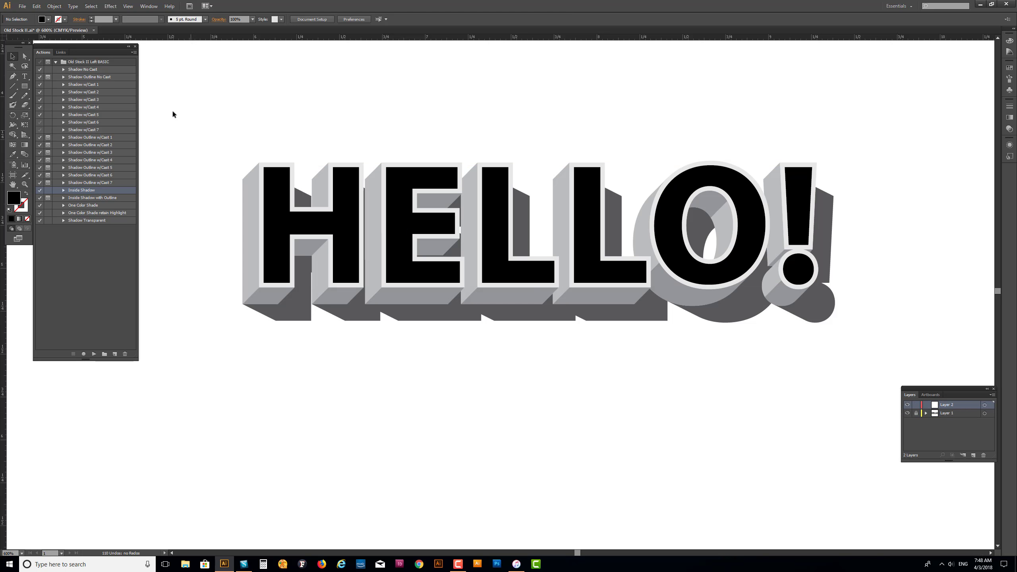
pyautogui.click(36, 6)
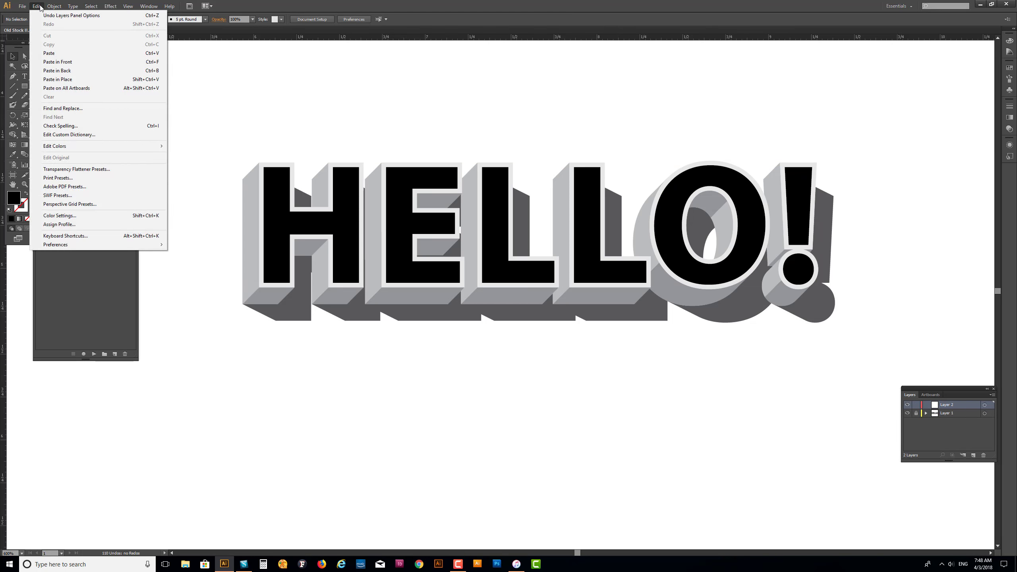
pyautogui.click(56, 62)
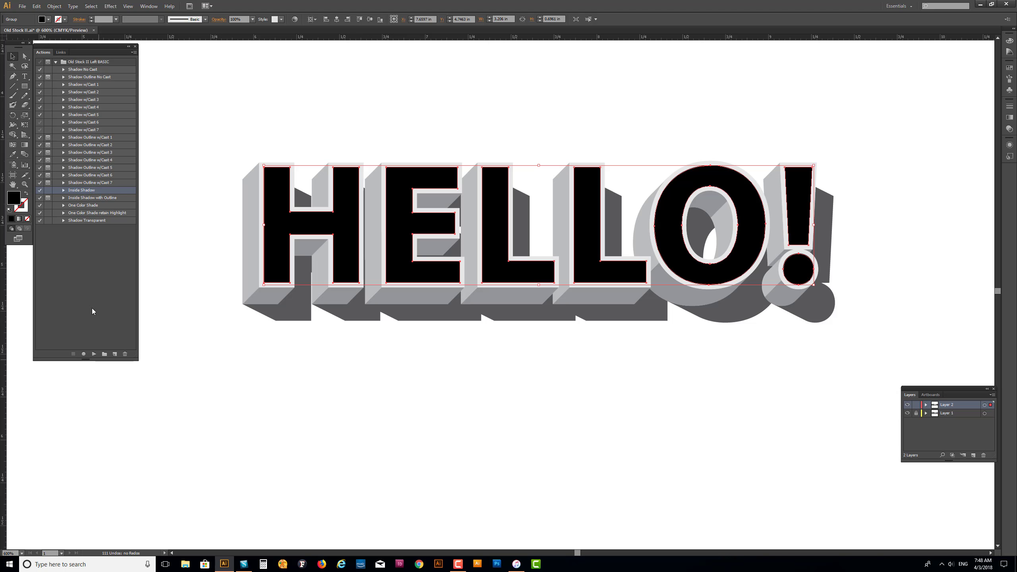
# Run the Inside Shadow action on the pasted letter faces, continuing past the unavailable Create Outlines command, and collapse the action.
pyautogui.click(94, 354)
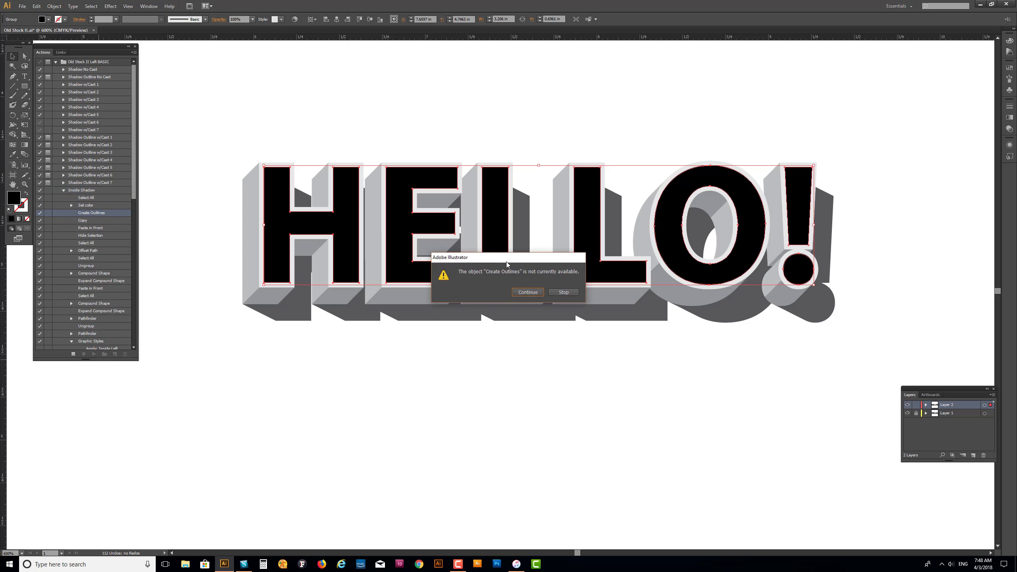
pyautogui.moveTo(506, 262); pyautogui.dragTo(391, 341)
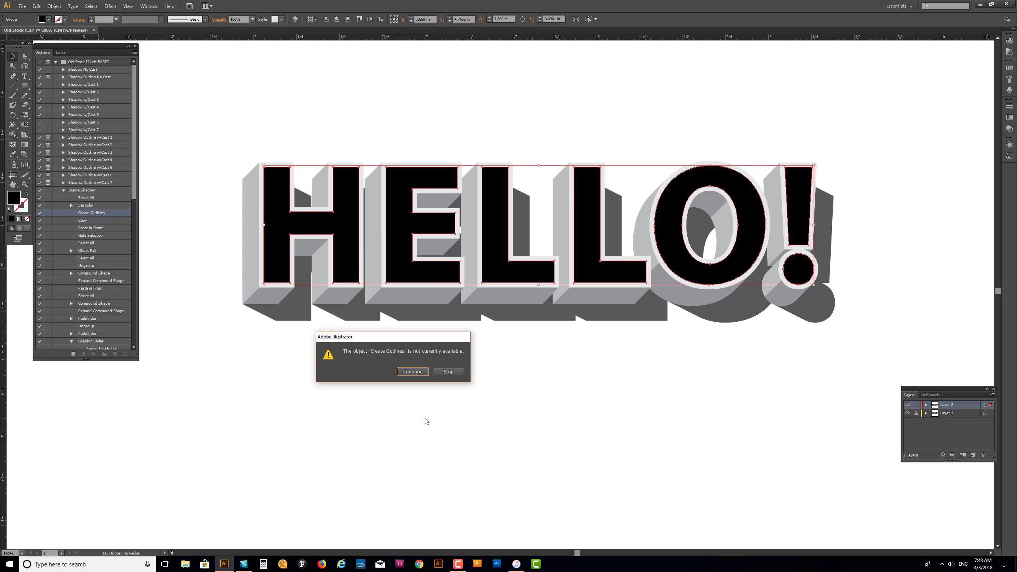
pyautogui.click(413, 371)
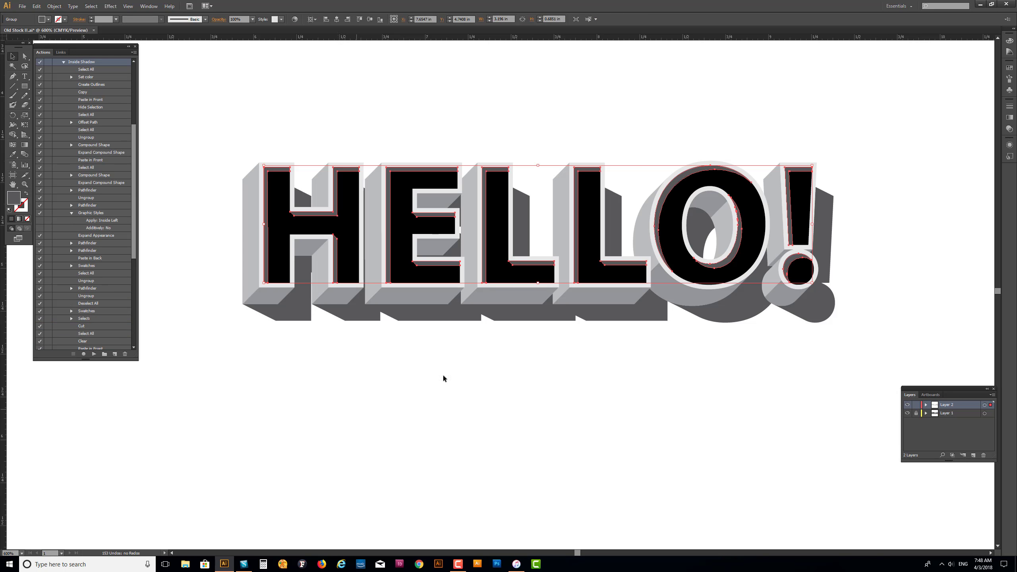
pyautogui.click(63, 62)
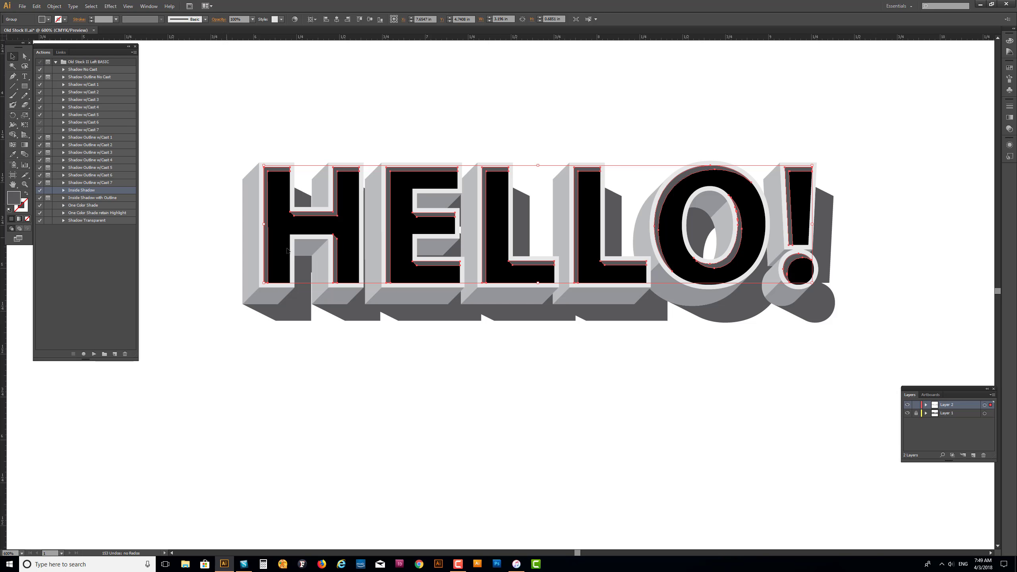
pyautogui.click(444, 361)
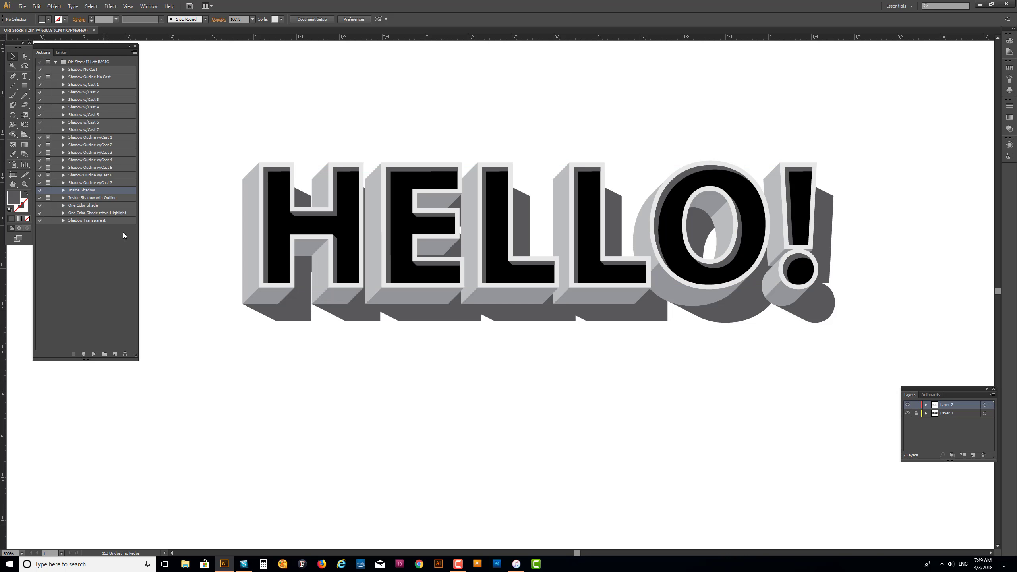
# Highlight the Shadow Transparent action, unlock Layer 1, and flatten the artwork into Layer 2.
pyautogui.click(100, 221)
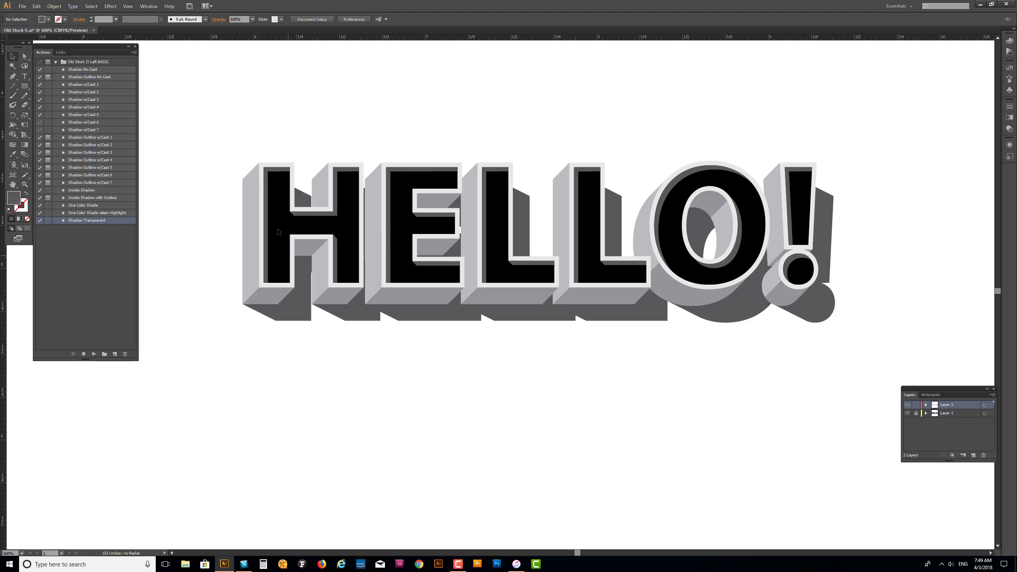
pyautogui.click(916, 414)
pyautogui.click(992, 394)
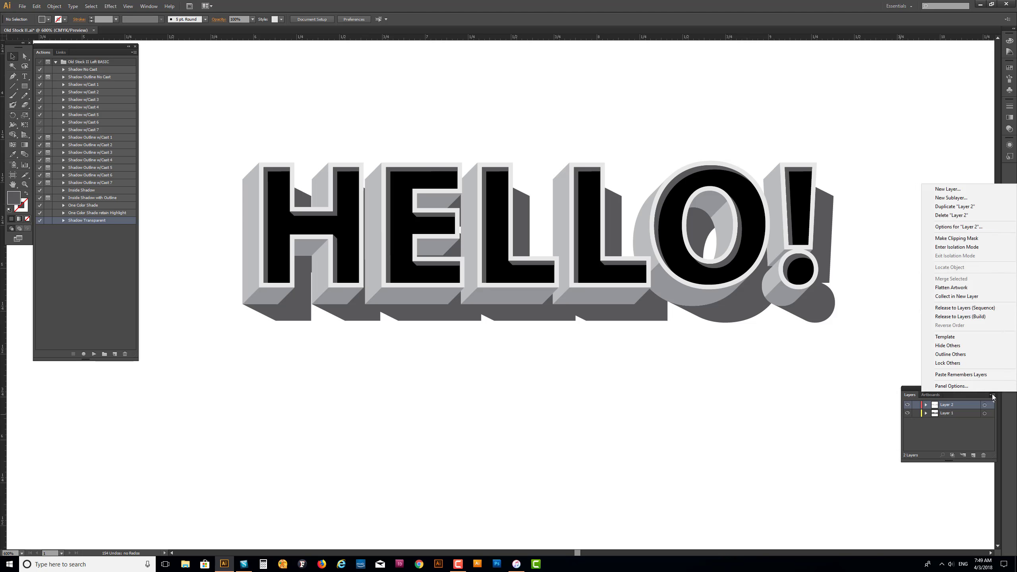
pyautogui.click(958, 289)
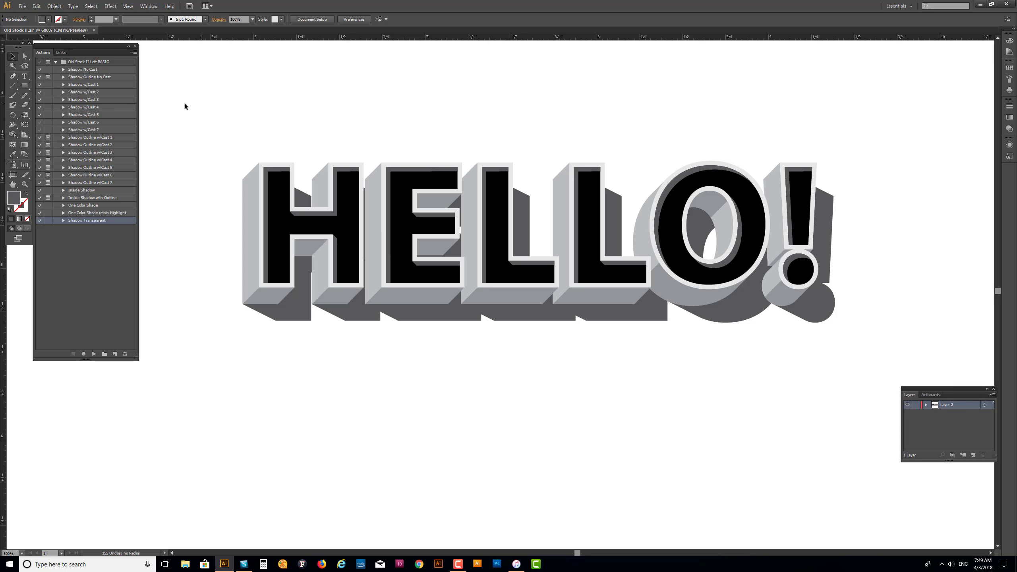
# Select the whole HELLO! artwork, run the Shadow Transparent action on it, and deselect.
pyautogui.moveTo(185, 105); pyautogui.dragTo(842, 376)
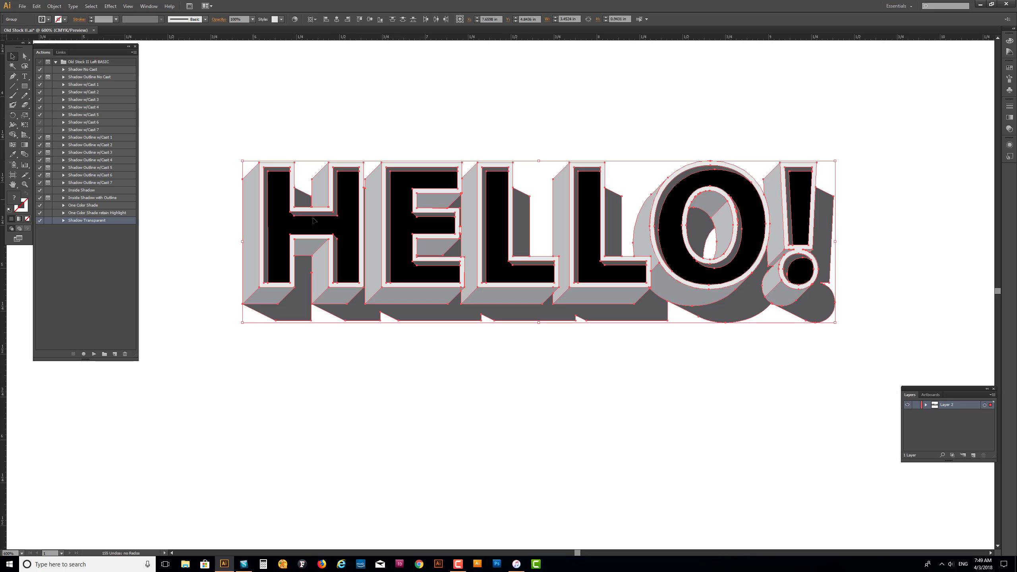
pyautogui.click(343, 385)
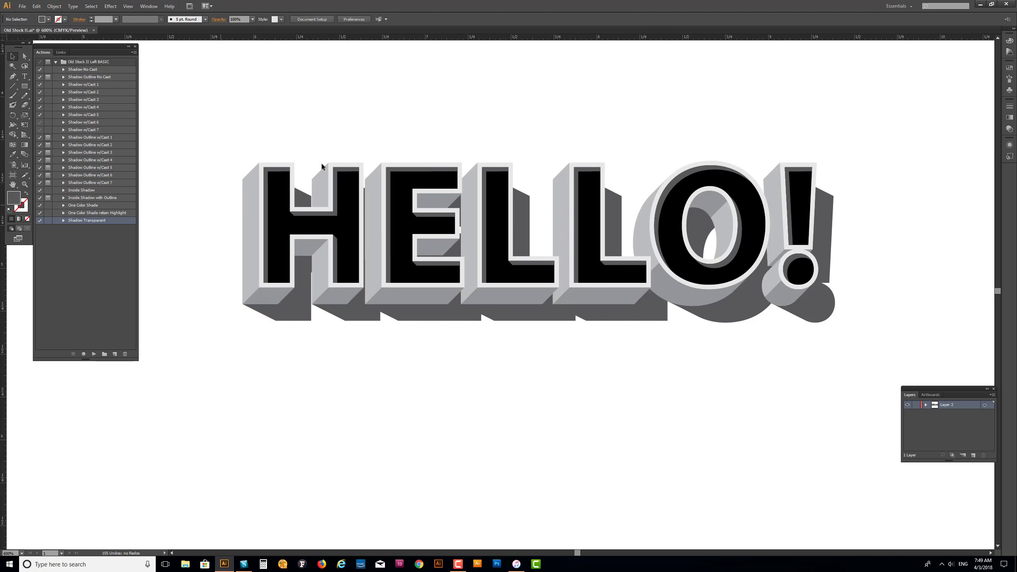
pyautogui.moveTo(216, 125); pyautogui.dragTo(877, 352)
pyautogui.click(94, 354)
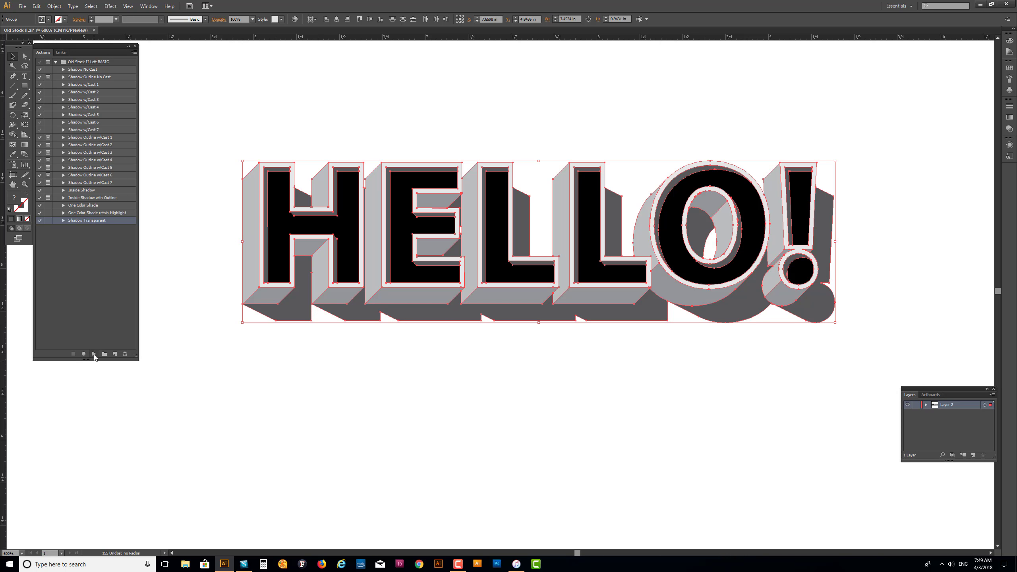
pyautogui.click(399, 393)
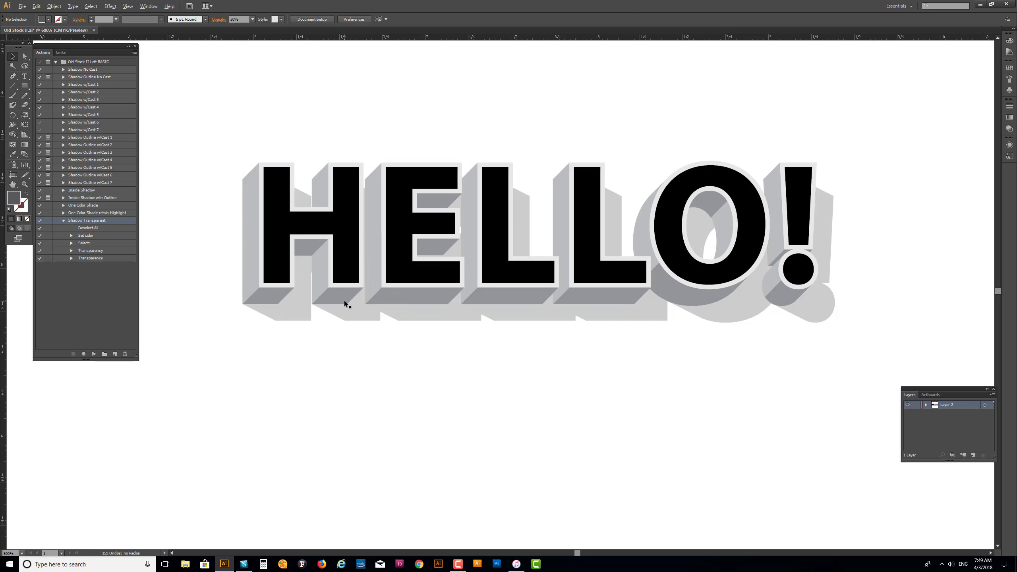
# Draw a background rectangle about 4.4 by 1.8 in around HELLO! and send it to the back.
pyautogui.scroll(-1, 344, 301)
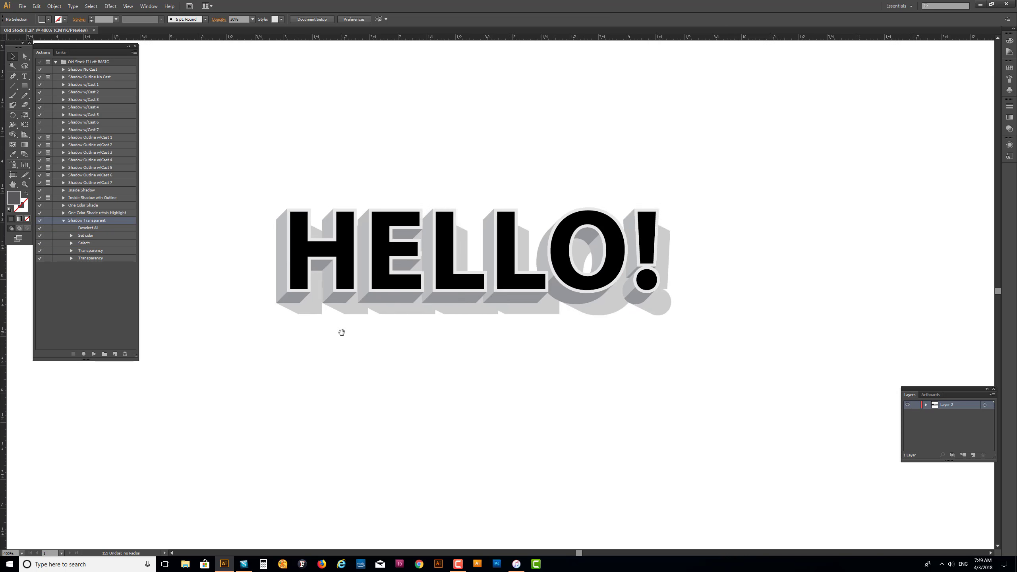
pyautogui.click(24, 86)
pyautogui.moveTo(240, 173); pyautogui.dragTo(741, 375)
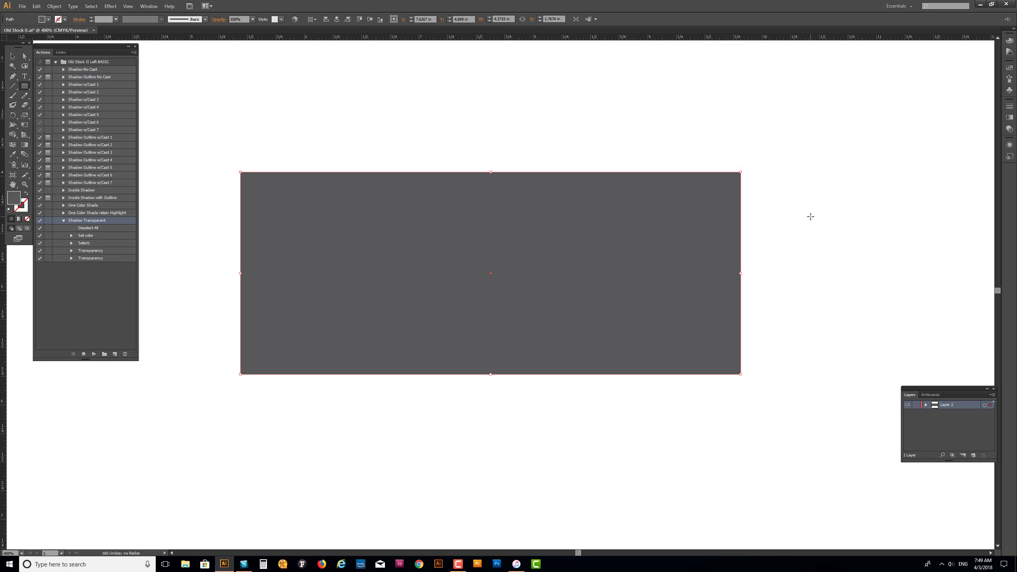
pyautogui.hotkey('ctrl', 'shift', '[')
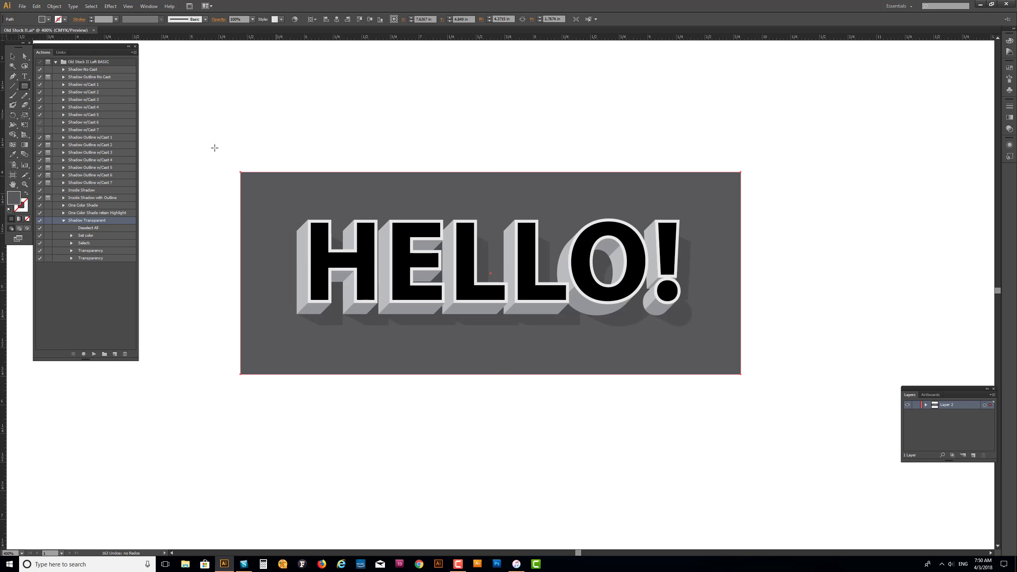
pyautogui.click(54, 6)
pyautogui.moveTo(64, 26)
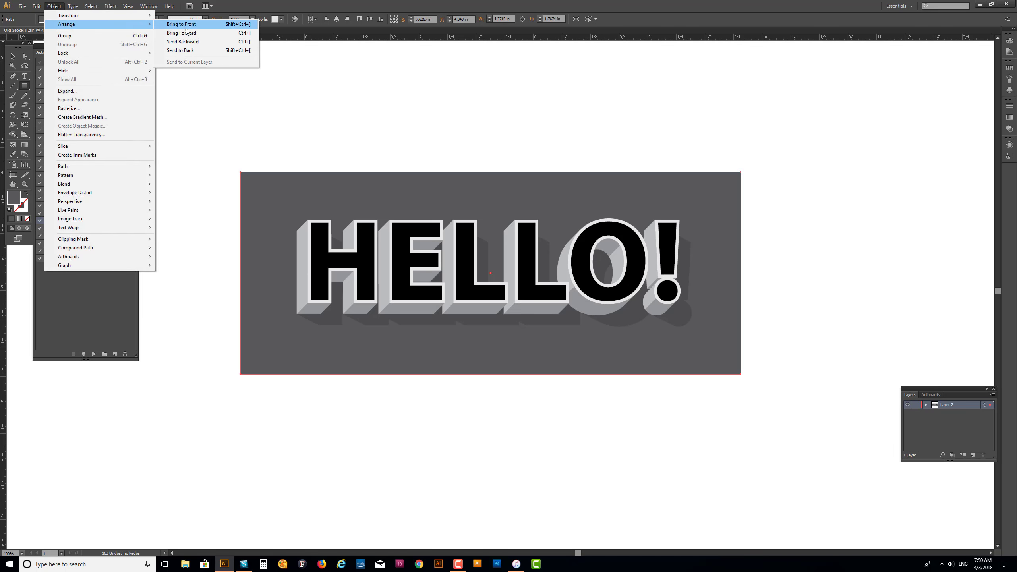
pyautogui.click(196, 52)
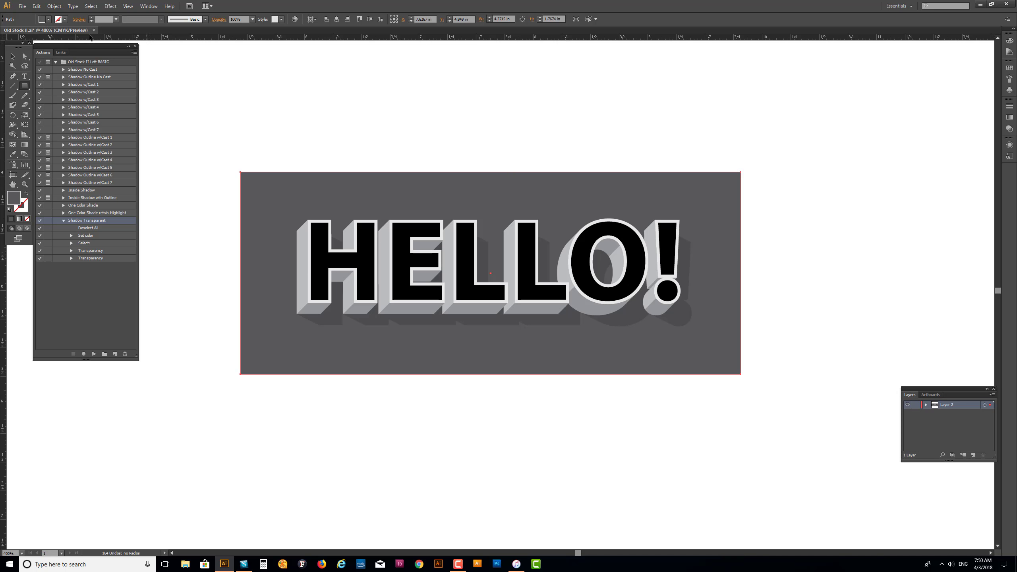
# Fill the background rectangle with the coral red swatch and deselect it.
pyautogui.click(13, 57)
pyautogui.click(1010, 69)
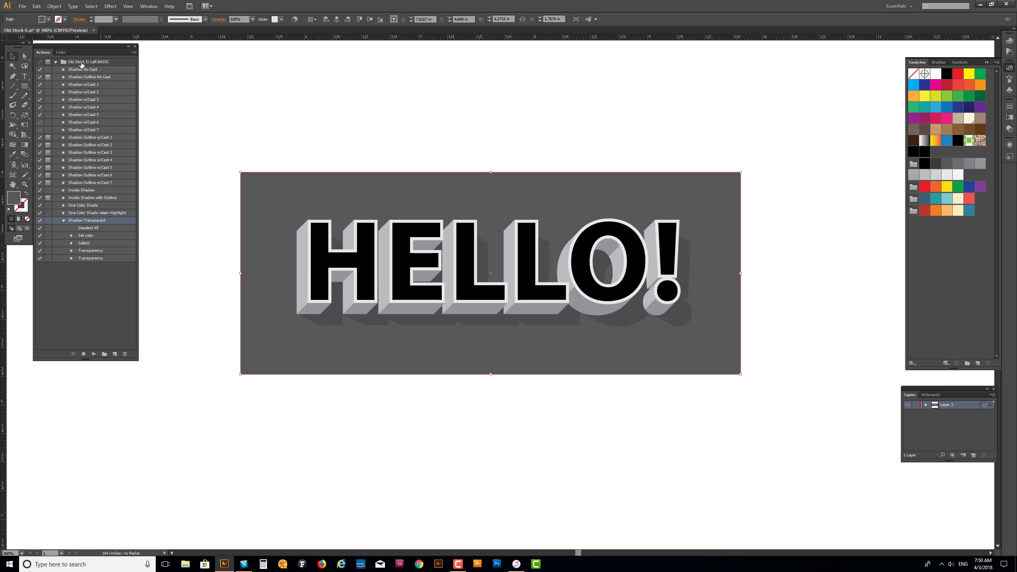
pyautogui.click(970, 200)
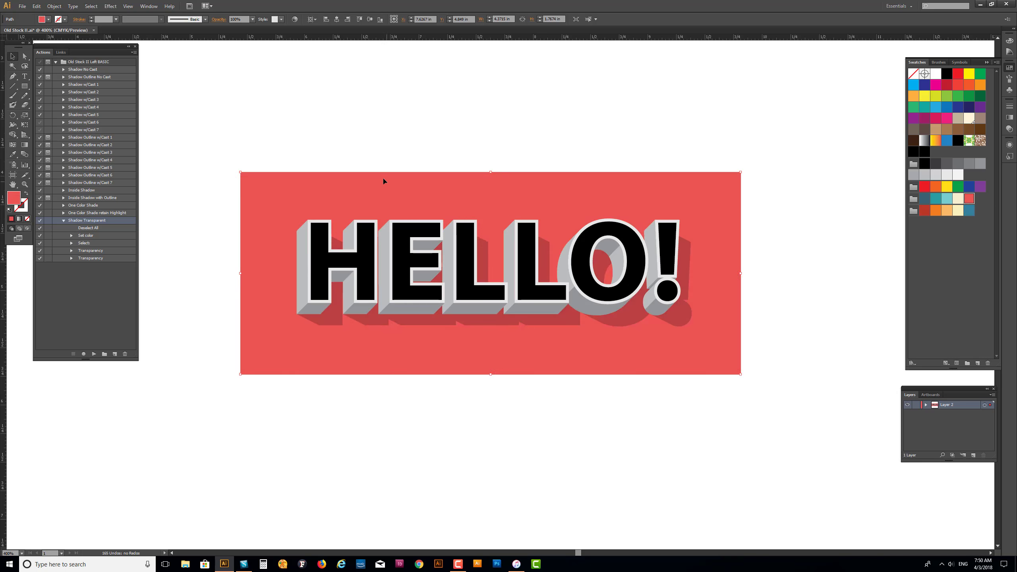
pyautogui.click(324, 103)
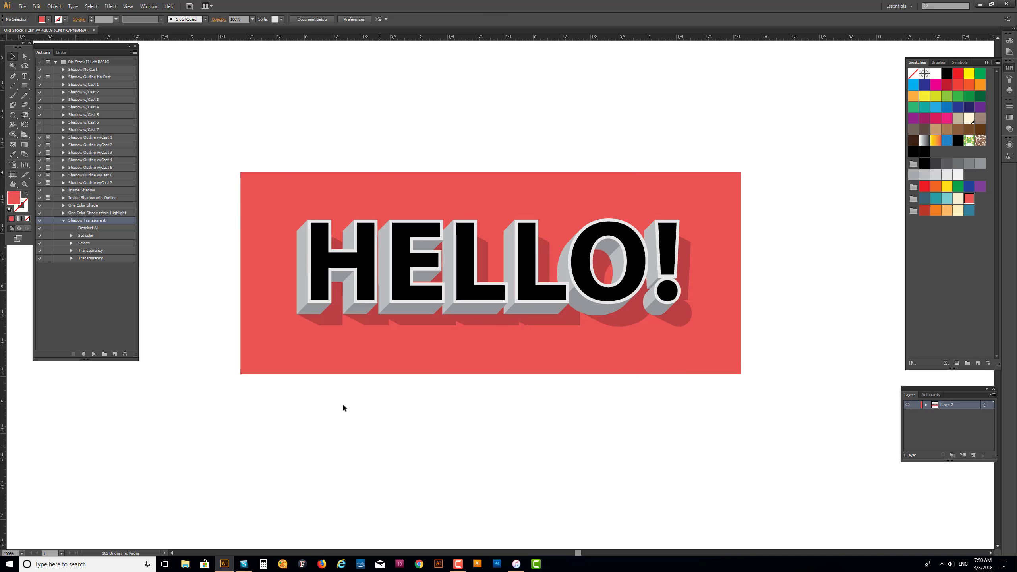
# Fill the darker gray group of lower extrusion faces on HELLO! with the orange swatch.
pyautogui.scroll(3, 316, 322)
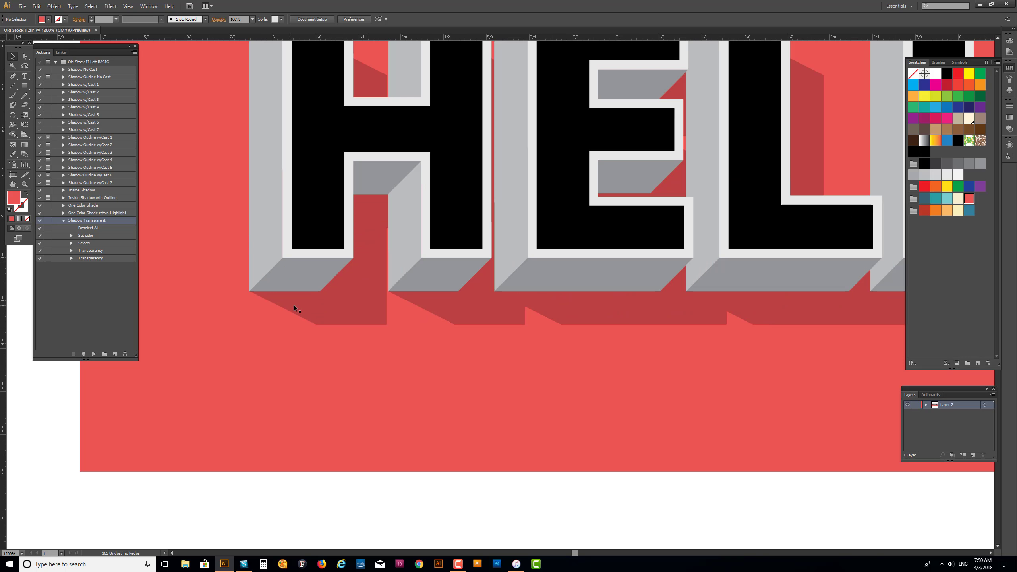
pyautogui.scroll(-3, 393, 322)
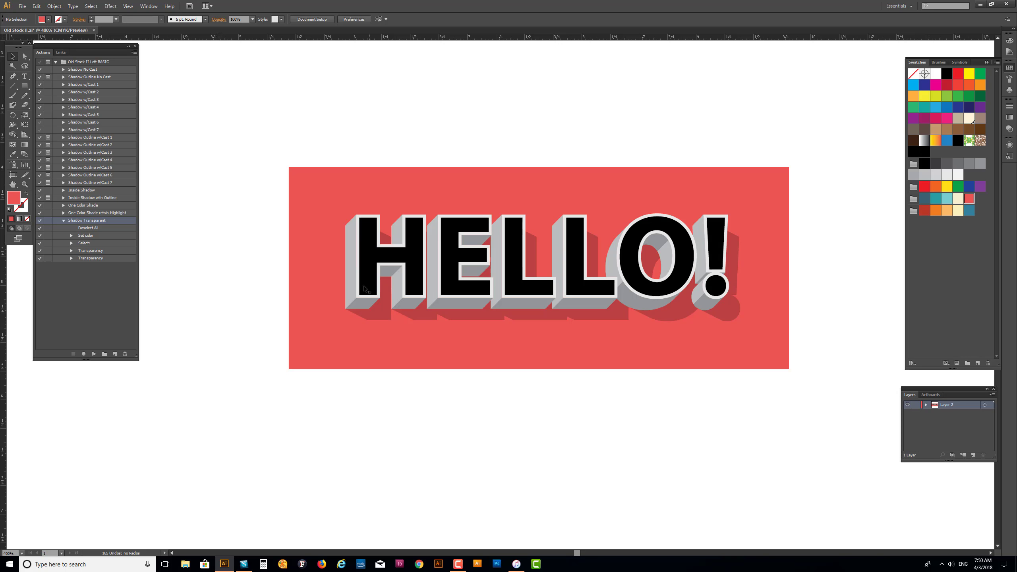
pyautogui.click(369, 303)
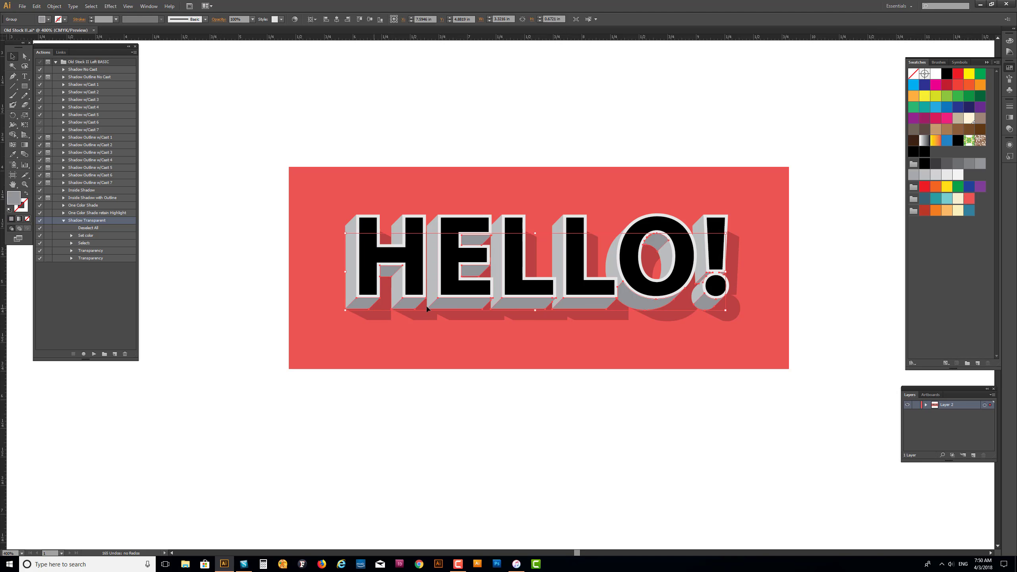
pyautogui.click(935, 212)
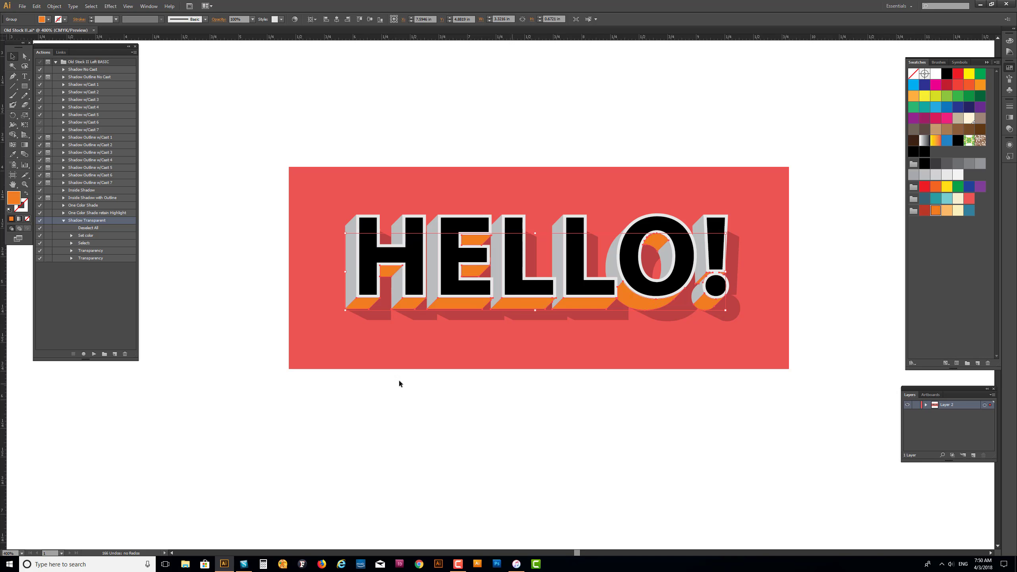
# Try moving the light gray side-face group away from the lettering, and undo the moves.
pyautogui.click(351, 275)
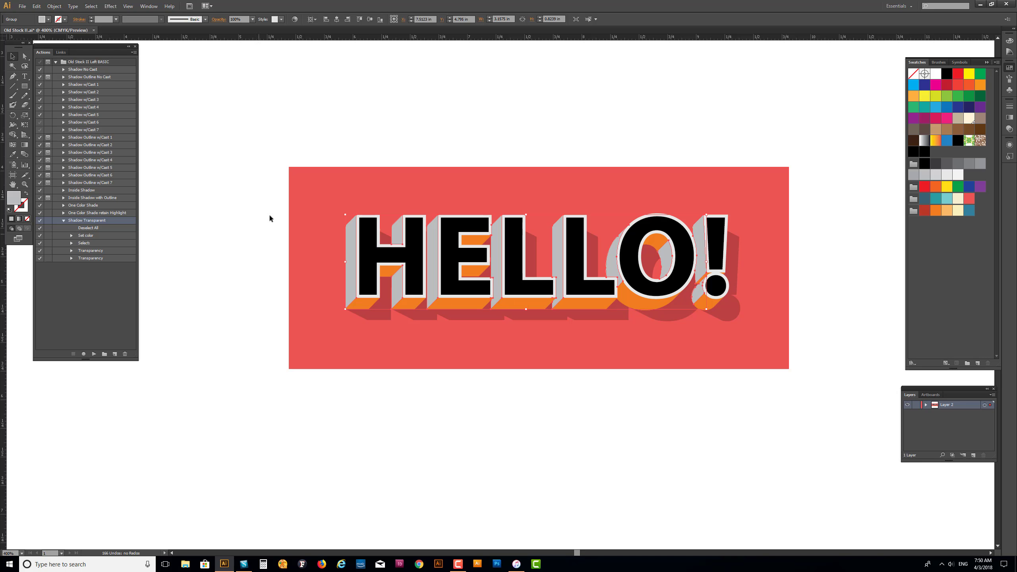
pyautogui.click(234, 270)
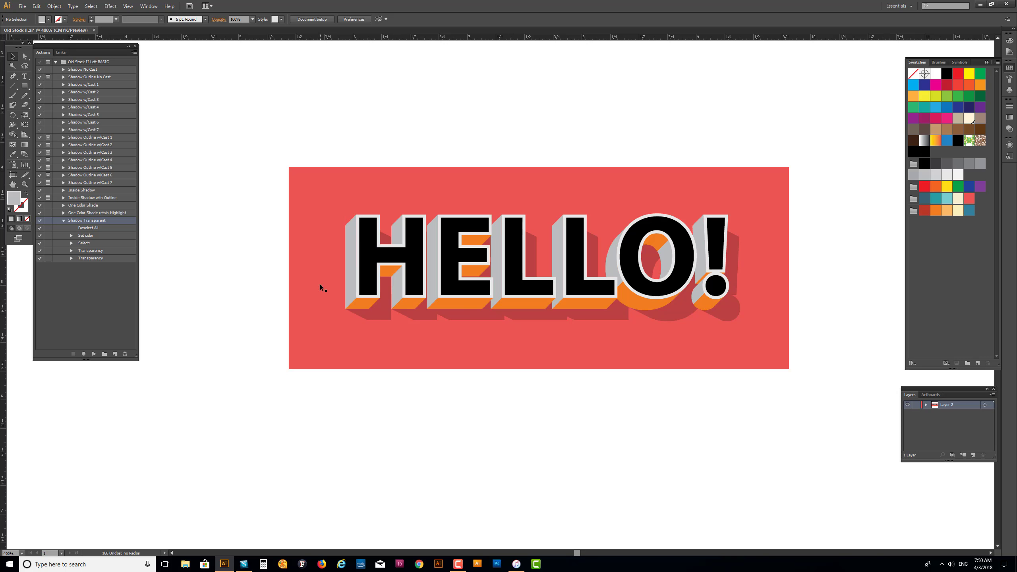
pyautogui.moveTo(351, 260); pyautogui.dragTo(368, 96)
pyautogui.moveTo(371, 310)
pyautogui.mouseDown()
pyautogui.moveTo(441, 428)
pyautogui.moveTo(372, 310)
pyautogui.mouseUp()
pyautogui.hotkey('ctrl', 'z')
pyautogui.hotkey('ctrl', 'z')
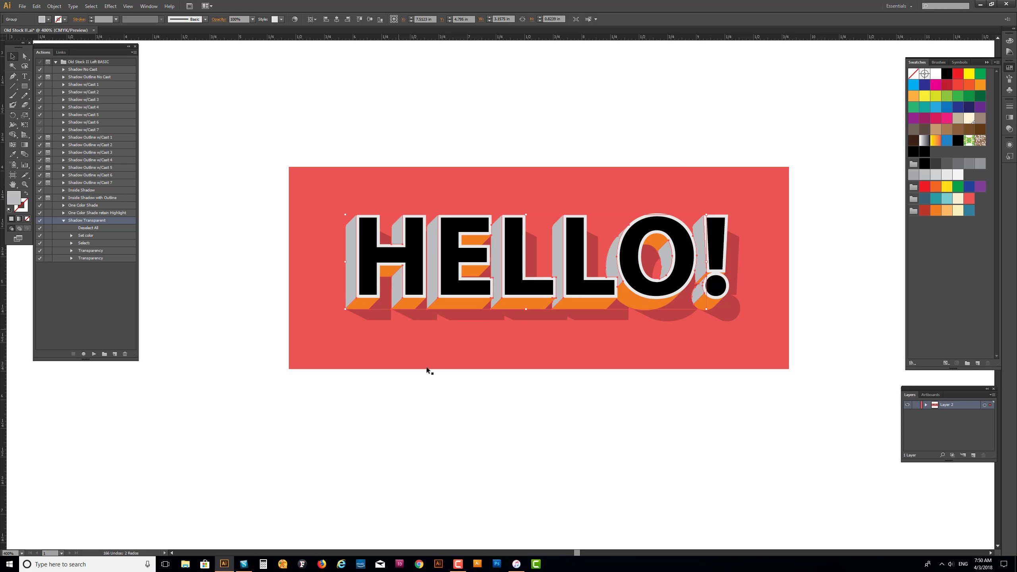
pyautogui.click(428, 371)
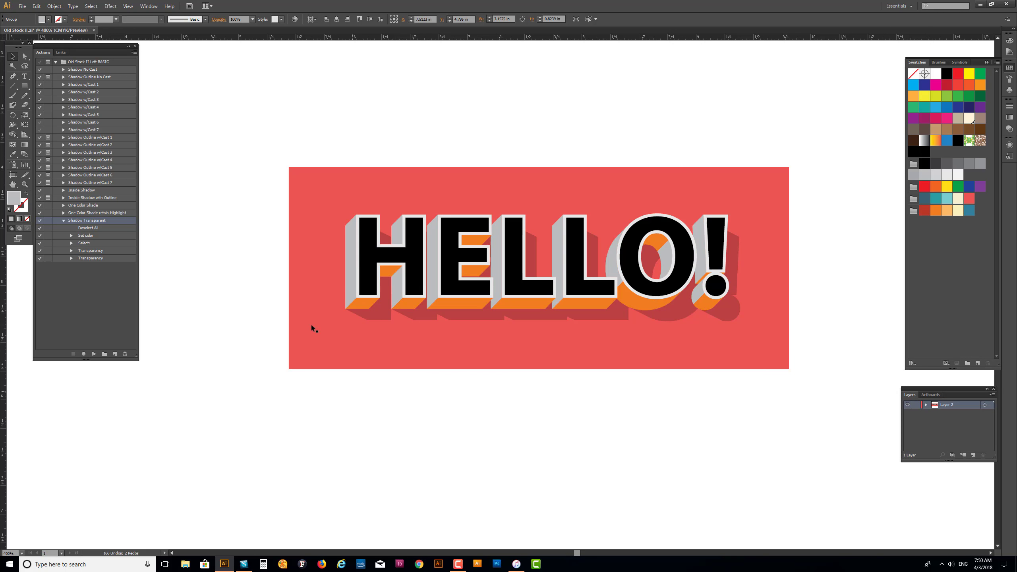
# Fill the light gray side faces with light orange and the letter outline with white.
pyautogui.click(349, 244)
pyautogui.click(947, 211)
pyautogui.hotkey('ctrl', 'shift', 'a')
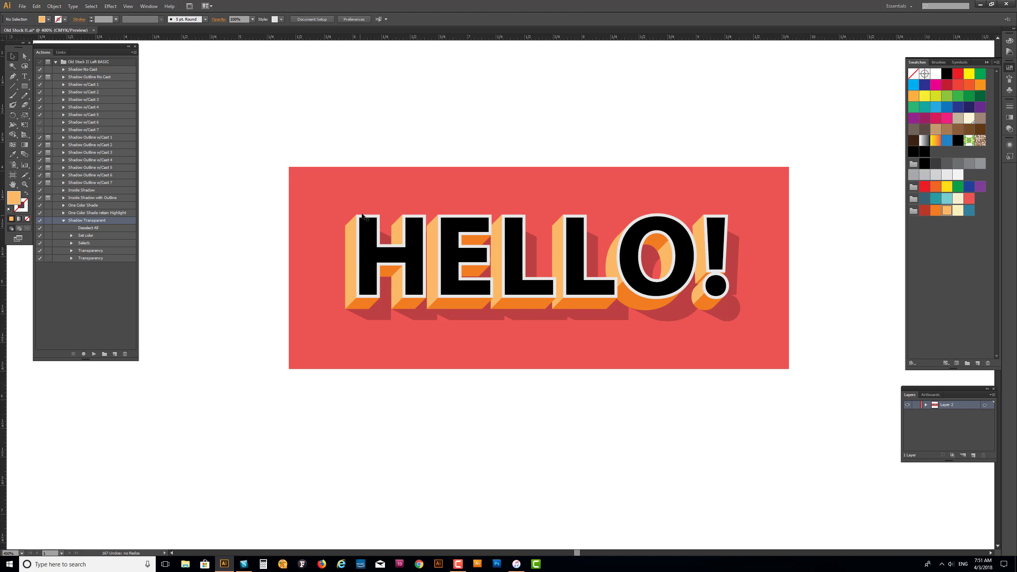
pyautogui.click(372, 218)
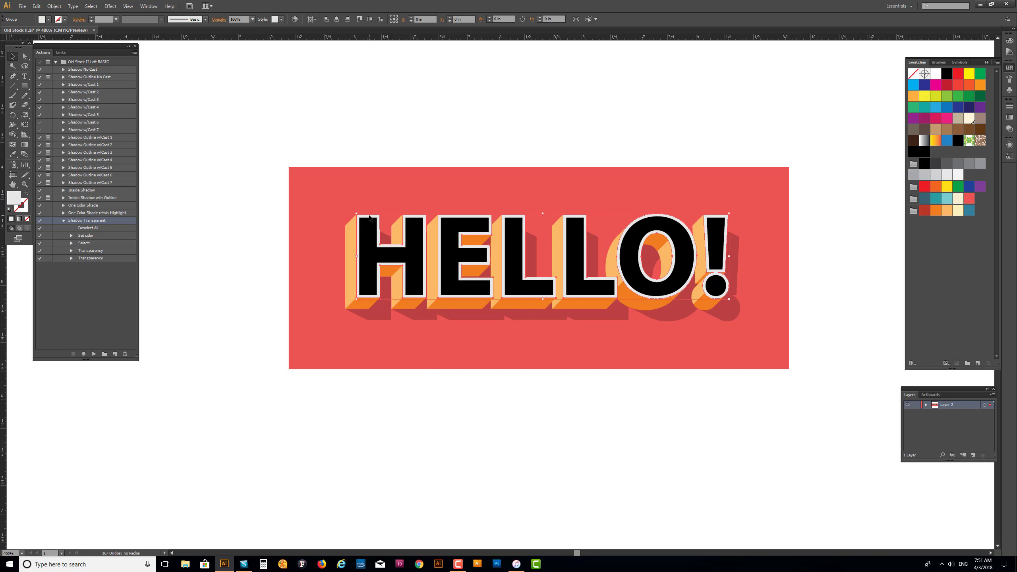
pyautogui.click(936, 74)
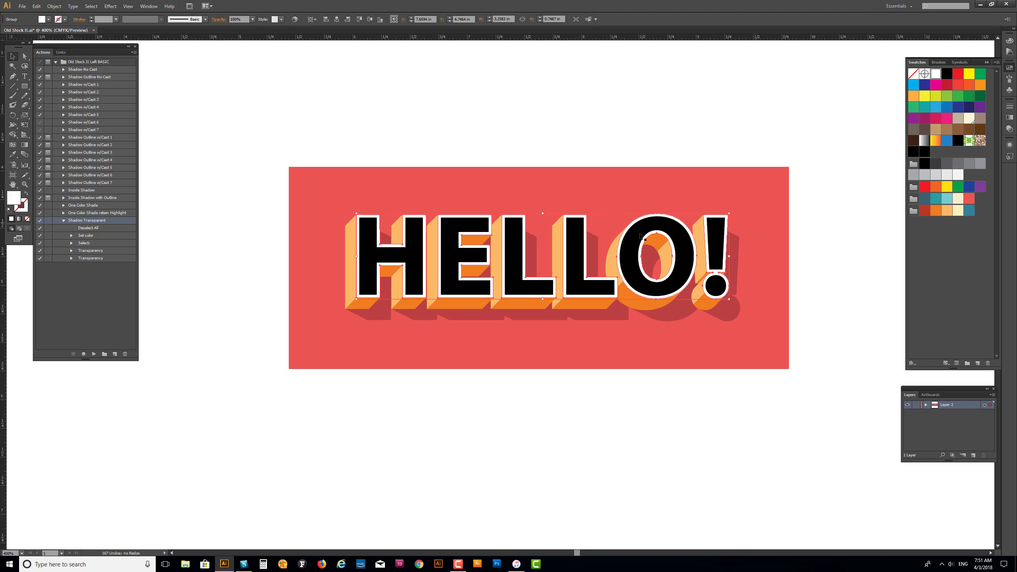
pyautogui.hotkey('ctrl', 'shift', 'a')
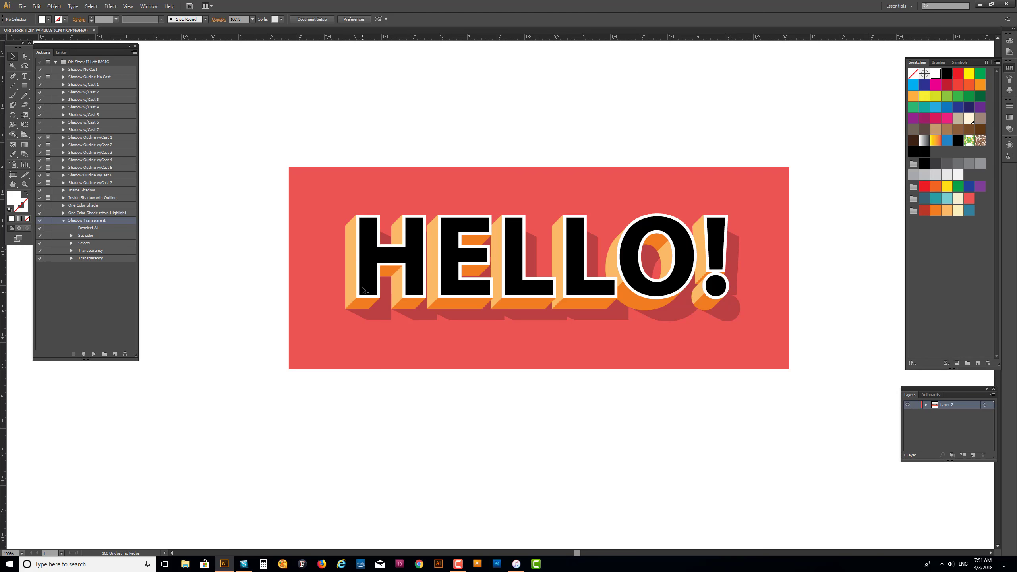
# Fill the black letter faces of HELLO! with the teal blue swatch and check the inside shadow up close.
pyautogui.click(422, 251)
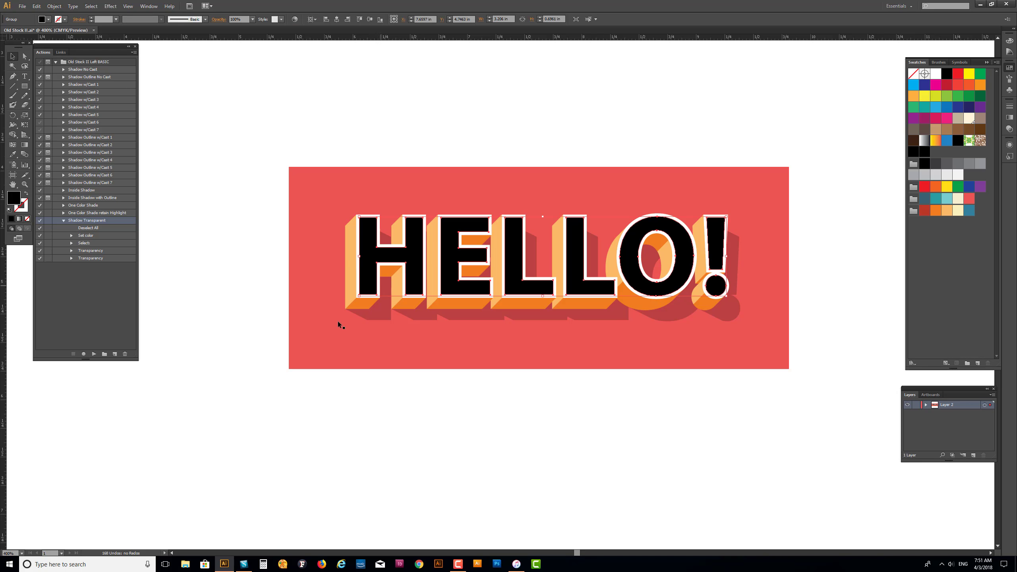
pyautogui.click(970, 211)
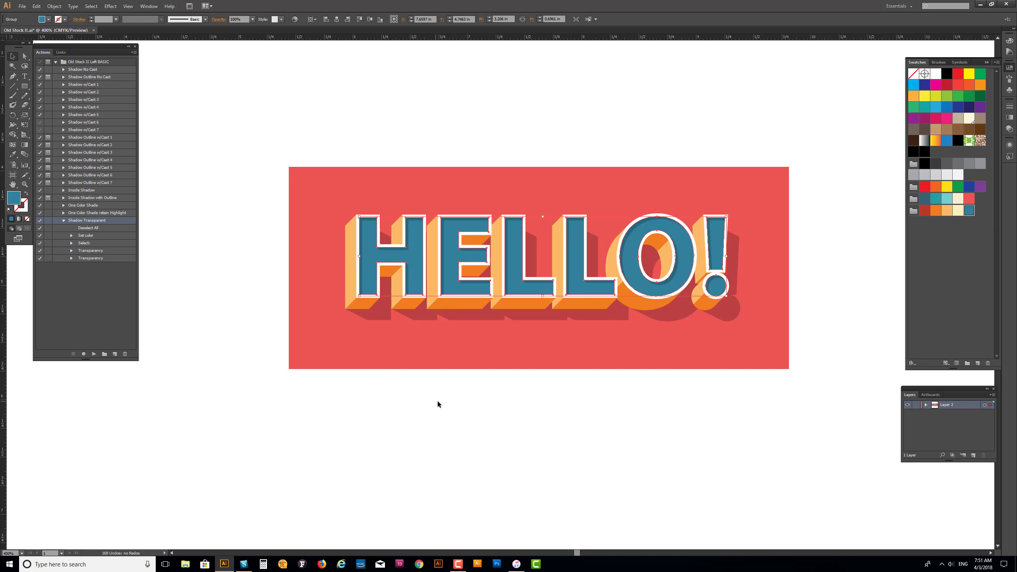
pyautogui.click(616, 397)
pyautogui.scroll(3, 339, 283)
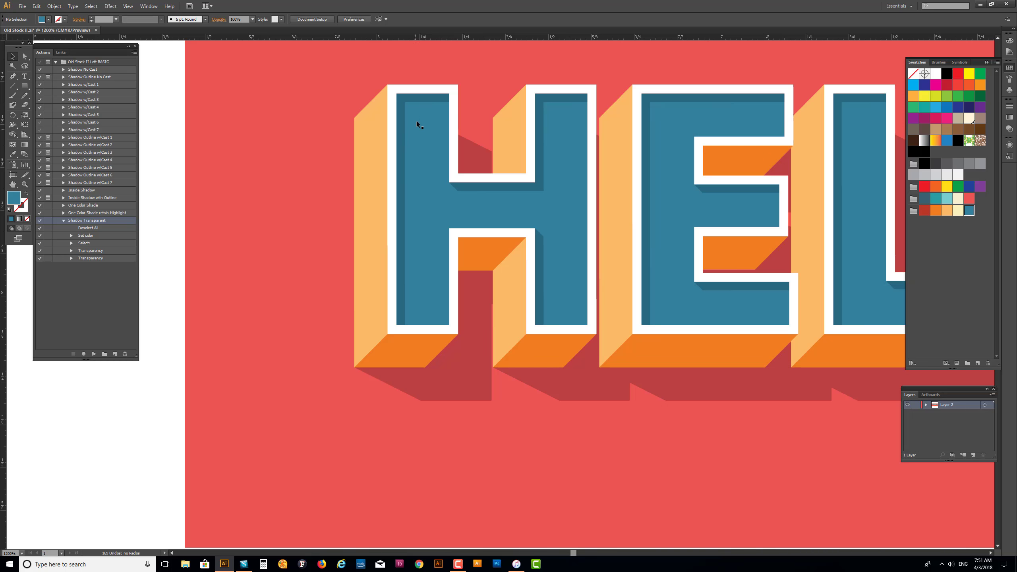
pyautogui.scroll(-3, 383, 231)
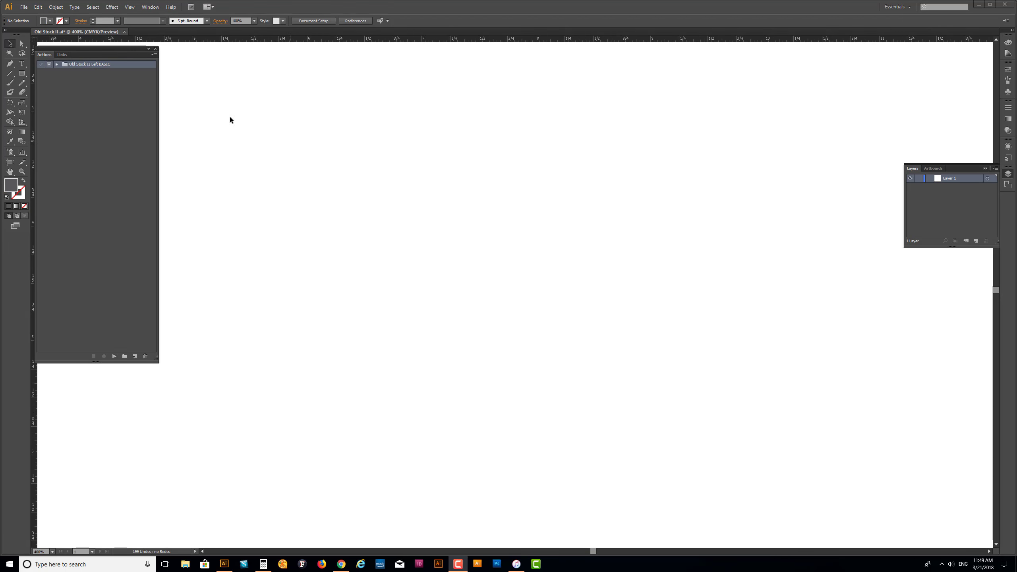
# Expand the Old Stock II Left BASIC action set to look over its actions, and collapse it again.
pyautogui.click(153, 55)
pyautogui.click(51, 69)
pyautogui.click(56, 64)
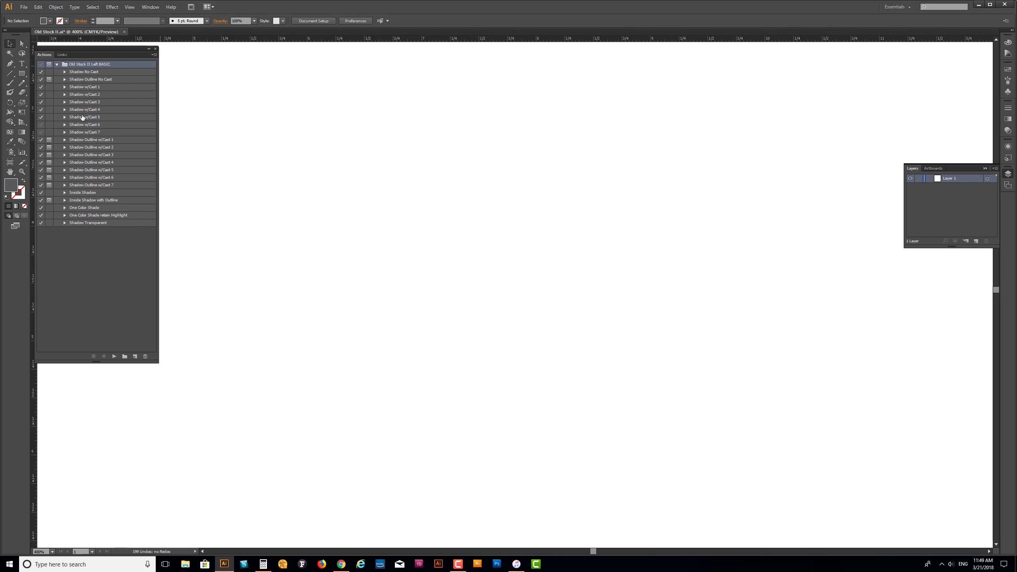
pyautogui.click(57, 64)
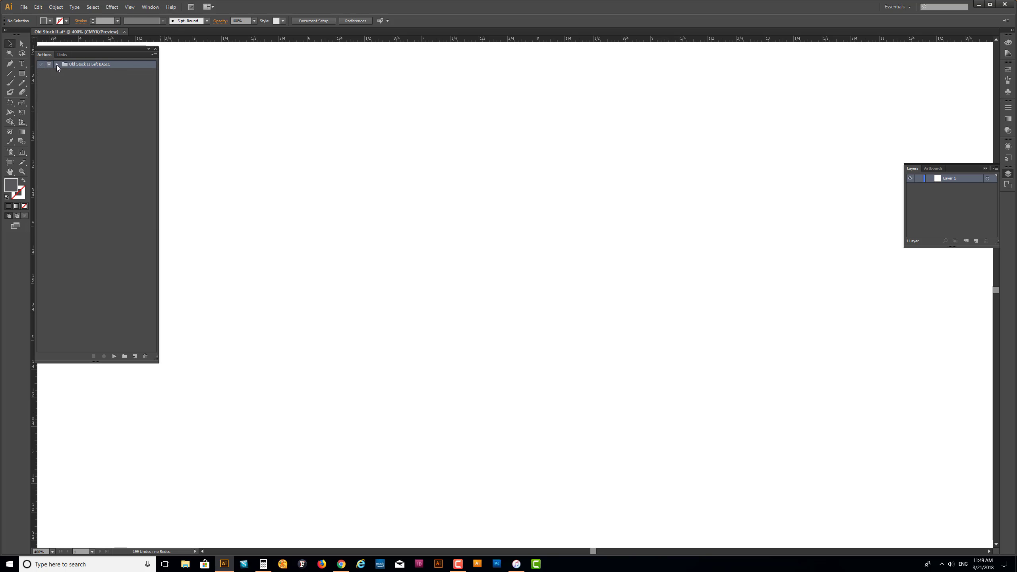
# Load the Old Stock II Left PRO action set from the Old Stock II > Actions > Pro folder on the desktop.
pyautogui.click(154, 55)
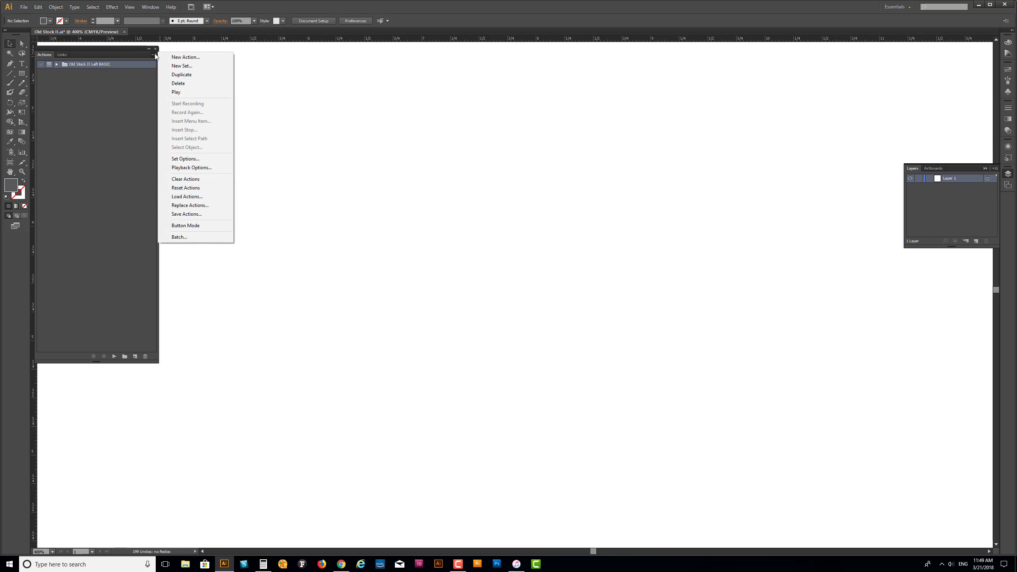
pyautogui.click(181, 197)
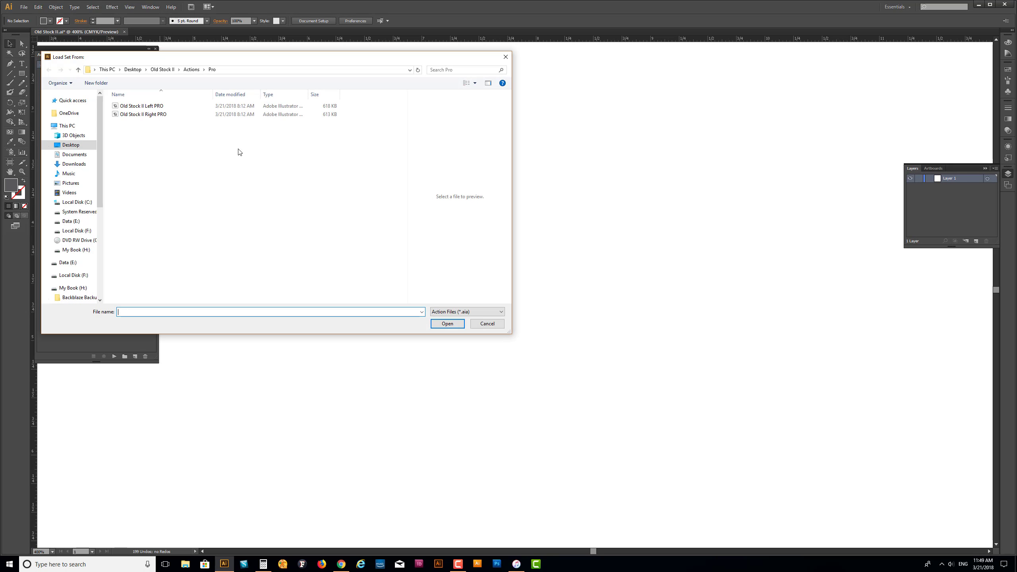
pyautogui.click(79, 70)
pyautogui.click(79, 69)
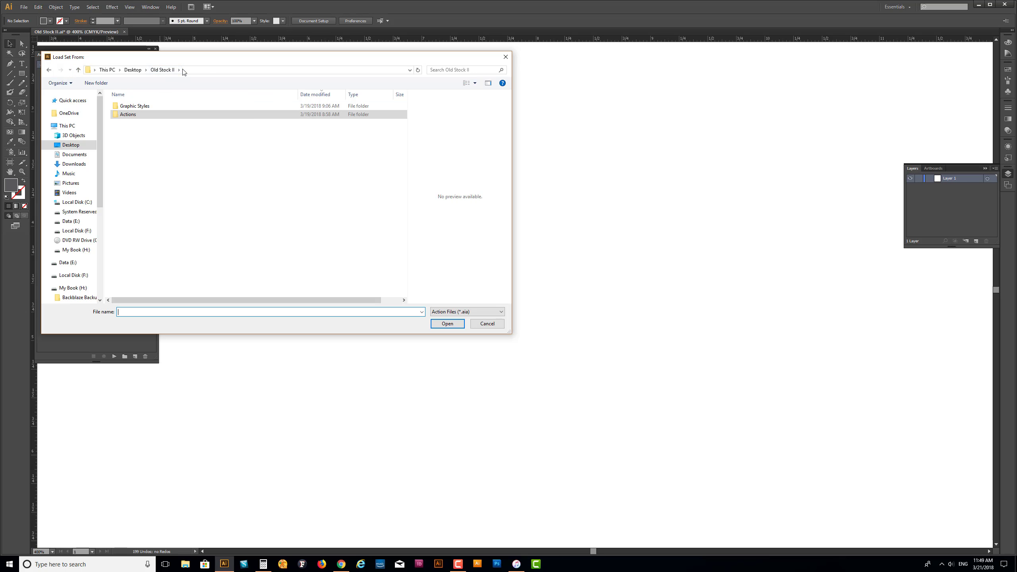
pyautogui.doubleClick(128, 116)
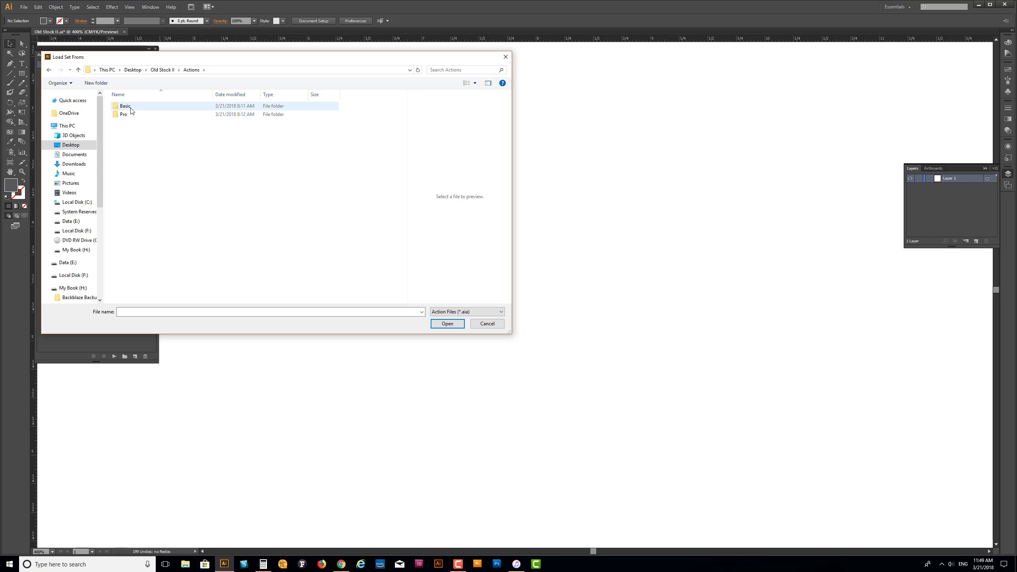
pyautogui.click(131, 117)
pyautogui.doubleClick(131, 116)
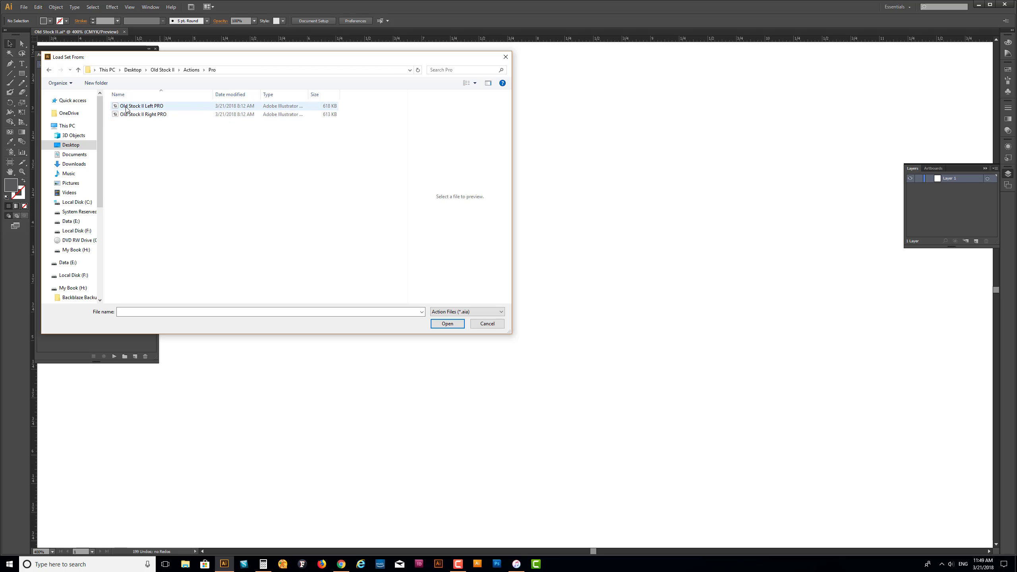
pyautogui.doubleClick(147, 107)
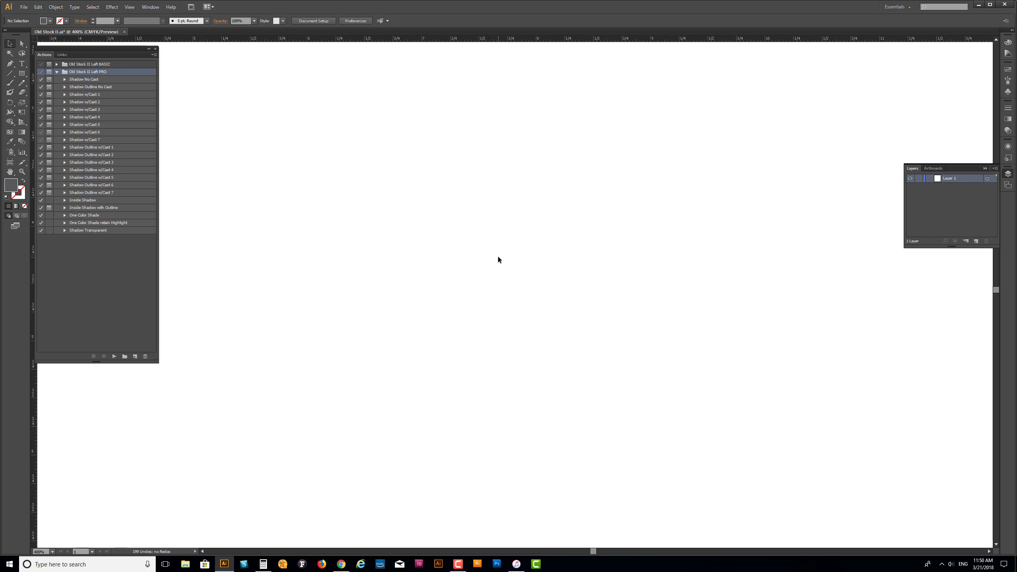
# Add the text SIGNS in Myriad Pro Bold on the empty artboard and leave it selected.
pyautogui.click(22, 64)
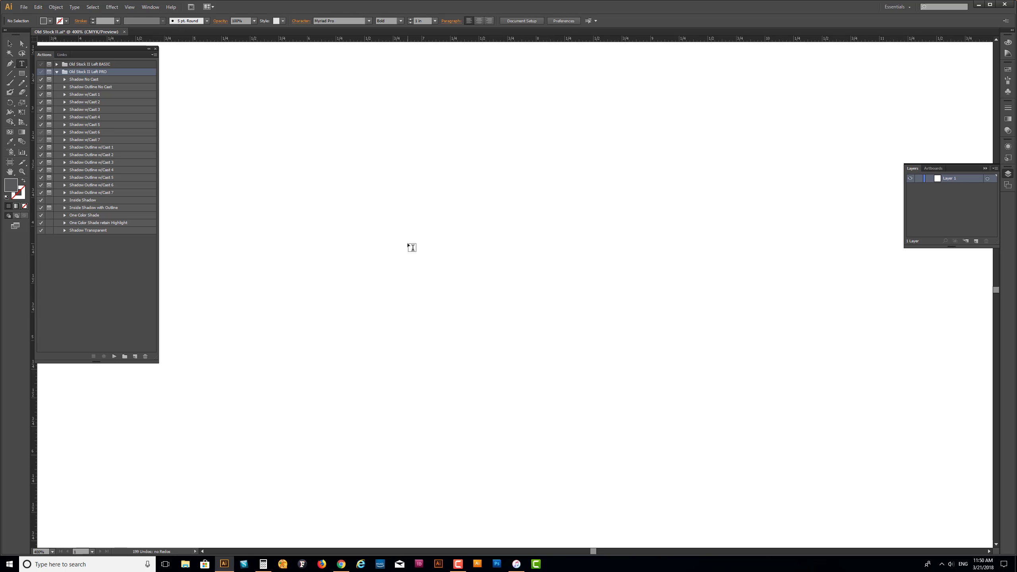
pyautogui.click(428, 282)
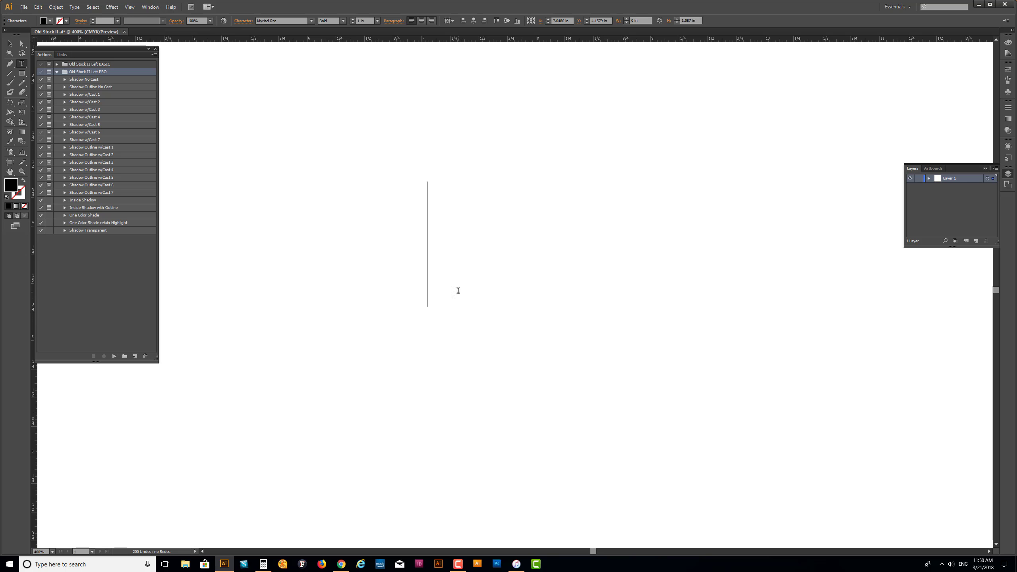
pyautogui.write('SIGNS')
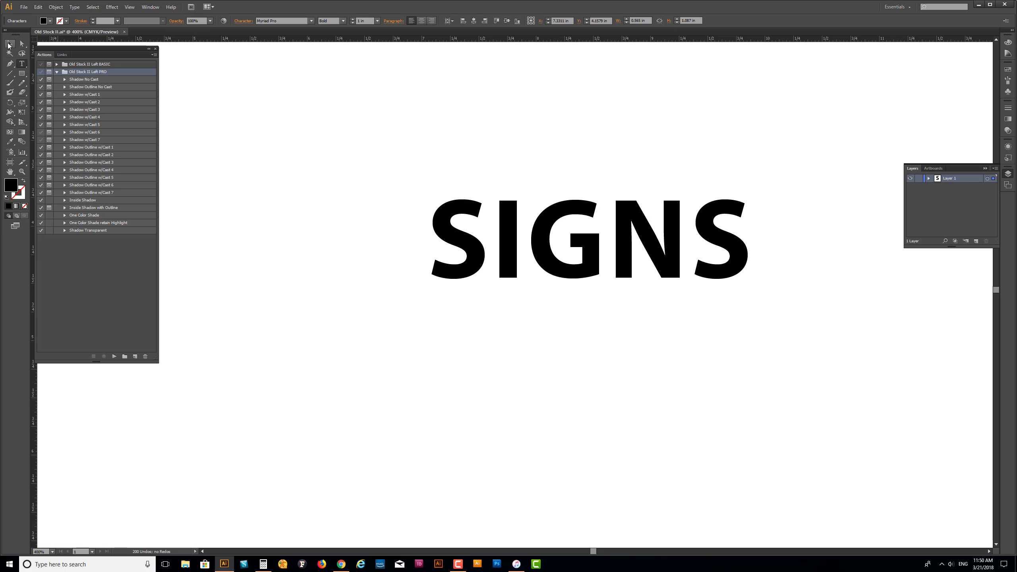
pyautogui.click(9, 45)
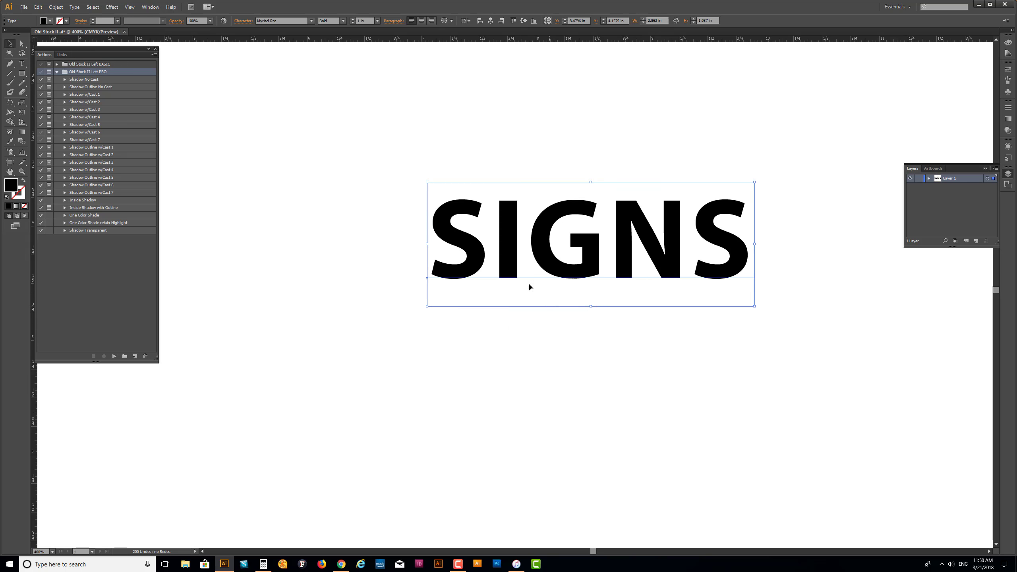
pyautogui.moveTo(588, 265); pyautogui.dragTo(510, 286)
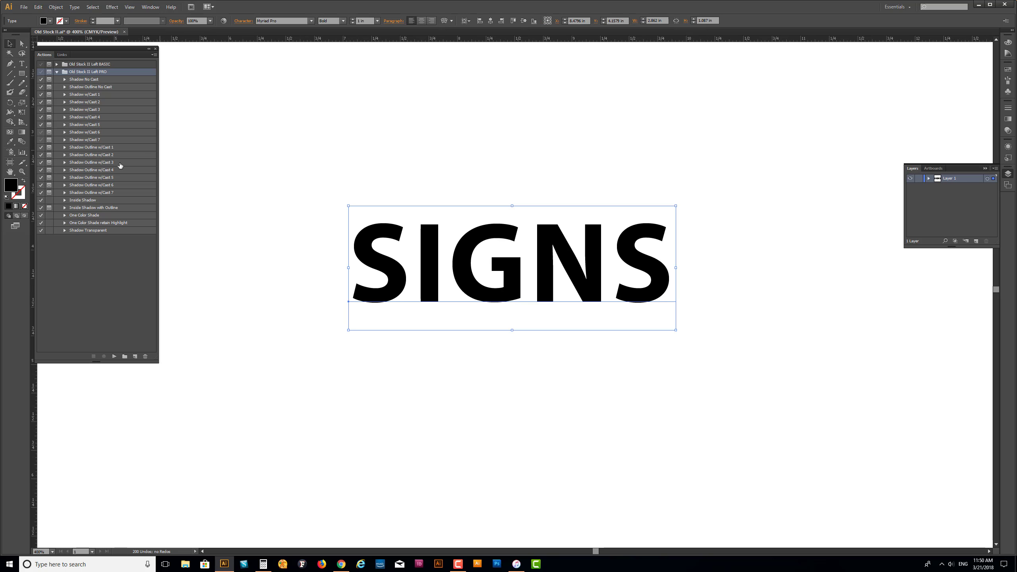
# Run the PRO set's Shadow Outline w/Cast 3 action on SIGNS with a 0.0264 in path offset, resuming it after each stop.
pyautogui.click(108, 163)
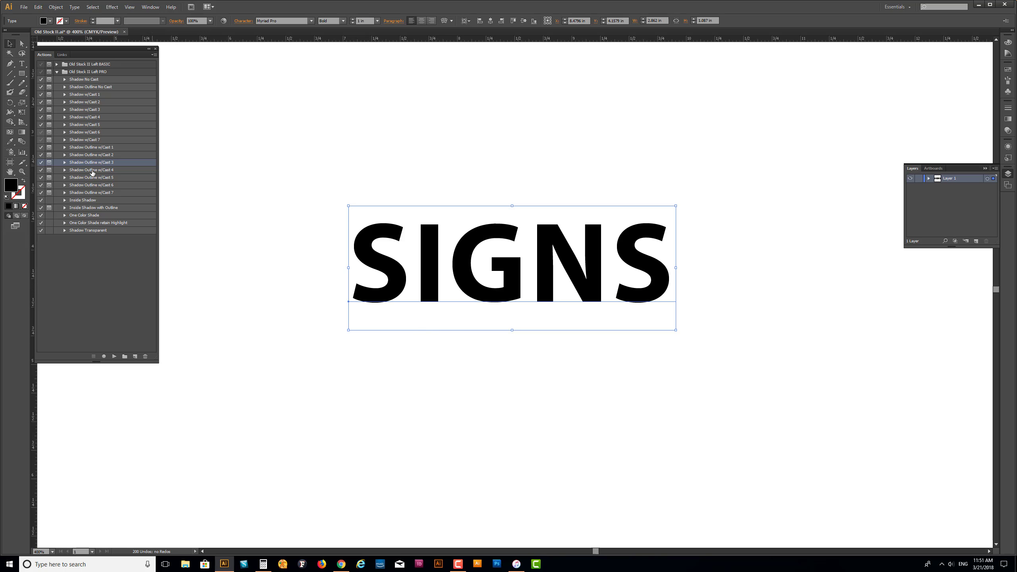
pyautogui.click(114, 356)
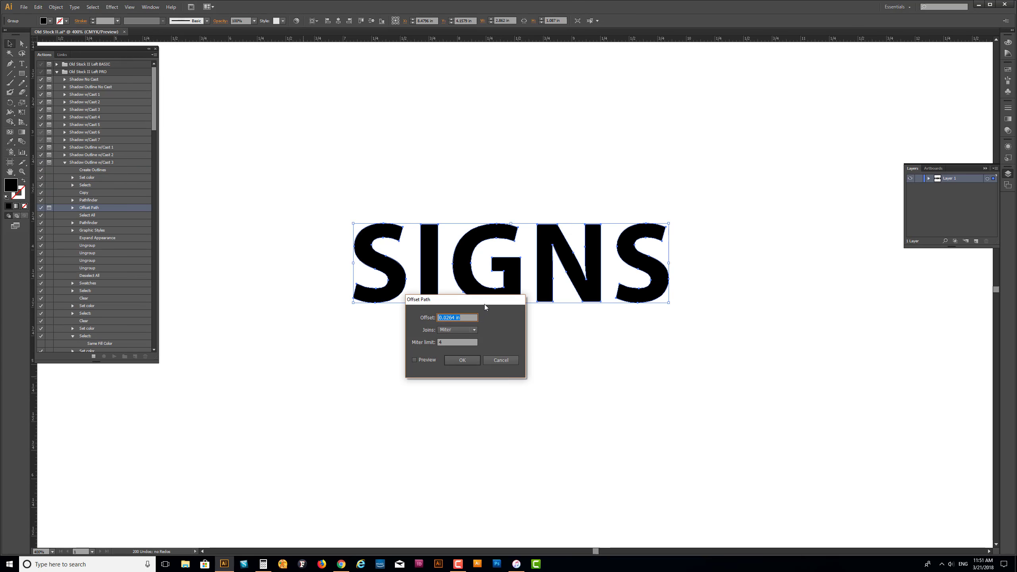
pyautogui.moveTo(485, 303); pyautogui.dragTo(449, 339)
pyautogui.click(425, 395)
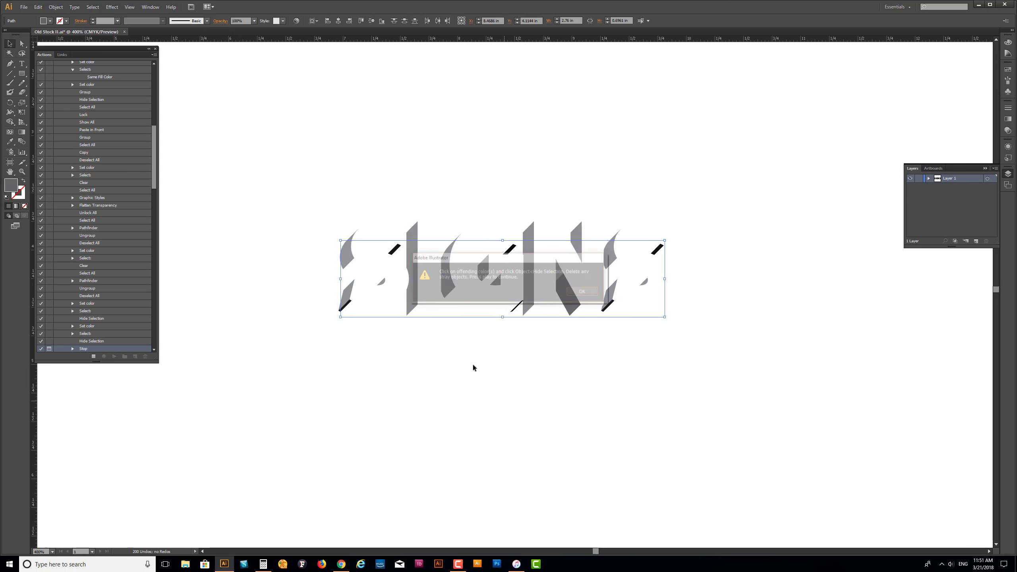
pyautogui.click(584, 293)
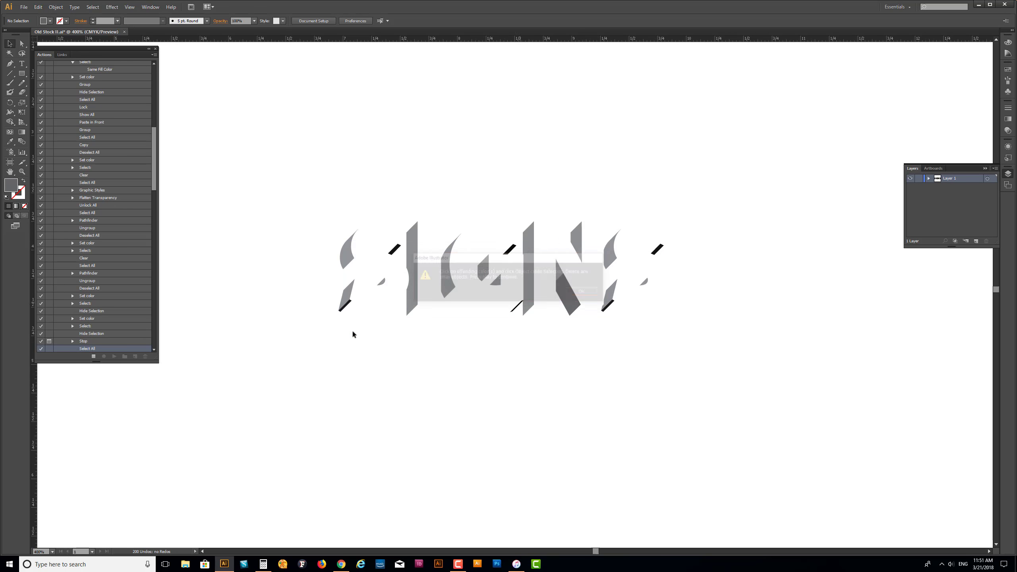
pyautogui.click(115, 356)
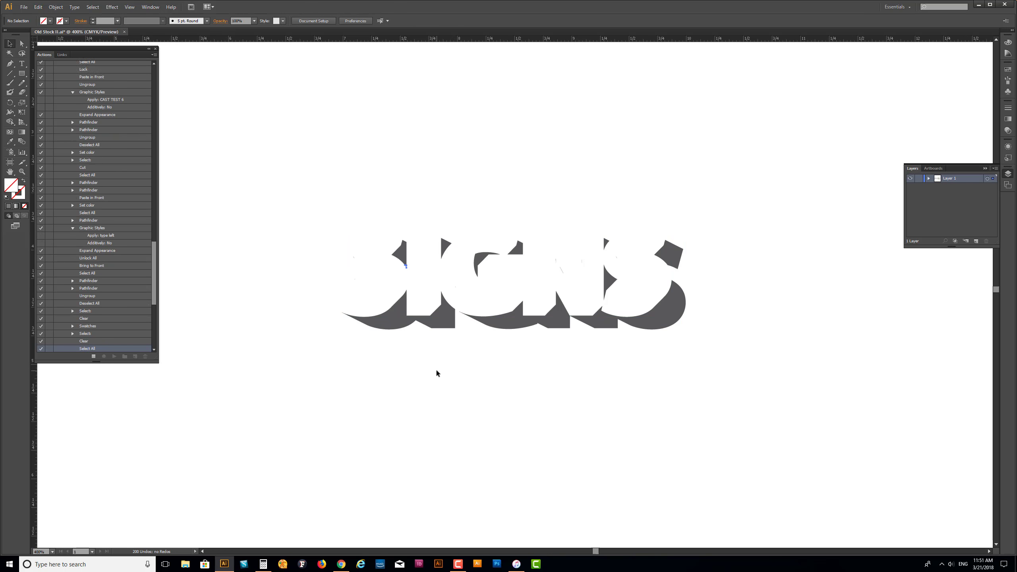
pyautogui.click(548, 292)
pyautogui.click(114, 356)
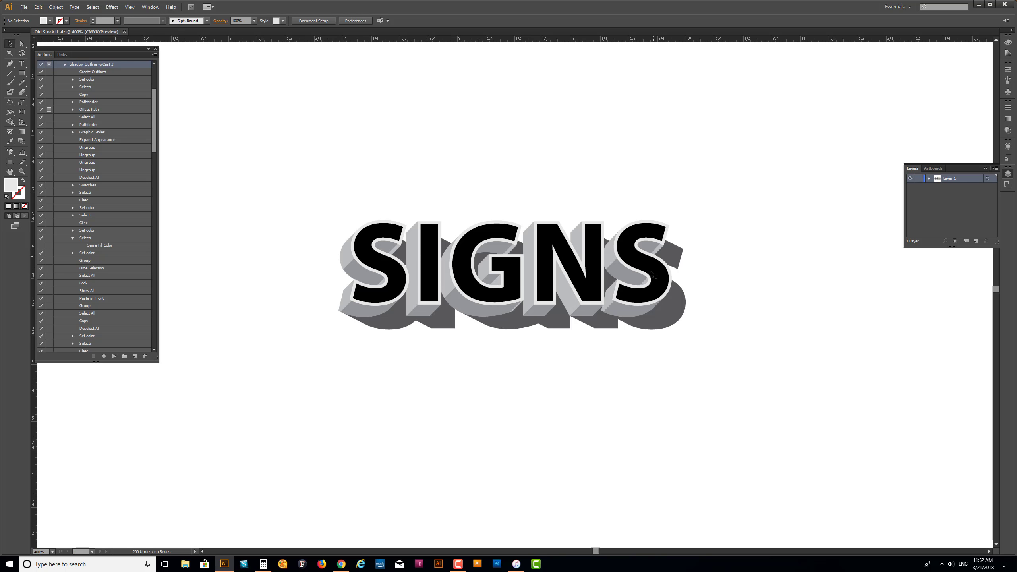
# Inspect the outline, extrusion and cast shadow of SIGNS up close, selecting the light outline group to check it.
pyautogui.scroll(1, 381, 259)
pyautogui.scroll(2, 411, 259)
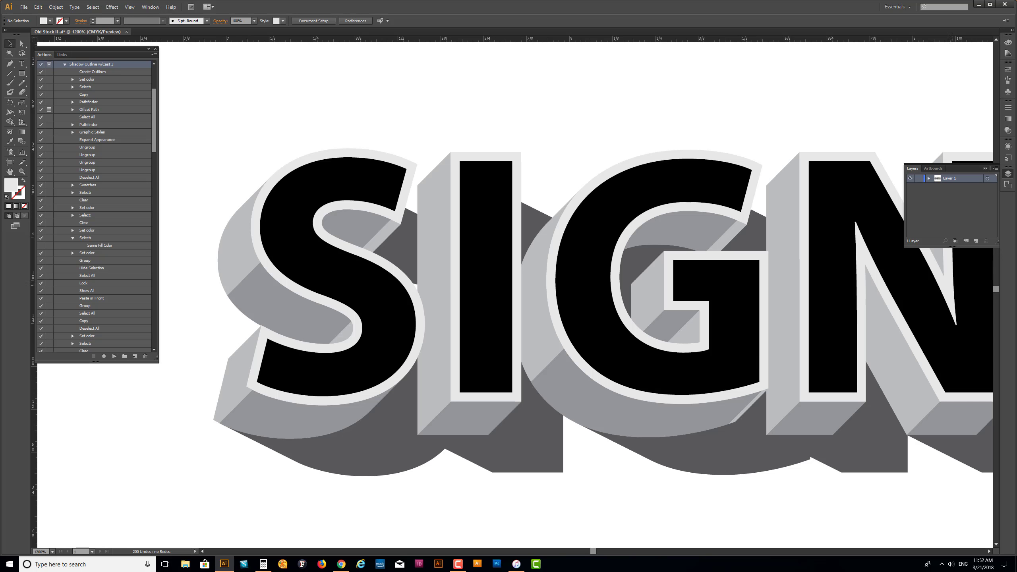
pyautogui.scroll(-2, 508, 321)
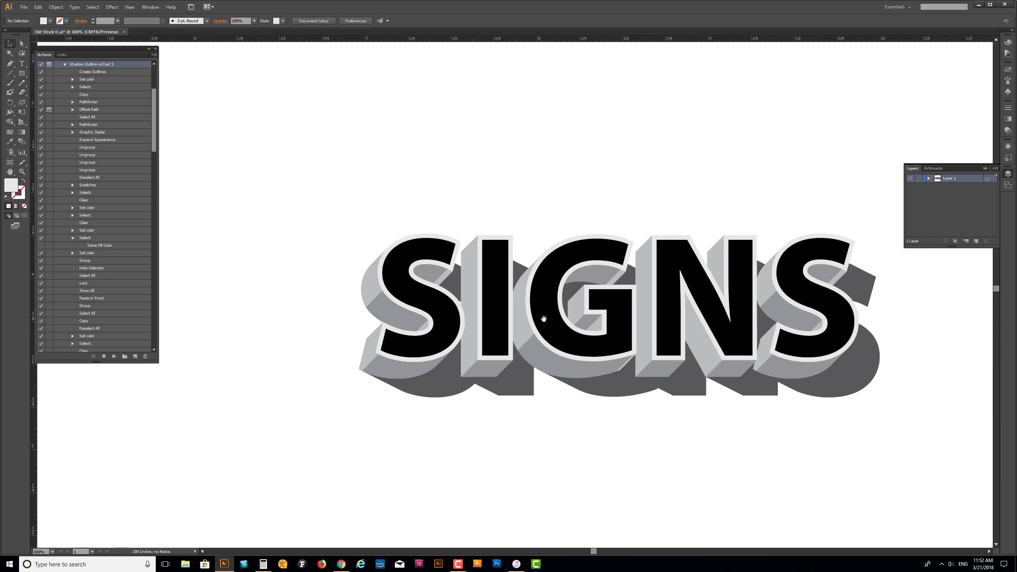
pyautogui.moveTo(507, 320); pyautogui.dragTo(467, 290)
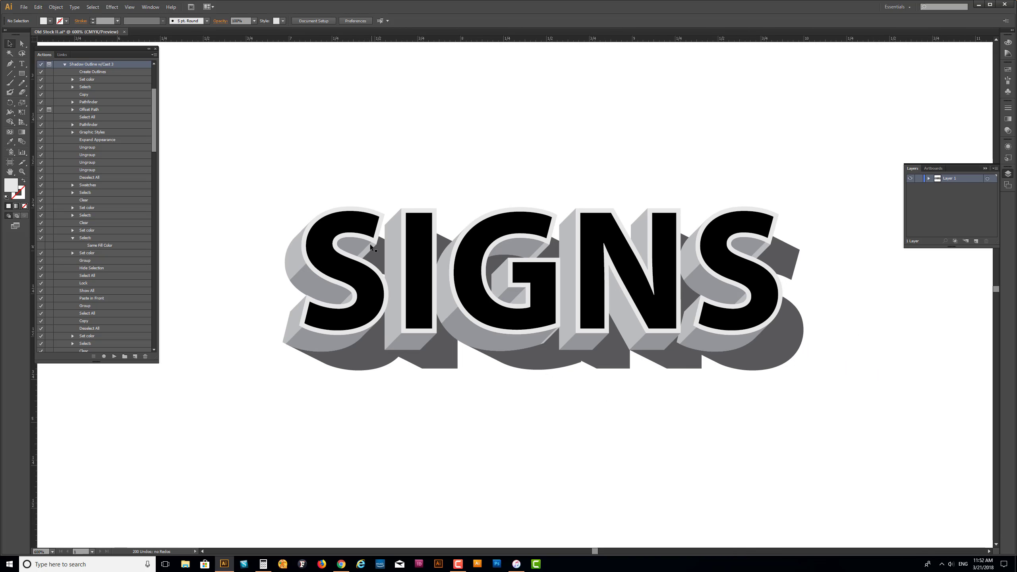
pyautogui.click(370, 210)
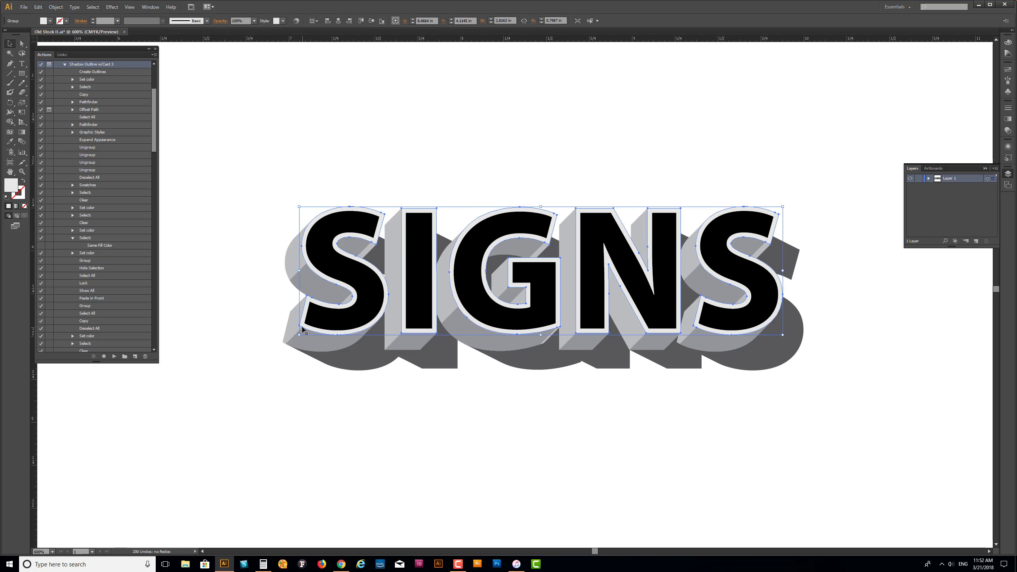
pyautogui.click(517, 383)
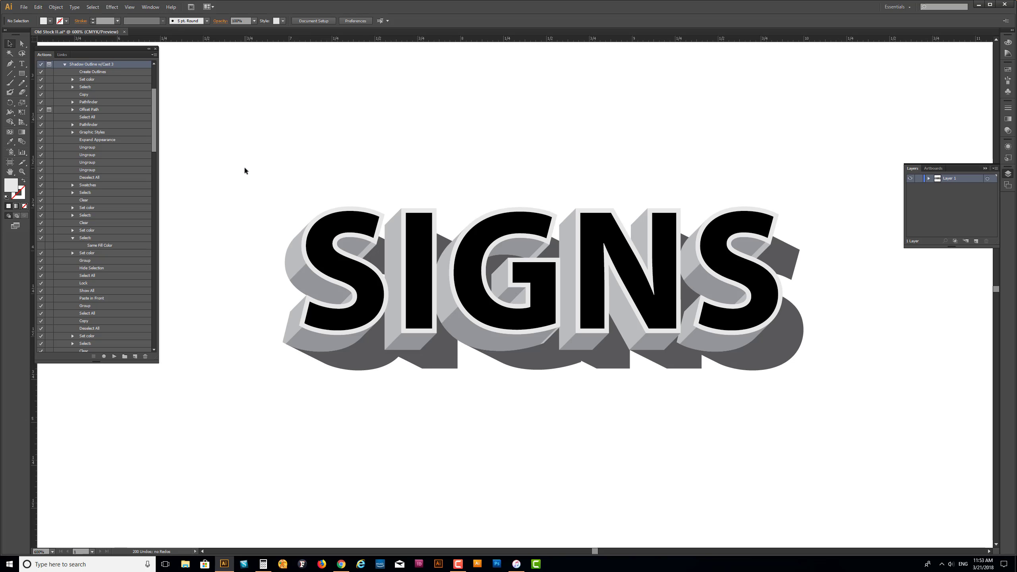
# Delete the whole shadowed SIGNS artwork and enter SIGNS again as fresh black text.
pyautogui.moveTo(244, 168); pyautogui.dragTo(822, 415)
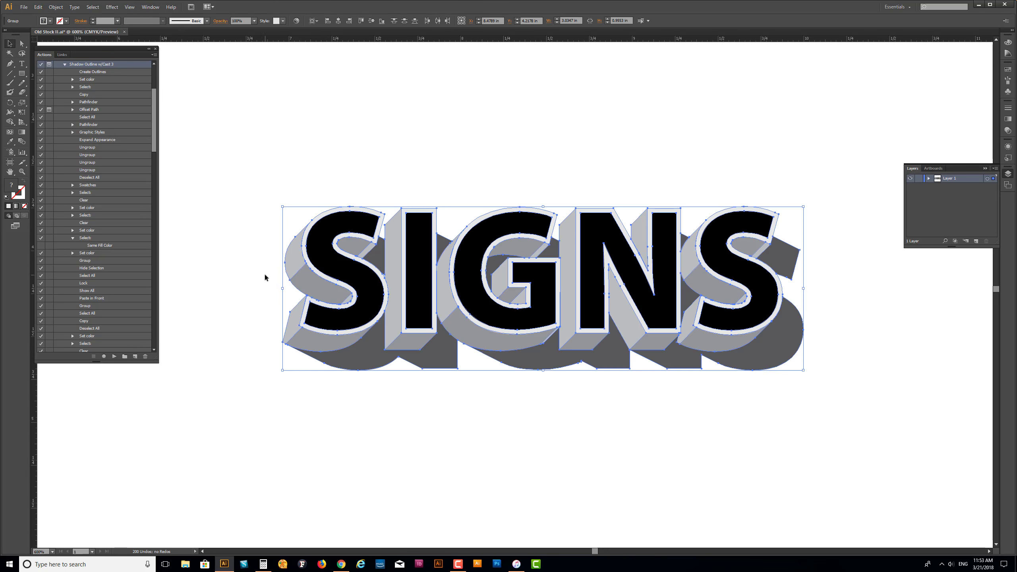
pyautogui.press('Delete')
pyautogui.click(22, 64)
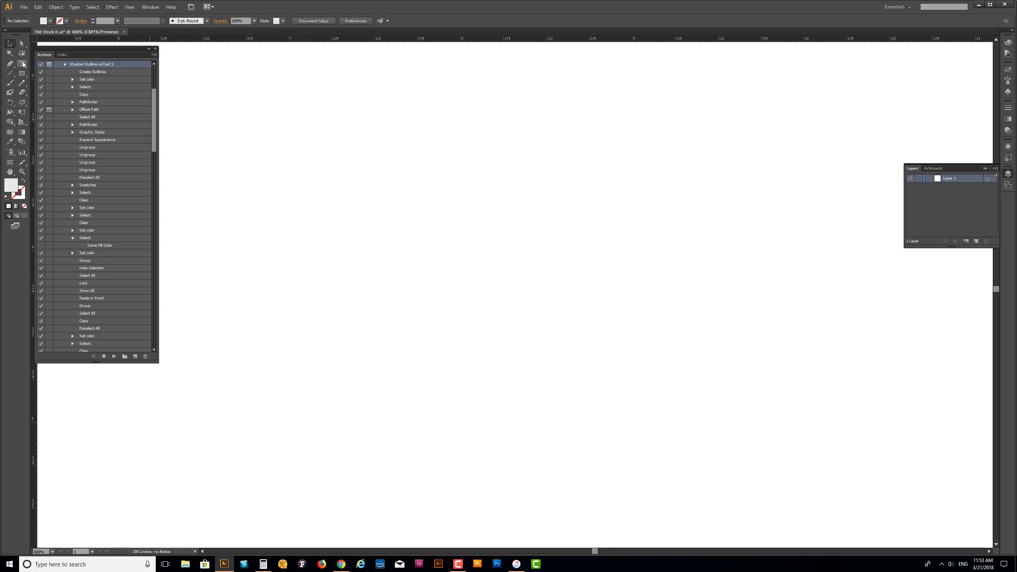
pyautogui.click(391, 296)
pyautogui.write('SIGNS')
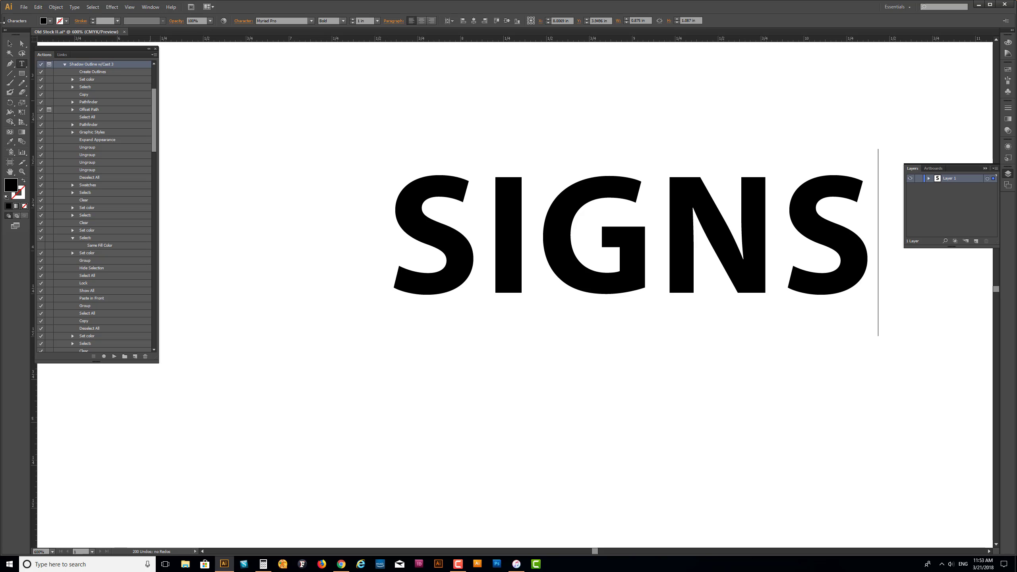
pyautogui.press('Escape')
pyautogui.moveTo(391, 297); pyautogui.dragTo(287, 297)
# Run Shadow Outline w/Cast 3 on the new SIGNS text with a 0.0264 in path offset, up to its first stop.
pyautogui.click(113, 355)
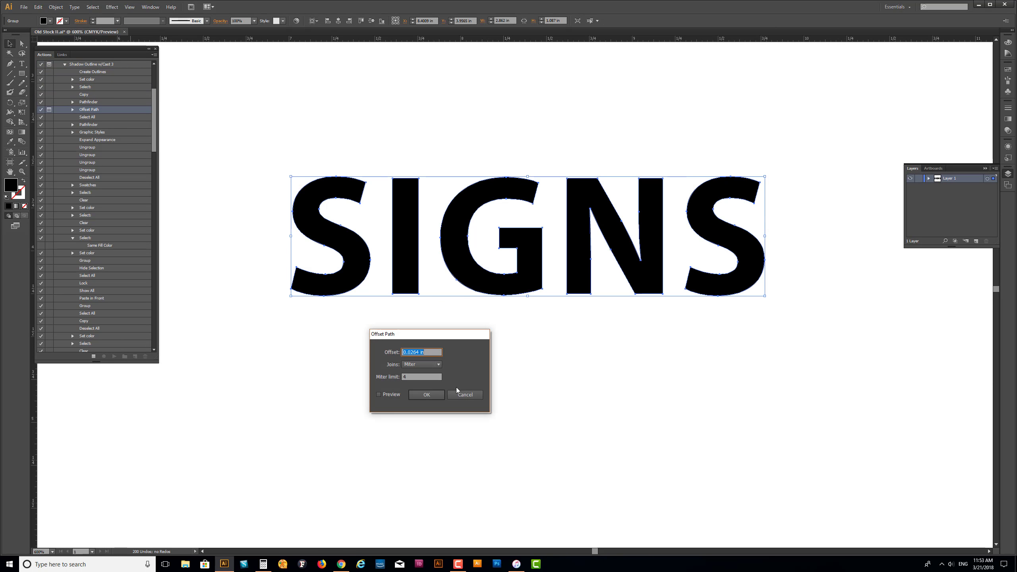
pyautogui.click(422, 394)
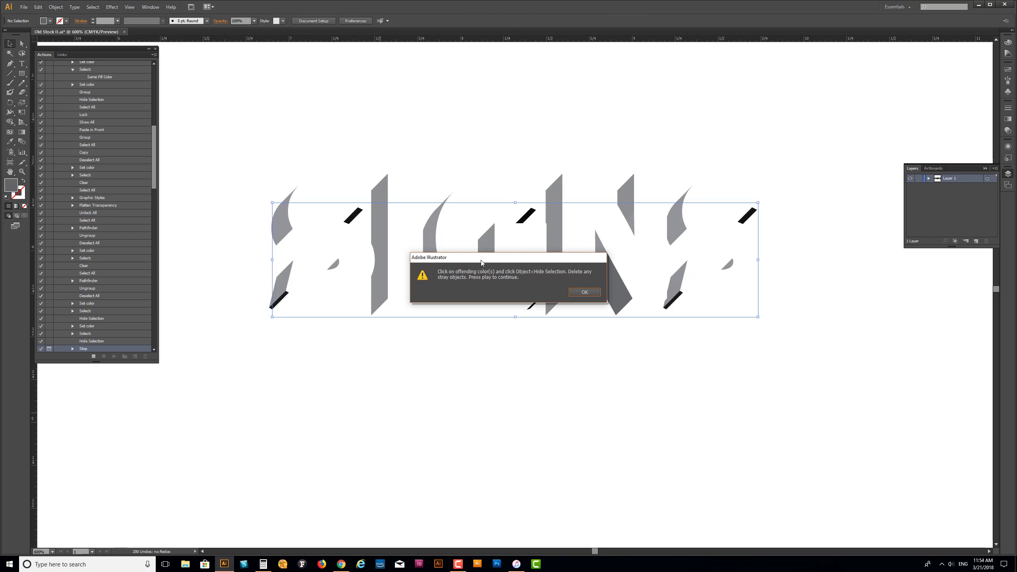
pyautogui.moveTo(482, 263); pyautogui.dragTo(452, 338)
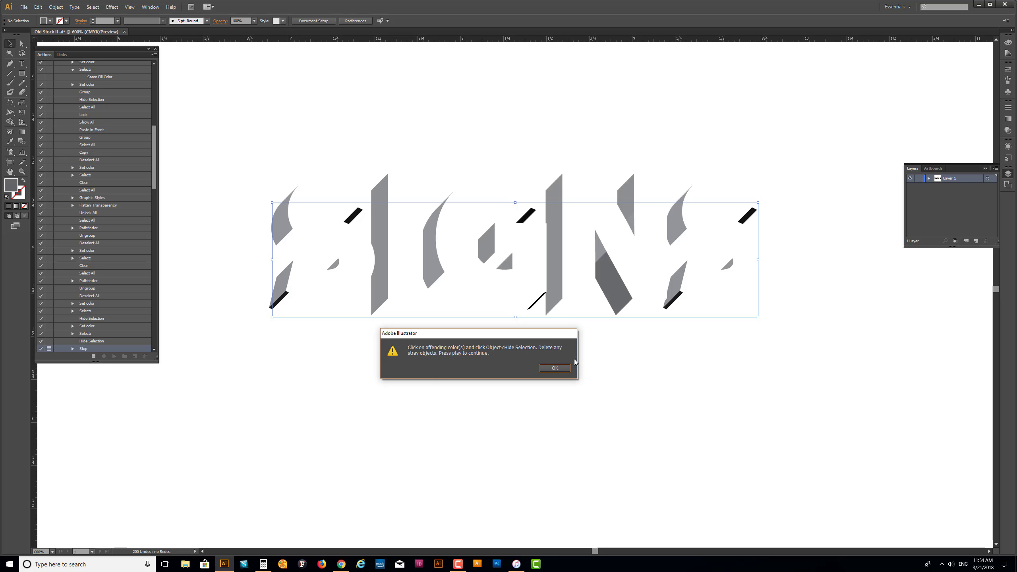
pyautogui.press('F9')
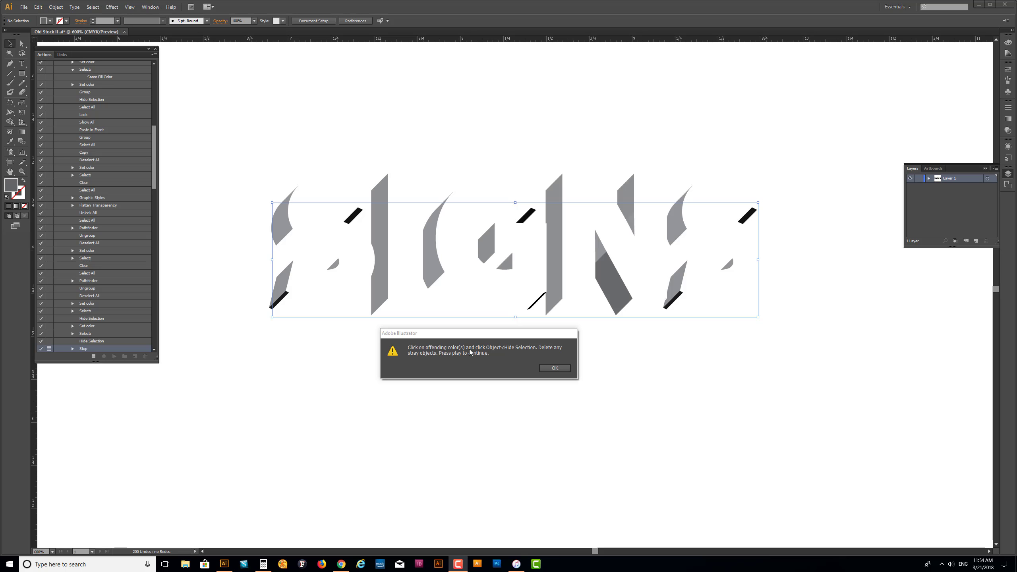
pyautogui.click(554, 368)
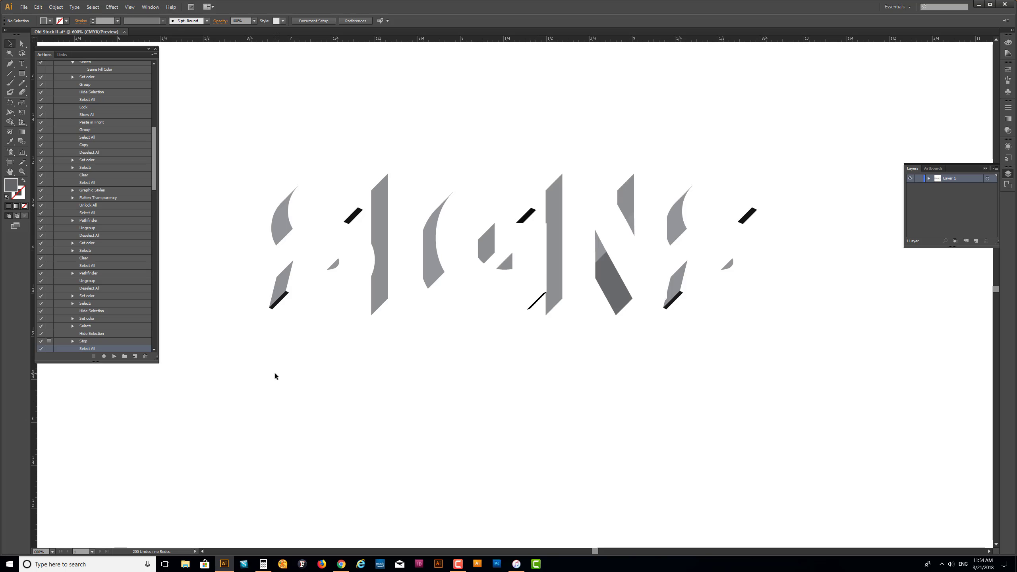
# Select the six black slivers among the gray extrusion pieces of SIGNS and hide them.
pyautogui.click(278, 305)
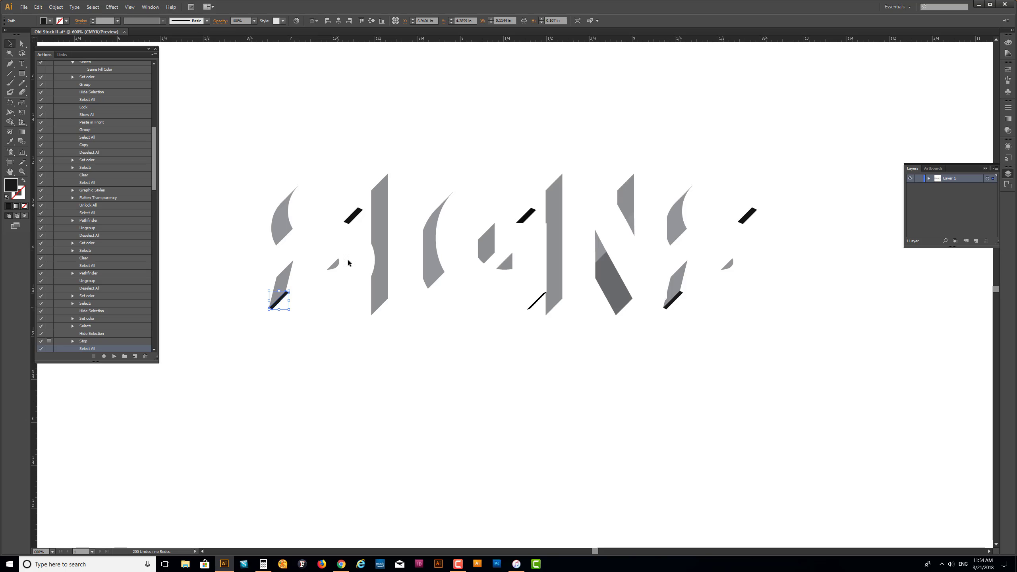
pyautogui.keyDown('shift'); pyautogui.click(355, 218); pyautogui.keyUp('shift')
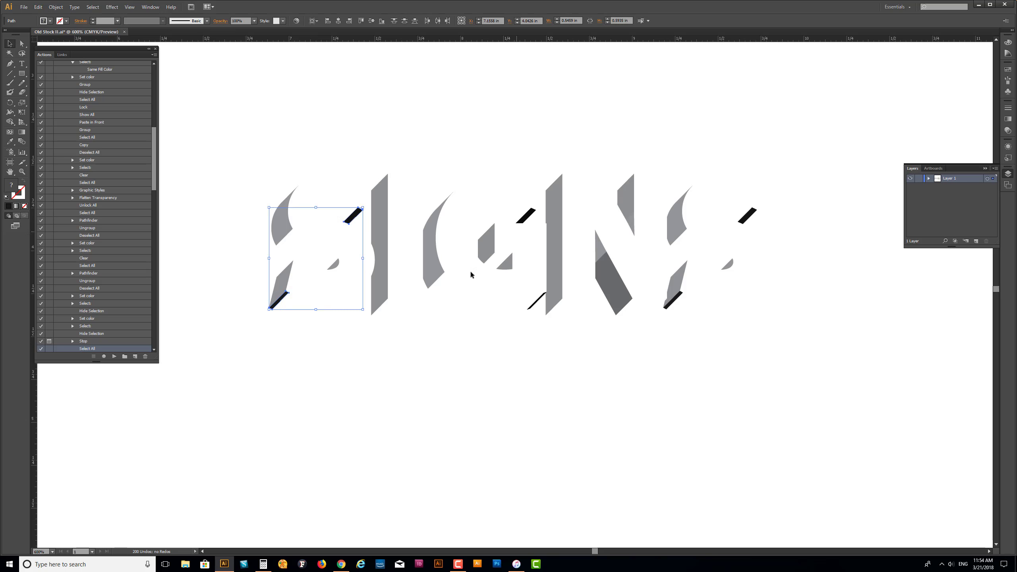
pyautogui.keyDown('shift'); pyautogui.click(526, 216); pyautogui.keyUp('shift')
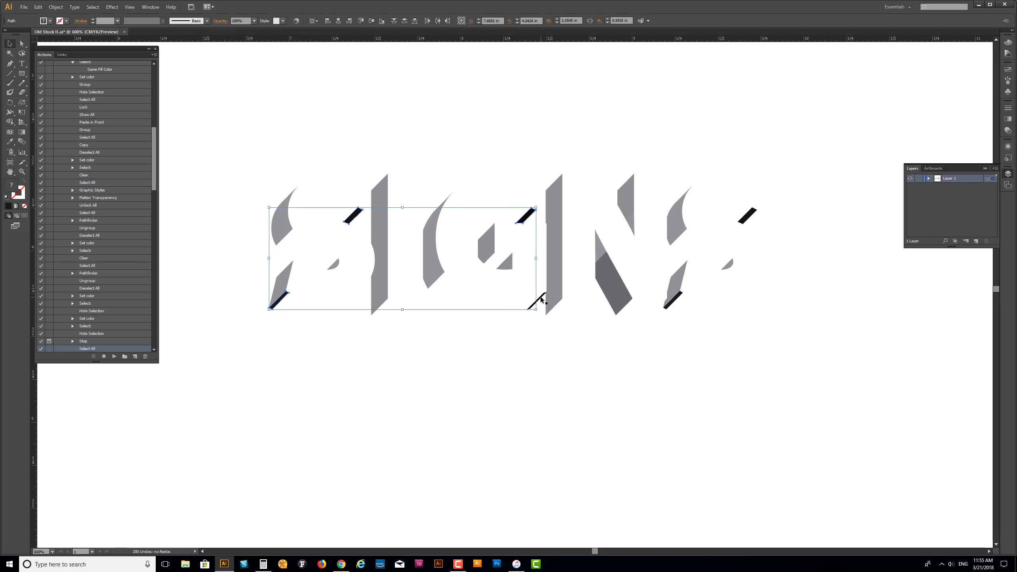
pyautogui.keyDown('shift'); pyautogui.click(541, 298); pyautogui.keyUp('shift')
pyautogui.keyDown('shift'); pyautogui.click(678, 298); pyautogui.keyUp('shift')
pyautogui.keyDown('shift'); pyautogui.click(748, 215); pyautogui.keyUp('shift')
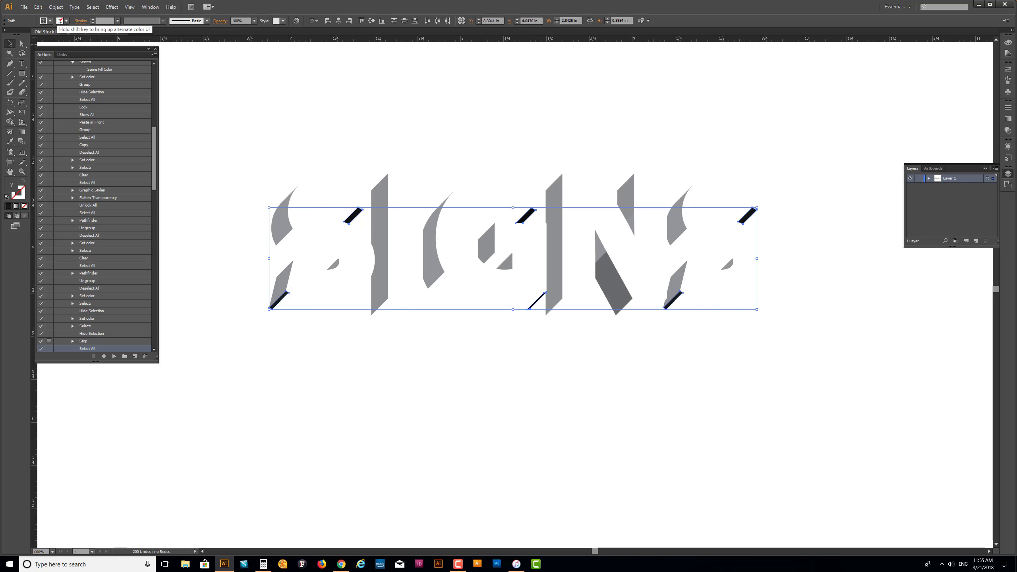
pyautogui.click(56, 7)
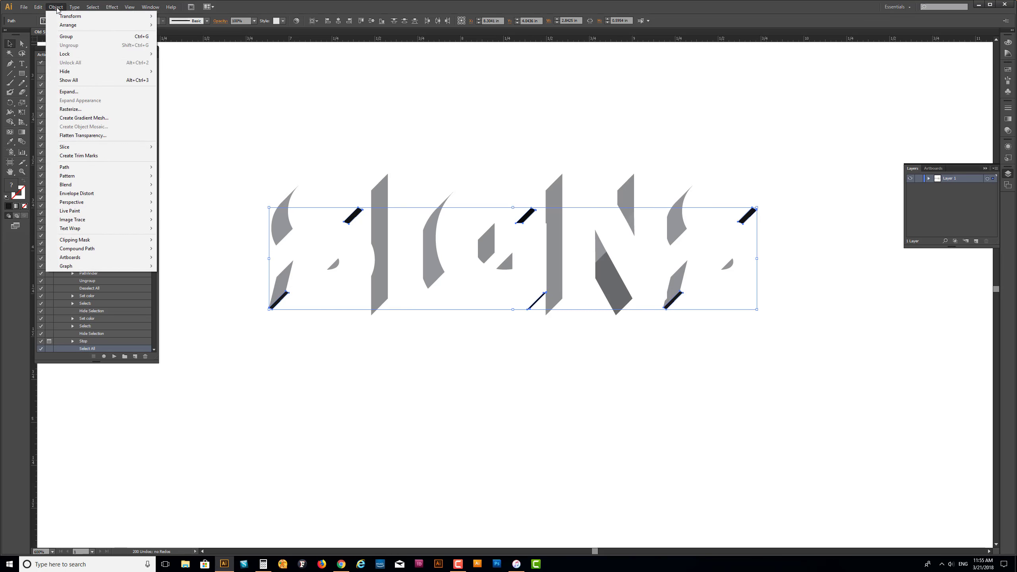
pyautogui.moveTo(65, 71)
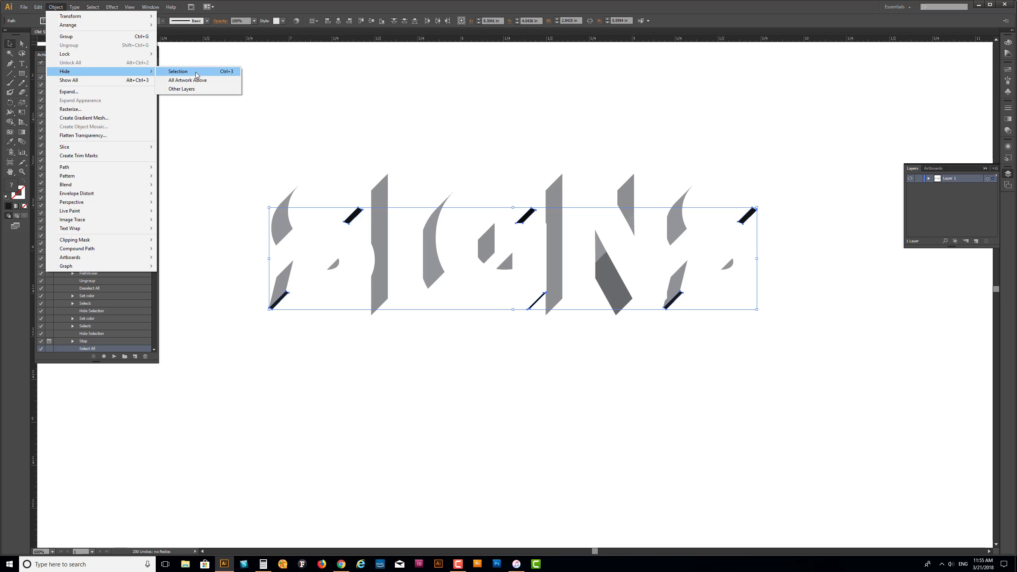
pyautogui.click(197, 72)
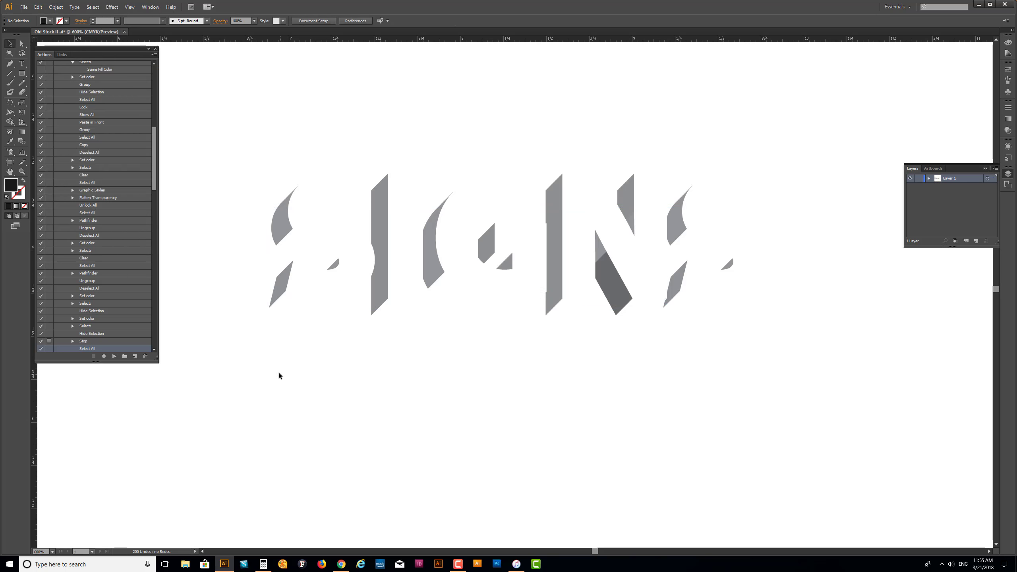
# Resume the Shadow Outline w/Cast 3 action up to its stop for deleting stray objects.
pyautogui.click(114, 356)
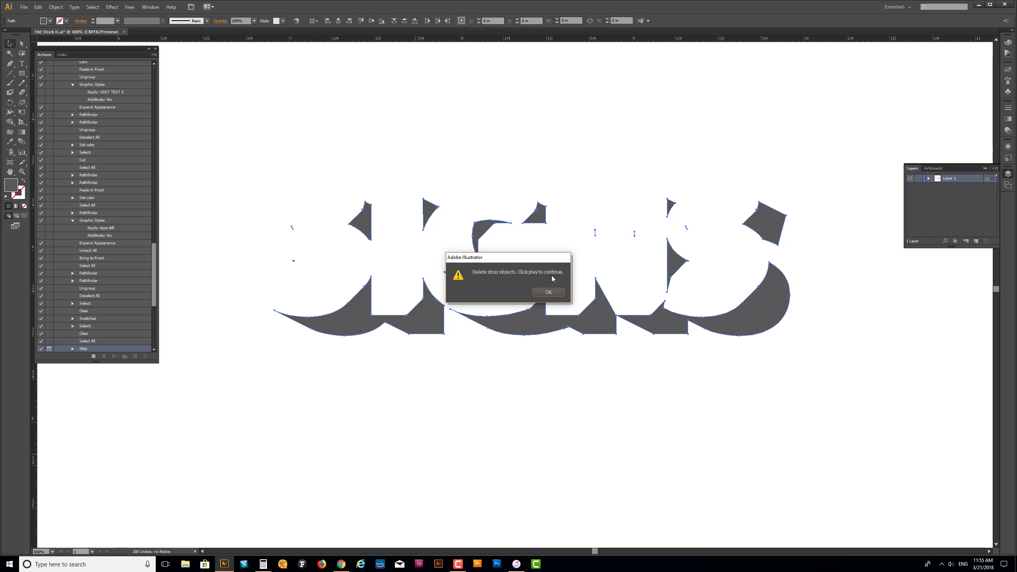
pyautogui.moveTo(553, 259); pyautogui.dragTo(500, 331)
pyautogui.moveTo(490, 374); pyautogui.dragTo(477, 399)
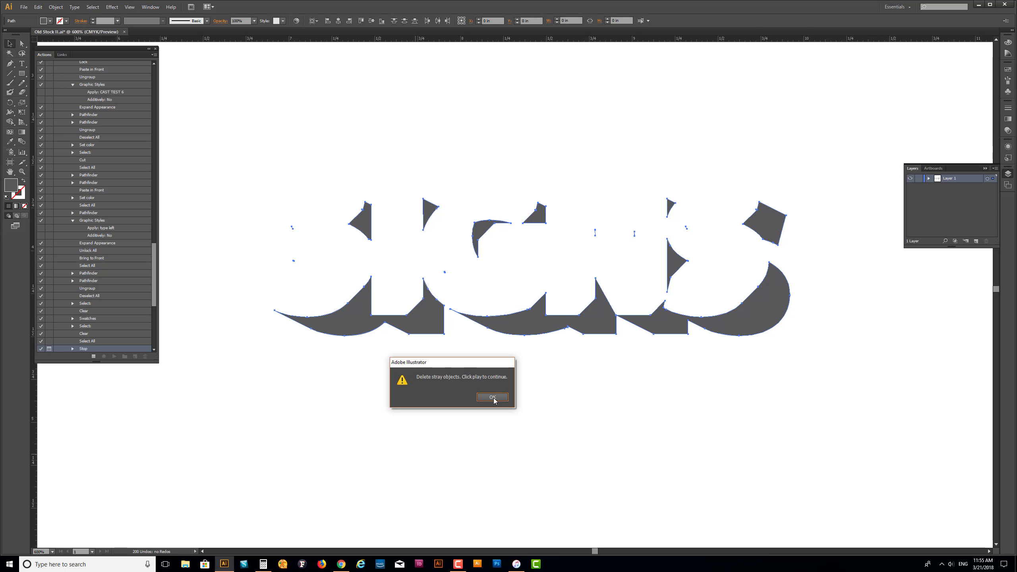
pyautogui.click(492, 397)
# Select all cast shadow pieces and take the large ones out of the selection to isolate the stray bits, then clear the selection.
pyautogui.hotkey('ctrl', 'a')
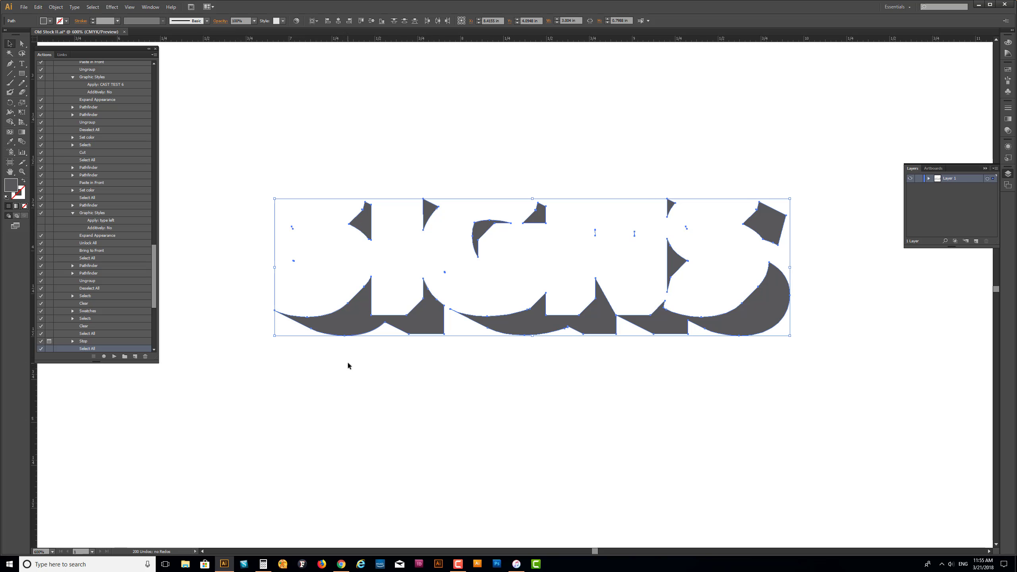
pyautogui.keyDown('shift'); pyautogui.click(350, 322); pyautogui.keyUp('shift')
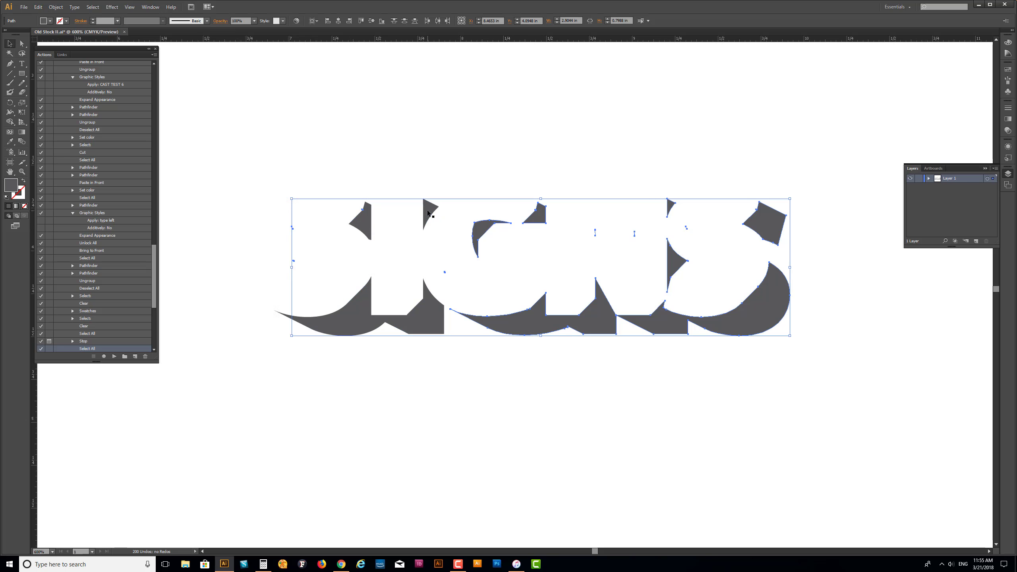
pyautogui.keyDown('shift'); pyautogui.click(484, 228); pyautogui.keyUp('shift')
pyautogui.keyDown('shift'); pyautogui.click(539, 216); pyautogui.keyUp('shift')
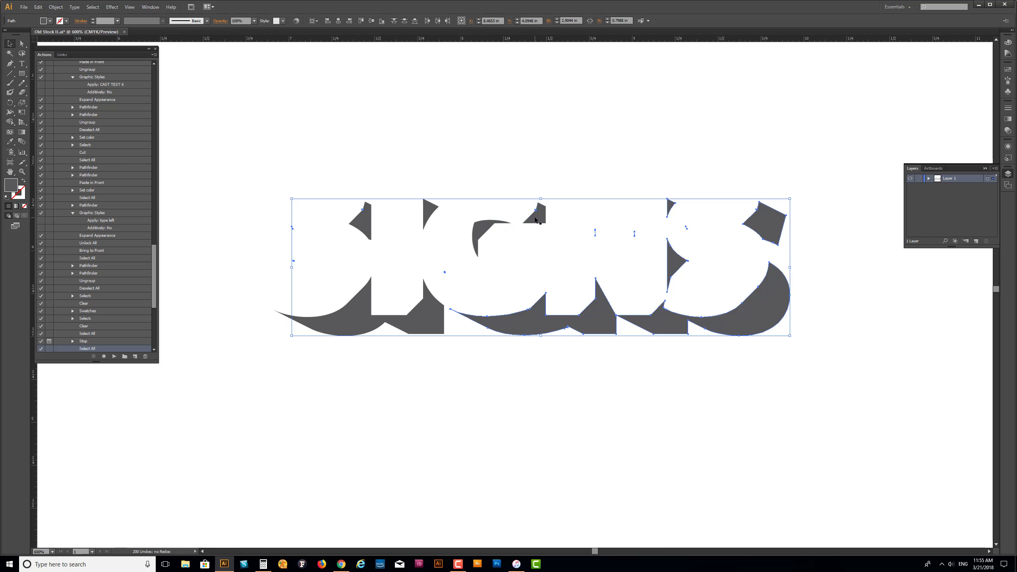
pyautogui.keyDown('shift'); pyautogui.click(529, 318); pyautogui.keyUp('shift')
pyautogui.keyDown('shift'); pyautogui.click(769, 226); pyautogui.keyUp('shift')
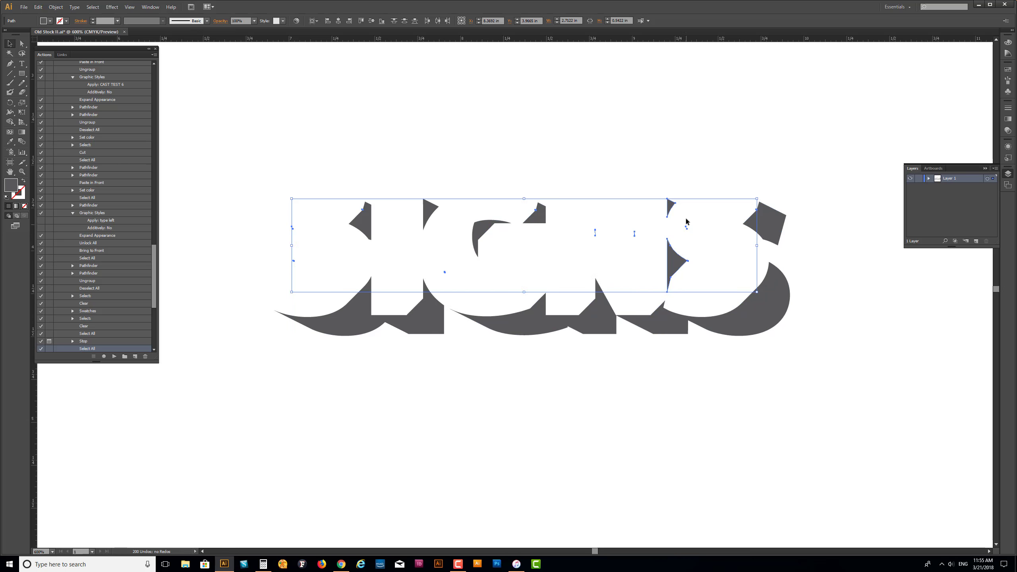
pyautogui.keyDown('shift'); pyautogui.click(671, 208); pyautogui.keyUp('shift')
pyautogui.keyDown('shift'); pyautogui.click(671, 260); pyautogui.keyUp('shift')
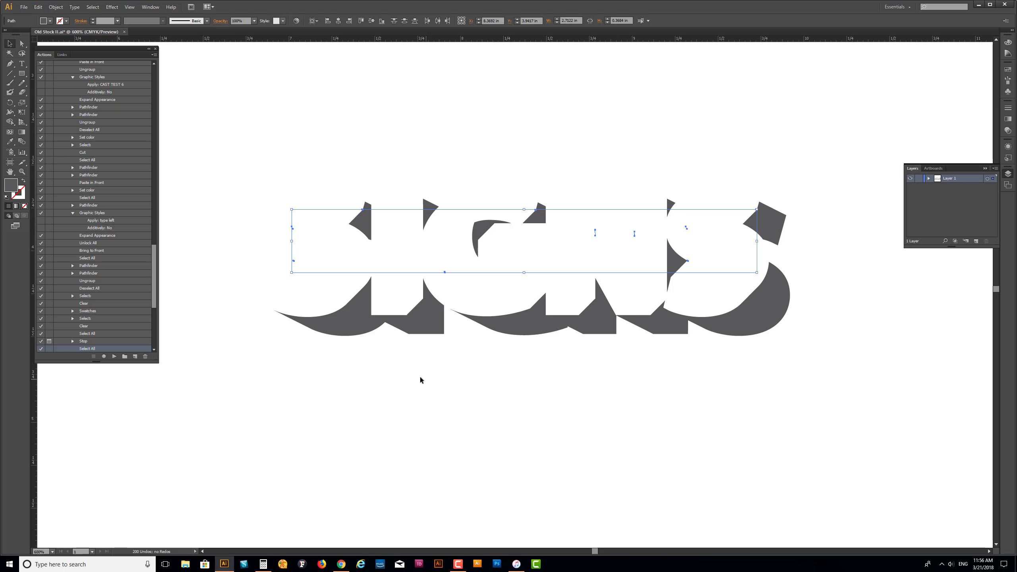
pyautogui.click(462, 419)
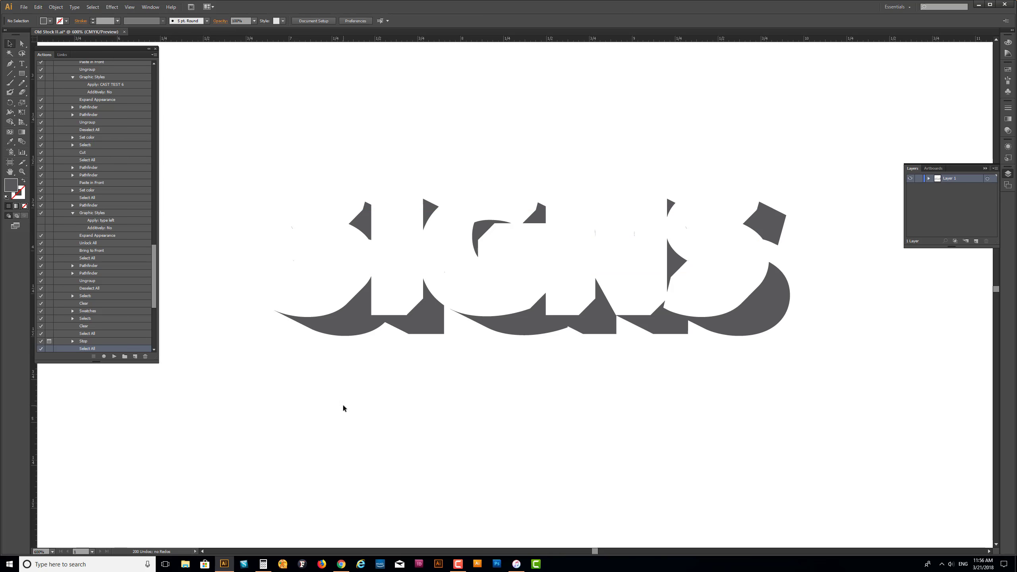
# Select the tiny stray slivers among the cast shadow pieces in outline view, check them up close and remove them, returning to preview.
pyautogui.hotkey('ctrl', 'y')
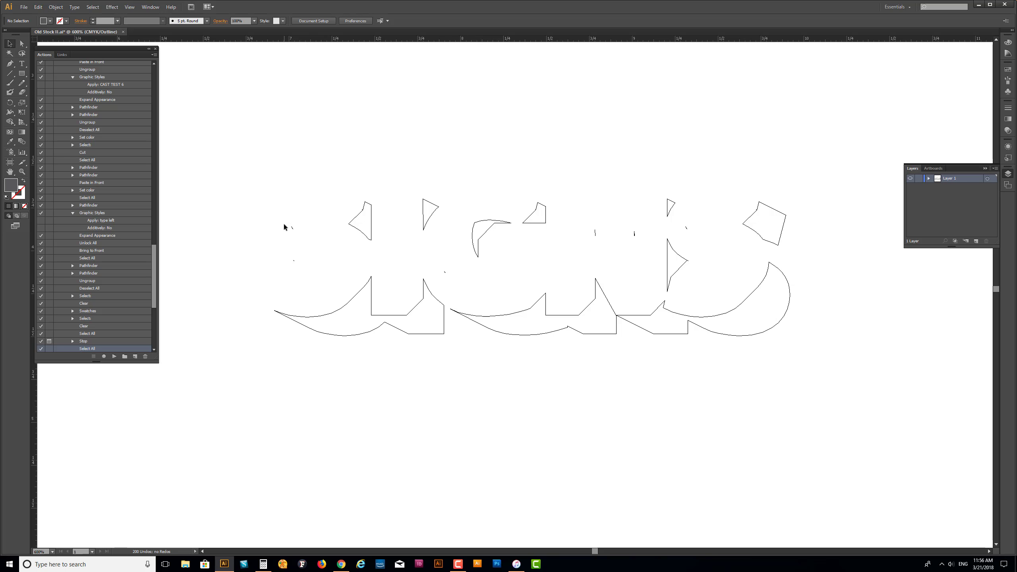
pyautogui.moveTo(272, 201); pyautogui.dragTo(330, 285)
pyautogui.keyDown('shift'); pyautogui.moveTo(439, 257); pyautogui.dragTo(454, 282); pyautogui.keyUp('shift')
pyautogui.keyDown('shift'); pyautogui.moveTo(590, 220); pyautogui.dragTo(703, 257); pyautogui.keyUp('shift')
pyautogui.scroll(1, 764, 209)
pyautogui.scroll(4, 764, 204)
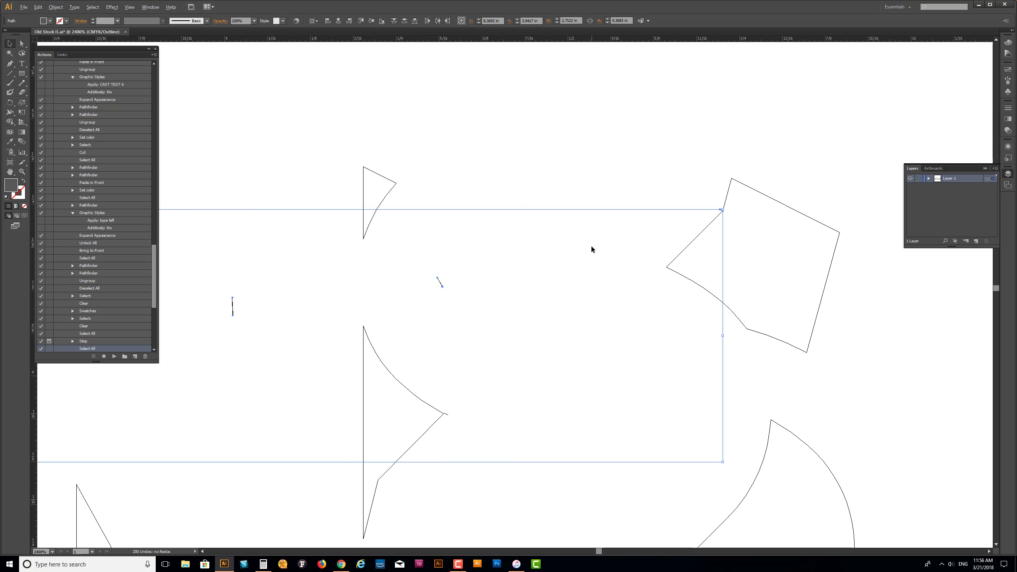
pyautogui.scroll(-6, 399, 271)
pyautogui.scroll(1, 456, 256)
pyautogui.scroll(6, 369, 250)
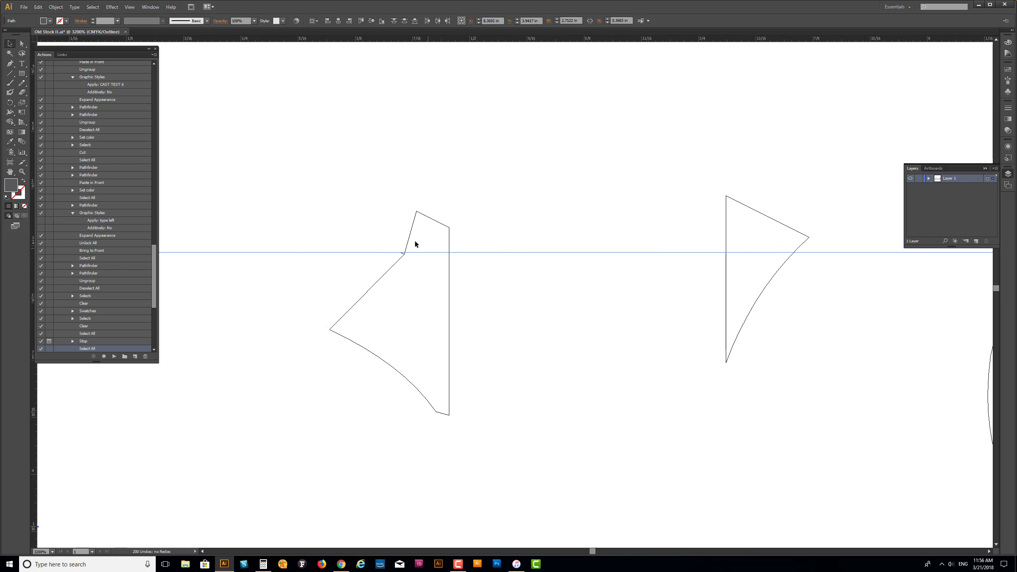
pyautogui.scroll(-3, 325, 273)
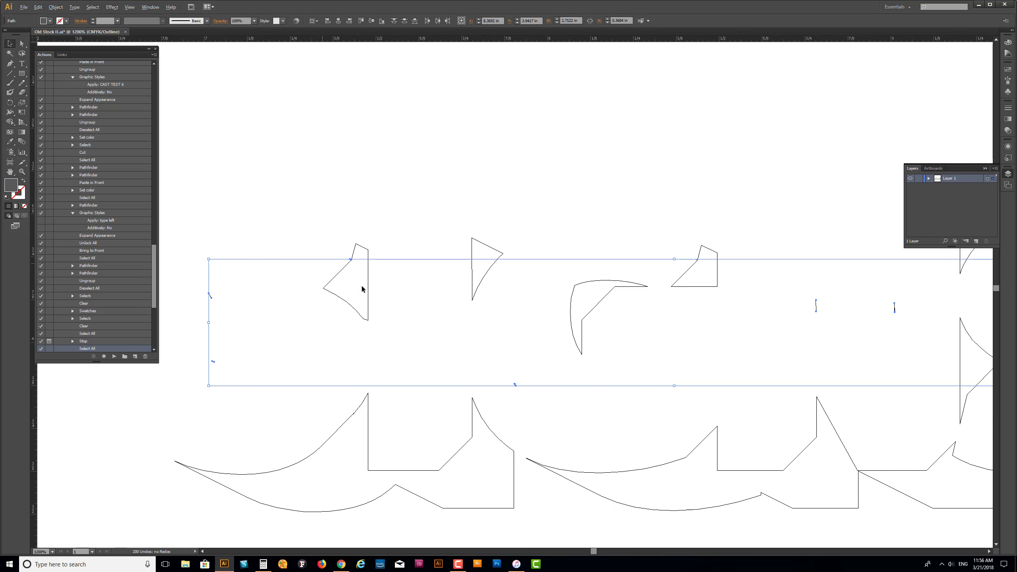
pyautogui.scroll(-1, 630, 221)
pyautogui.scroll(5, 615, 221)
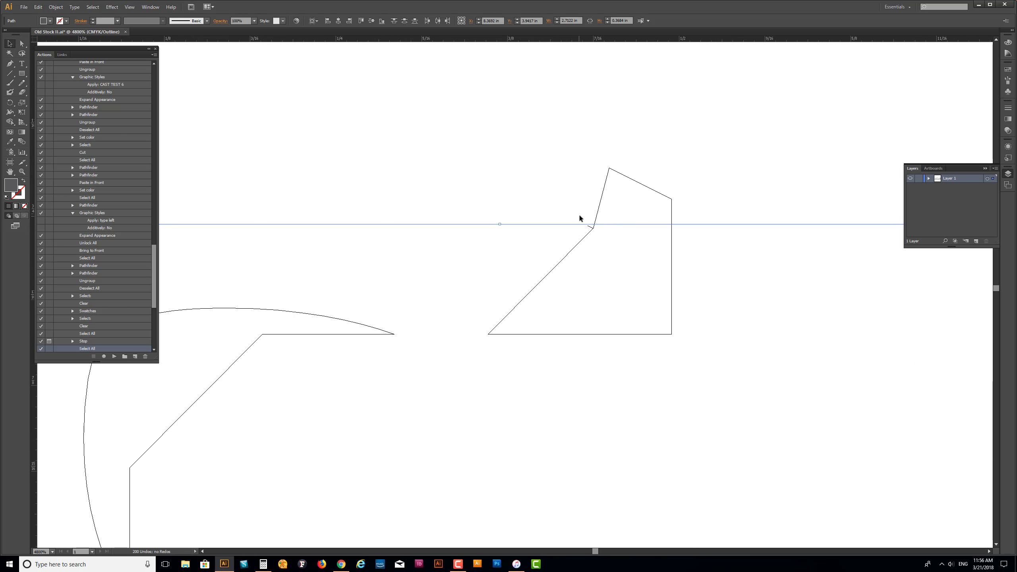
pyautogui.scroll(-6, 589, 231)
pyautogui.scroll(1, 500, 336)
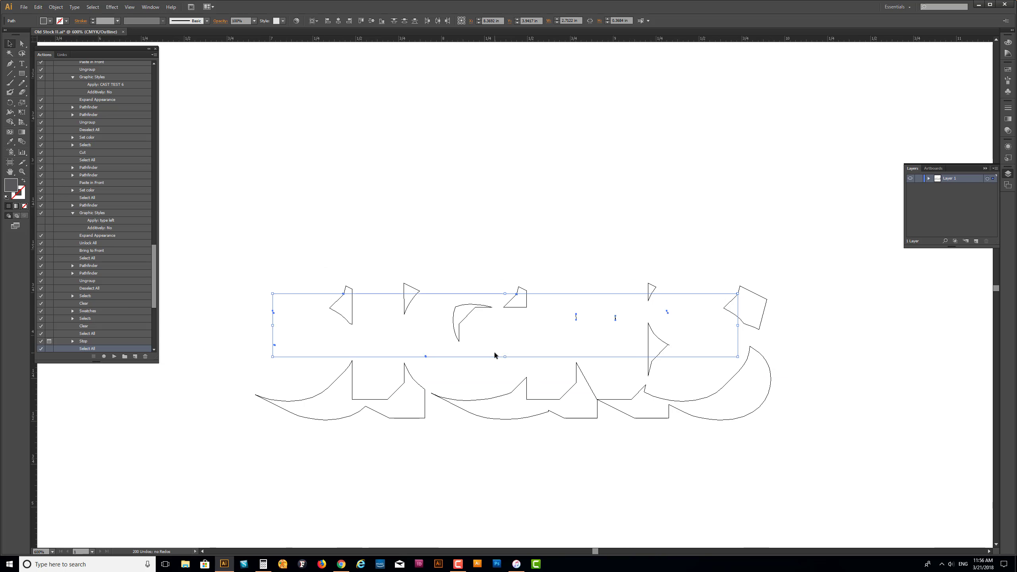
pyautogui.click(466, 331)
pyautogui.hotkey('ctrl', 'y')
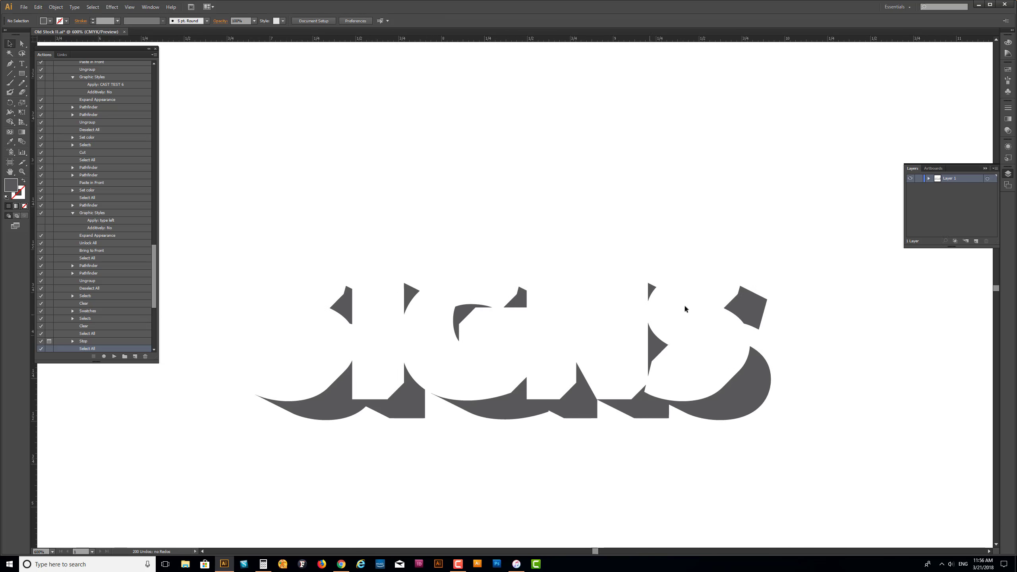
# Resume the Shadow Outline w/Cast 3 action to its end and review the completed SIGNS artwork.
pyautogui.click(115, 357)
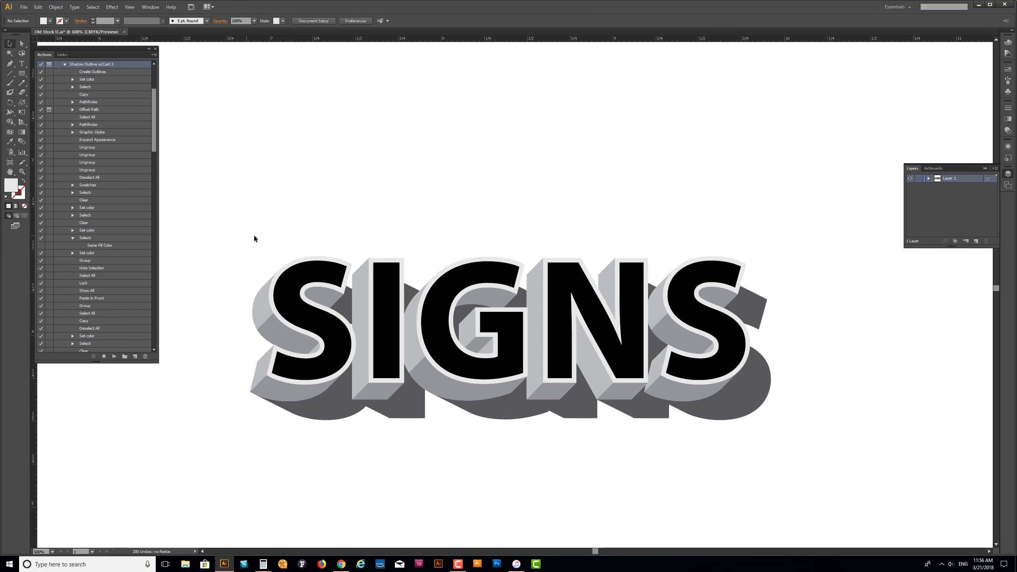
pyautogui.hotkey('ctrl', '-')
pyautogui.hotkey('ctrl', '-')
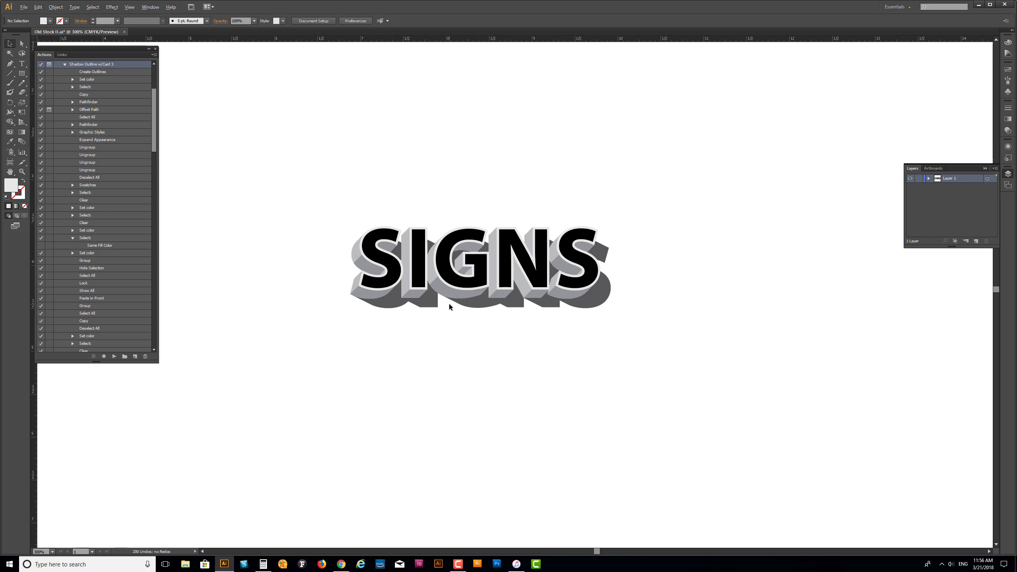
pyautogui.scroll(2, 448, 302)
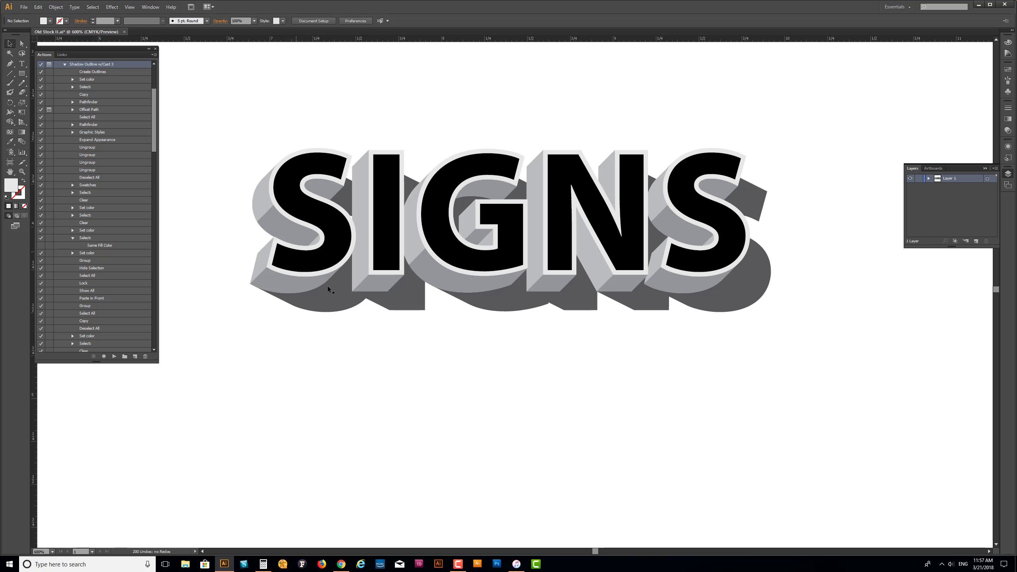
# Move the cast shadow, extrusion shade and outline groups of SIGNS apart to demonstrate that each is a separate group.
pyautogui.moveTo(337, 291); pyautogui.dragTo(393, 415)
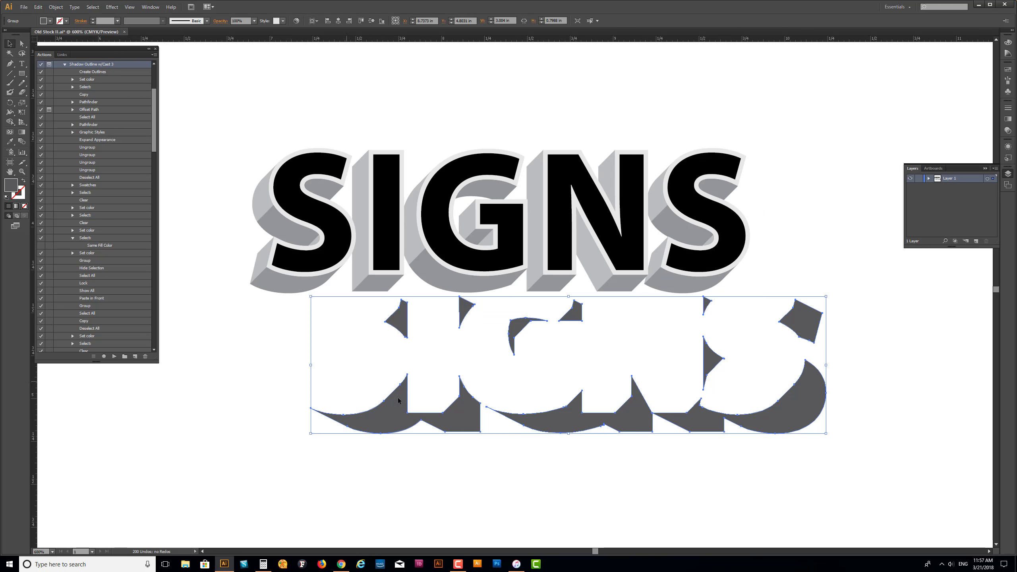
pyautogui.click(252, 331)
pyautogui.click(469, 419)
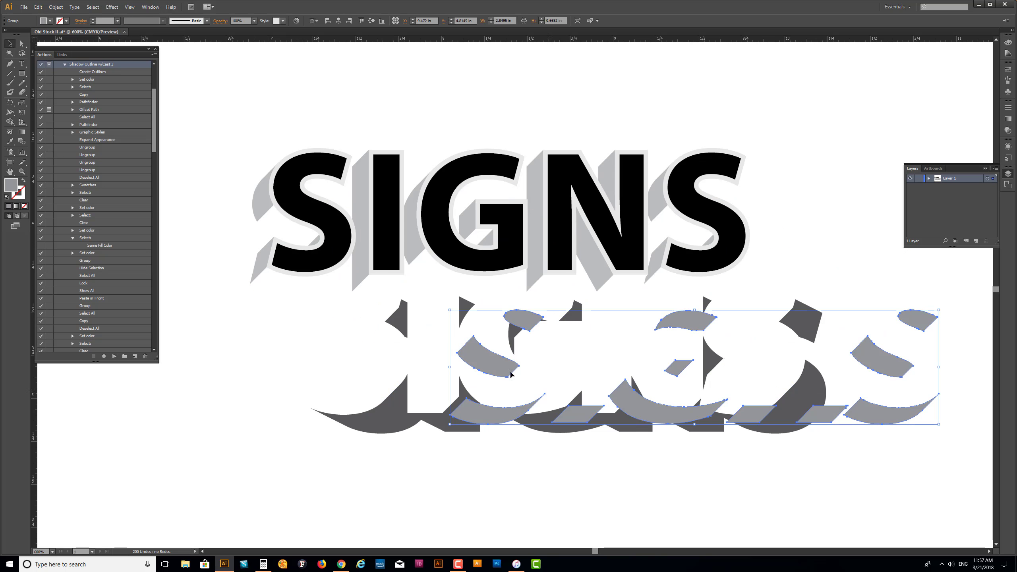
pyautogui.click(260, 266)
pyautogui.hotkey('shift', 'Up')
pyautogui.hotkey('shift', 'Up')
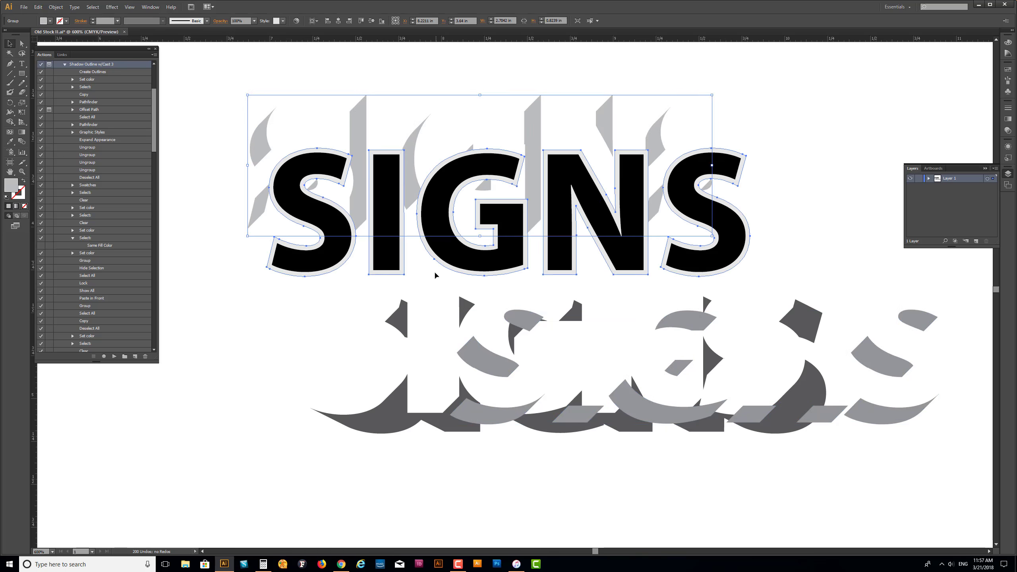
pyautogui.moveTo(434, 271); pyautogui.dragTo(433, 322)
# Undo all the moves of the shadow and outline groups.
pyautogui.hotkey('ctrl', 'z')
pyautogui.hotkey('ctrl', 'z')
pyautogui.hotkey('ctrl', 'z')
pyautogui.hotkey('ctrl', 'z')
pyautogui.hotkey('ctrl', '-')
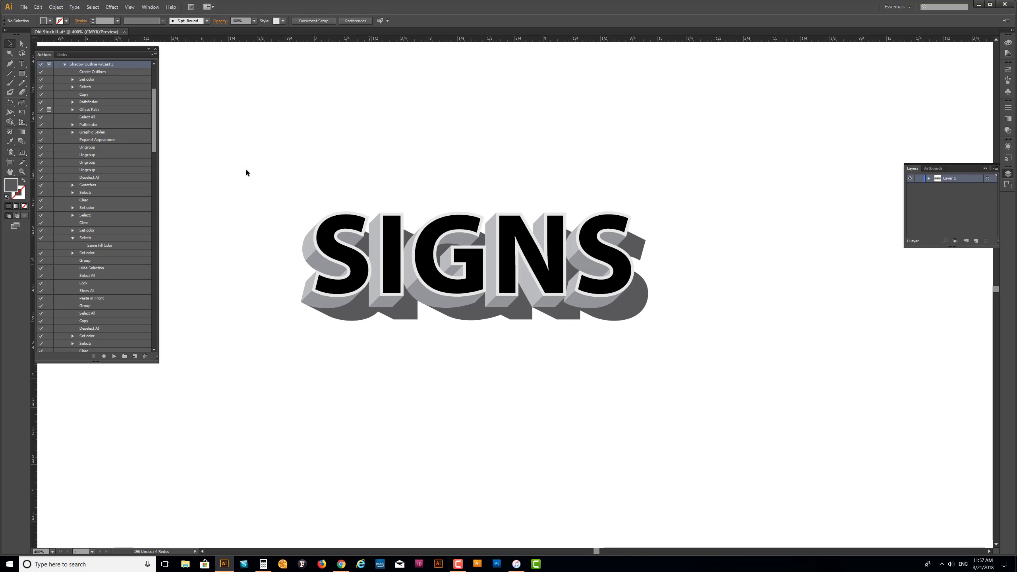
# Draw a rectangle about 4.16 by 1.61 in around SIGNS, send it to the back and fill it with the dark red swatch.
pyautogui.click(21, 74)
pyautogui.moveTo(239, 178); pyautogui.dragTo(715, 362)
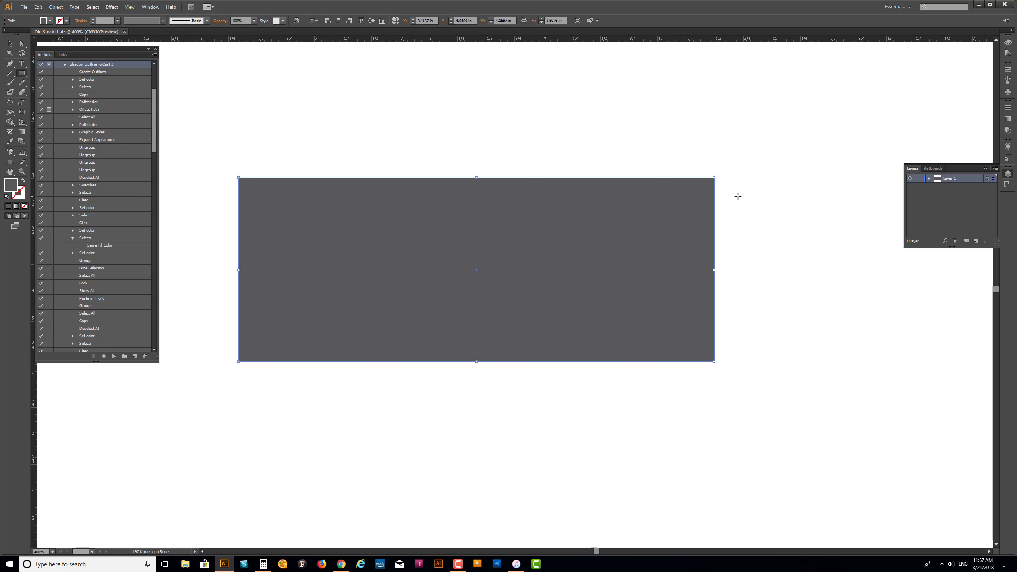
pyautogui.hotkey('ctrl', 'shift', '[')
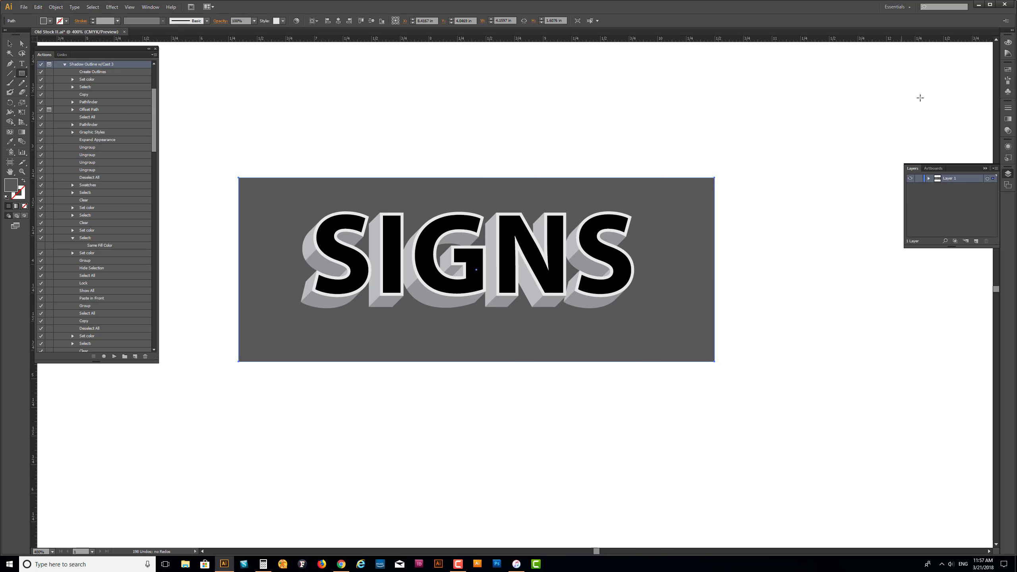
pyautogui.click(1007, 69)
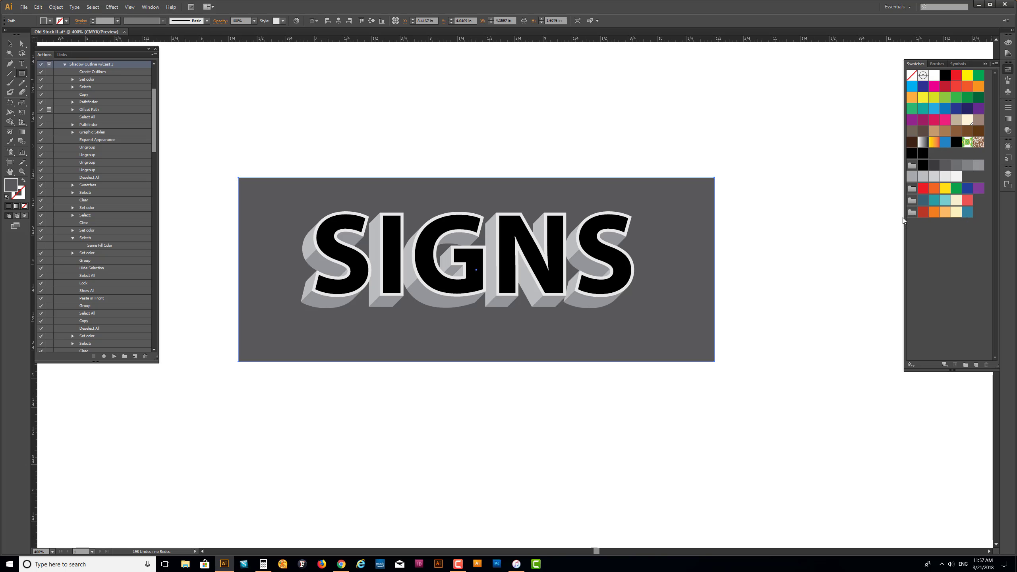
pyautogui.click(923, 214)
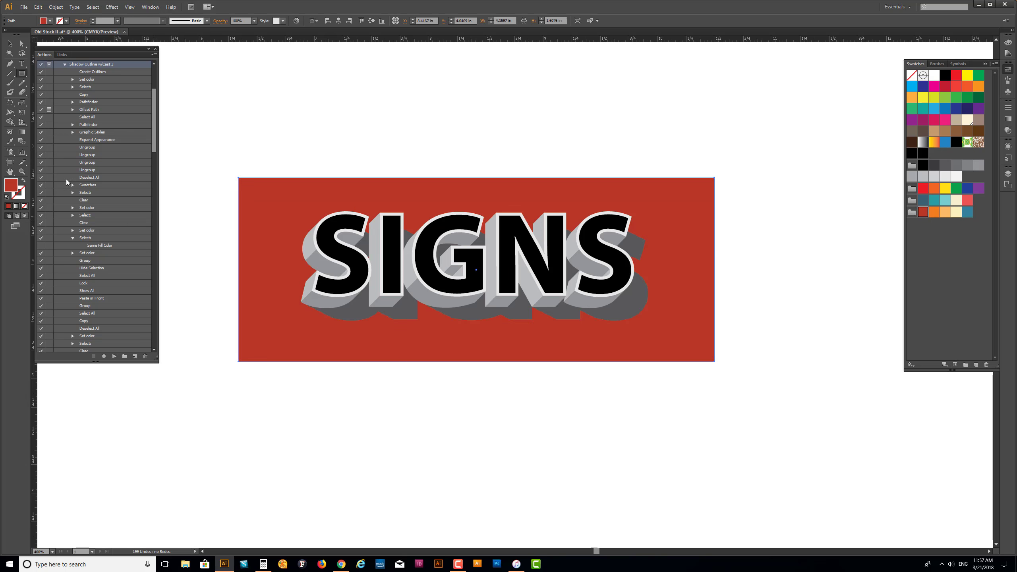
# Run the PRO set's Shadow Transparent action on the cast shadow of SIGNS.
pyautogui.click(65, 64)
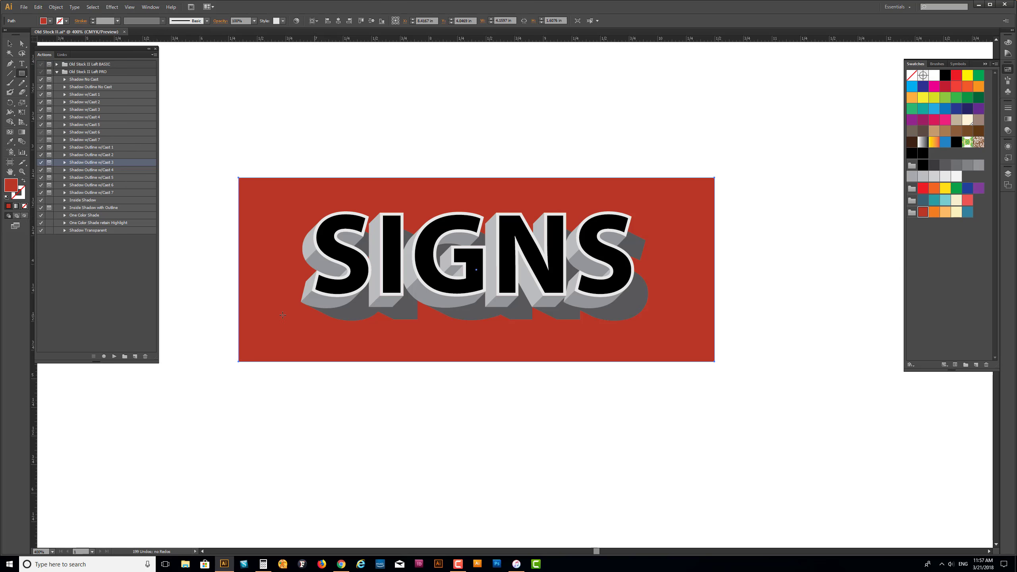
pyautogui.click(111, 232)
pyautogui.click(114, 356)
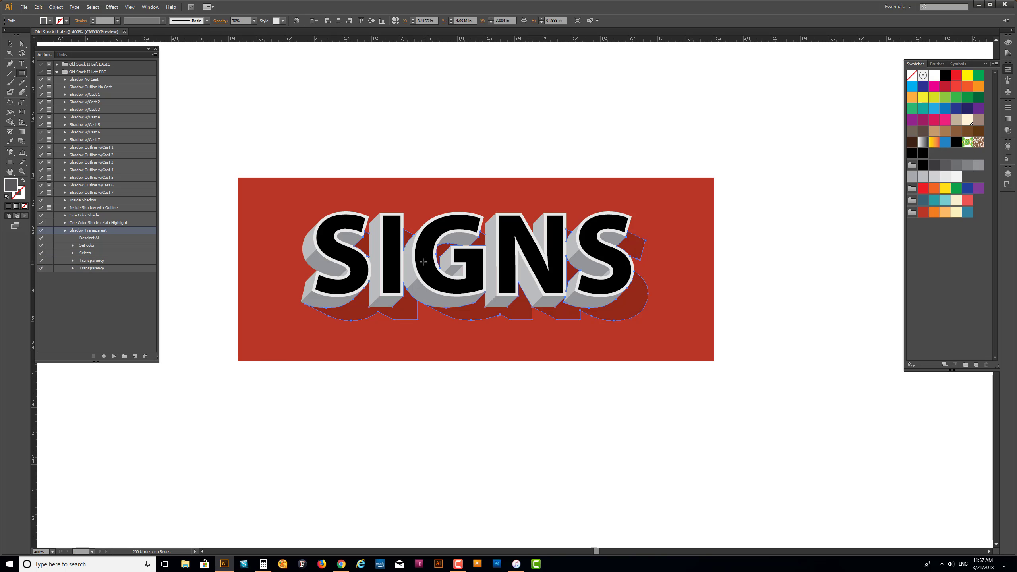
# Fill the lower shade faces of SIGNS with orange and the side shade faces with light orange.
pyautogui.click(10, 43)
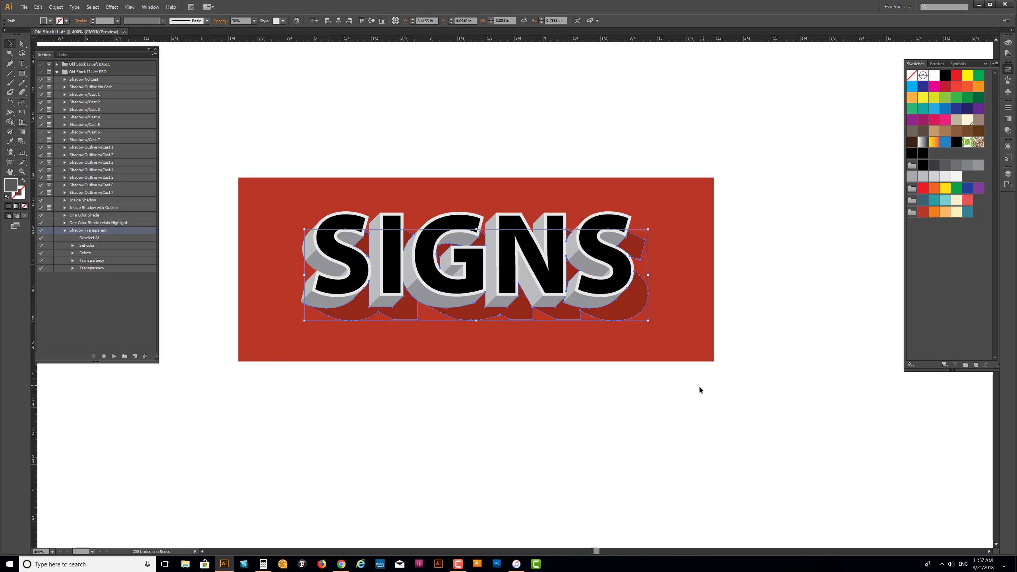
pyautogui.click(451, 371)
pyautogui.click(327, 304)
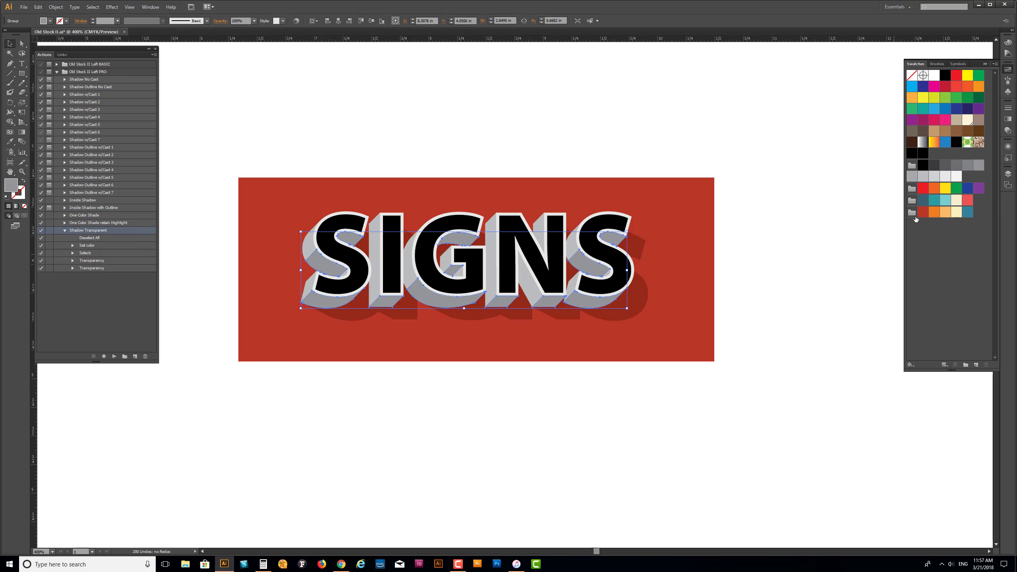
pyautogui.click(934, 212)
pyautogui.click(320, 347)
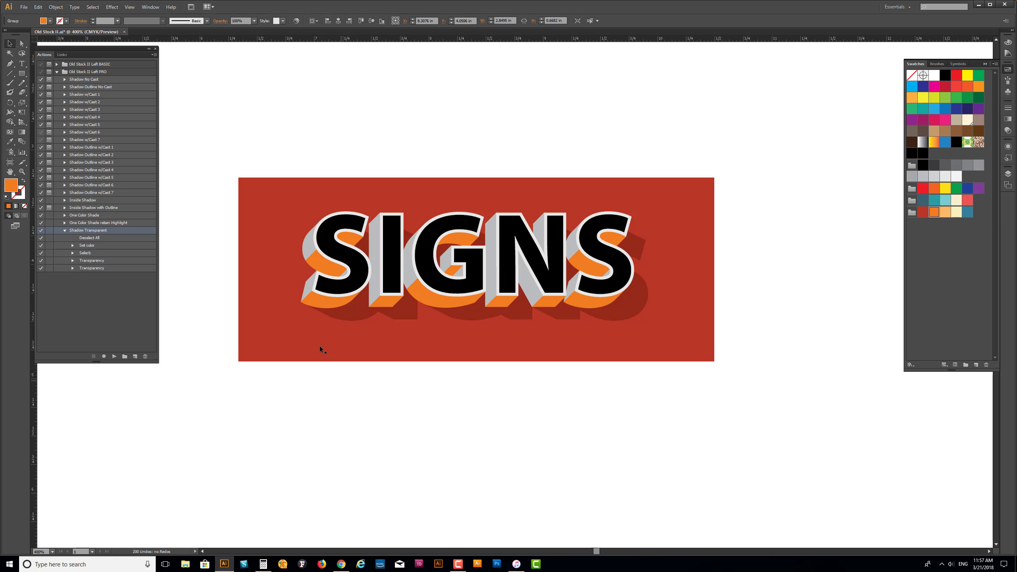
pyautogui.click(311, 290)
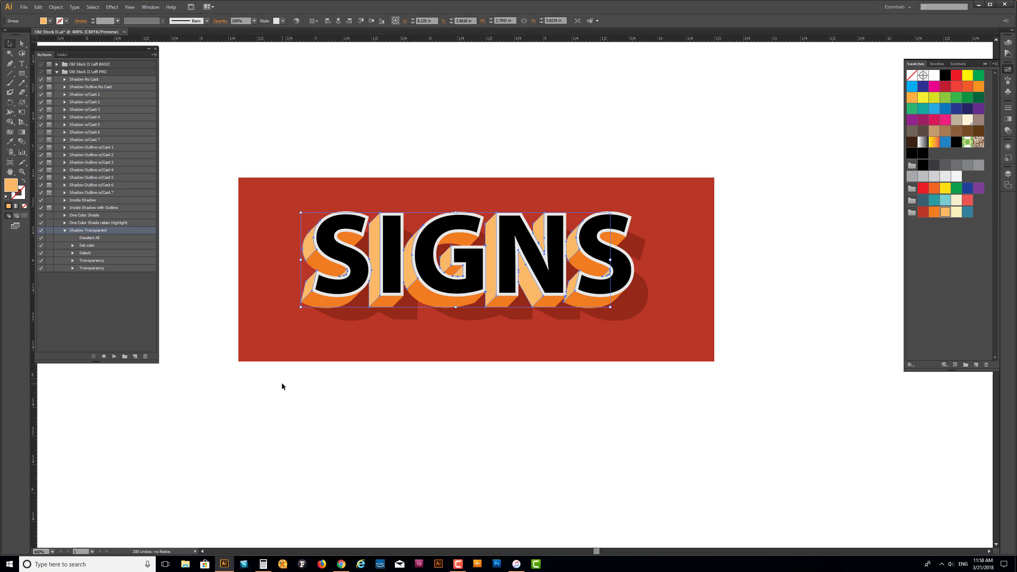
# Fill the outline of SIGNS with the cream swatch and the letters with the blue swatch of the same colour group.
pyautogui.click(339, 247)
pyautogui.click(340, 214)
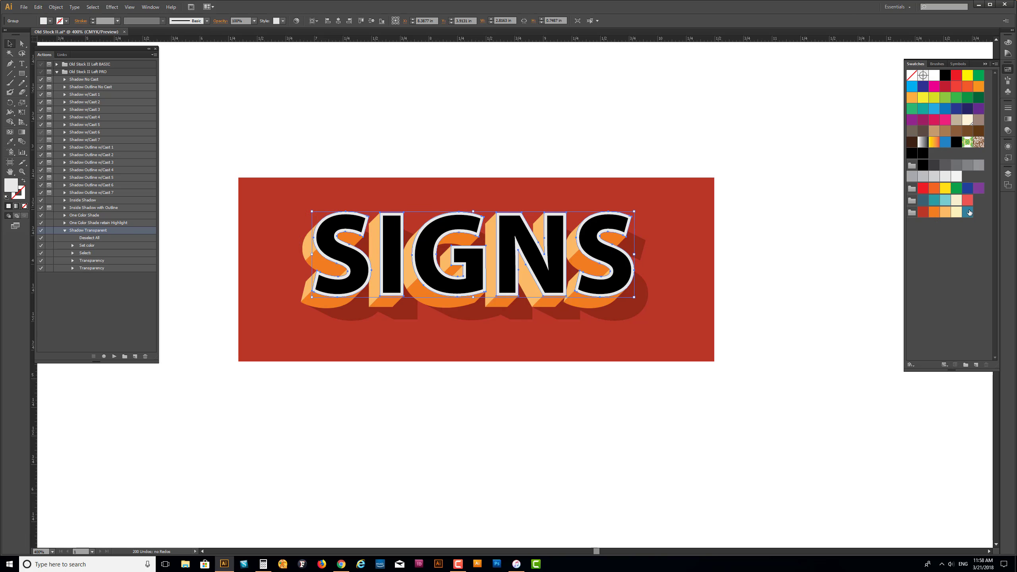
pyautogui.click(956, 212)
pyautogui.click(717, 336)
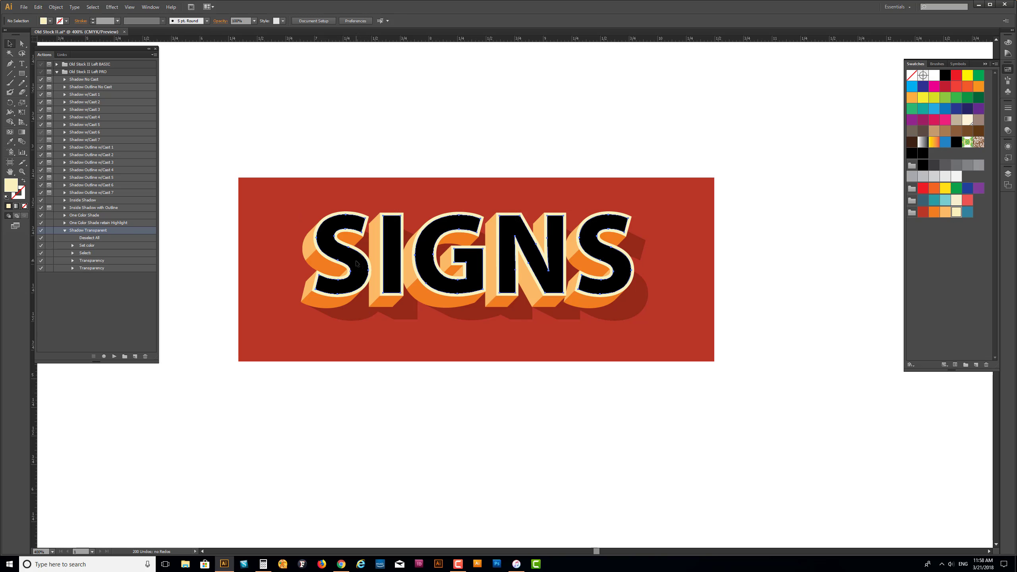
pyautogui.click(967, 211)
pyautogui.click(410, 442)
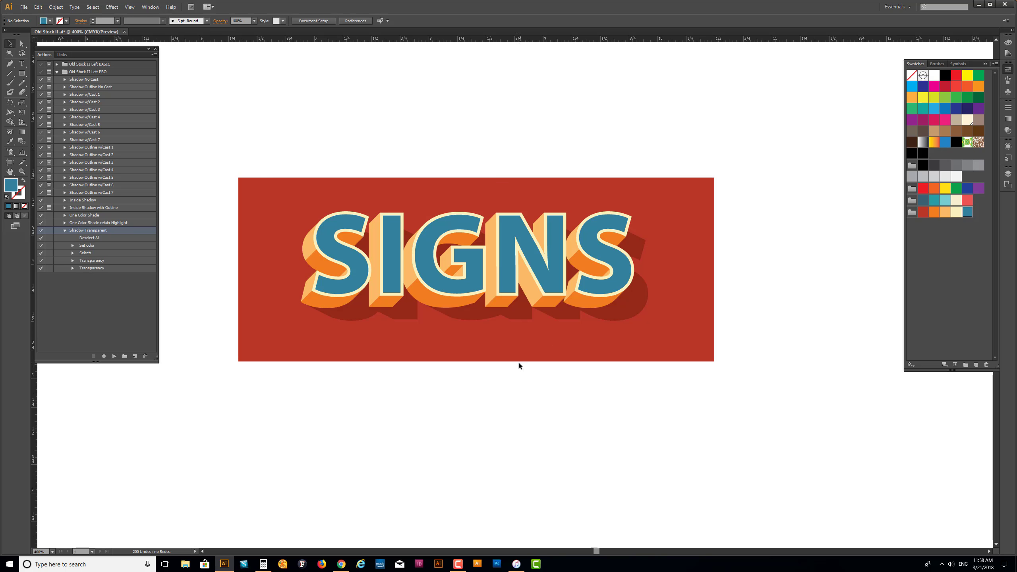
# Recolour the background rectangle slate blue and the lower shade faces of SIGNS teal.
pyautogui.click(338, 346)
pyautogui.click(924, 202)
pyautogui.click(286, 389)
pyautogui.click(319, 301)
pyautogui.click(932, 202)
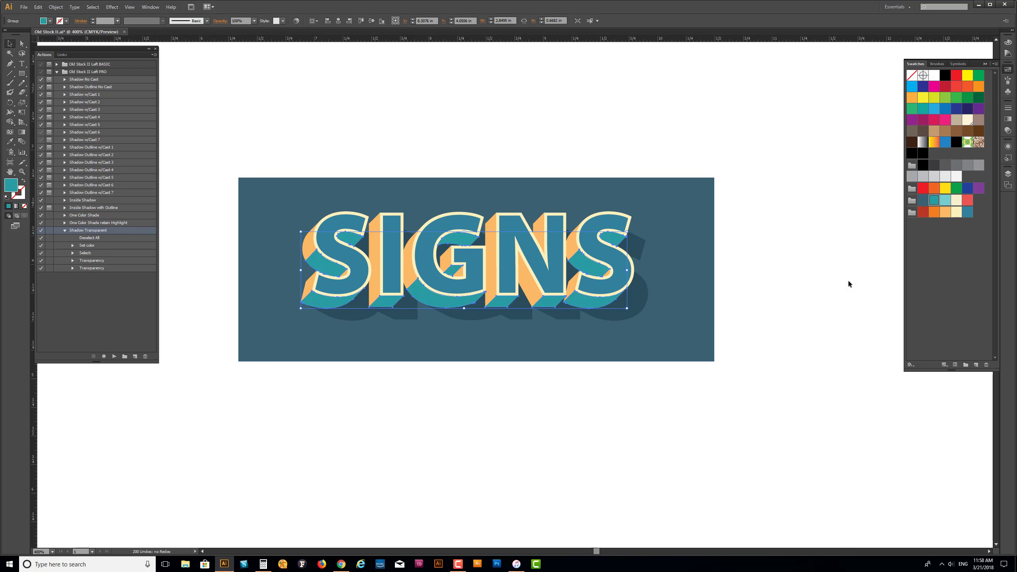
# Recolour the side shade faces of SIGNS light teal and the outline with that colour group's cream swatch.
pyautogui.click(318, 386)
pyautogui.click(308, 289)
pyautogui.click(945, 200)
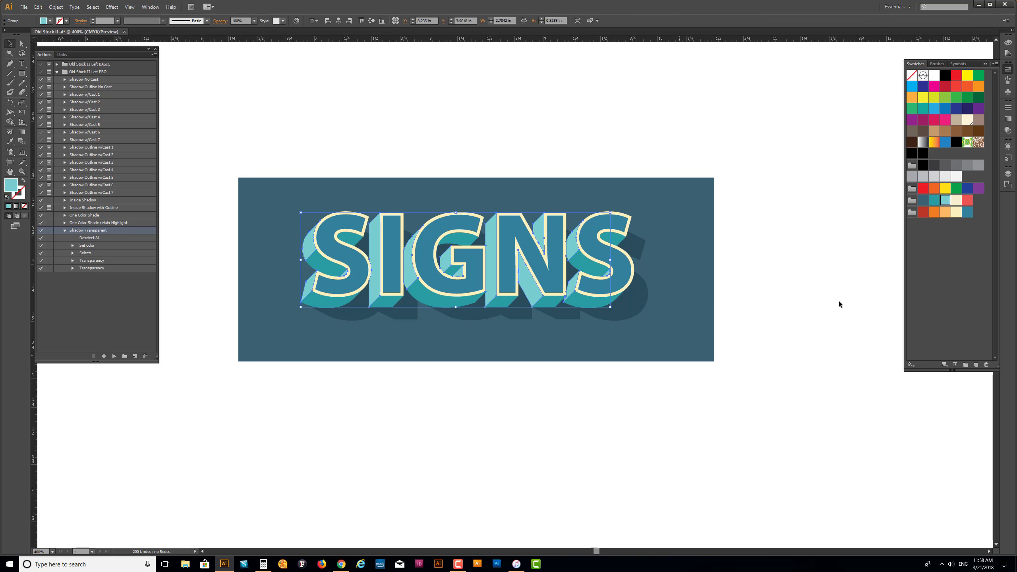
pyautogui.click(450, 419)
pyautogui.click(339, 219)
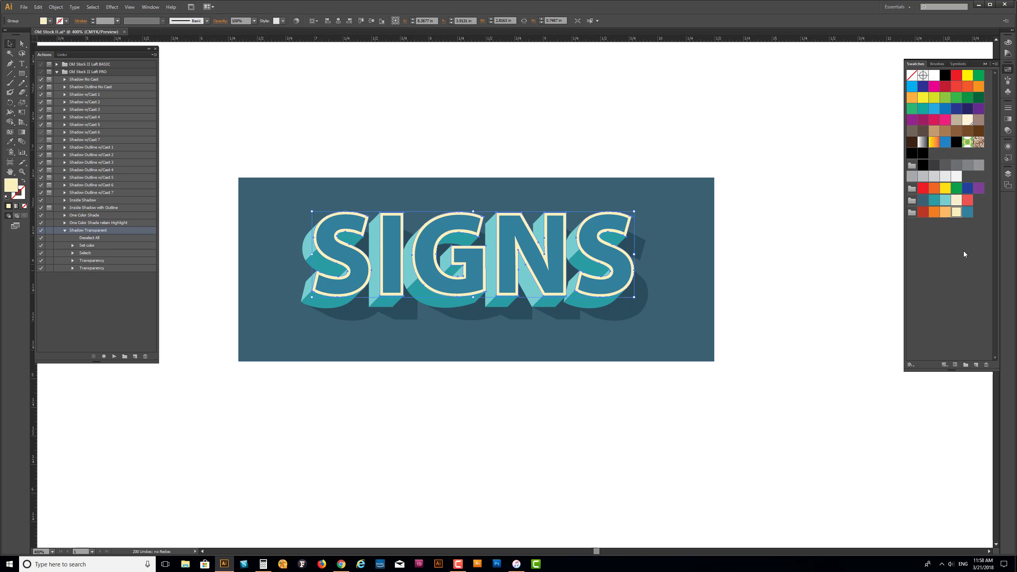
pyautogui.click(499, 412)
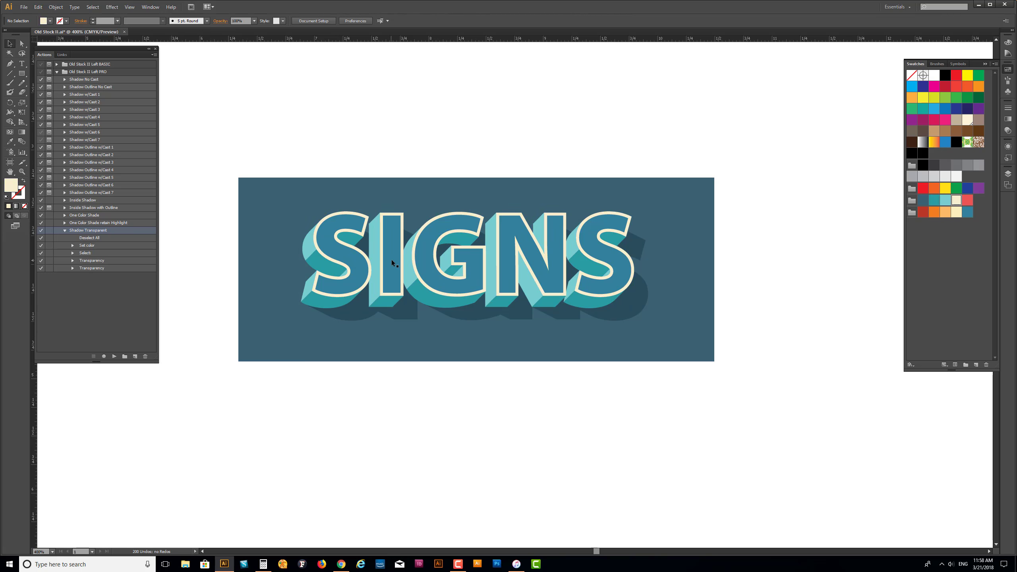
# Fill the SIGNS letters with the coral red swatch.
pyautogui.click(391, 276)
pyautogui.click(967, 200)
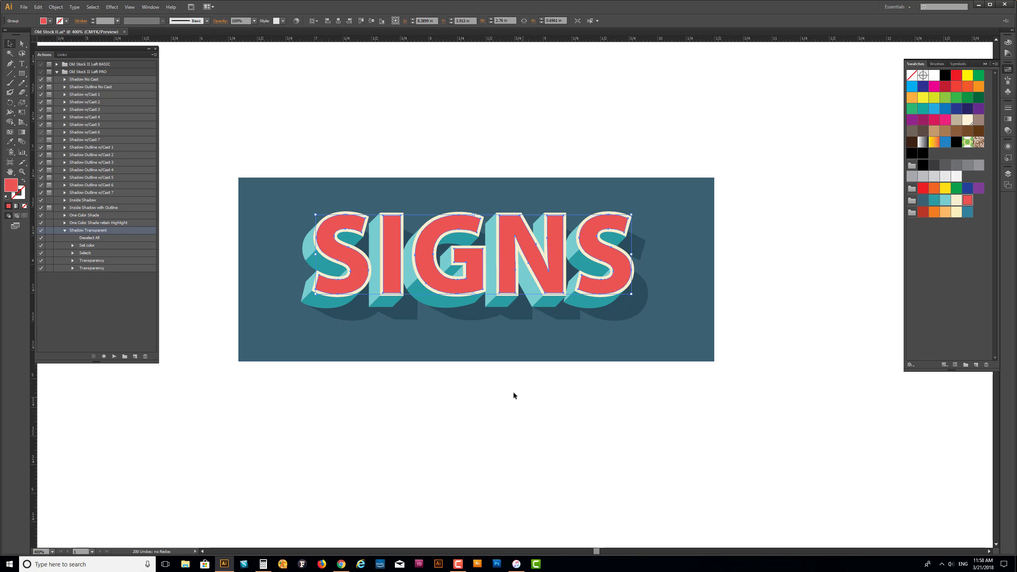
pyautogui.click(521, 399)
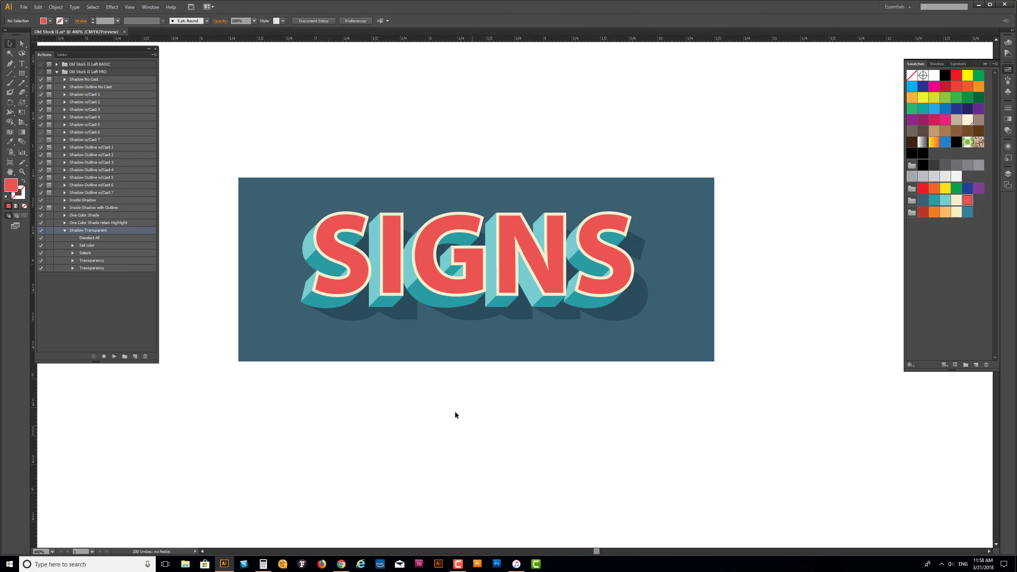
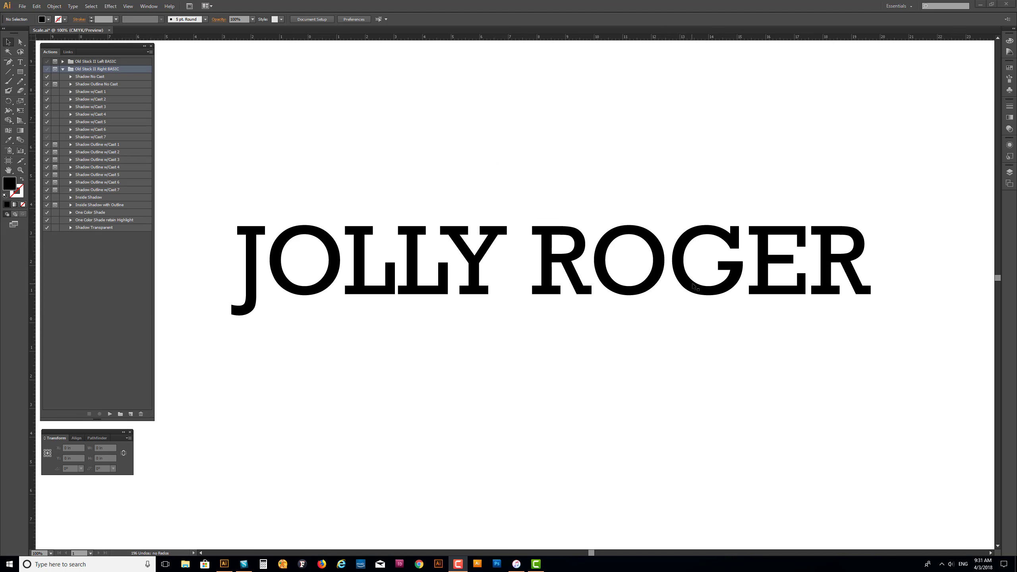
# Run the Old Stock II Right BASIC set's Shadow Outline No Cast action on the JOLLY ROGER lettering.
pyautogui.click(253, 282)
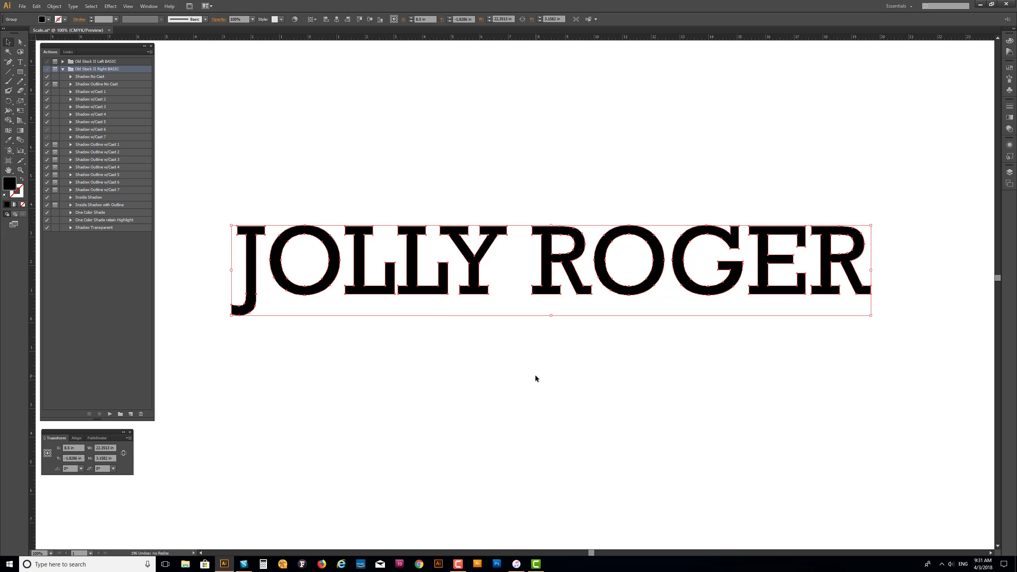
pyautogui.click(418, 357)
pyautogui.moveTo(217, 212); pyautogui.dragTo(902, 335)
pyautogui.click(87, 85)
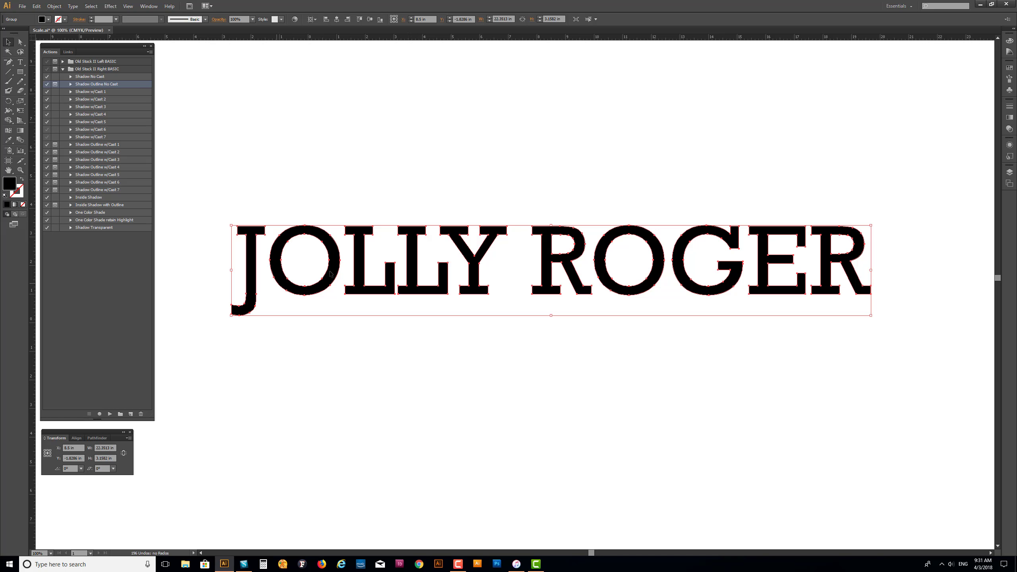
pyautogui.click(110, 414)
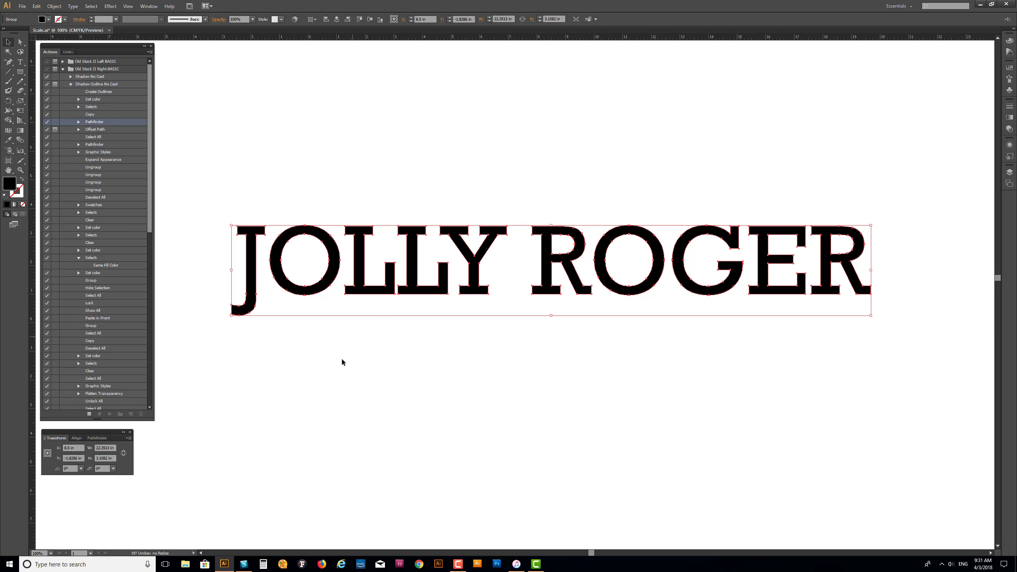
# Set the outline's path offset to 0.09 in, preview it and accept it so the action completes.
pyautogui.moveTo(428, 321); pyautogui.dragTo(428, 333)
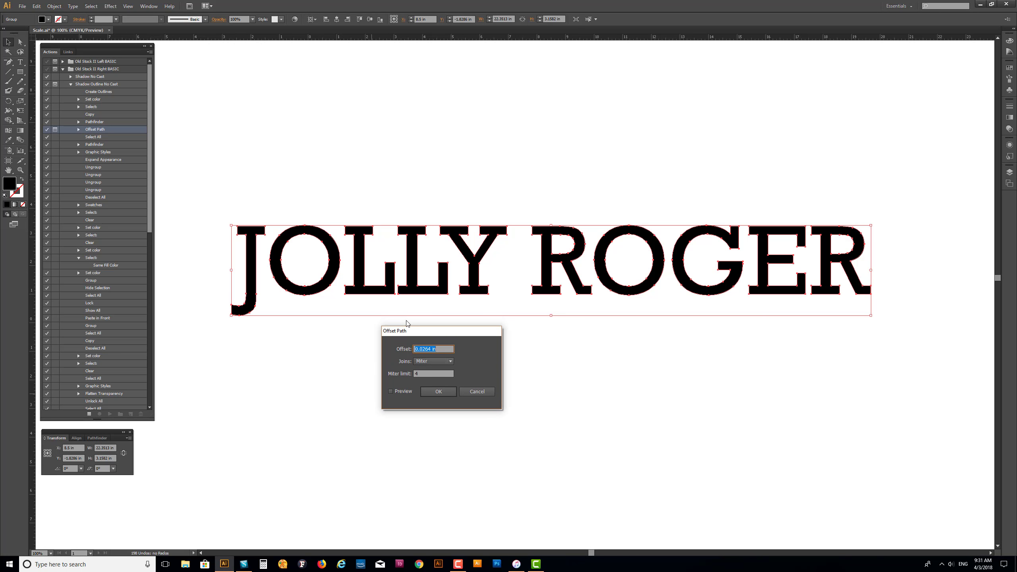
pyautogui.moveTo(437, 348); pyautogui.dragTo(422, 355)
pyautogui.write('9')
pyautogui.click(391, 391)
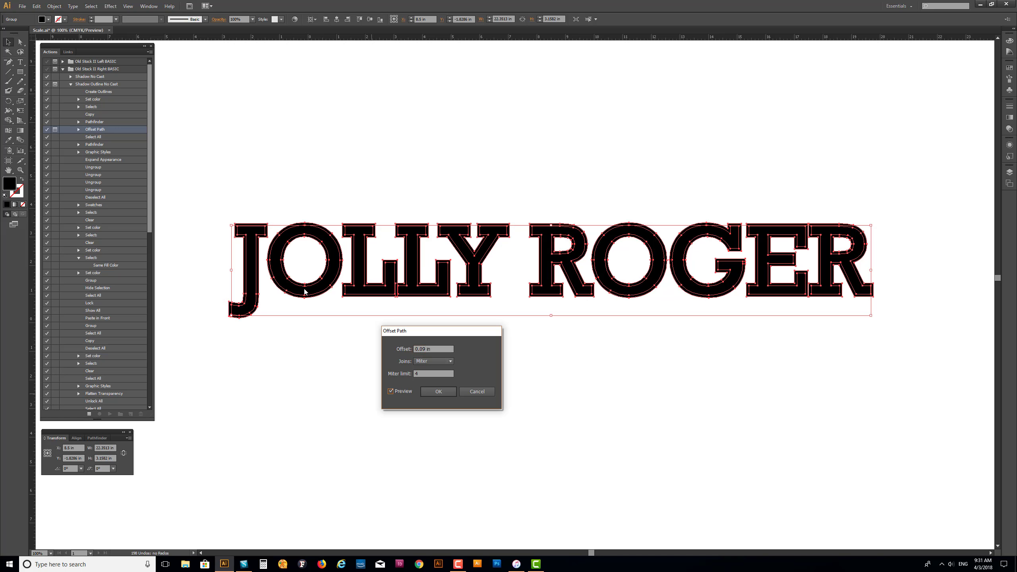
pyautogui.click(435, 392)
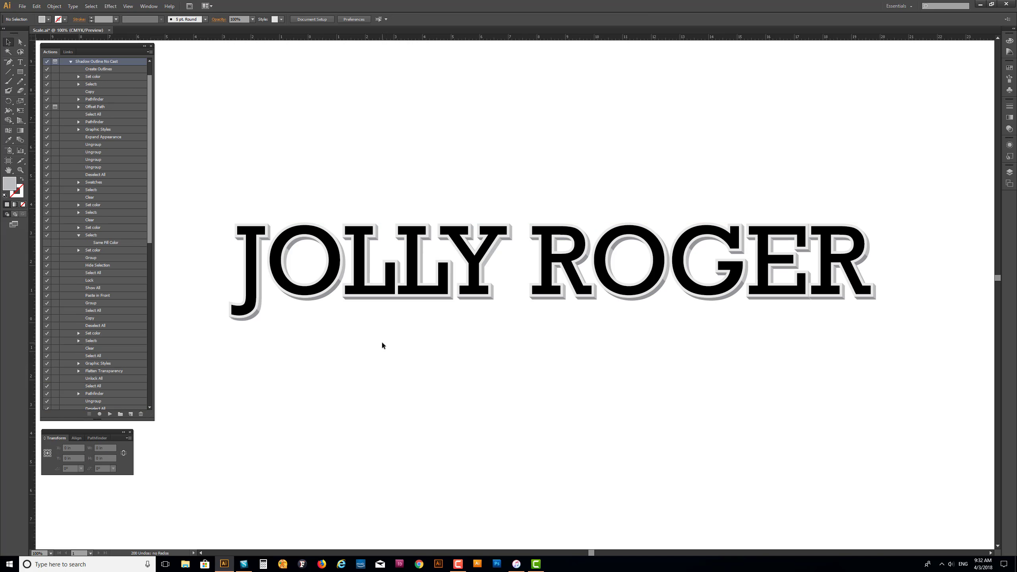
# Delete the light grey outline group around JOLLY ROGER and collapse the expanded action steps.
pyautogui.click(255, 224)
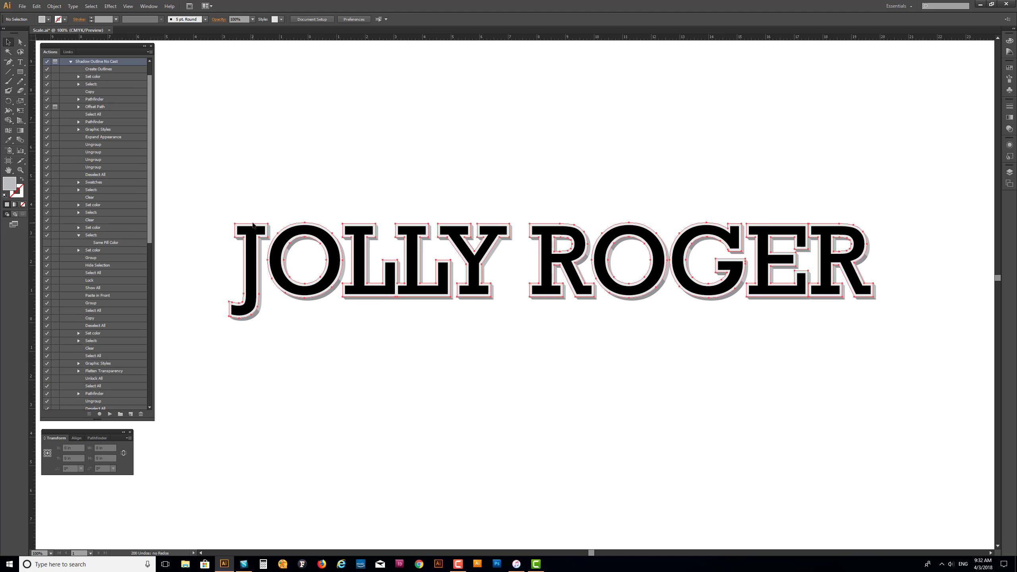
pyautogui.click(341, 232)
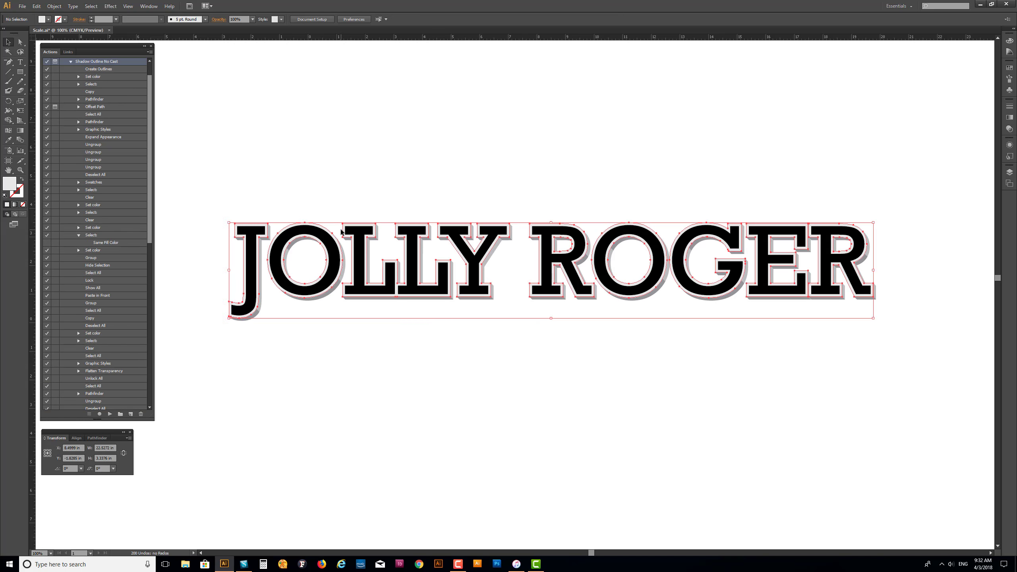
pyautogui.click(69, 61)
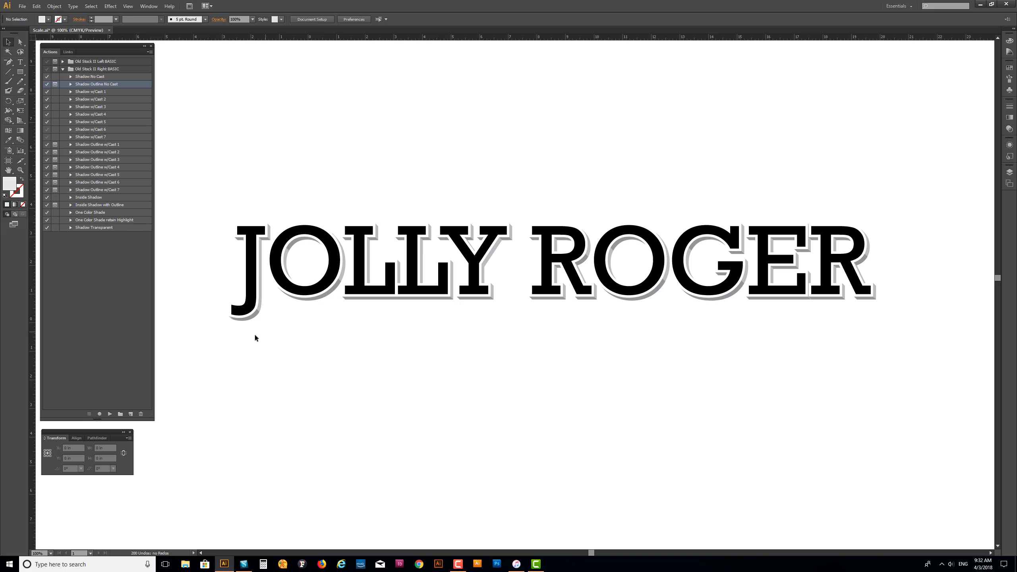
# Run the Right BASIC set's One Color Shade action on the JOLLY ROGER shade and check the merged shade group.
pyautogui.click(79, 213)
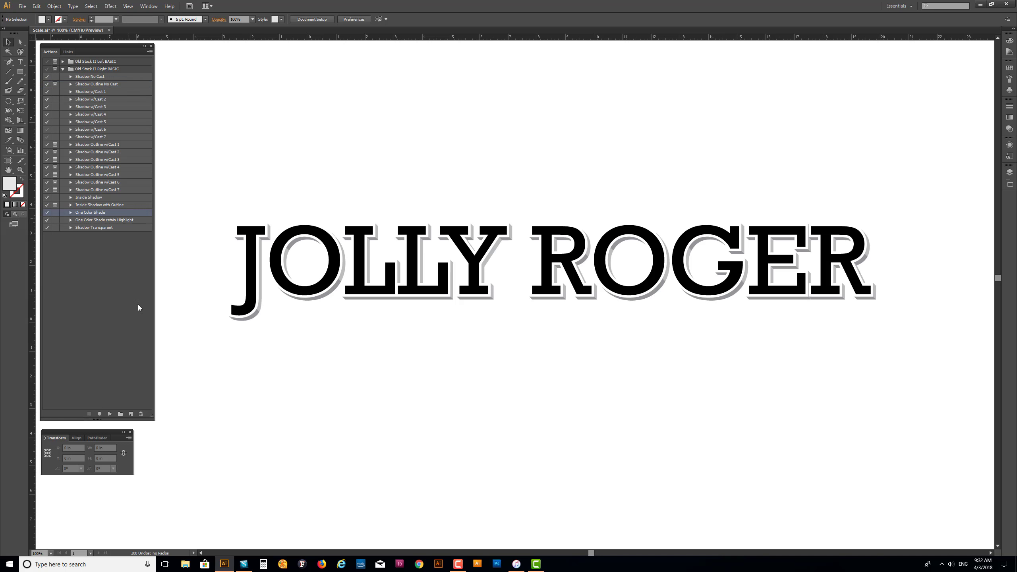
pyautogui.click(110, 413)
pyautogui.click(523, 292)
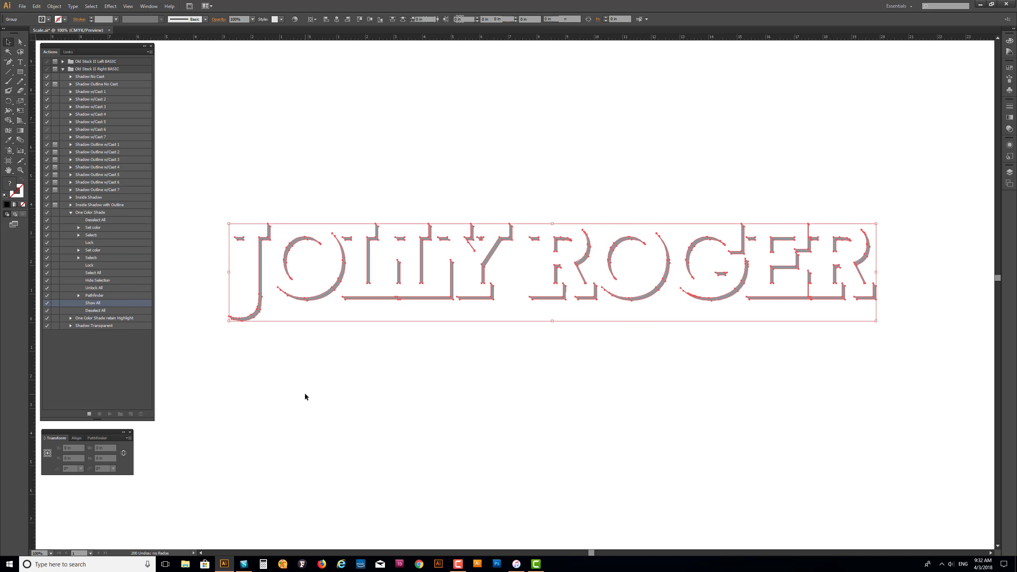
pyautogui.click(259, 279)
pyautogui.click(464, 388)
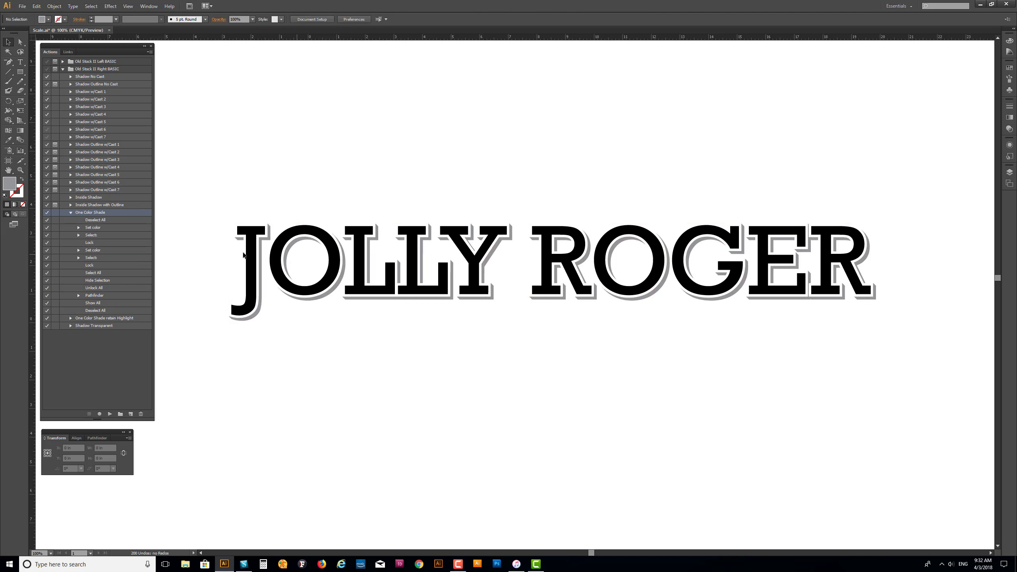
# Fill the JOLLY ROGER letters with dark indigo blue and the shade with a lighter grey.
pyautogui.click(254, 240)
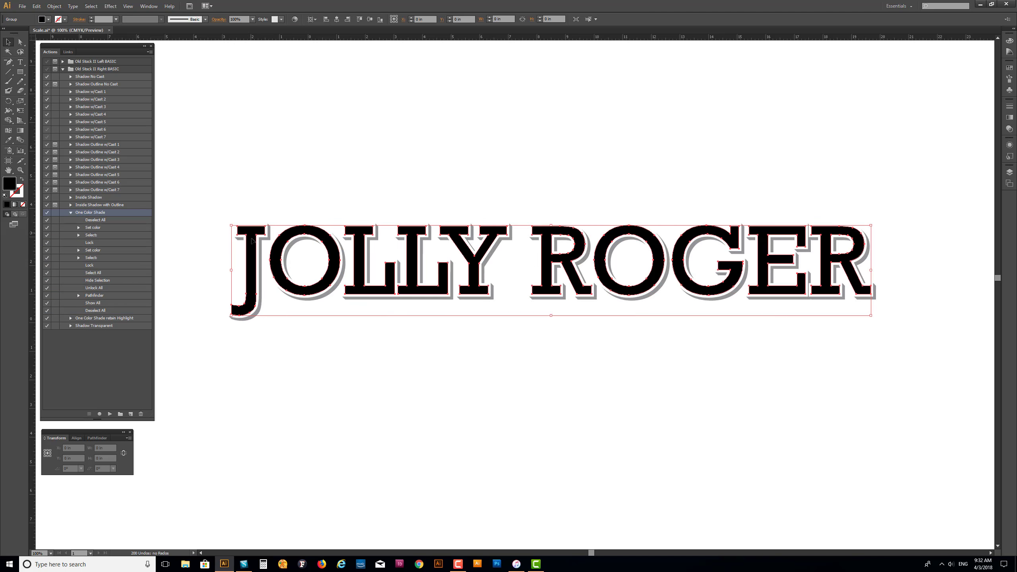
pyautogui.click(1010, 69)
pyautogui.click(968, 107)
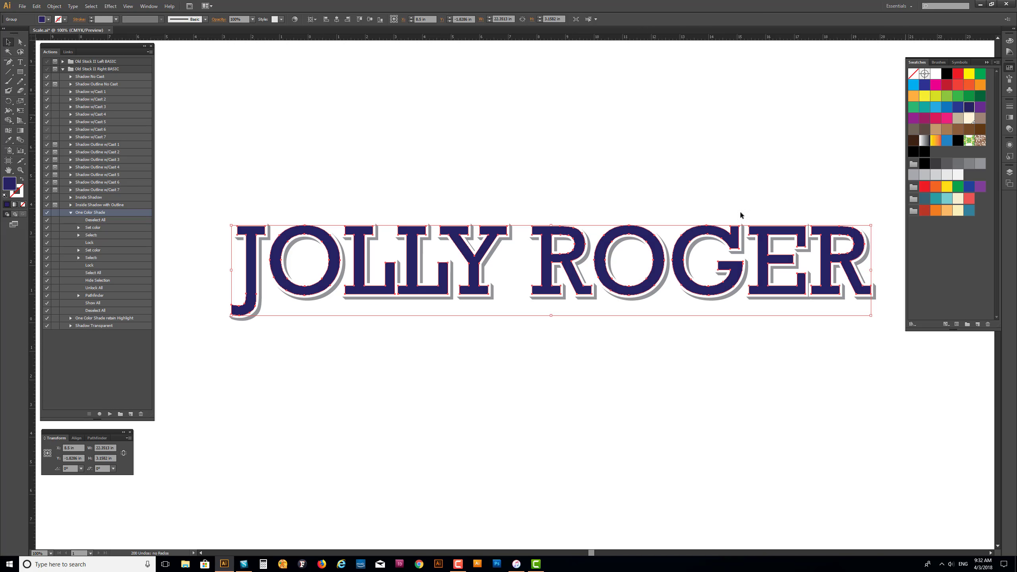
pyautogui.click(446, 157)
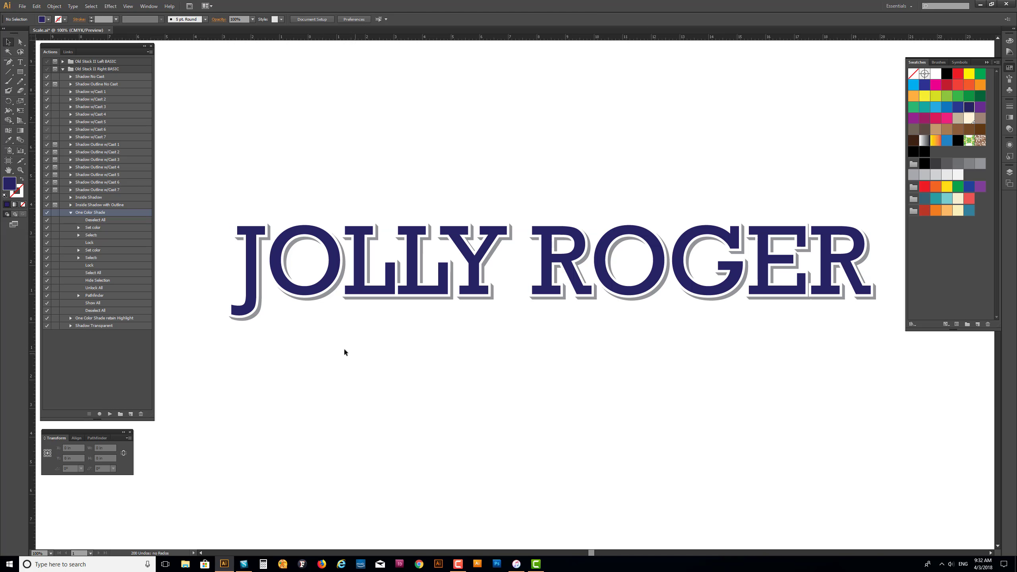
pyautogui.click(254, 314)
pyautogui.click(925, 175)
pyautogui.click(328, 398)
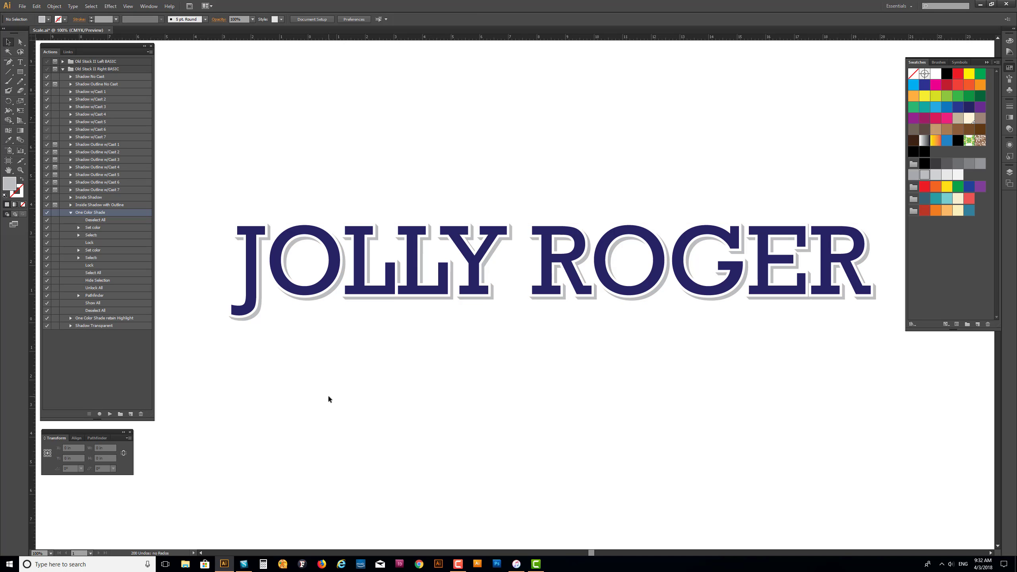
# Apply a horizontal Arc warp effect with 11% bend to the JOLLY ROGER letters and their shade, previewing it before accepting.
pyautogui.hscroll(1, 478, 371)
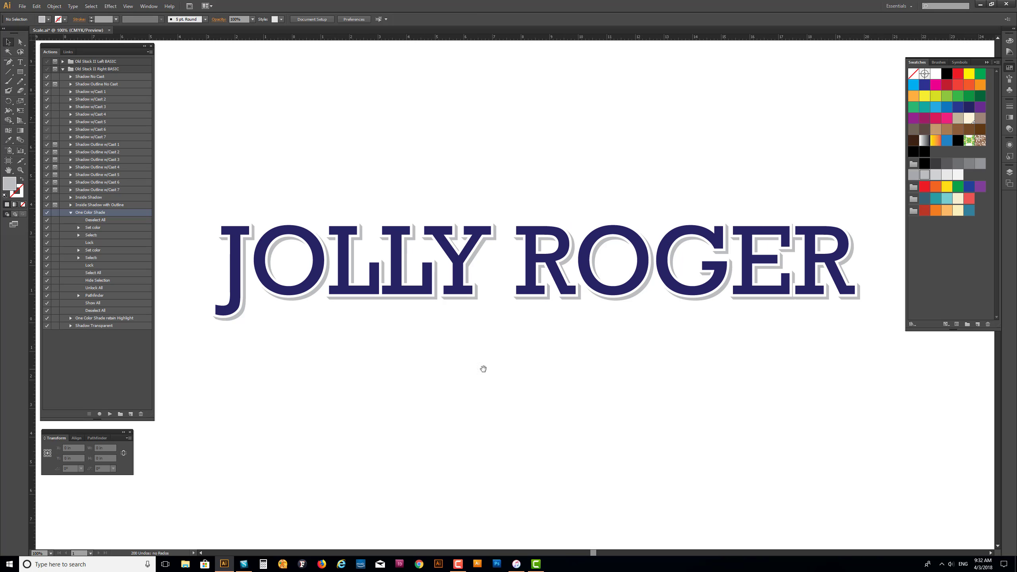
pyautogui.click(987, 62)
pyautogui.moveTo(181, 186); pyautogui.dragTo(959, 381)
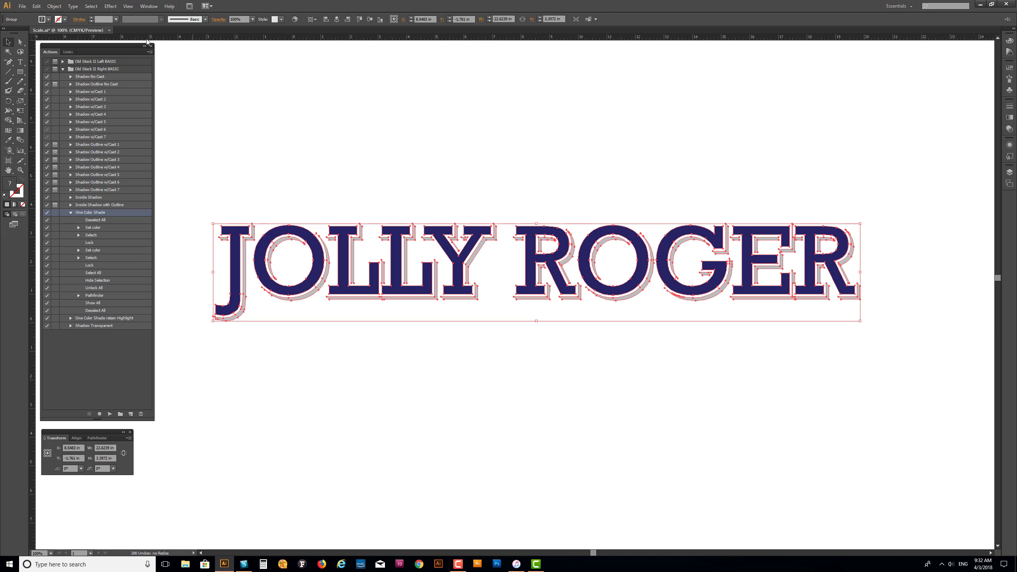
pyautogui.click(110, 6)
pyautogui.moveTo(136, 110)
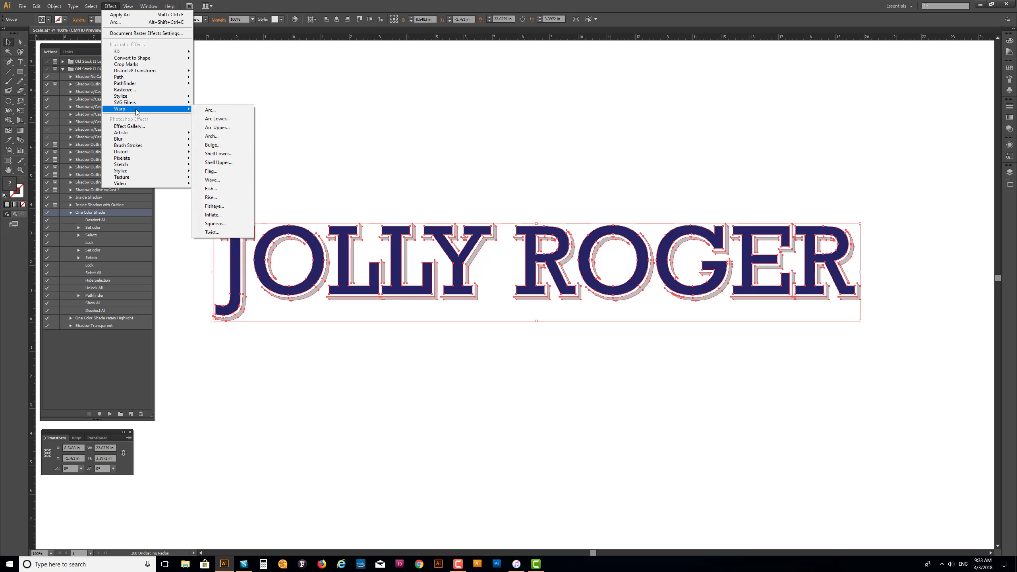
pyautogui.click(217, 114)
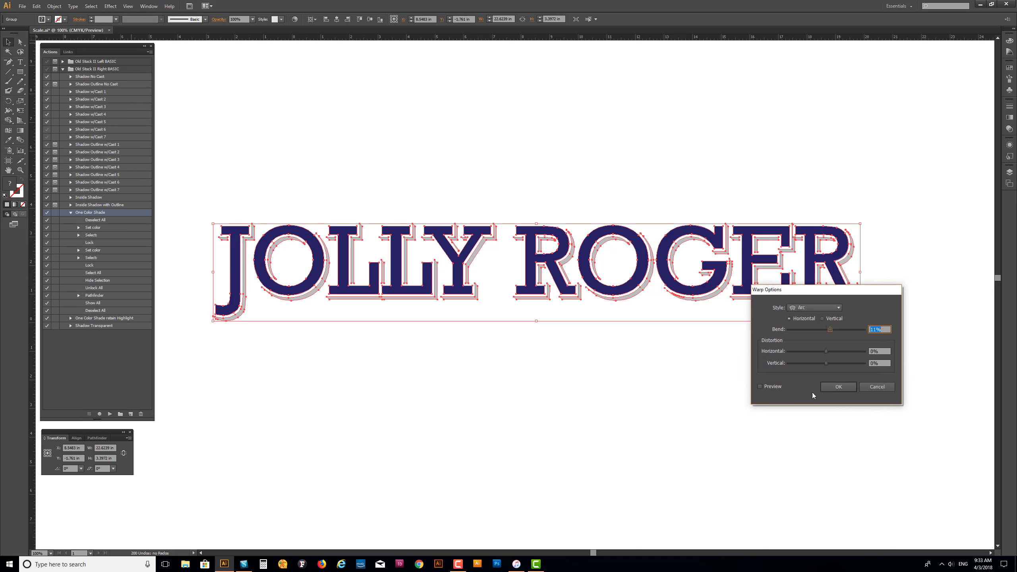
pyautogui.click(760, 387)
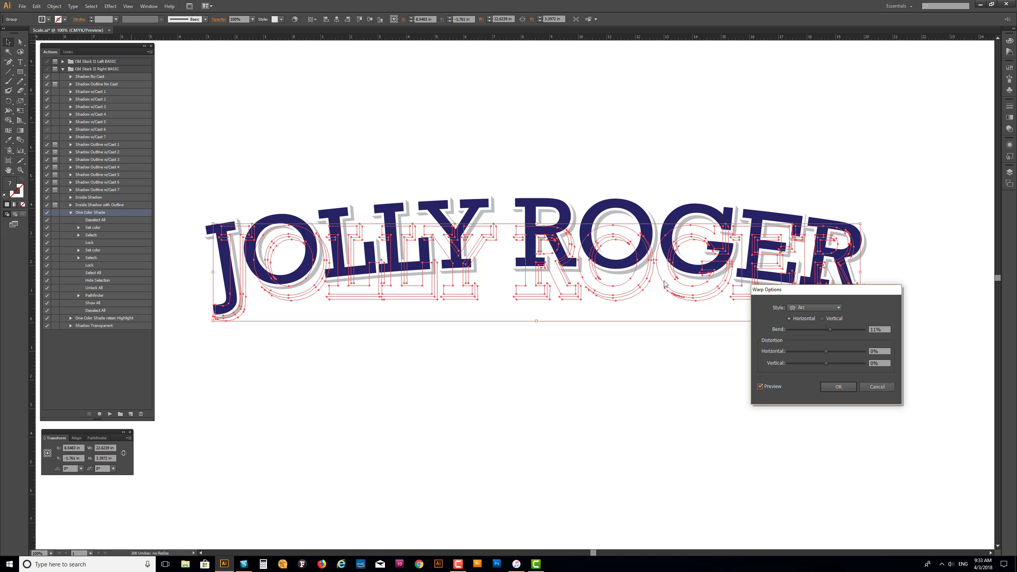
pyautogui.click(838, 386)
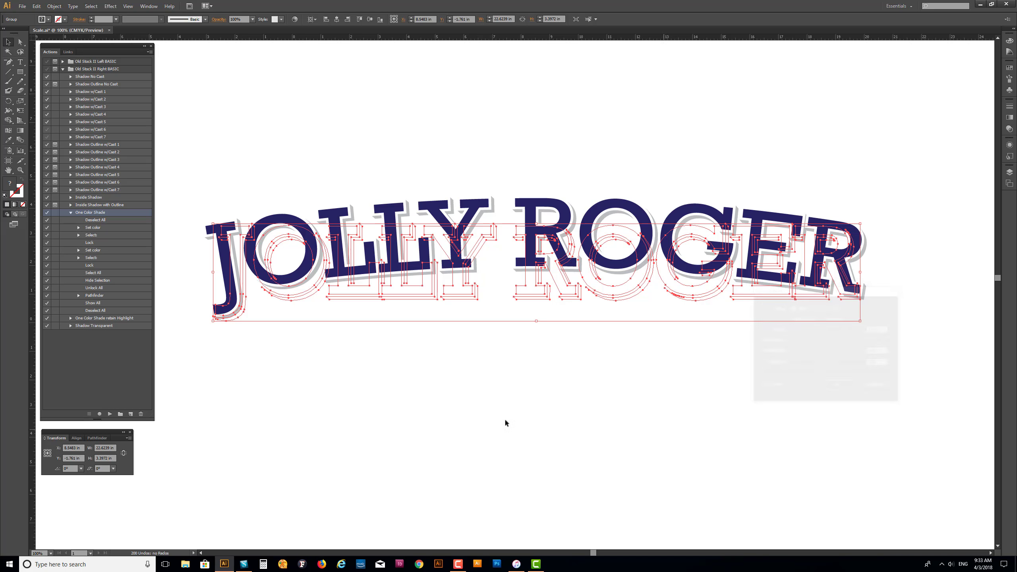
pyautogui.click(415, 395)
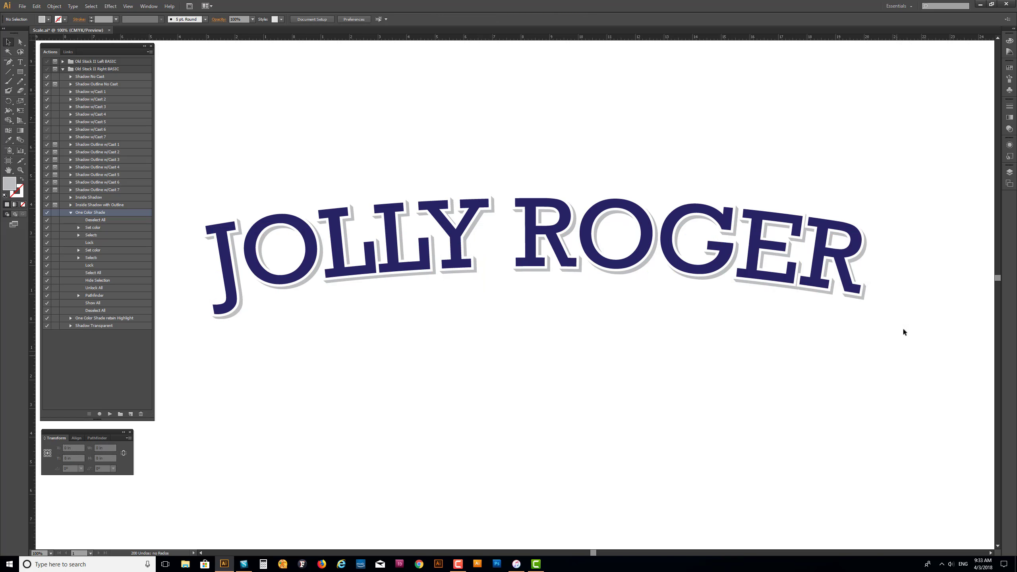
# Show the hidden lower layer containing the SEATTLE, WA line beneath the arched JOLLY ROGER lettering.
pyautogui.click(1010, 183)
pyautogui.click(914, 167)
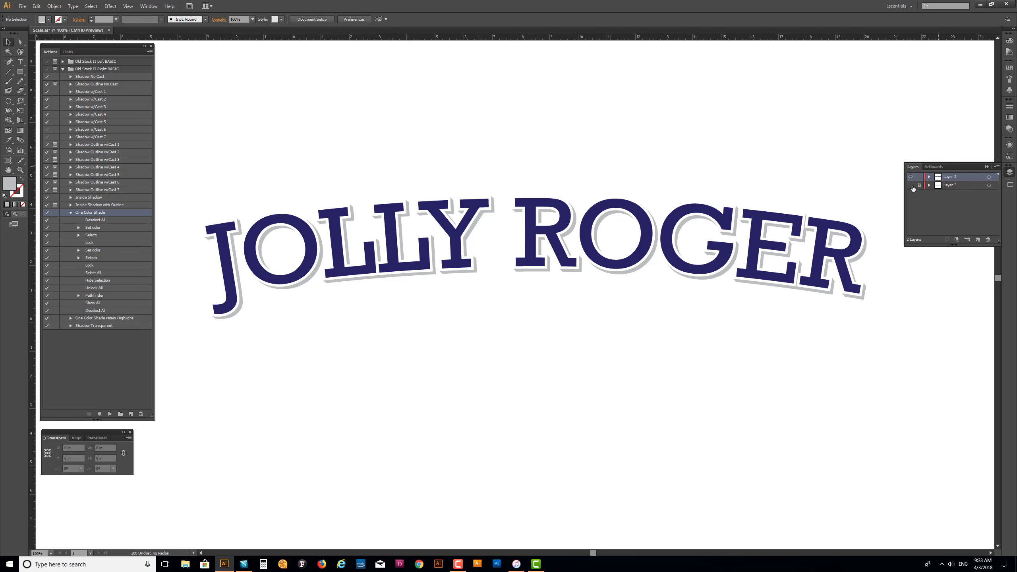
pyautogui.click(910, 185)
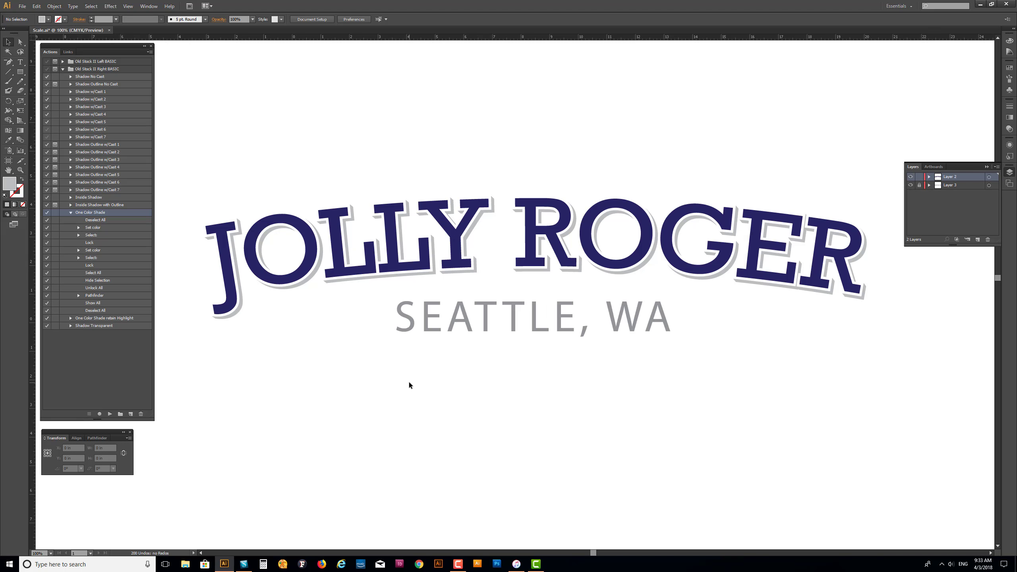
pyautogui.click(1009, 173)
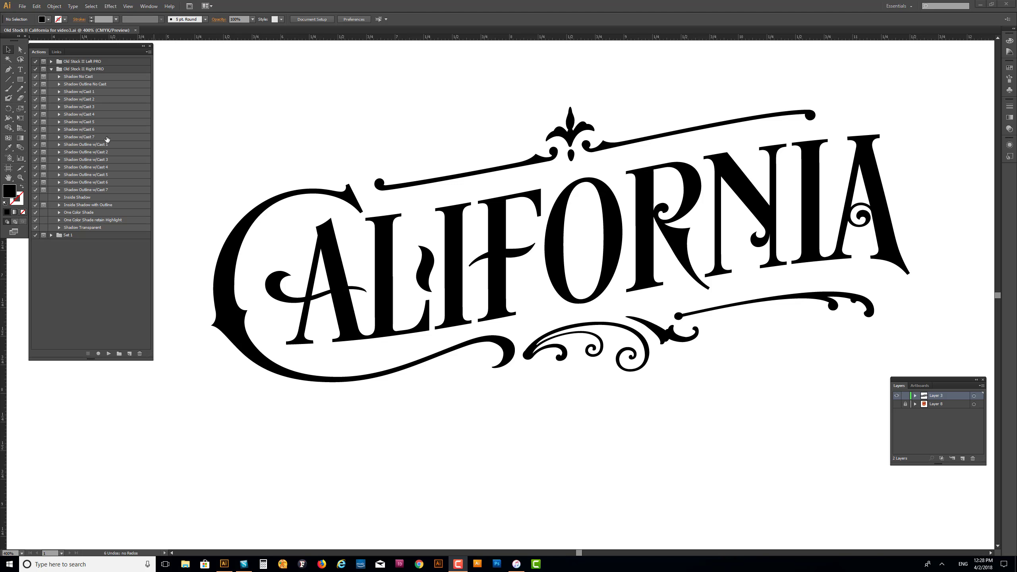
# Run the Right PRO set's Shadow Outline w/Cast 3 action on all the CALIFORNIA lettering and ornaments.
pyautogui.click(101, 160)
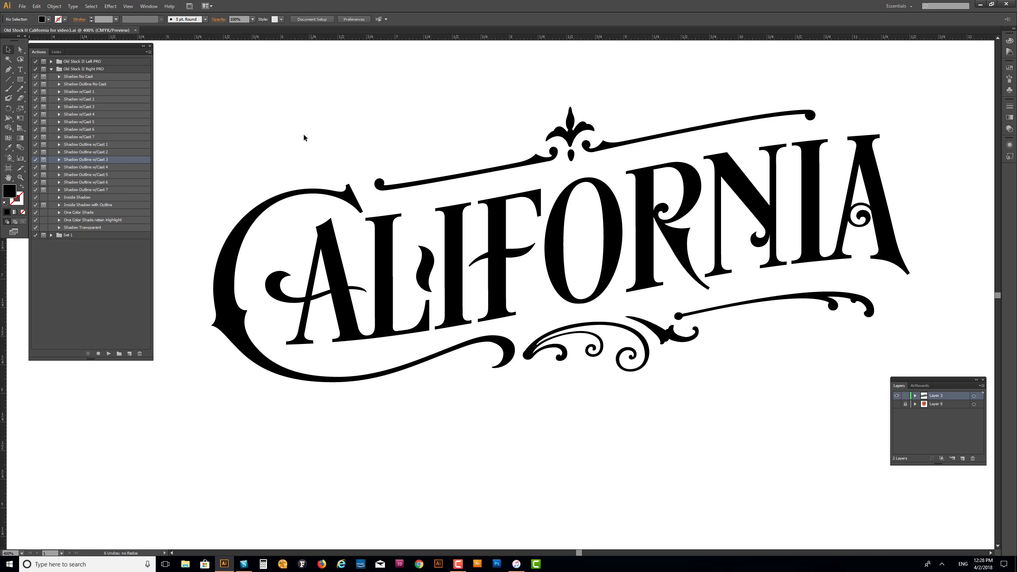
pyautogui.moveTo(215, 82); pyautogui.dragTo(700, 413)
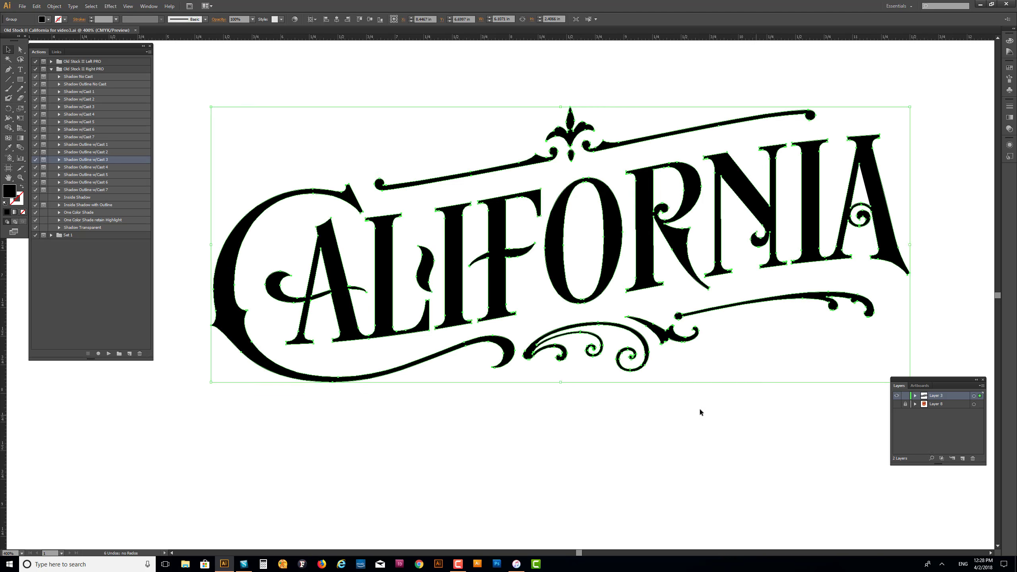
pyautogui.click(108, 353)
pyautogui.click(519, 292)
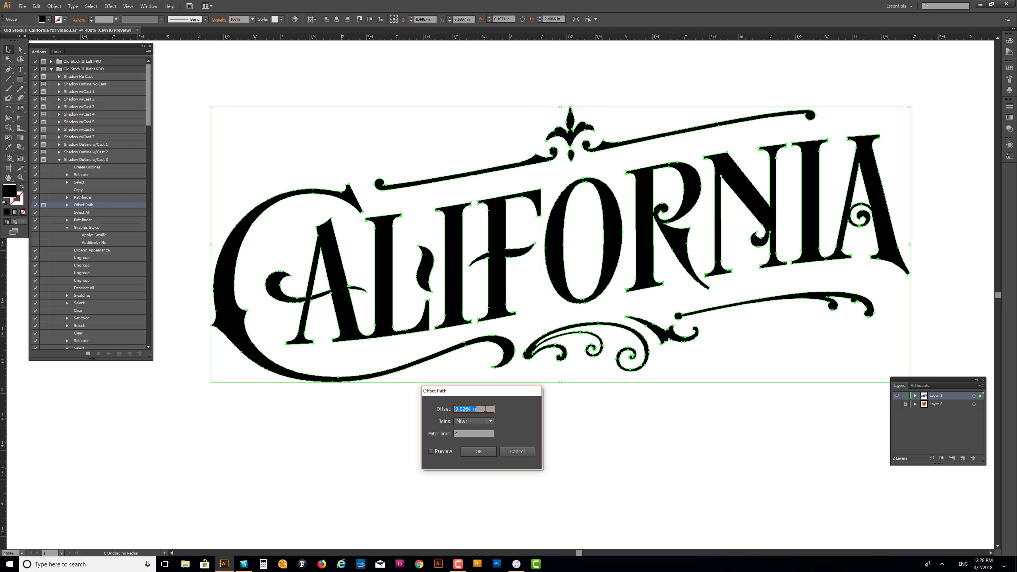
# Set the CALIFORNIA outline's path offset to 0.04 in, preview it and accept it so the action proceeds.
pyautogui.moveTo(485, 408); pyautogui.dragTo(465, 413)
pyautogui.click(430, 451)
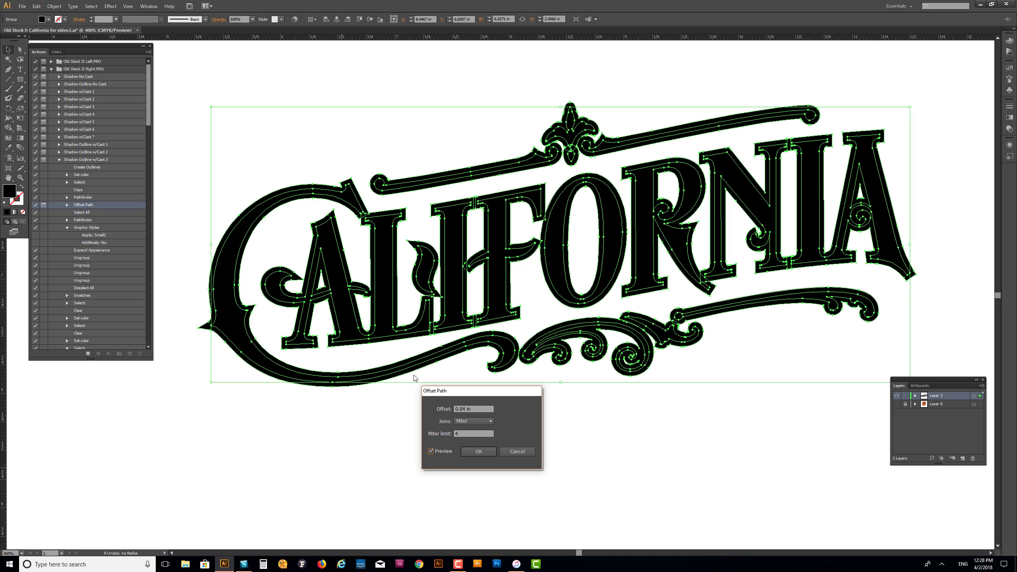
pyautogui.click(481, 451)
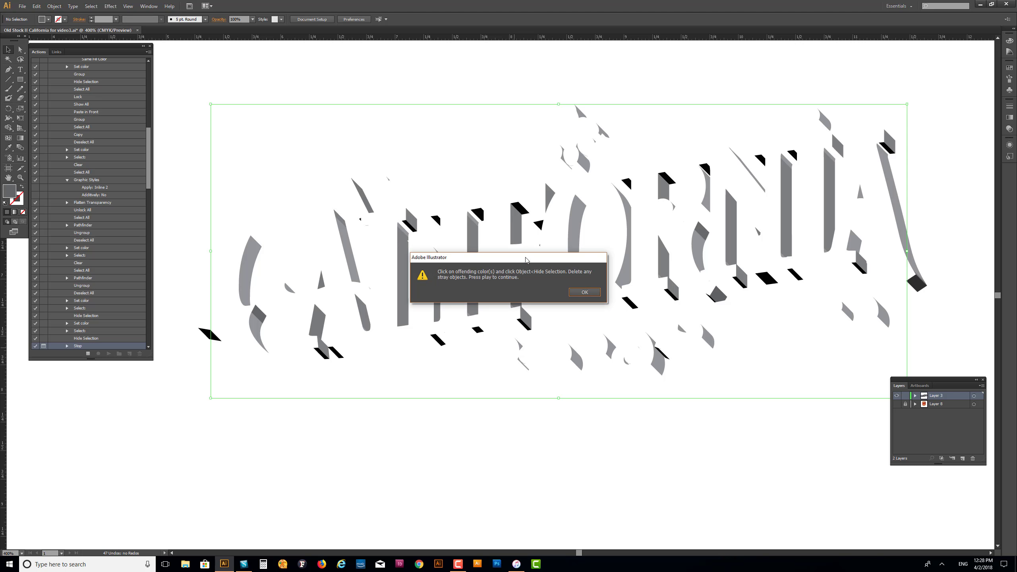
# Dismiss the action's stop message and delete the stray black shadow pieces by the C's spur and beneath the first A and L.
pyautogui.moveTo(540, 263); pyautogui.dragTo(541, 416)
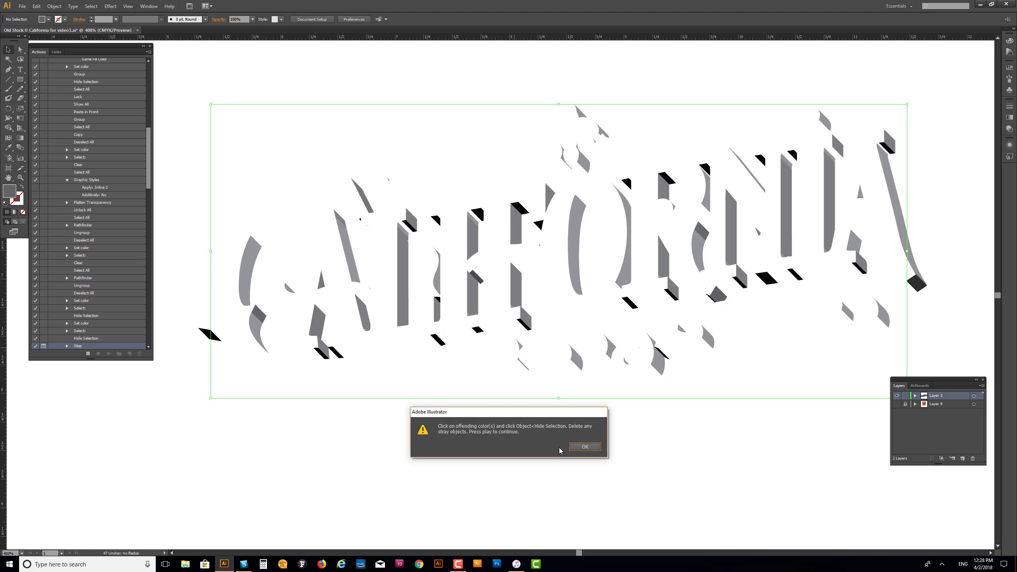
pyautogui.click(586, 447)
pyautogui.click(209, 334)
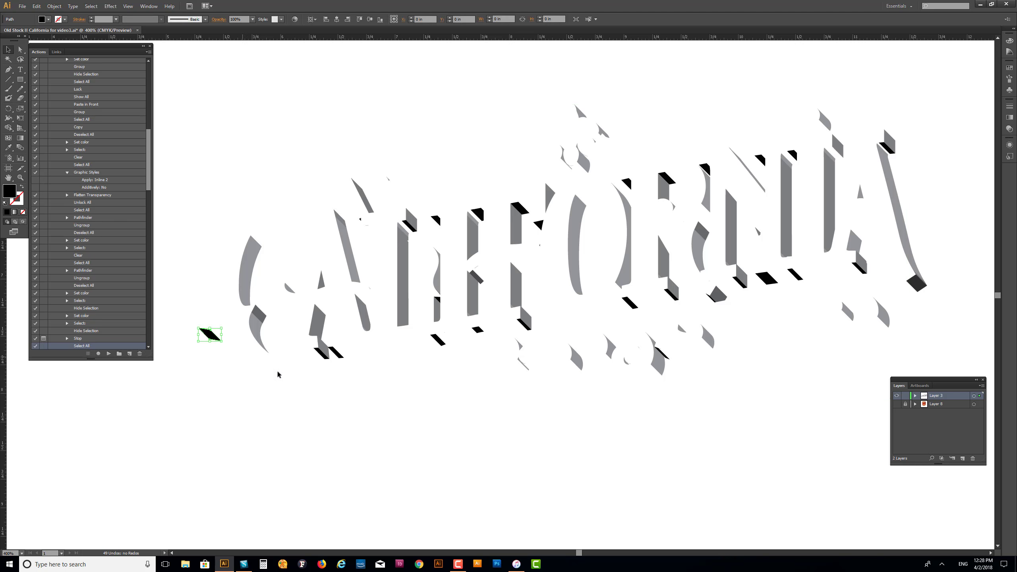
pyautogui.keyDown('shift'); pyautogui.click(323, 354); pyautogui.keyUp('shift')
pyautogui.keyDown('shift'); pyautogui.click(337, 356); pyautogui.keyUp('shift')
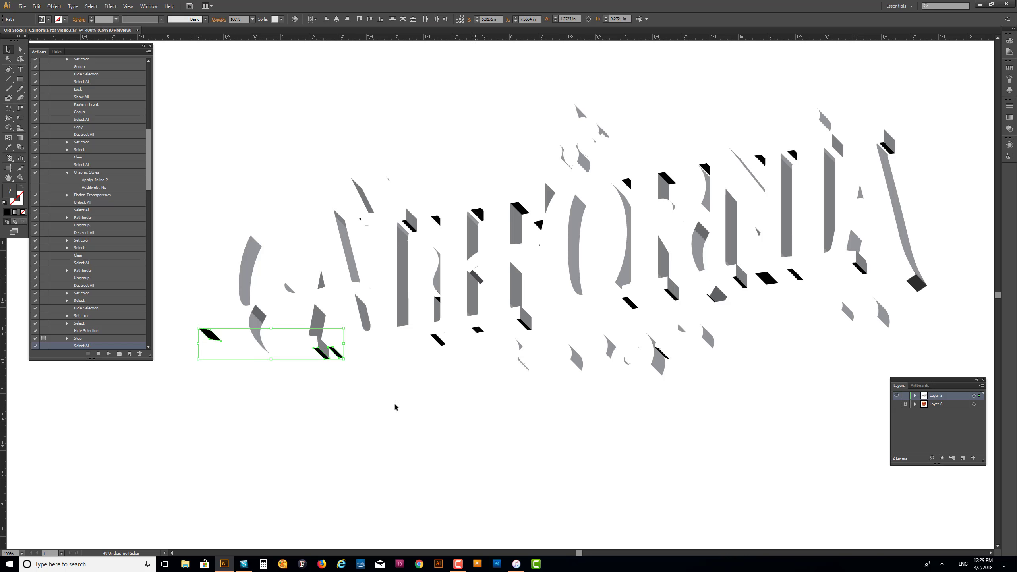
pyautogui.keyDown('shift'); pyautogui.click(440, 340); pyautogui.keyUp('shift')
pyautogui.hotkey('ctrl', 'shift', 'b')
pyautogui.press('Delete')
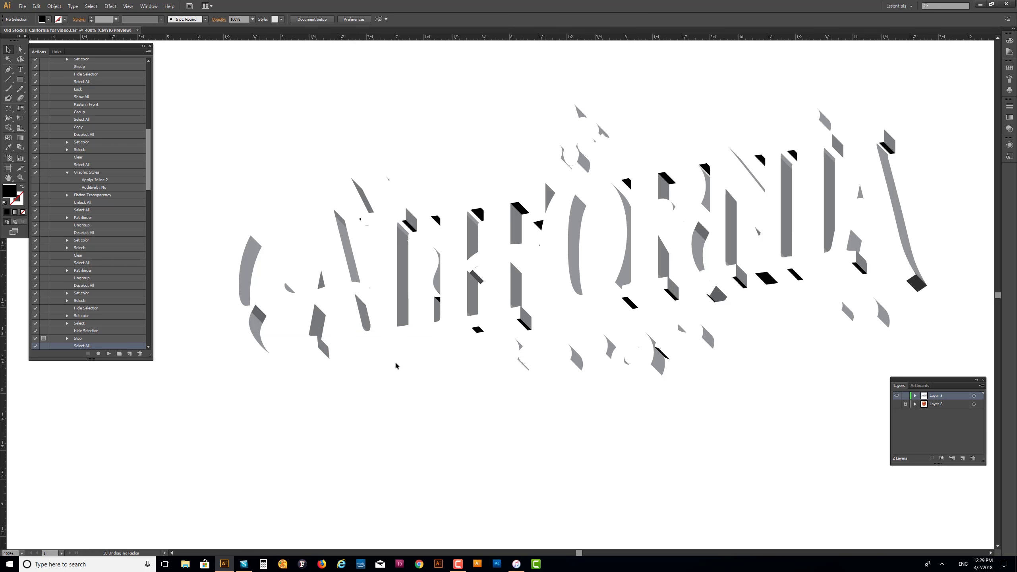
# Delete the stray black shadow pieces beneath the first I, the F and the R.
pyautogui.click(477, 329)
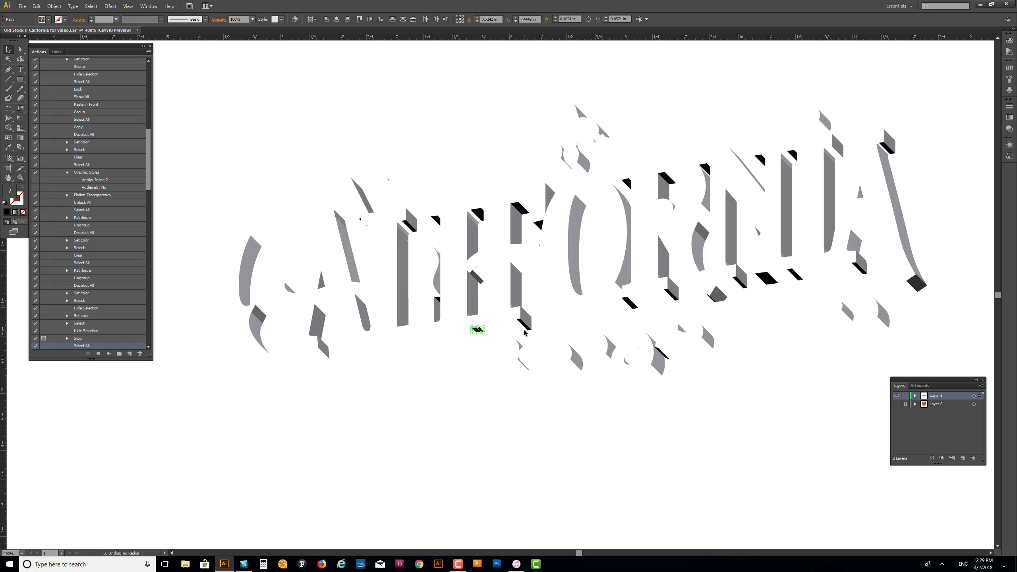
pyautogui.keyDown('shift'); pyautogui.click(525, 325); pyautogui.keyUp('shift')
pyautogui.keyDown('shift'); pyautogui.click(631, 305); pyautogui.keyUp('shift')
pyautogui.keyDown('shift'); pyautogui.click(671, 297); pyautogui.keyUp('shift')
pyautogui.hotkey('ctrl', 'shift', 'b')
pyautogui.press('Delete')
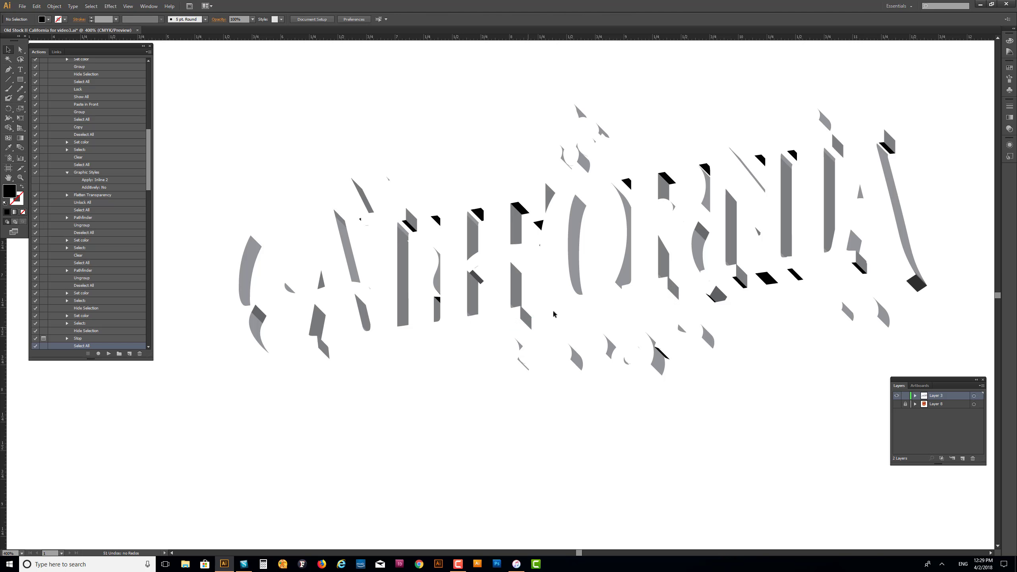
# Delete the black shadow pieces along the tops of the first A, L, I and F, plus those at the F's crossbar and L's foot.
pyautogui.moveTo(424, 203); pyautogui.dragTo(448, 234)
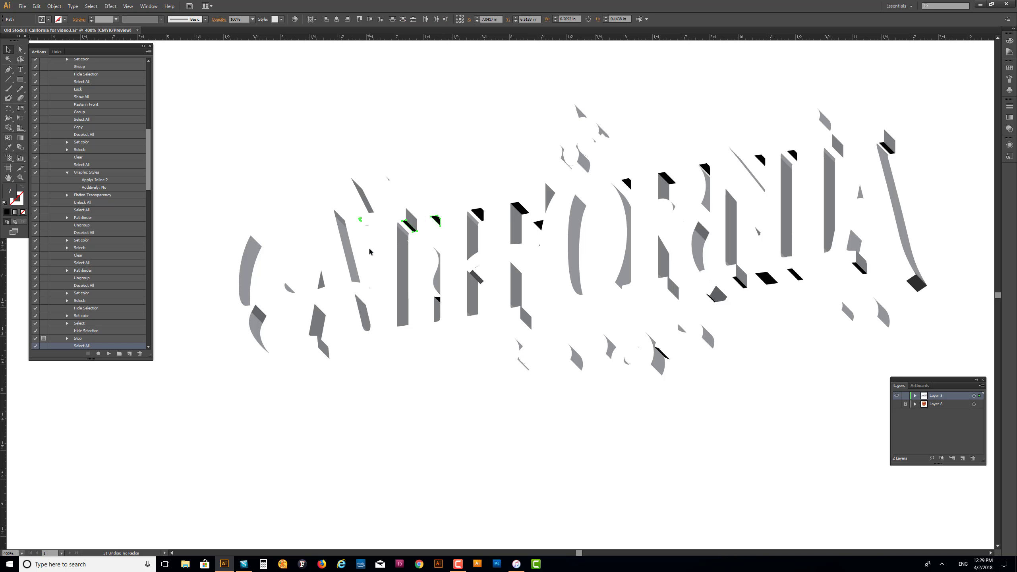
pyautogui.press('Delete')
pyautogui.moveTo(473, 196); pyautogui.dragTo(492, 222)
pyautogui.press('Delete')
pyautogui.click(523, 209)
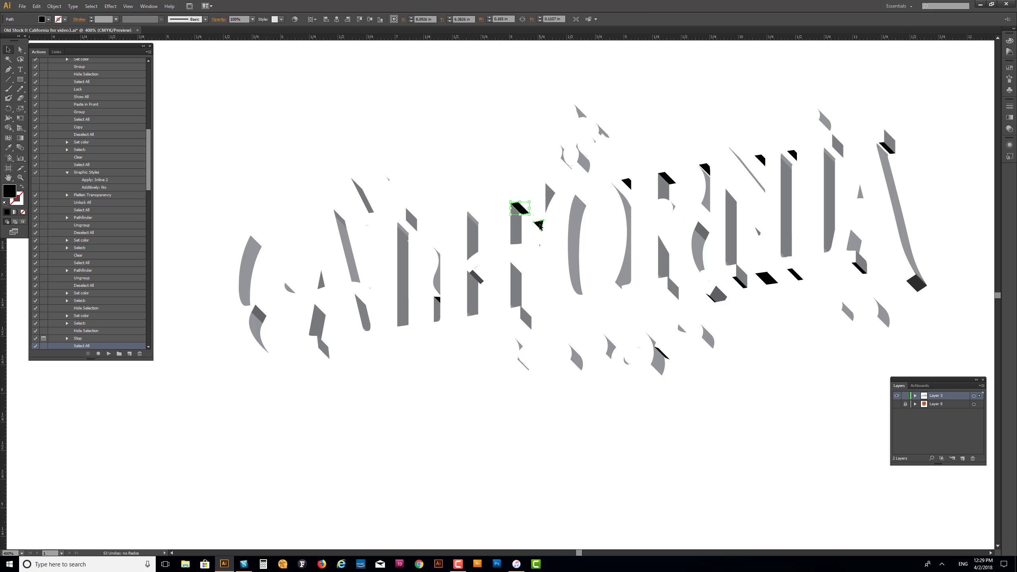
pyautogui.keyDown('shift'); pyautogui.click(478, 277); pyautogui.keyUp('shift')
pyautogui.keyDown('shift'); pyautogui.click(438, 301); pyautogui.keyUp('shift')
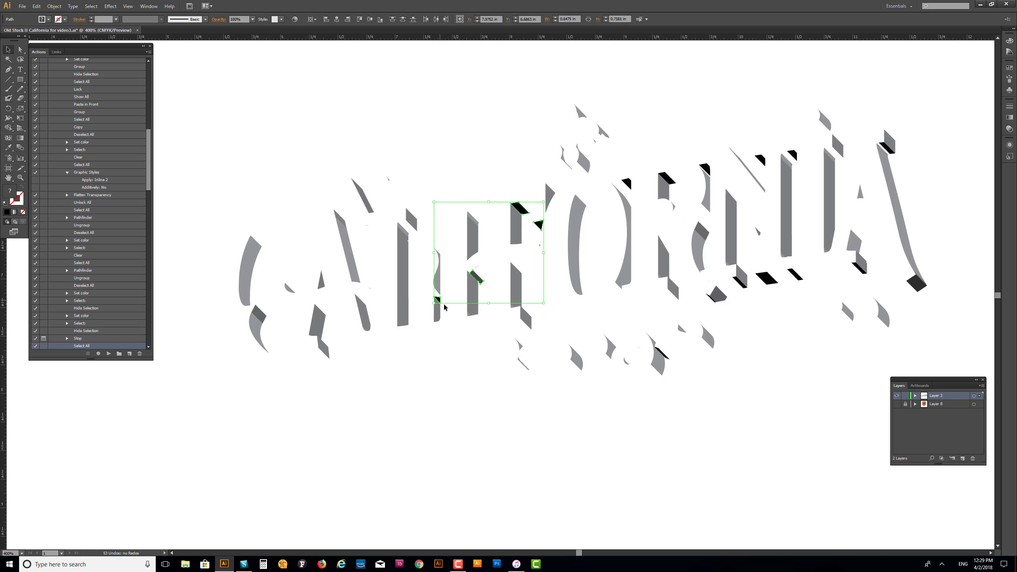
pyautogui.press('Delete')
# Delete the black shadow pieces on the lower flourish, at the R's tail and beneath the N and second I.
pyautogui.click(660, 354)
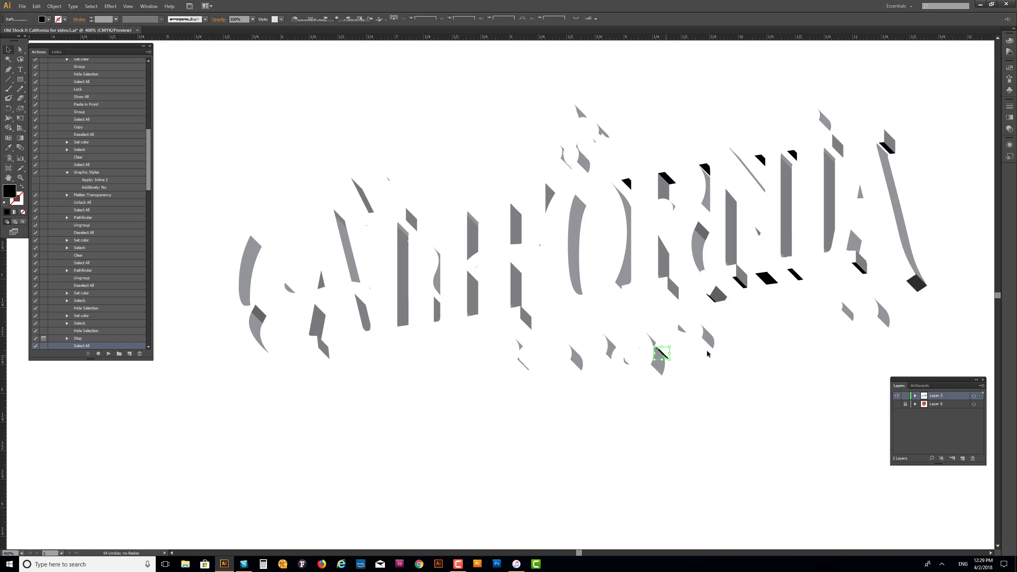
pyautogui.keyDown('shift'); pyautogui.click(708, 296); pyautogui.keyUp('shift')
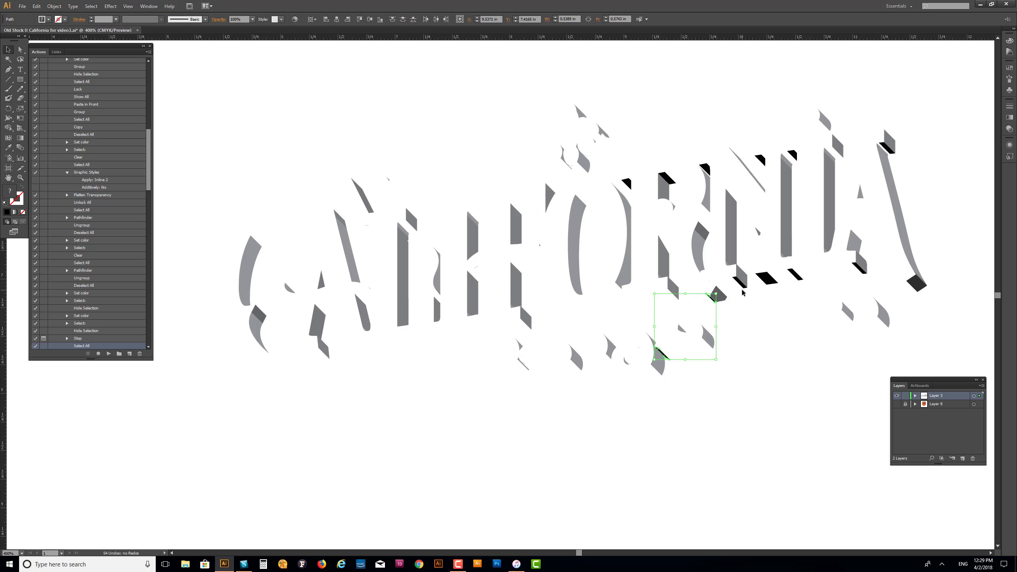
pyautogui.keyDown('shift'); pyautogui.click(741, 283); pyautogui.keyUp('shift')
pyautogui.keyDown('shift'); pyautogui.click(767, 279); pyautogui.keyUp('shift')
pyautogui.keyDown('shift'); pyautogui.click(798, 279); pyautogui.keyUp('shift')
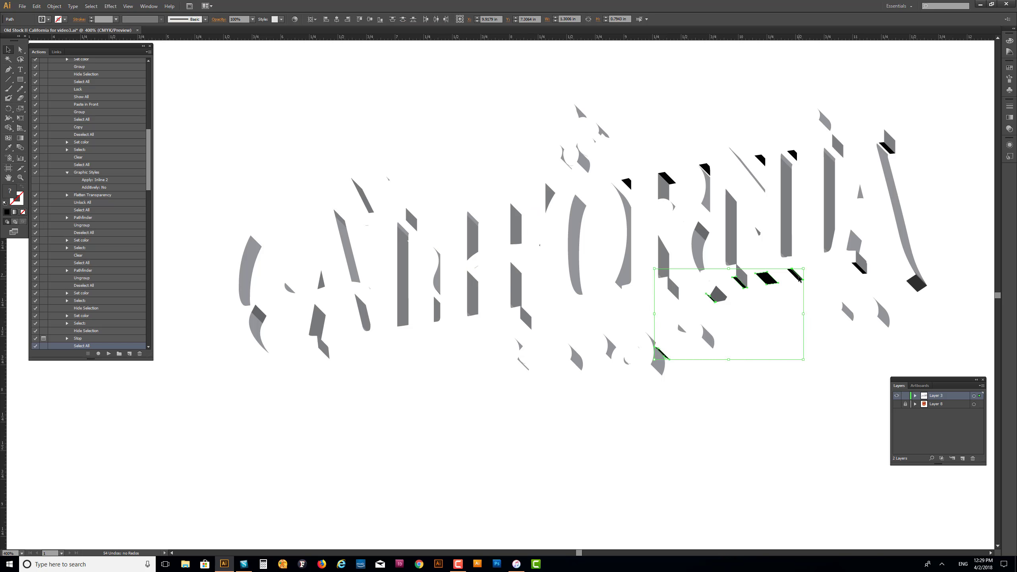
pyautogui.press('Delete')
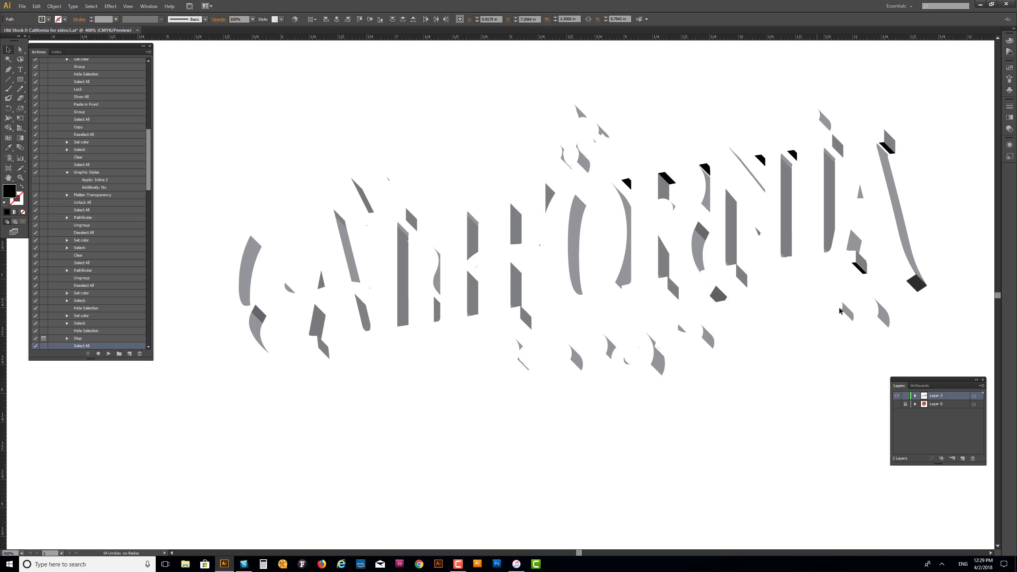
# Delete the black shadow pieces around the final A and at the N's upper right serif.
pyautogui.click(858, 267)
pyautogui.keyDown('shift'); pyautogui.click(889, 151); pyautogui.keyUp('shift')
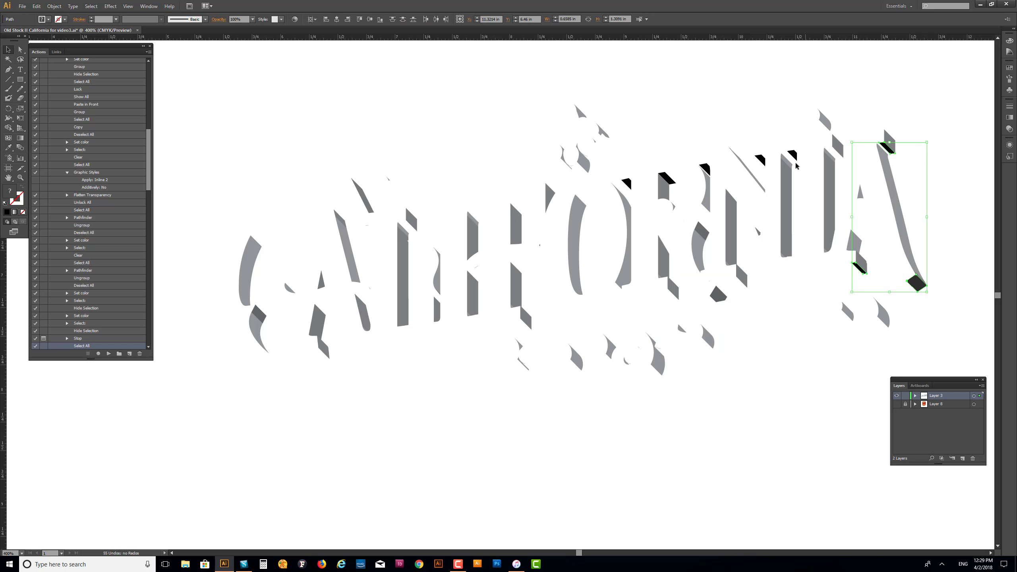
pyautogui.keyDown('shift'); pyautogui.click(793, 156); pyautogui.keyUp('shift')
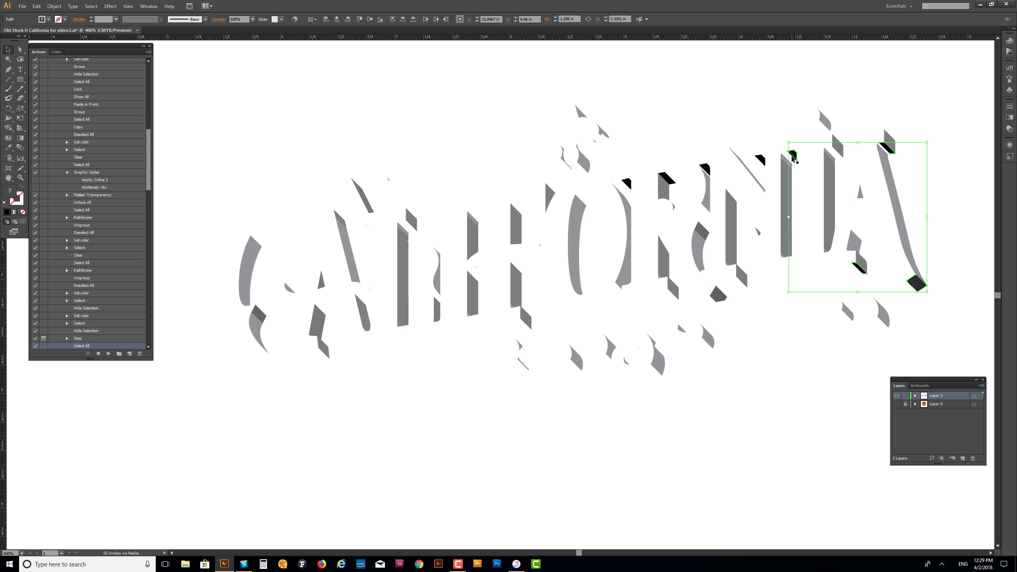
pyautogui.press('Delete')
# Delete the remaining black shadow pieces along the tops of the R and N.
pyautogui.click(762, 163)
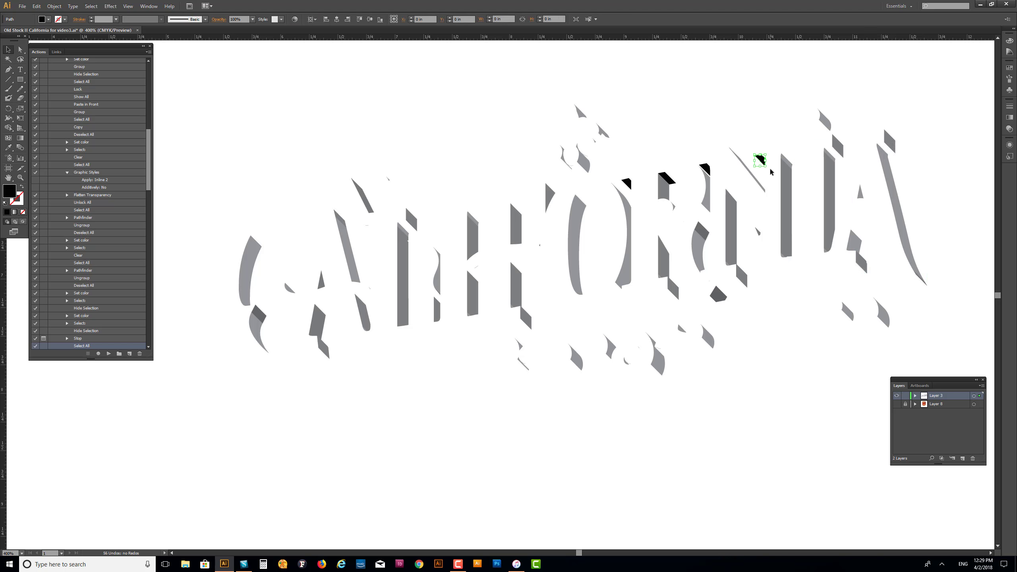
pyautogui.keyDown('shift'); pyautogui.click(706, 170); pyautogui.keyUp('shift')
pyautogui.keyDown('shift'); pyautogui.click(666, 179); pyautogui.keyUp('shift')
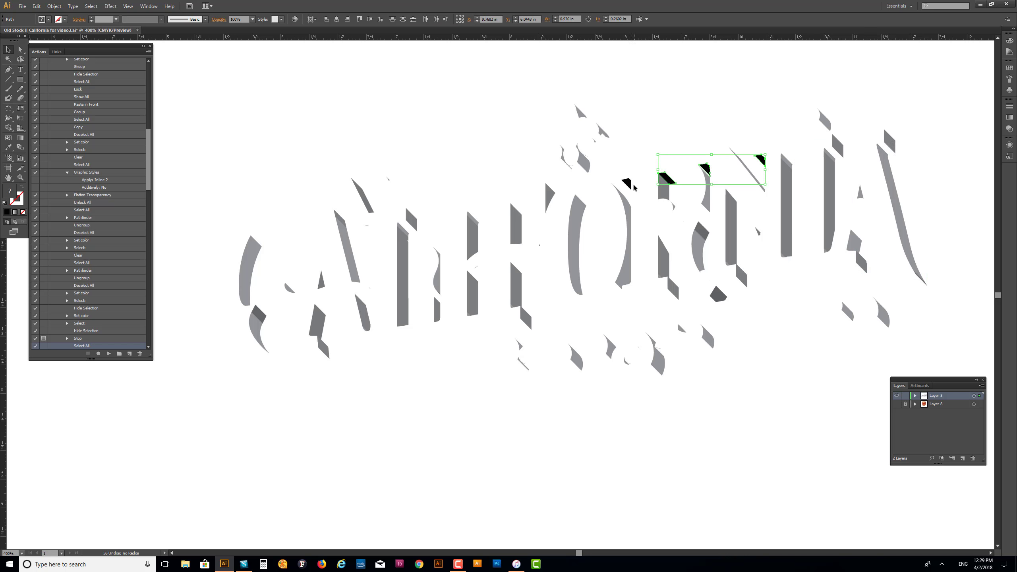
pyautogui.keyDown('shift'); pyautogui.click(627, 184); pyautogui.keyUp('shift')
pyautogui.press('Delete')
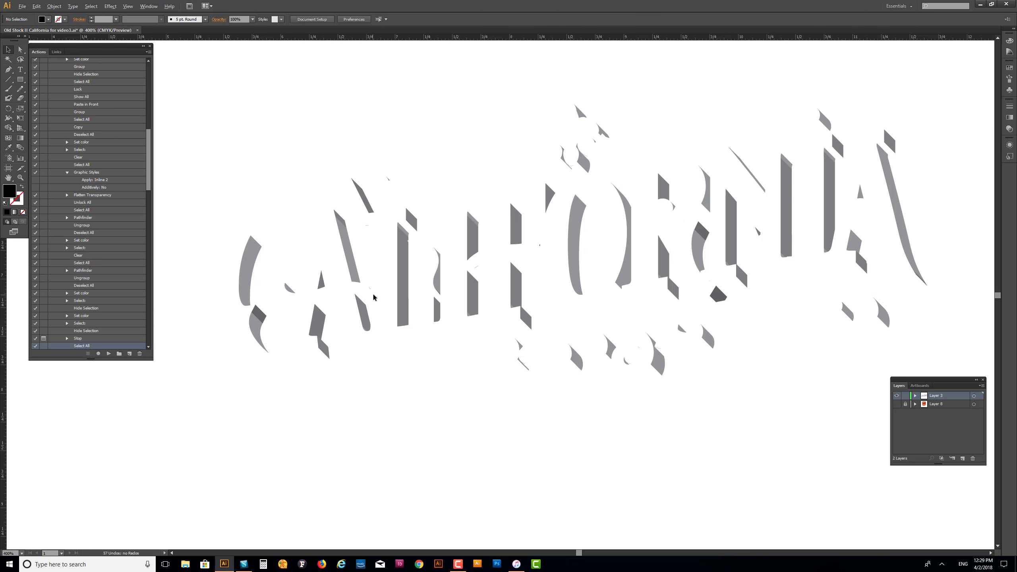
# Resume the Shadow Outline w/Cast 3 action up to its next stop and dismiss the stray-objects message.
pyautogui.scroll(-1, 376, 301)
pyautogui.click(108, 353)
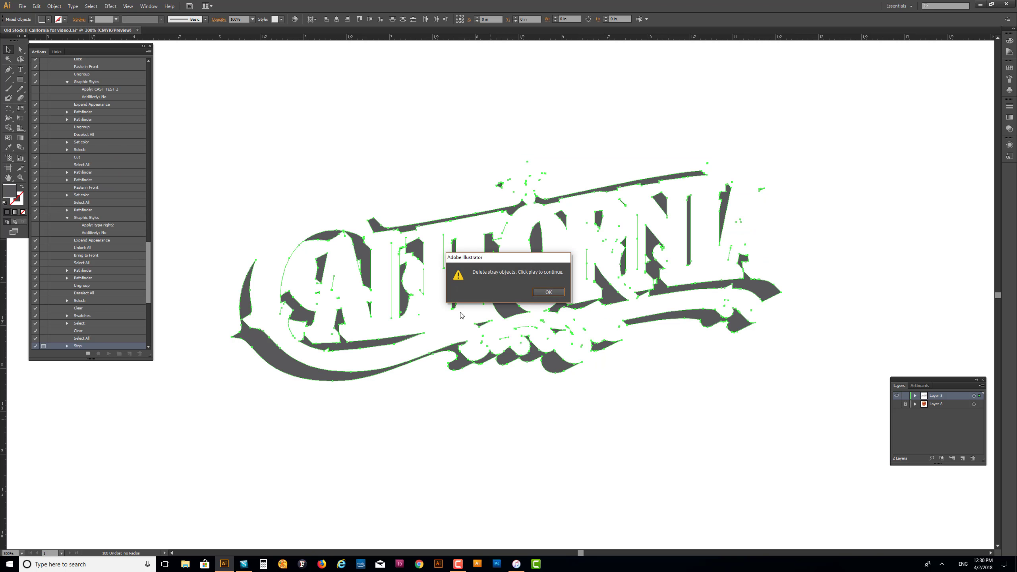
pyautogui.click(546, 293)
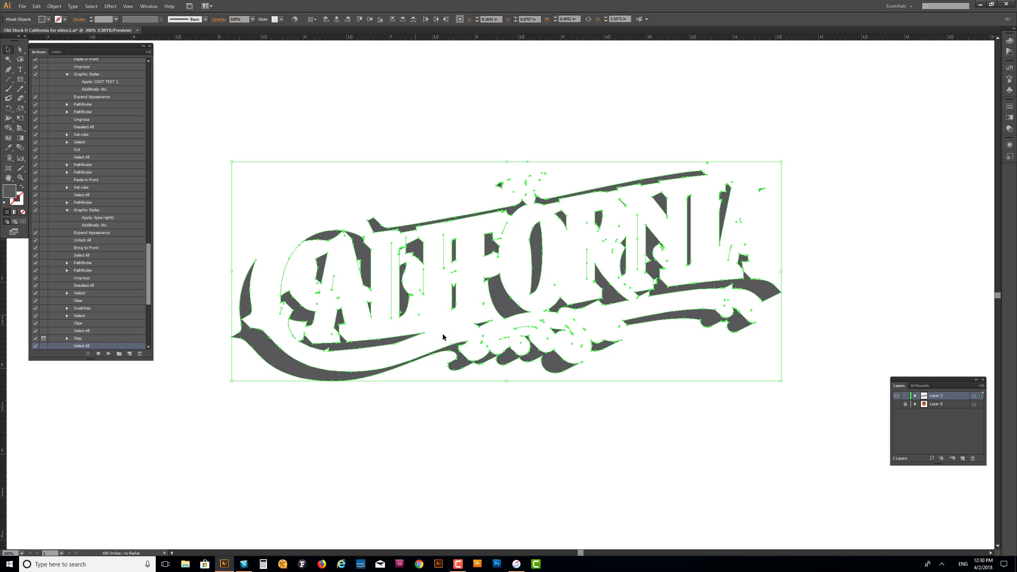
# Remove the gray cast shadow shapes beneath the C, A, L, I, F and O from the selection, keeping the stray points selected.
pyautogui.keyDown('shift'); pyautogui.click(279, 363); pyautogui.keyUp('shift')
pyautogui.keyDown('shift'); pyautogui.click(369, 289); pyautogui.keyUp('shift')
pyautogui.keyDown('shift'); pyautogui.click(359, 345); pyautogui.keyUp('shift')
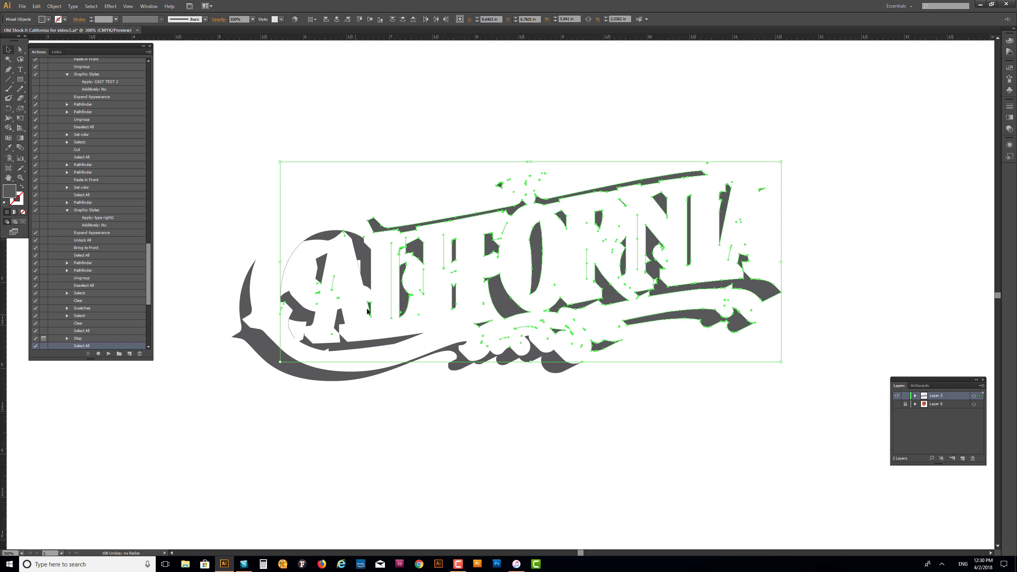
pyautogui.keyDown('shift'); pyautogui.click(411, 305); pyautogui.keyUp('shift')
pyautogui.keyDown('shift'); pyautogui.click(406, 231); pyautogui.keyUp('shift')
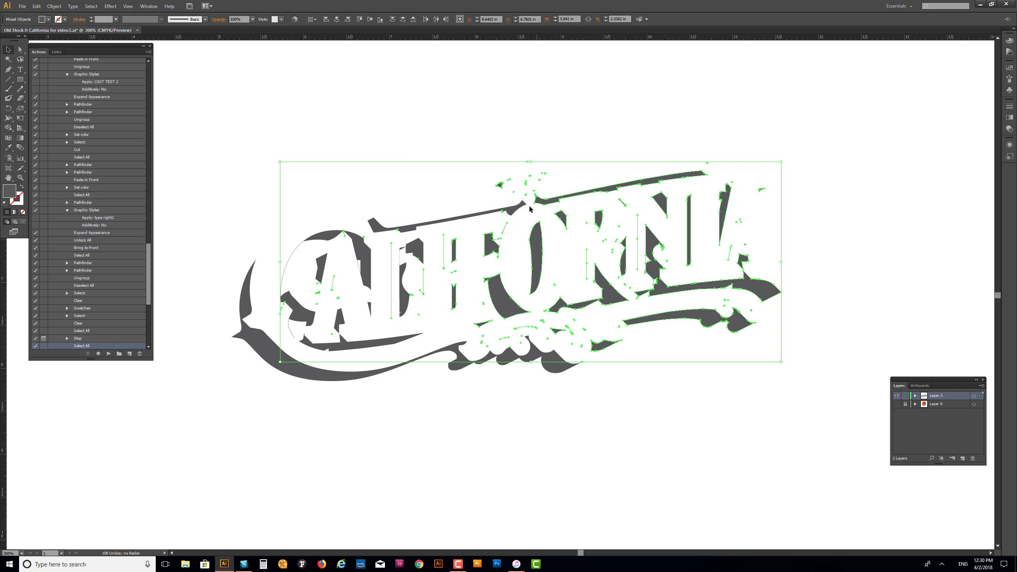
pyautogui.keyDown('shift'); pyautogui.click(550, 200); pyautogui.keyUp('shift')
pyautogui.keyDown('shift'); pyautogui.click(543, 250); pyautogui.keyUp('shift')
pyautogui.keyDown('shift'); pyautogui.click(456, 259); pyautogui.keyUp('shift')
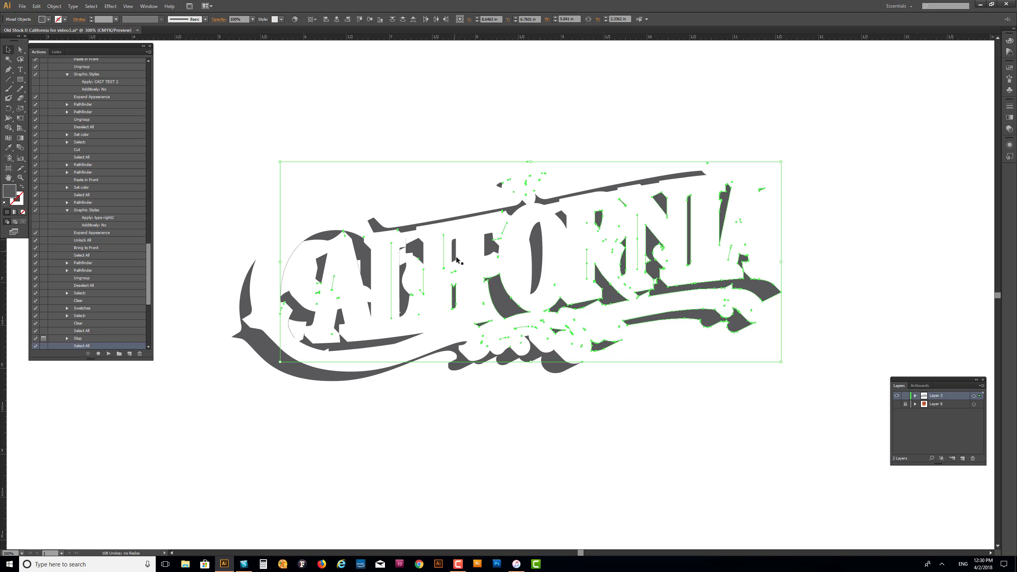
pyautogui.keyDown('shift'); pyautogui.click(455, 295); pyautogui.keyUp('shift')
pyautogui.keyDown('shift'); pyautogui.click(503, 300); pyautogui.keyUp('shift')
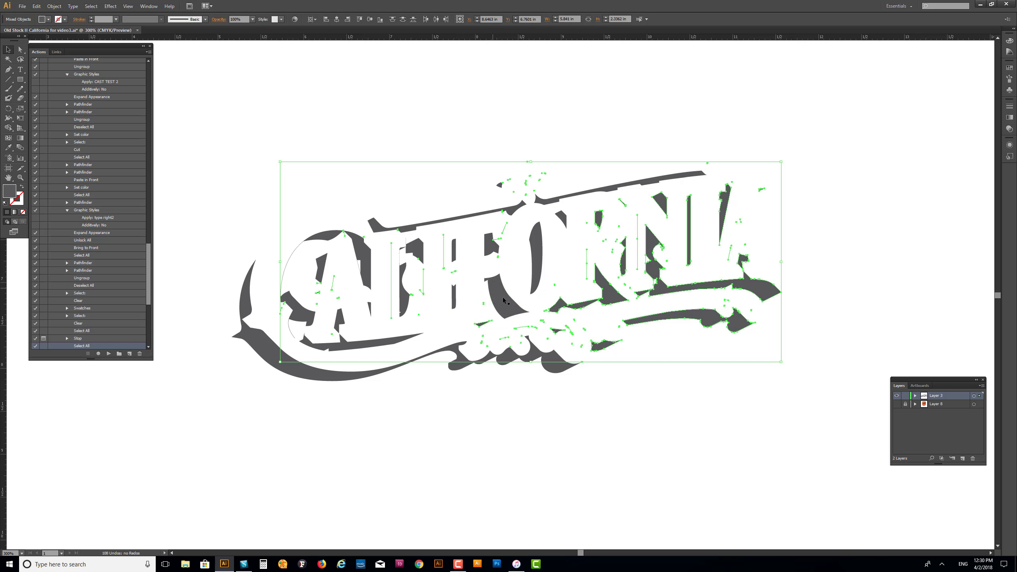
# Remove the gray shadow shapes of the lower flourish, second I and final A from the selection.
pyautogui.keyDown('shift'); pyautogui.click(557, 333); pyautogui.keyUp('shift')
pyautogui.keyDown('shift'); pyautogui.click(601, 343); pyautogui.keyUp('shift')
pyautogui.keyDown('shift'); pyautogui.click(743, 328); pyautogui.keyUp('shift')
pyautogui.keyDown('shift'); pyautogui.click(742, 261); pyautogui.keyUp('shift')
pyautogui.keyDown('shift'); pyautogui.click(761, 189); pyautogui.keyUp('shift')
pyautogui.keyDown('shift'); pyautogui.click(726, 200); pyautogui.keyUp('shift')
pyautogui.keyDown('shift'); pyautogui.click(689, 209); pyautogui.keyUp('shift')
pyautogui.keyDown('shift'); pyautogui.click(665, 206); pyautogui.keyUp('shift')
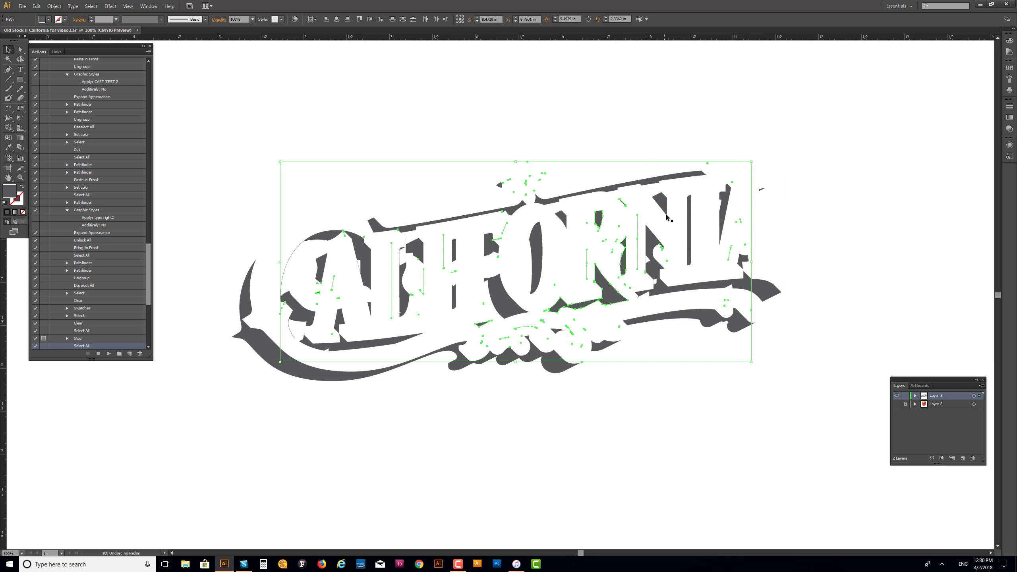
# Remove the remaining gray shadow shapes around the R and N from the selection so only stray points stay selected.
pyautogui.keyDown('shift'); pyautogui.click(600, 279); pyautogui.keyUp('shift')
pyautogui.keyDown('shift'); pyautogui.click(599, 227); pyautogui.keyUp('shift')
pyautogui.keyDown('shift'); pyautogui.click(623, 203); pyautogui.keyUp('shift')
pyautogui.keyDown('shift'); pyautogui.click(480, 327); pyautogui.keyUp('shift')
pyautogui.keyDown('shift'); pyautogui.click(318, 294); pyautogui.keyUp('shift')
# Delete the stray points, run the rest of the Shadow Outline w/Cast 3 action and collapse its list of commands.
pyautogui.hotkey('ctrl', 'shift', 'a')
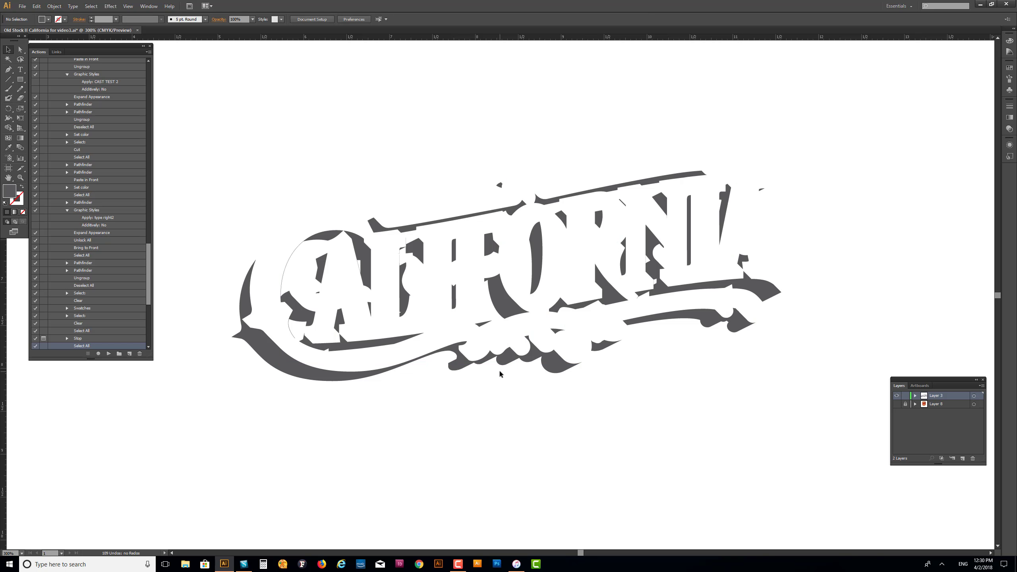
pyautogui.hotkey('ctrl', 'z')
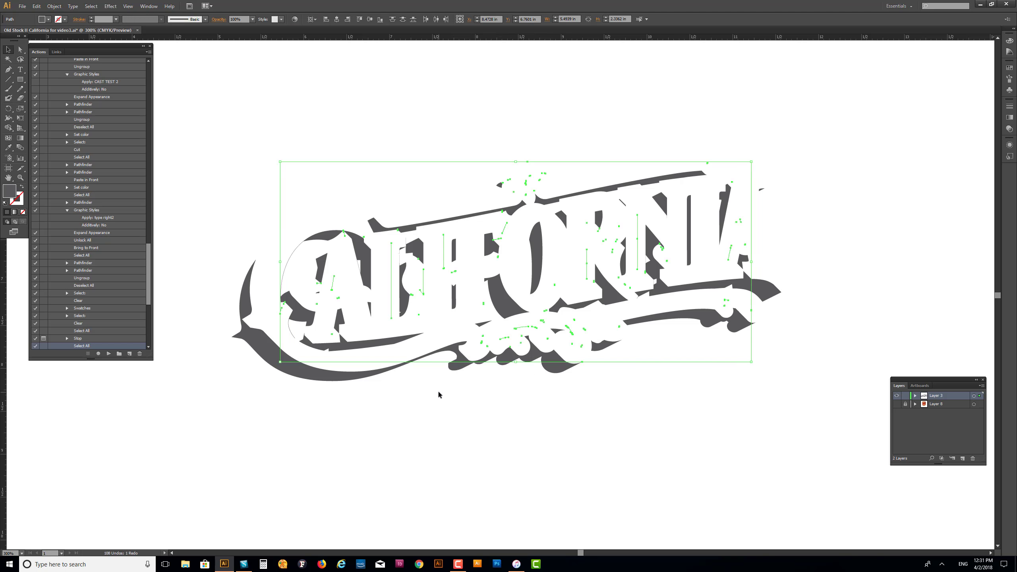
pyautogui.hotkey('ctrl', '4')
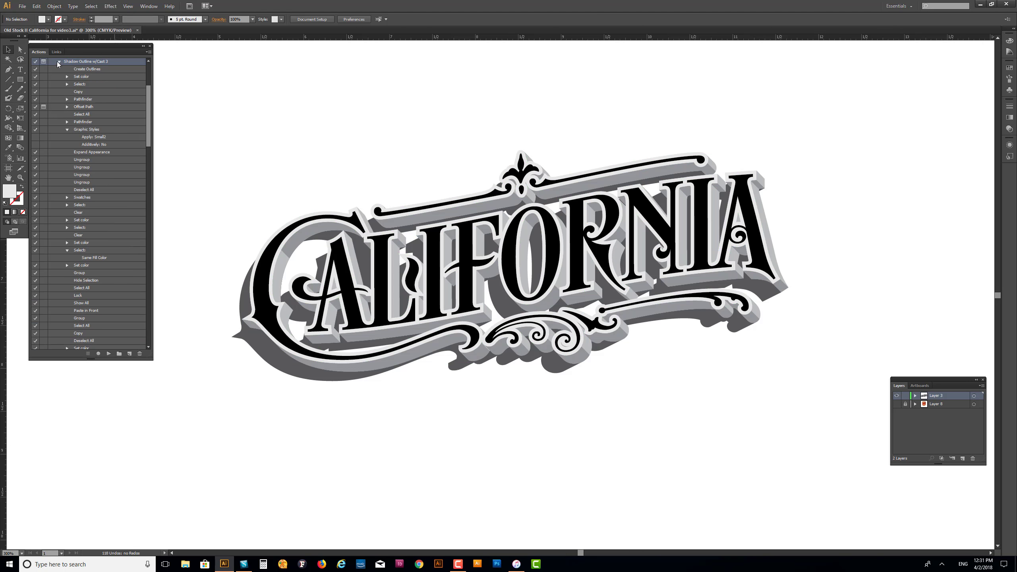
pyautogui.click(58, 62)
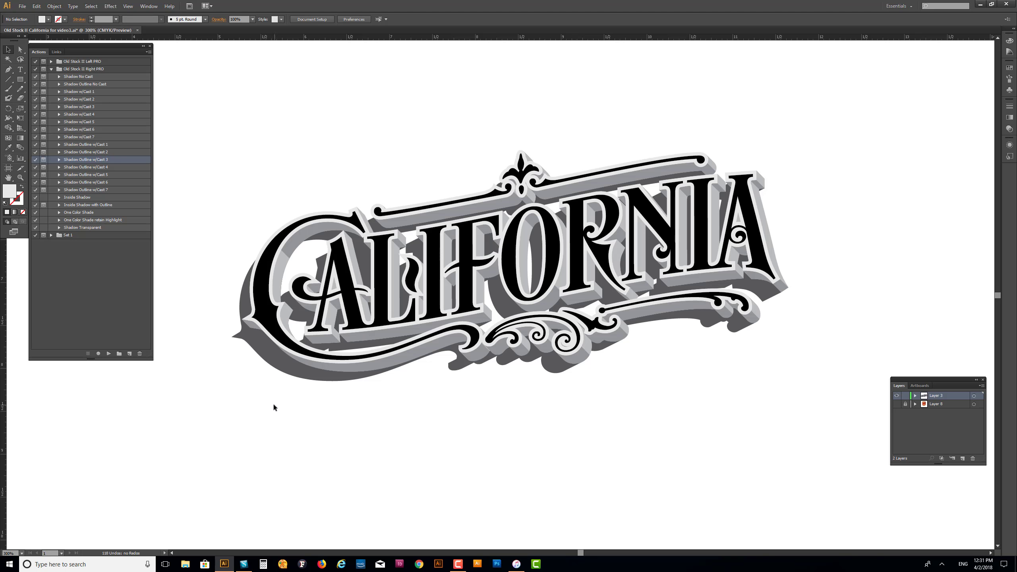
# Copy the black CALIFORNIA lettering and create a new layer named Layer 4.
pyautogui.click(262, 295)
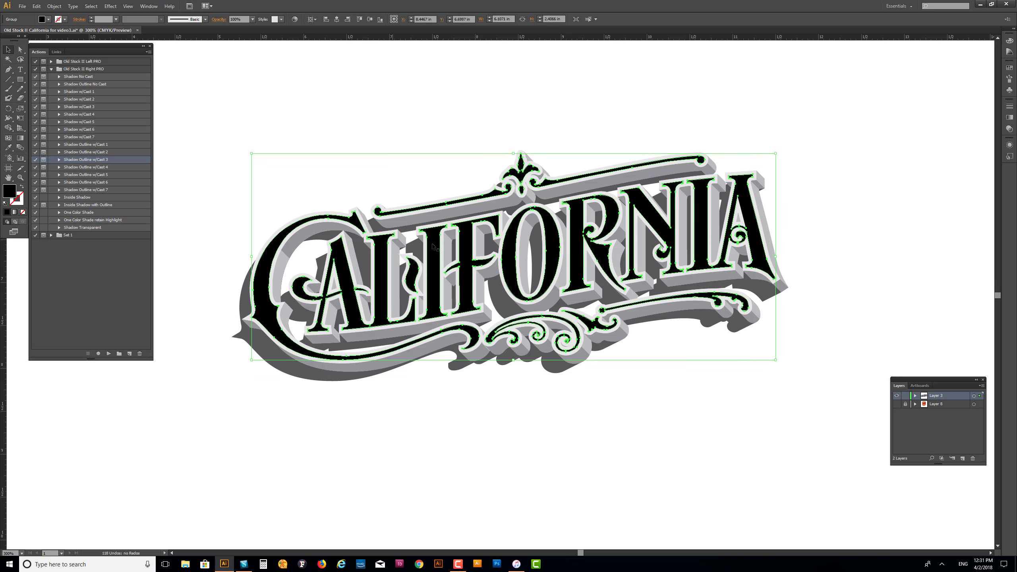
pyautogui.click(36, 6)
pyautogui.click(59, 45)
pyautogui.click(983, 386)
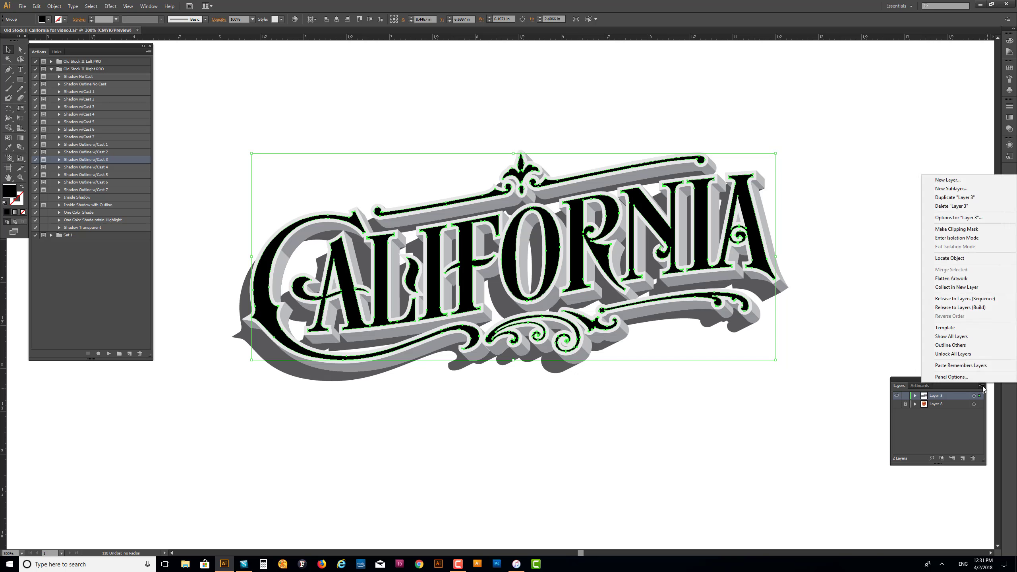
pyautogui.click(947, 180)
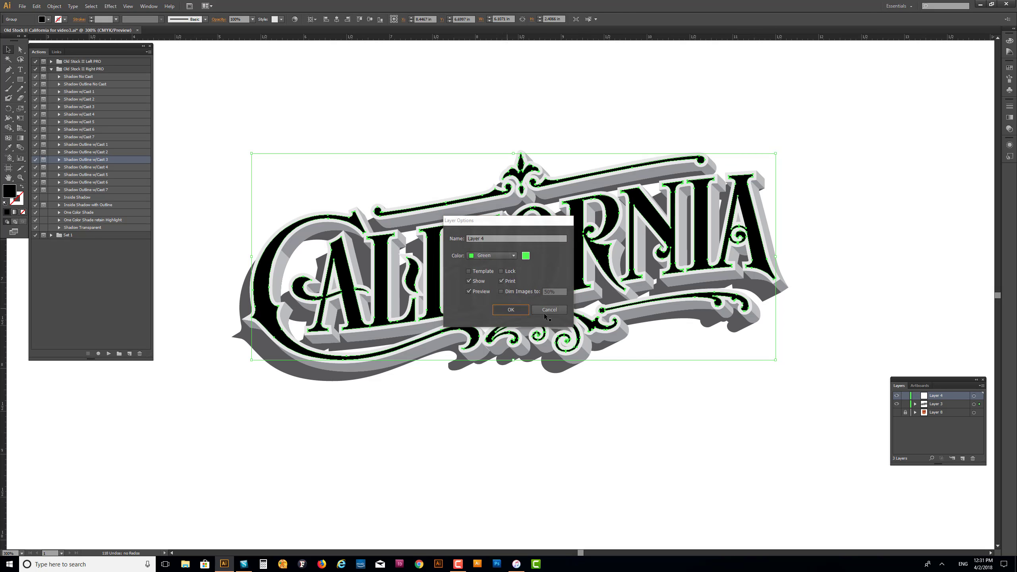
pyautogui.press('Return')
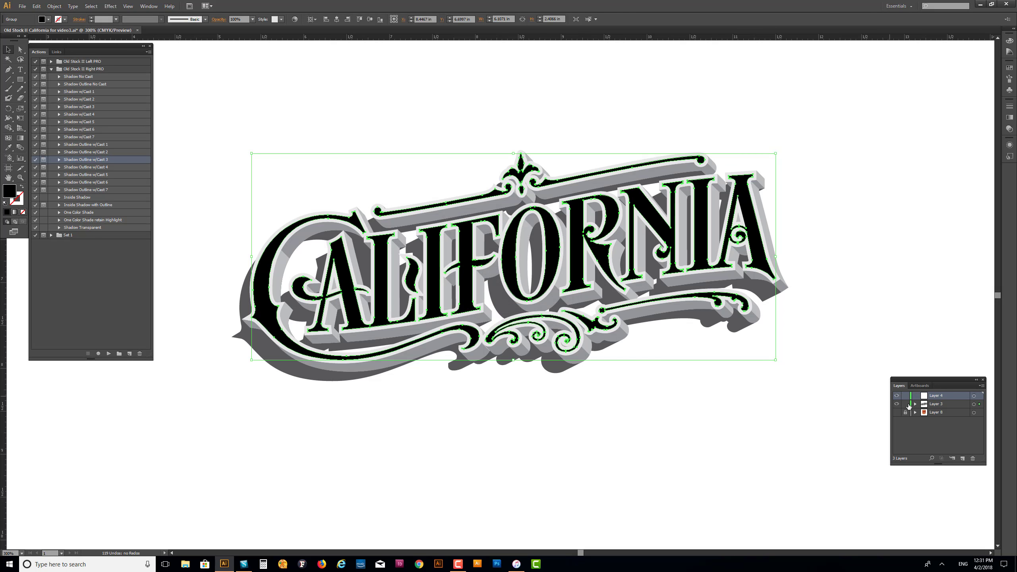
# Lock Layer 3 and paste the copied black lettering in front on Layer 4.
pyautogui.click(941, 405)
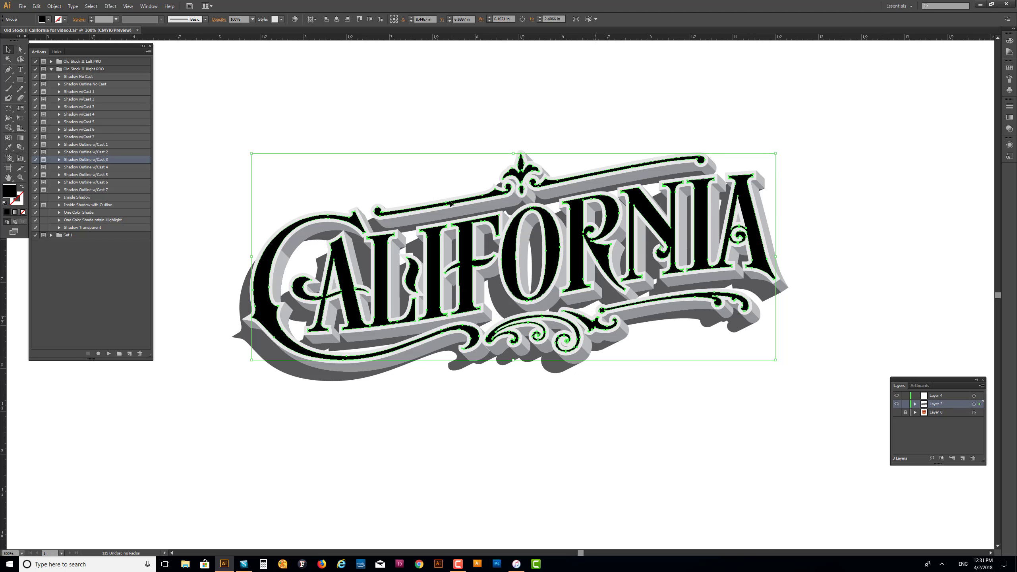
pyautogui.moveTo(235, 112); pyautogui.dragTo(835, 403)
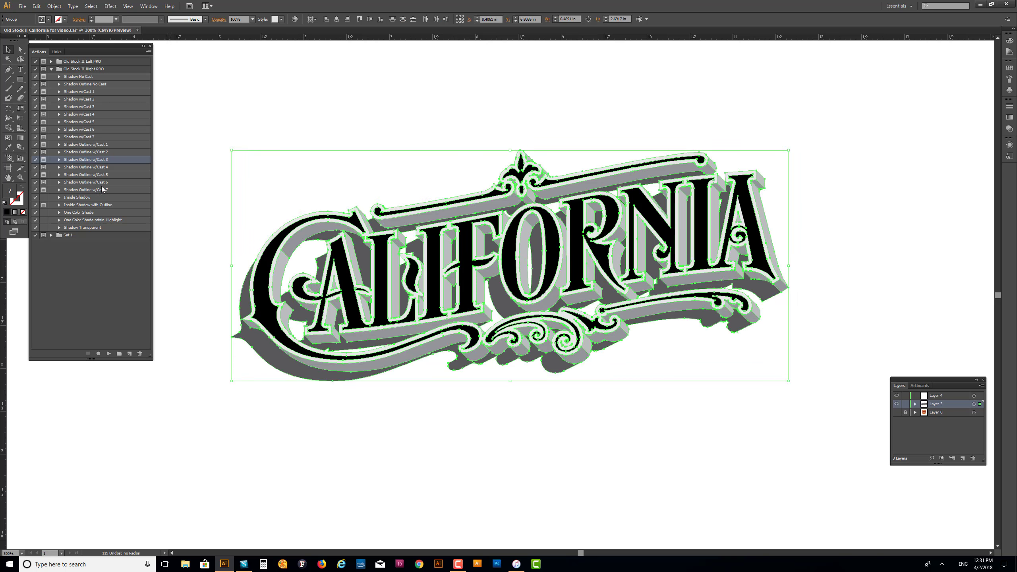
pyautogui.click(79, 197)
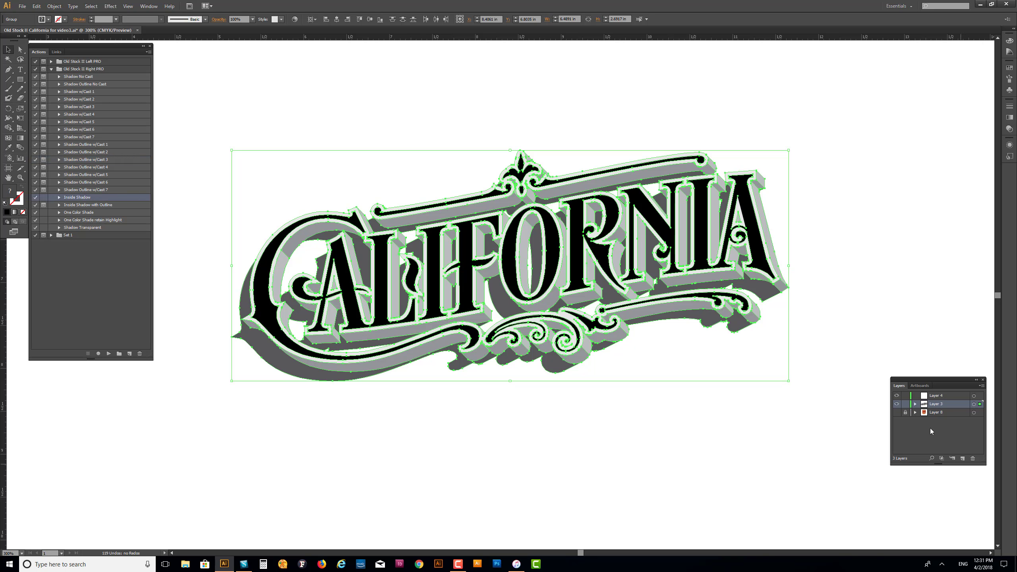
pyautogui.click(905, 404)
pyautogui.click(943, 397)
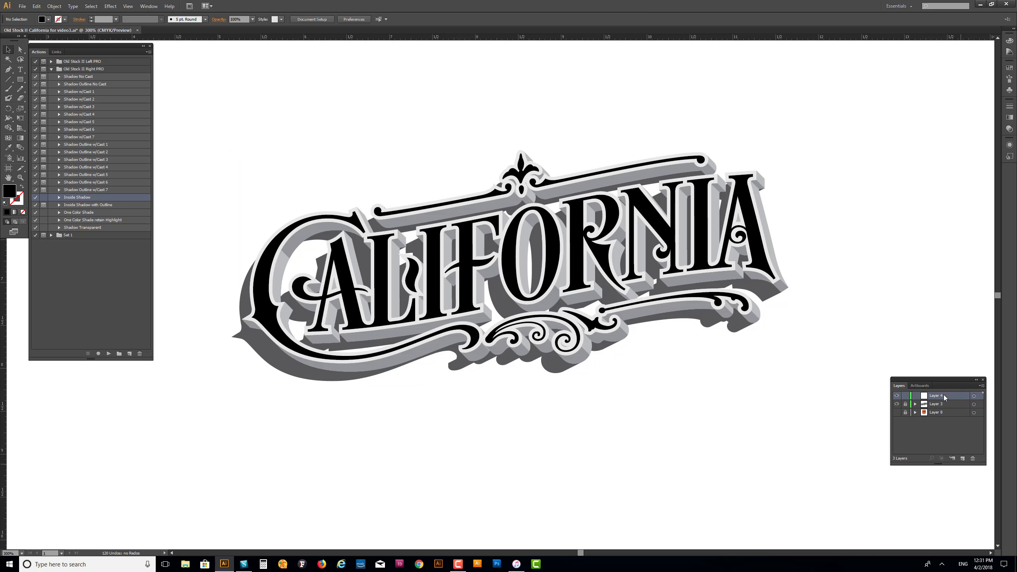
pyautogui.click(36, 6)
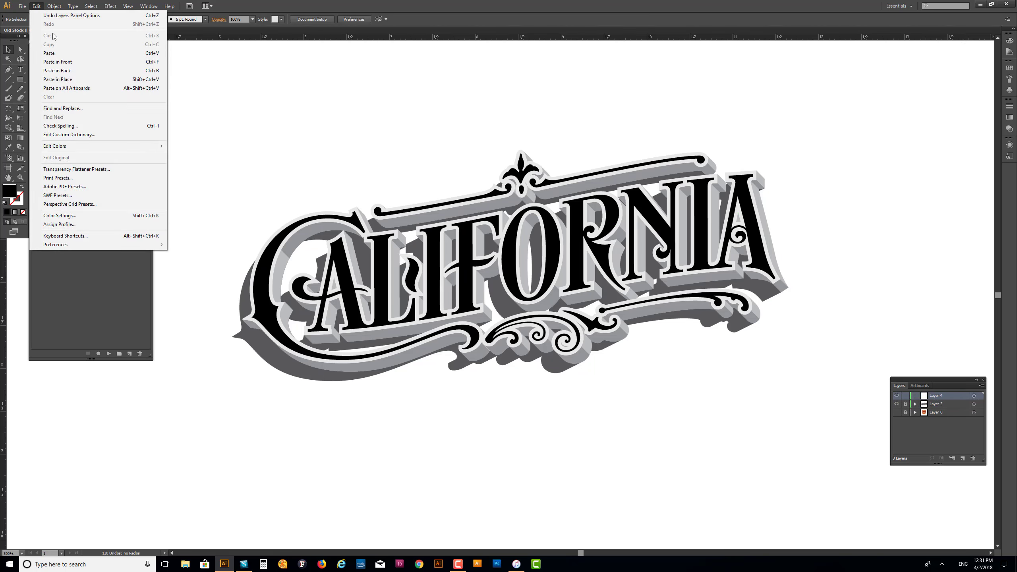
pyautogui.click(61, 62)
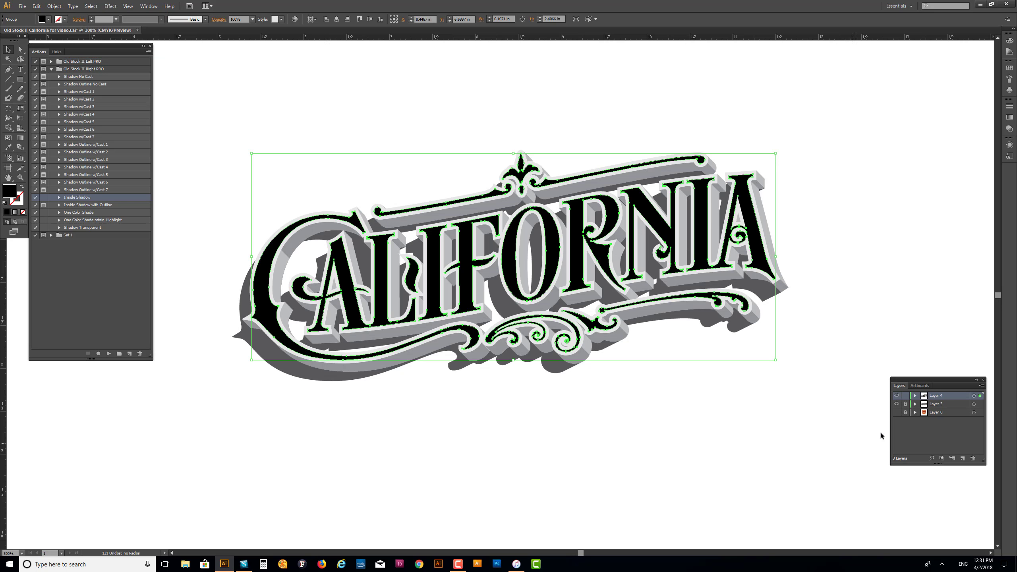
pyautogui.click(897, 404)
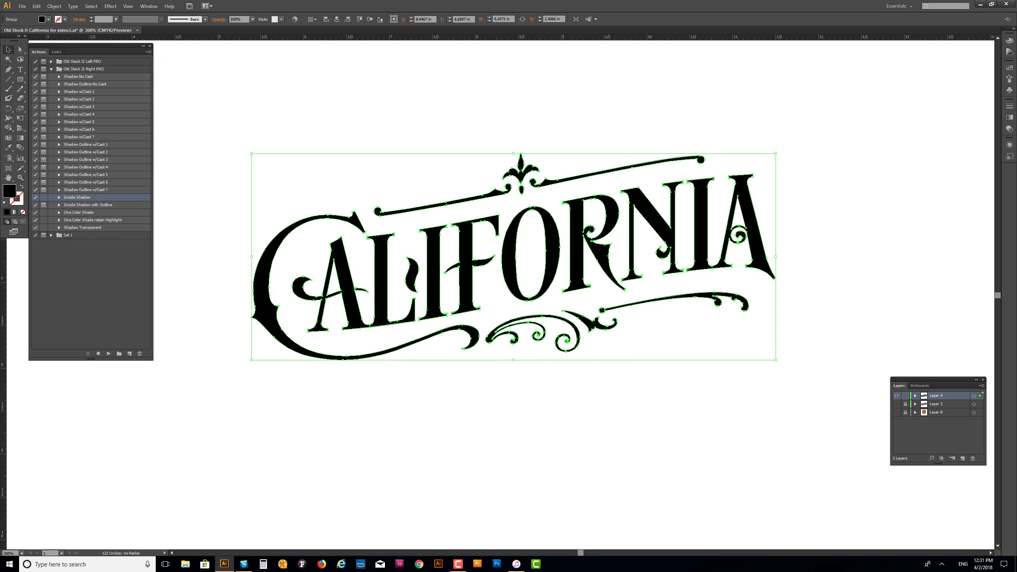
pyautogui.click(897, 404)
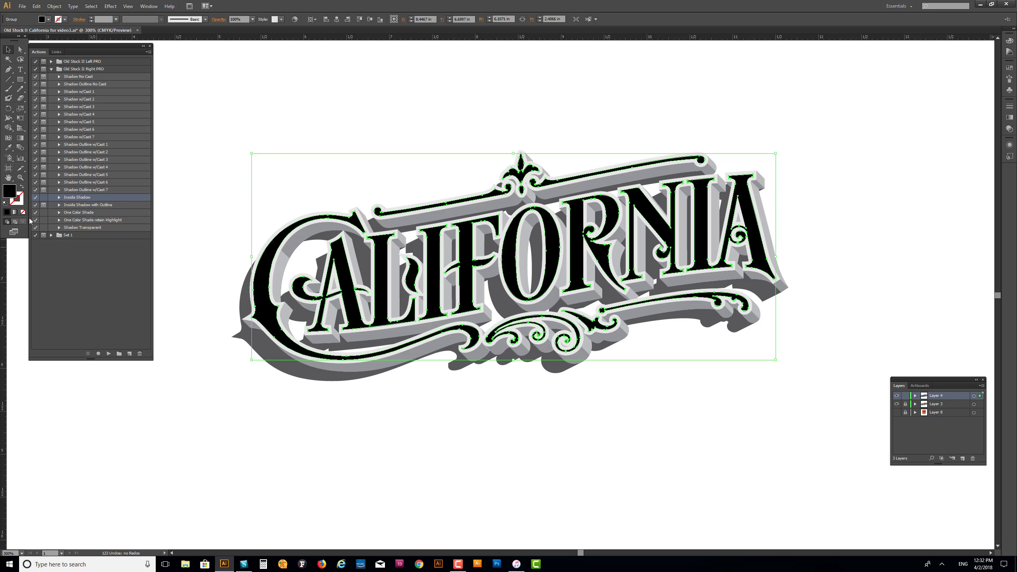
# Run the Inside Shadow action on the pasted lettering, deselect it and unlock Layer 3.
pyautogui.click(109, 354)
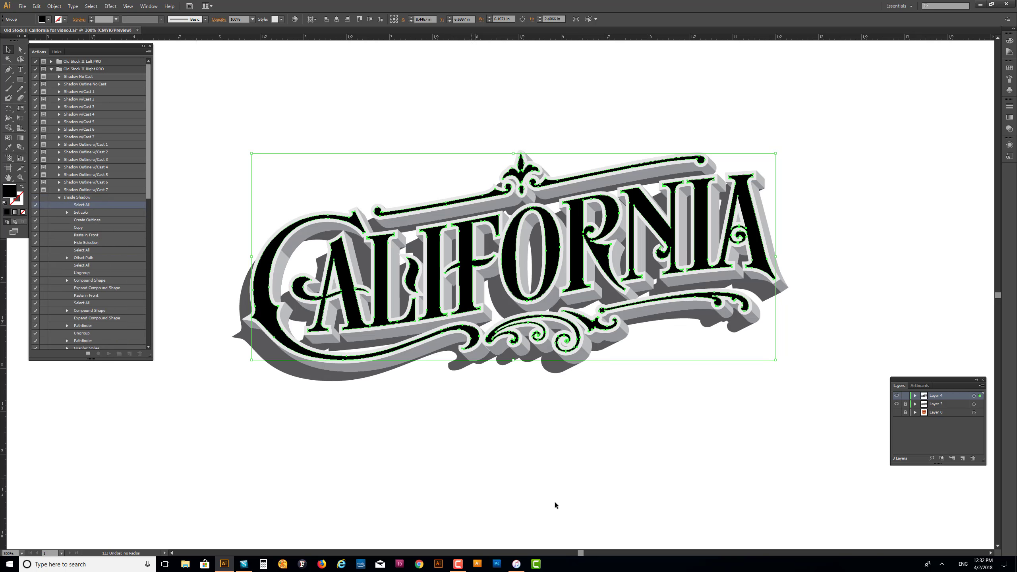
pyautogui.click(527, 292)
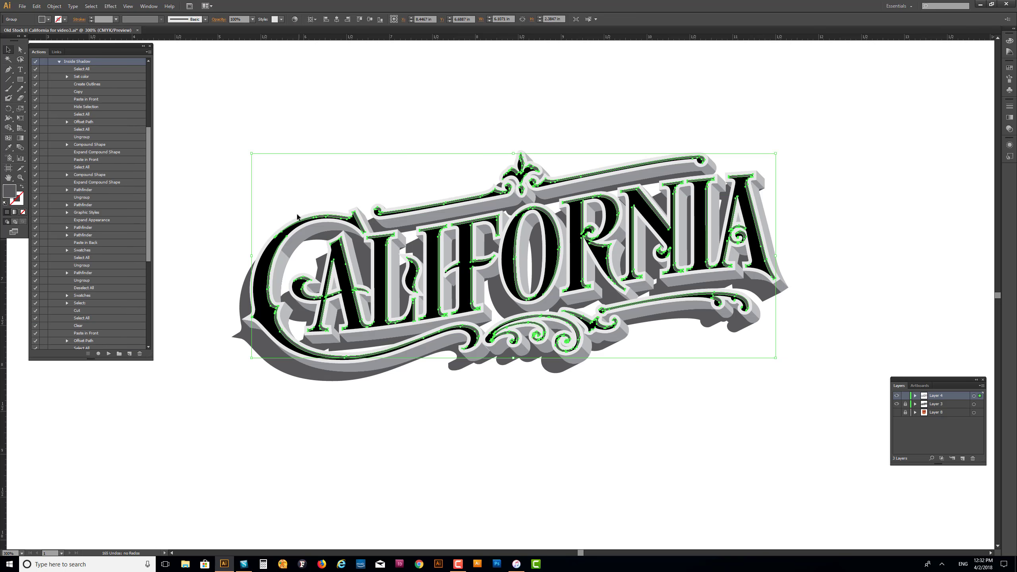
pyautogui.click(59, 62)
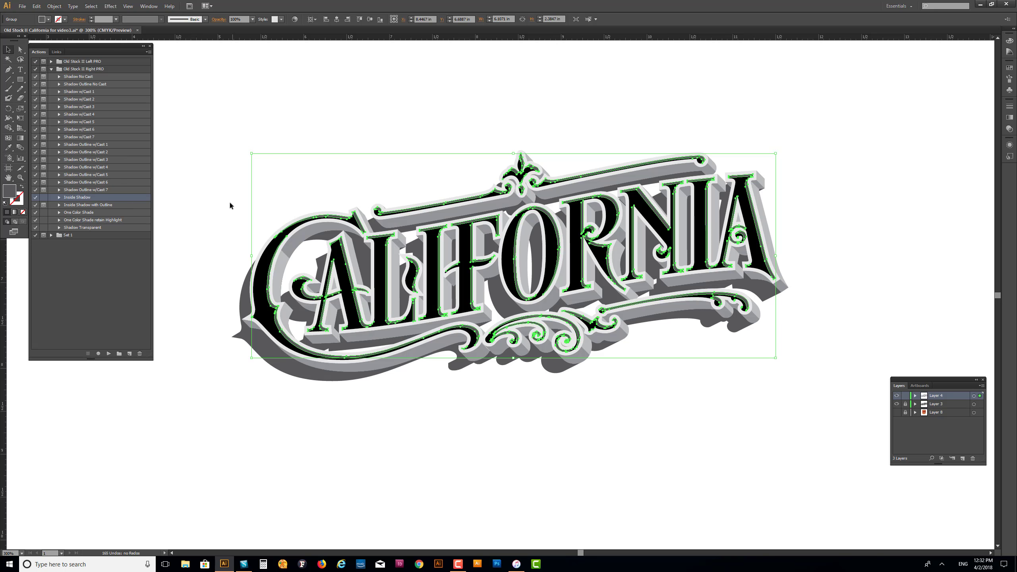
pyautogui.click(364, 122)
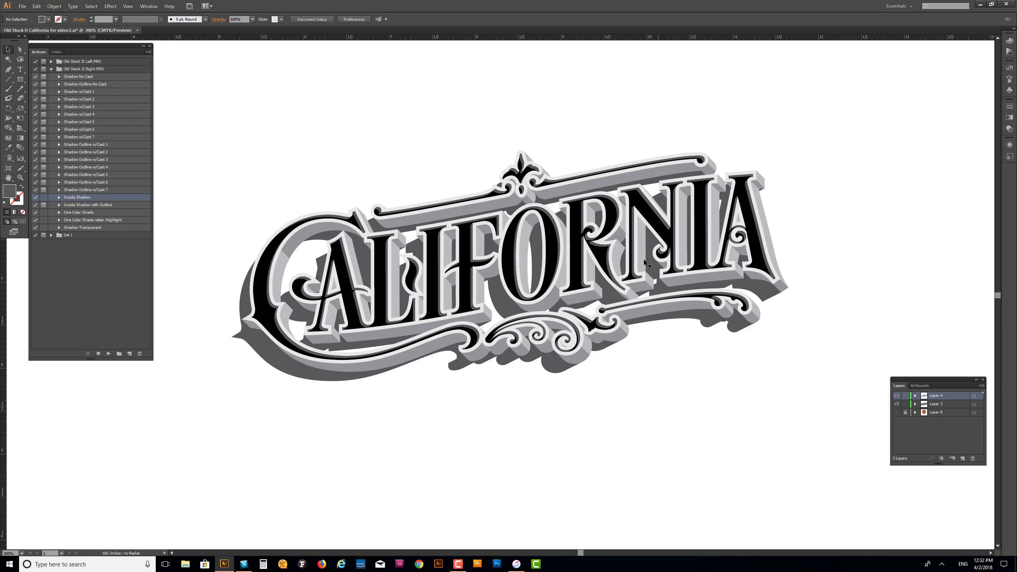
# Run the Shadow Transparent action to make the dark gray shadows transparent, and deselect the artwork.
pyautogui.click(80, 228)
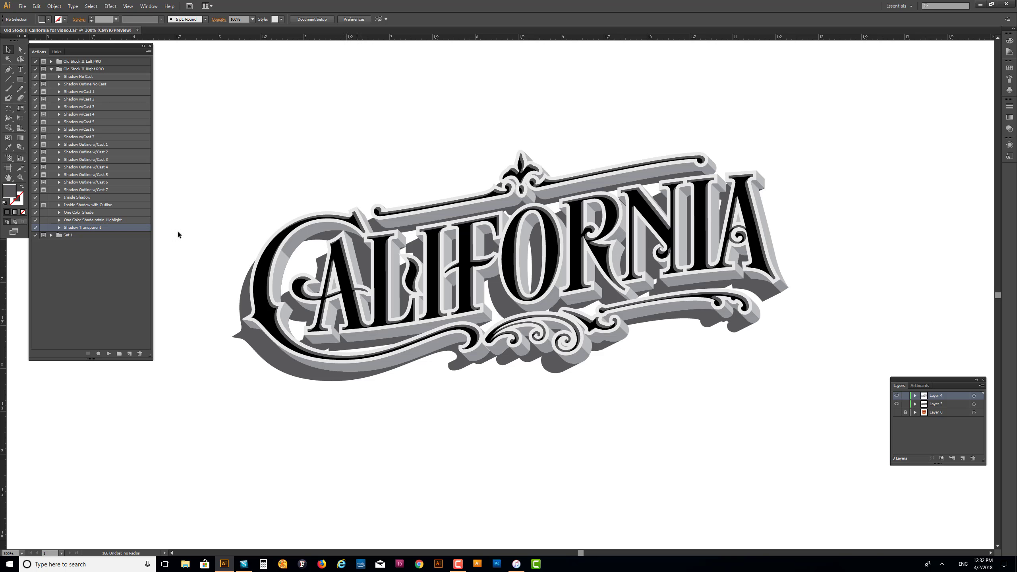
pyautogui.click(108, 353)
pyautogui.click(519, 294)
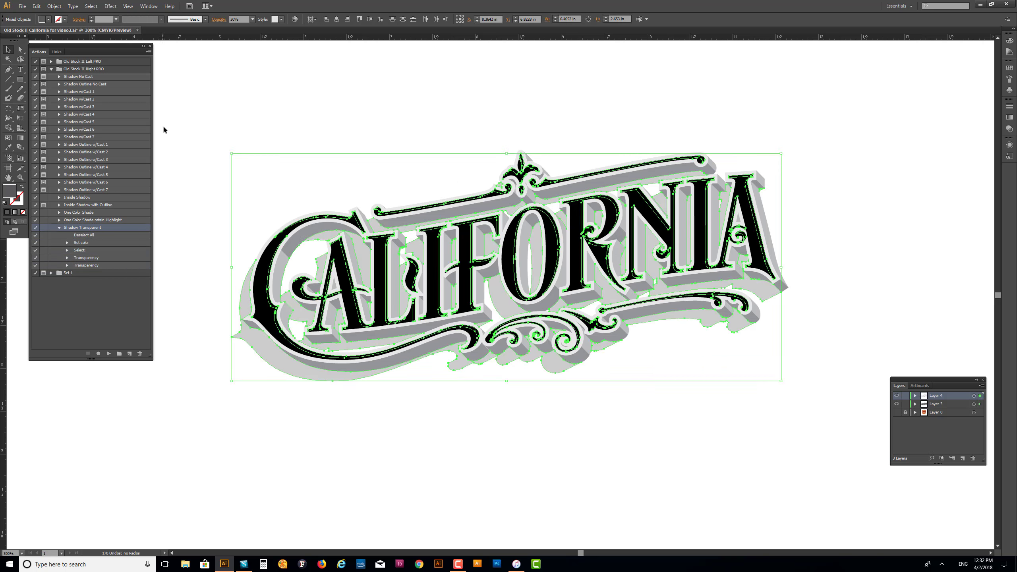
pyautogui.click(59, 228)
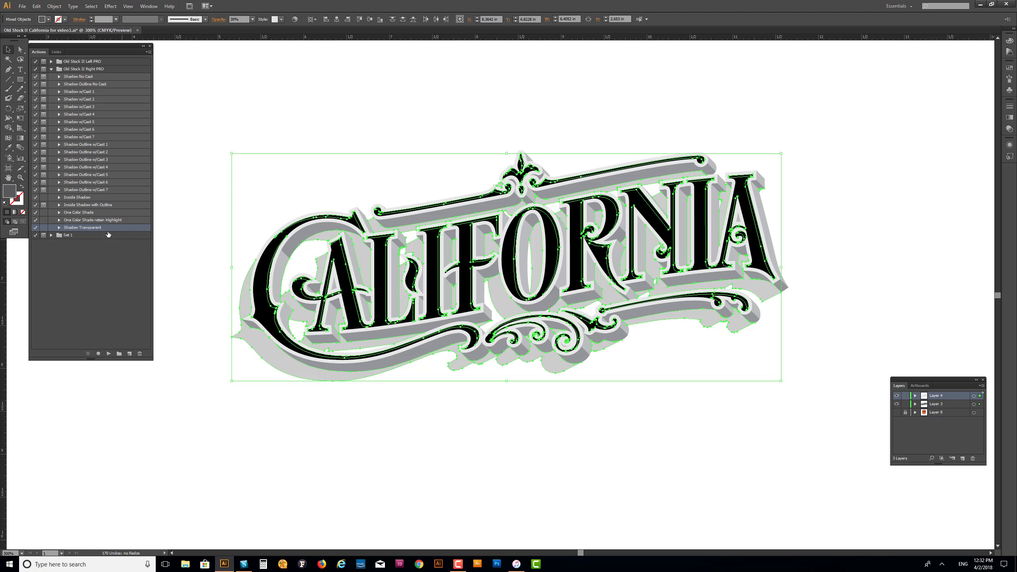
pyautogui.click(256, 122)
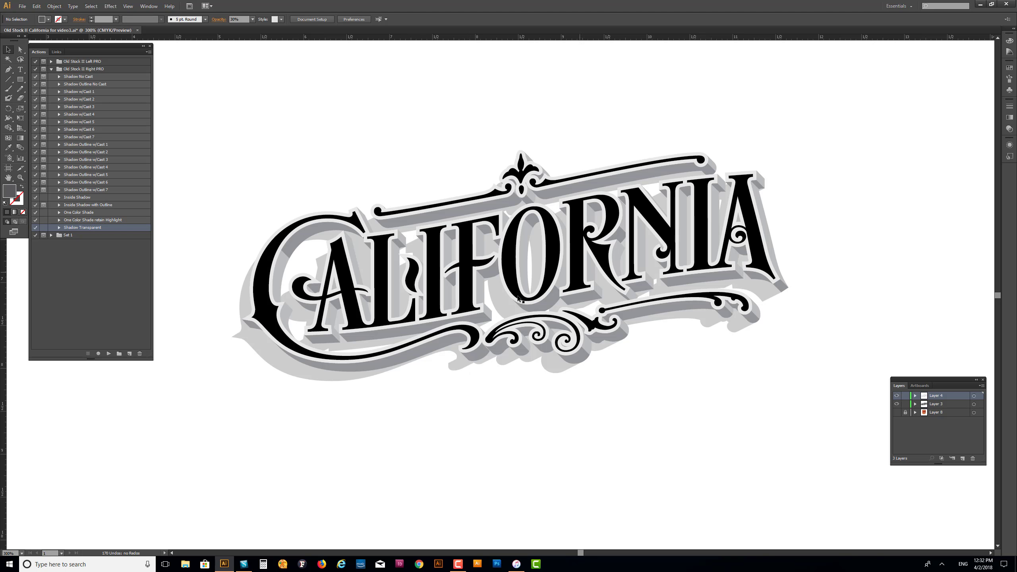
# Fill the mid-gray lower faces of the CALIFORNIA block shadow with the dark orange swatch from the last color group.
pyautogui.click(1009, 68)
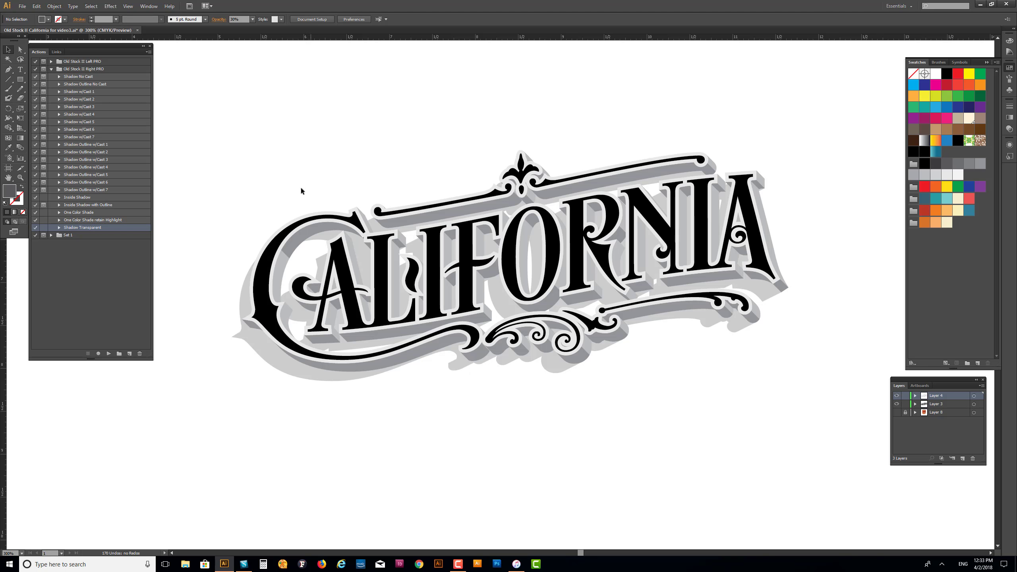
pyautogui.click(315, 236)
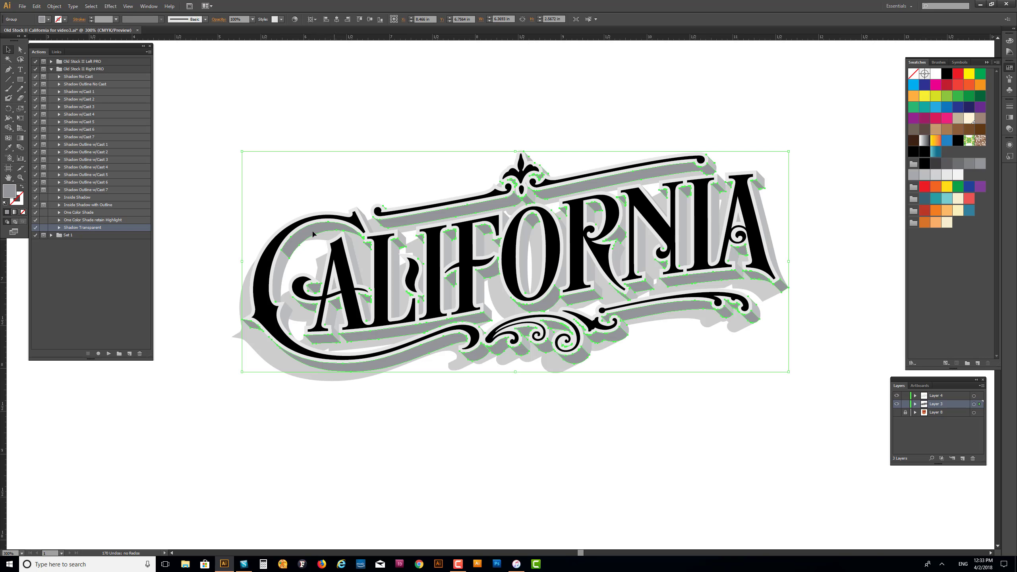
pyautogui.click(925, 225)
pyautogui.hotkey('ctrl', 'shift', 'a')
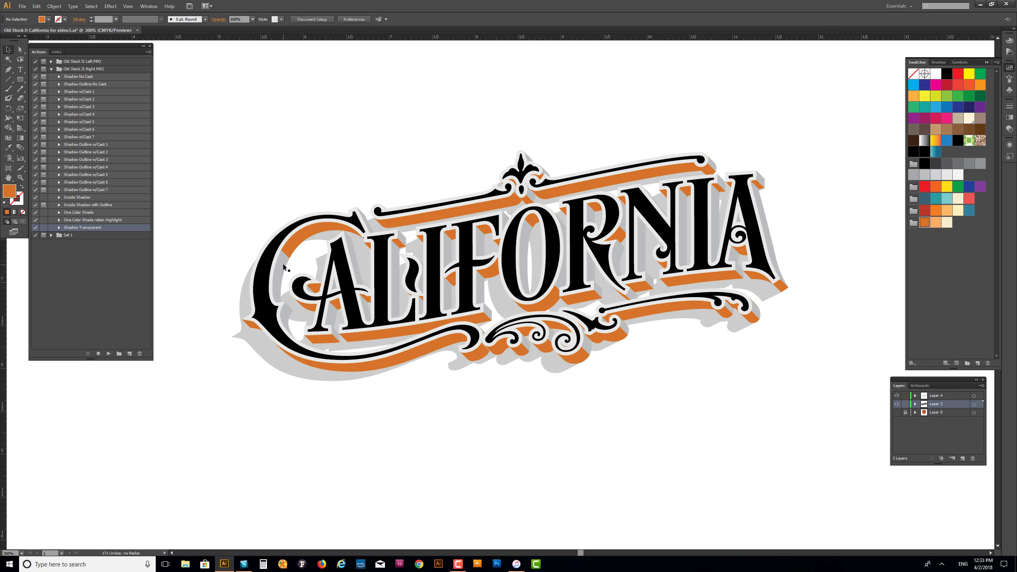
# Fill the light gray side faces with light orange and the outline around the letters with cream from the same color group.
pyautogui.click(284, 294)
pyautogui.click(935, 222)
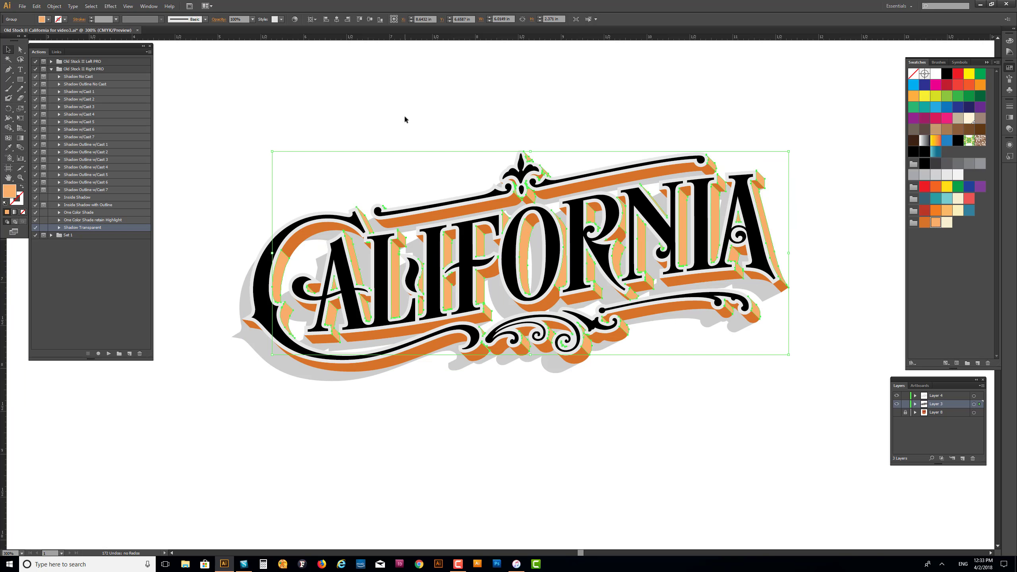
pyautogui.hotkey('ctrl', 'shift', 'a')
pyautogui.click(311, 217)
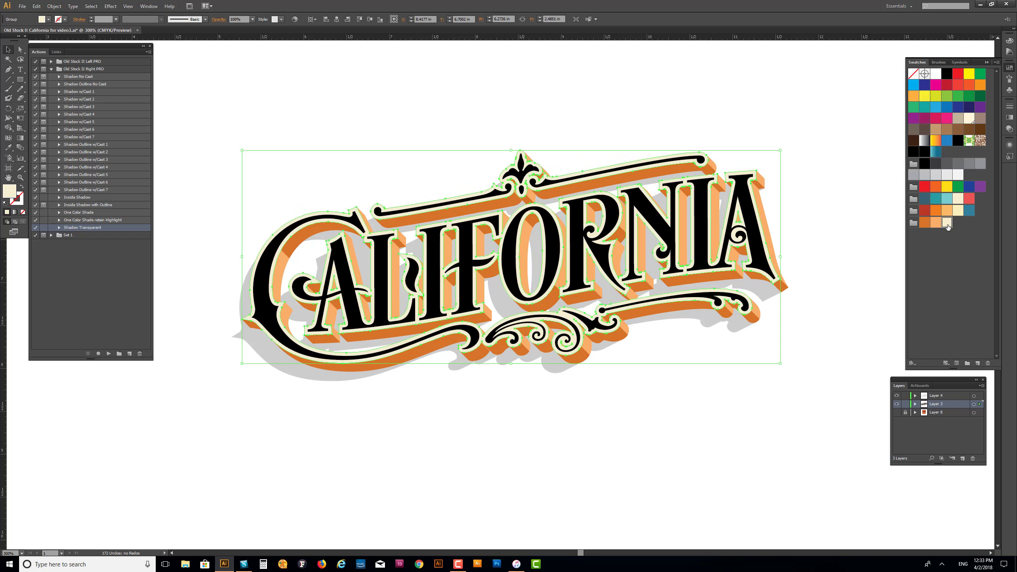
pyautogui.click(423, 145)
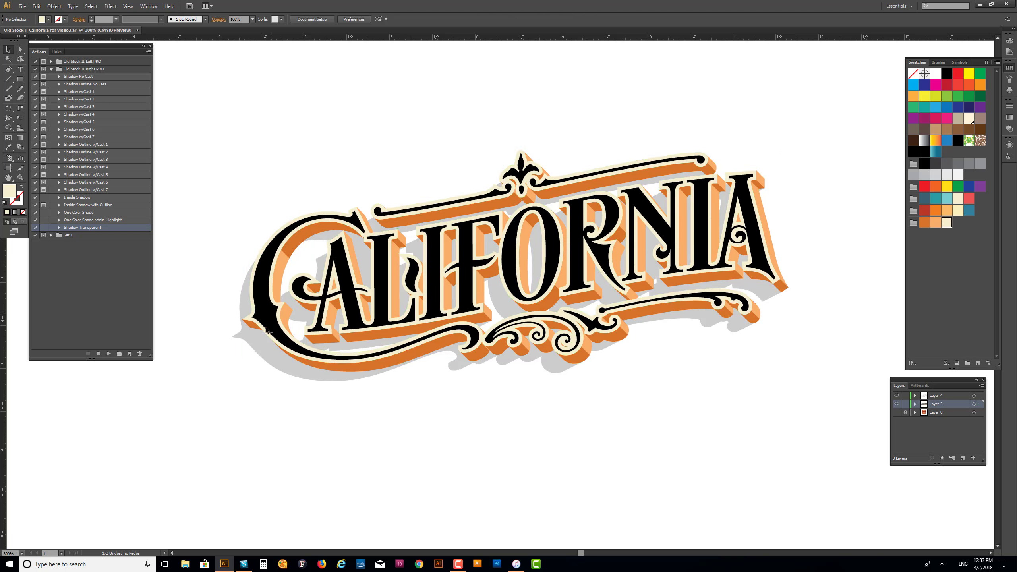
# Fill the black CALIFORNIA lettering with the teal gradient swatch, ungroup it and deselect it.
pyautogui.click(257, 306)
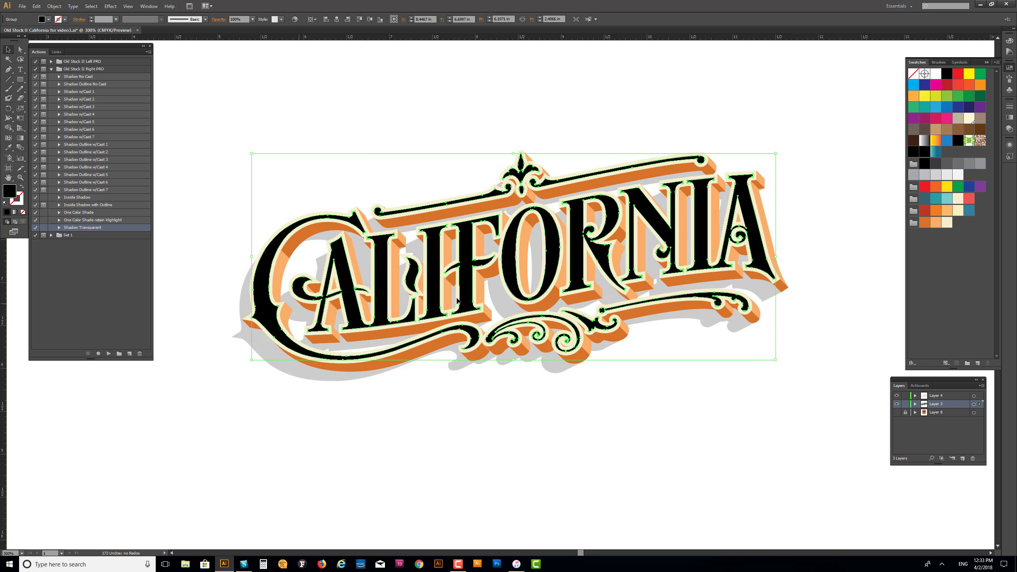
pyautogui.click(935, 153)
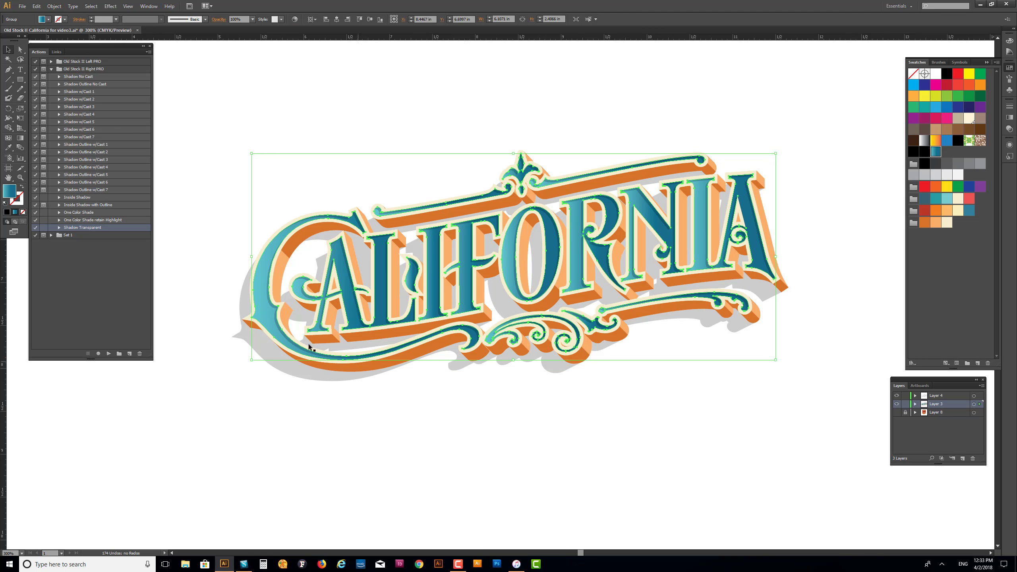
pyautogui.rightClick(413, 382)
pyautogui.click(455, 428)
pyautogui.click(324, 429)
# Redirect the gradient on the large C to run vertically, light teal at its base to dark teal at its top.
pyautogui.click(262, 320)
pyautogui.click(20, 138)
pyautogui.moveTo(300, 347)
pyautogui.mouseDown()
pyautogui.moveTo(299, 225)
pyautogui.moveTo(308, 215)
pyautogui.mouseUp()
pyautogui.click(8, 49)
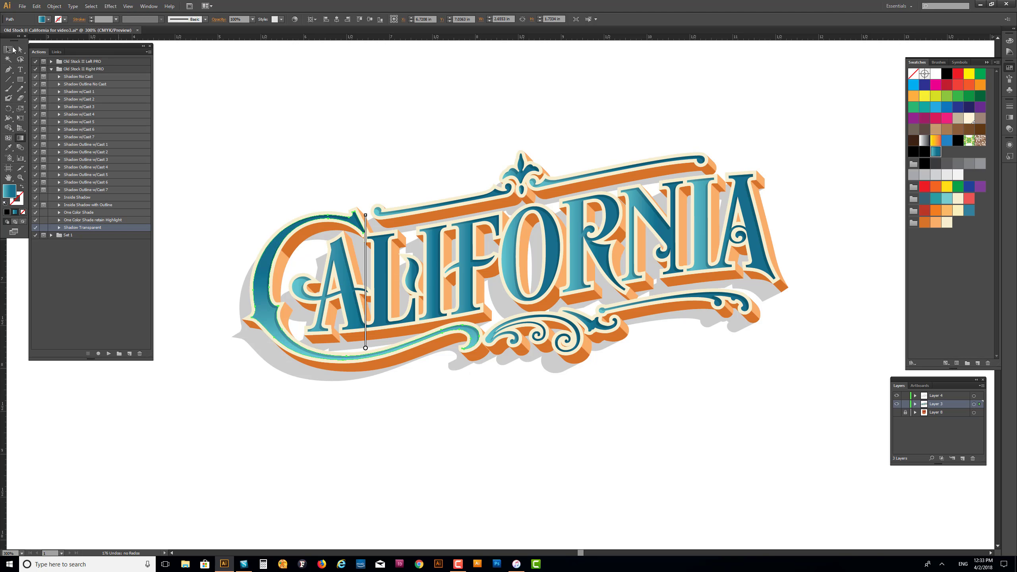
pyautogui.click(363, 121)
# Redraw the gradient upward, light to dark, across the joined A and L and on the small ornament beside the L.
pyautogui.click(339, 262)
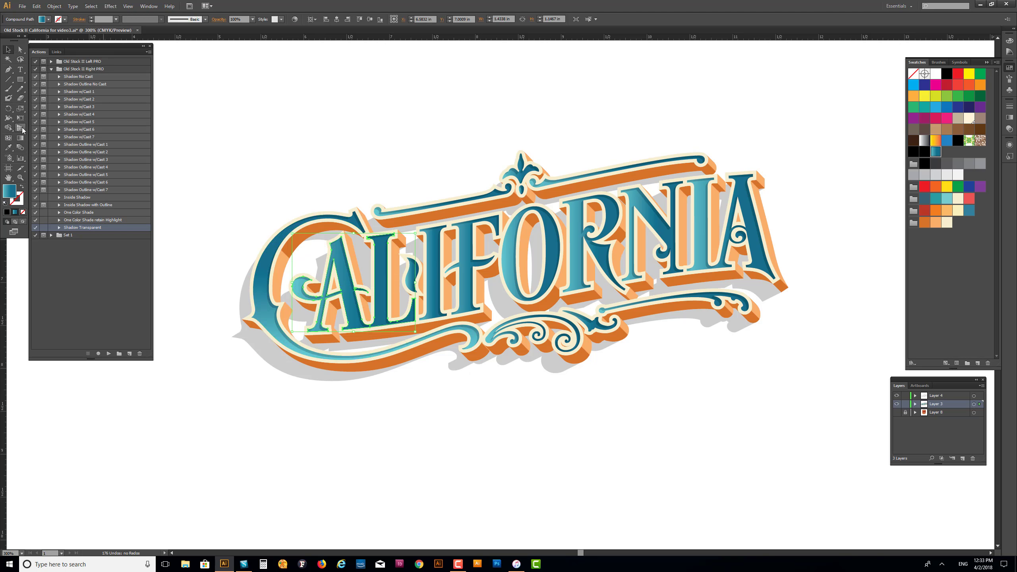
pyautogui.click(20, 138)
pyautogui.moveTo(351, 323); pyautogui.dragTo(350, 235)
pyautogui.press('v')
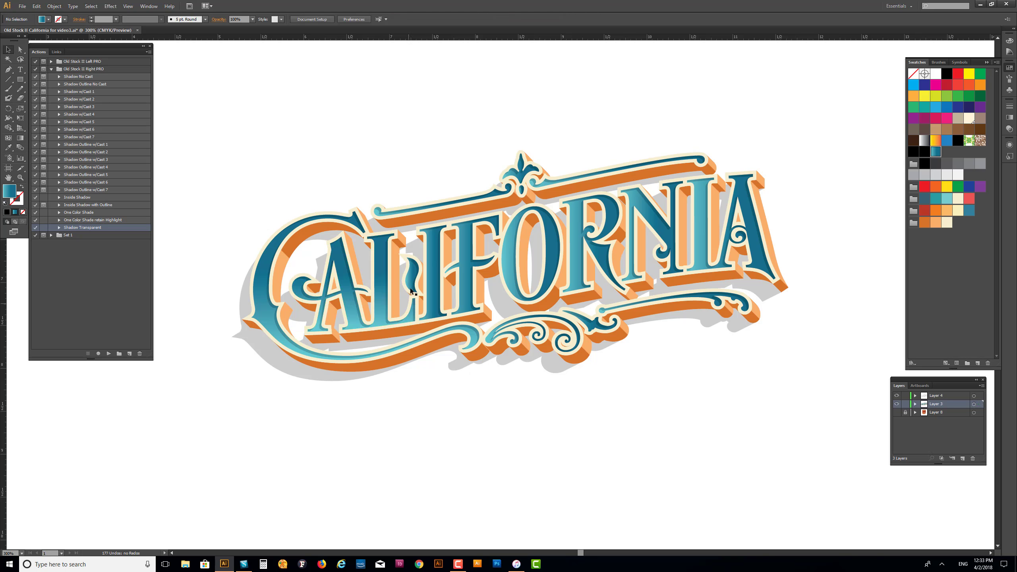
pyautogui.click(412, 276)
pyautogui.click(20, 137)
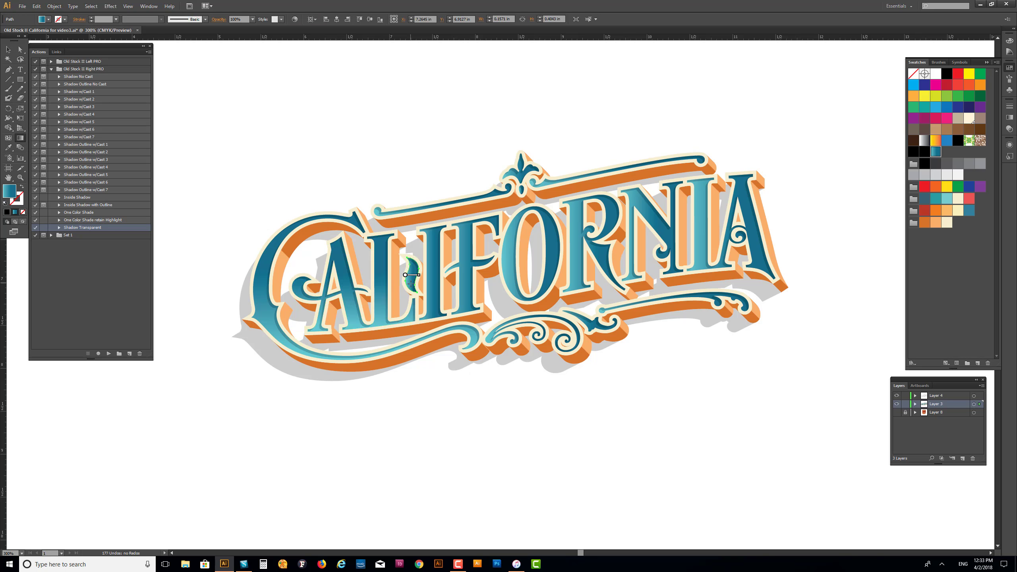
pyautogui.moveTo(412, 287); pyautogui.dragTo(412, 258)
pyautogui.click(8, 49)
# Apply one shared vertical gradient from light base to dark top across the first I and the F.
pyautogui.click(440, 256)
pyautogui.click(468, 247)
pyautogui.click(456, 179)
pyautogui.click(447, 251)
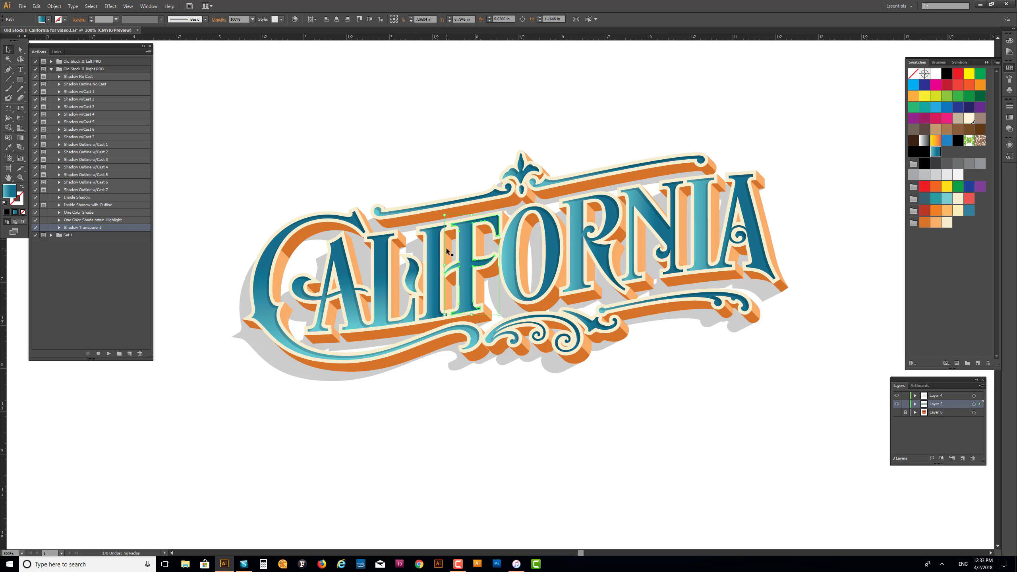
pyautogui.keyDown('shift'); pyautogui.click(439, 254); pyautogui.keyUp('shift')
pyautogui.press('g')
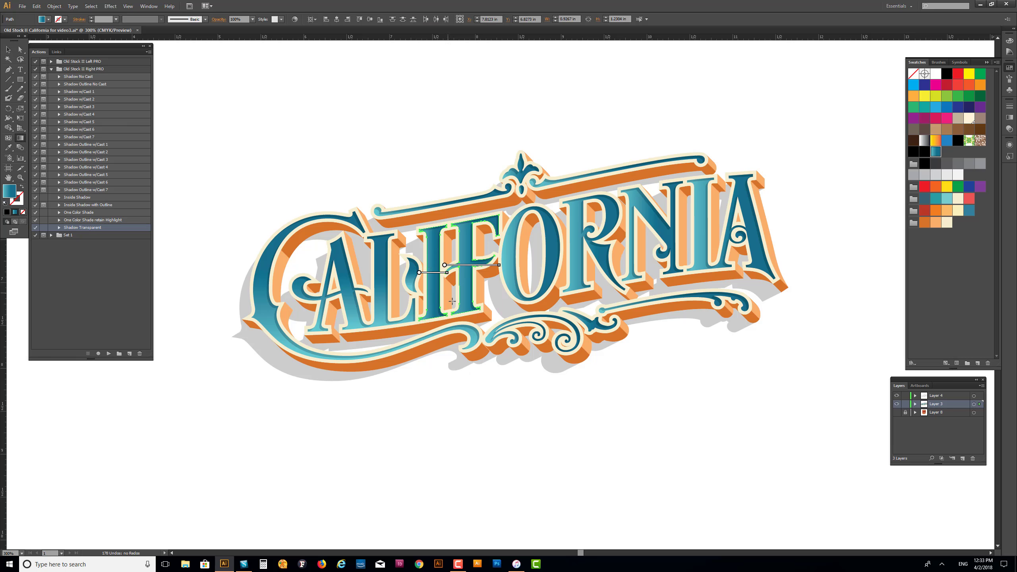
pyautogui.moveTo(463, 312); pyautogui.dragTo(462, 221)
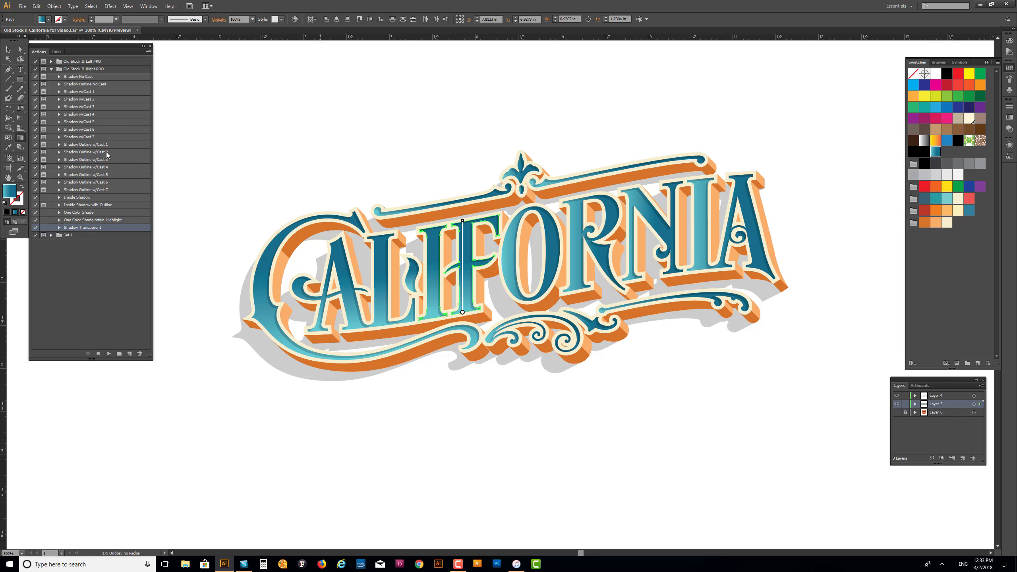
pyautogui.click(7, 49)
# Redraw the O's gradient vertically from its light lower edge to its dark upper edge.
pyautogui.click(509, 256)
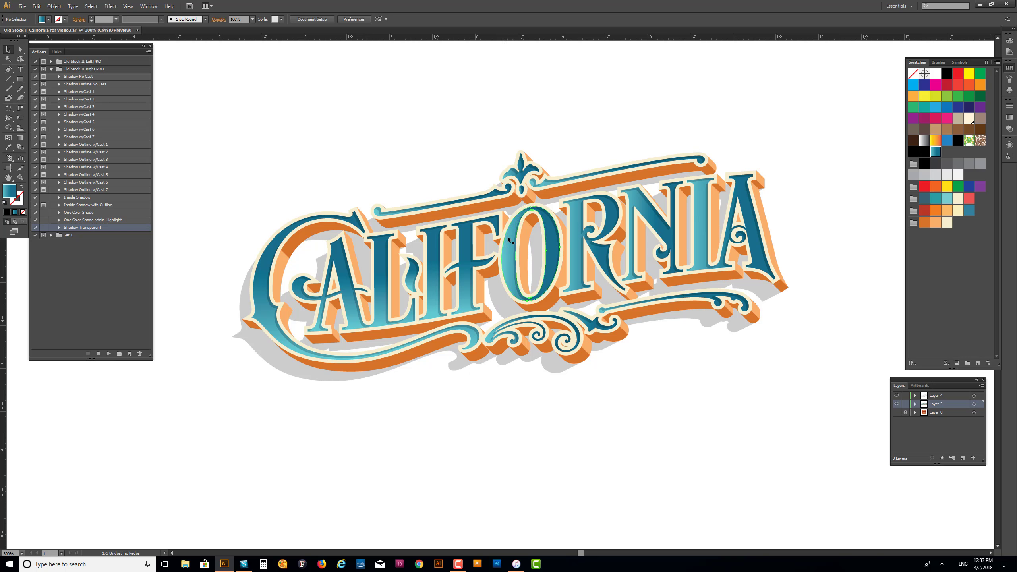
pyautogui.click(20, 138)
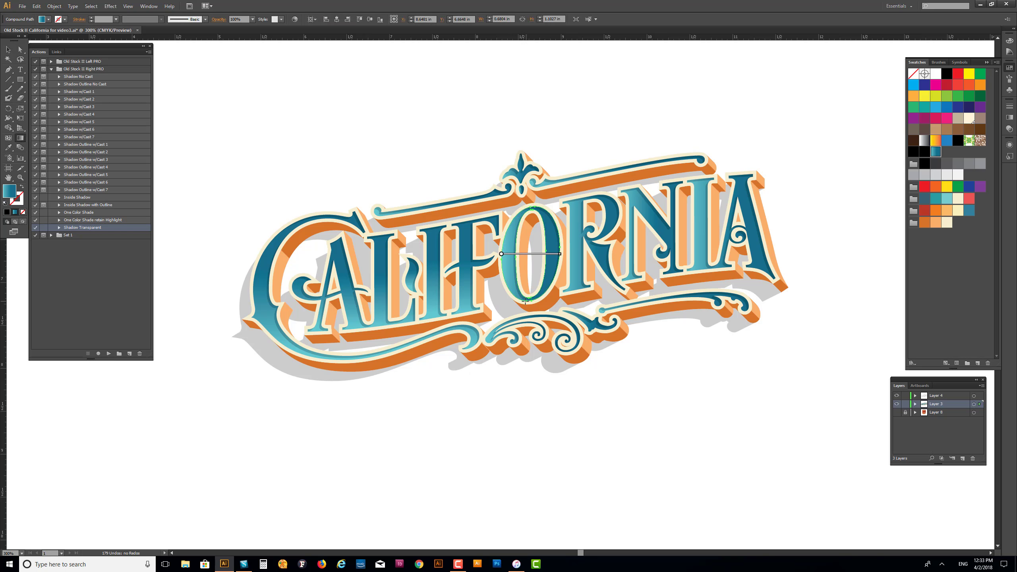
pyautogui.moveTo(530, 301); pyautogui.dragTo(530, 208)
pyautogui.click(8, 49)
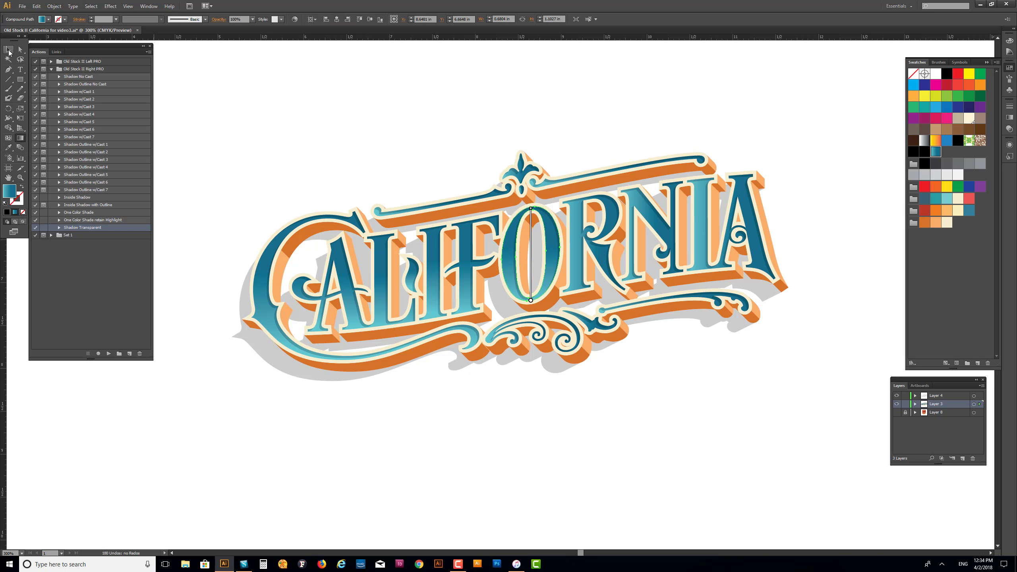
pyautogui.click(363, 120)
# Redraw the R's gradient vertically so it runs from light teal below to dark teal above.
pyautogui.click(587, 224)
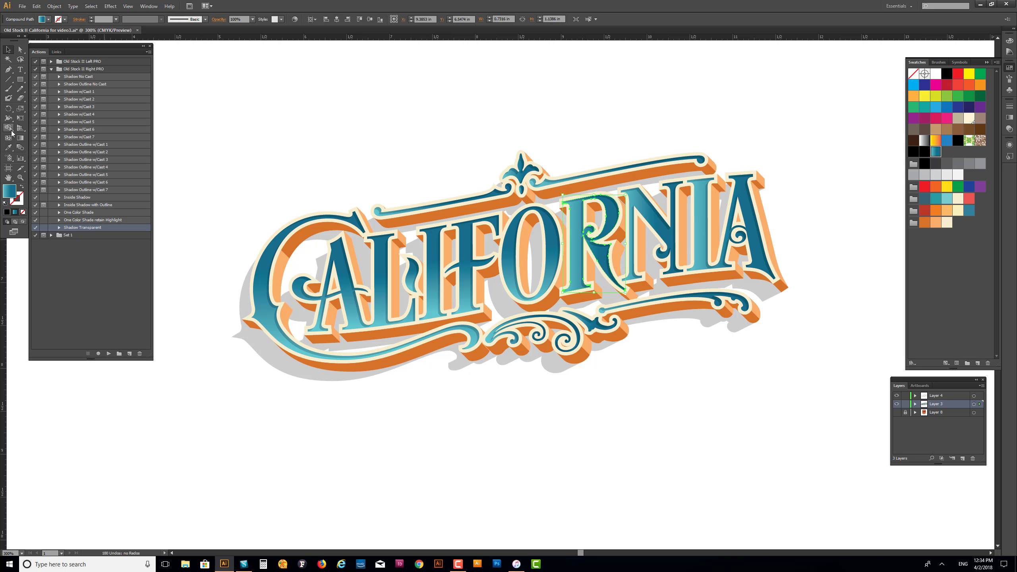
pyautogui.click(20, 138)
pyautogui.moveTo(593, 287); pyautogui.dragTo(594, 198)
pyautogui.click(8, 50)
pyautogui.click(434, 114)
# Redraw the N's gradient vertically with light teal at the foot and dark teal at the head.
pyautogui.click(643, 206)
pyautogui.click(20, 137)
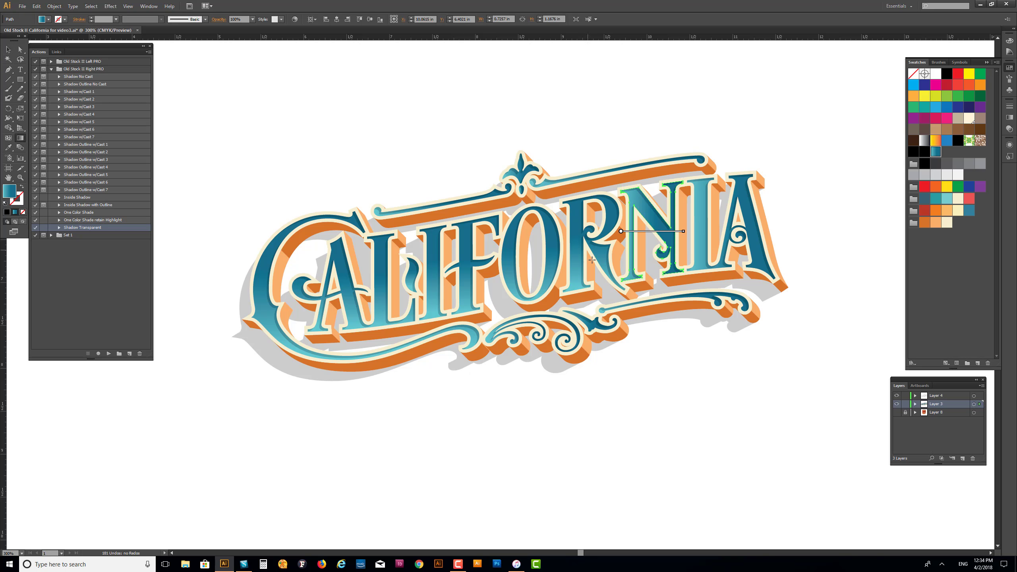
pyautogui.moveTo(652, 277)
pyautogui.mouseDown()
pyautogui.moveTo(634, 202)
pyautogui.moveTo(651, 188)
pyautogui.mouseUp()
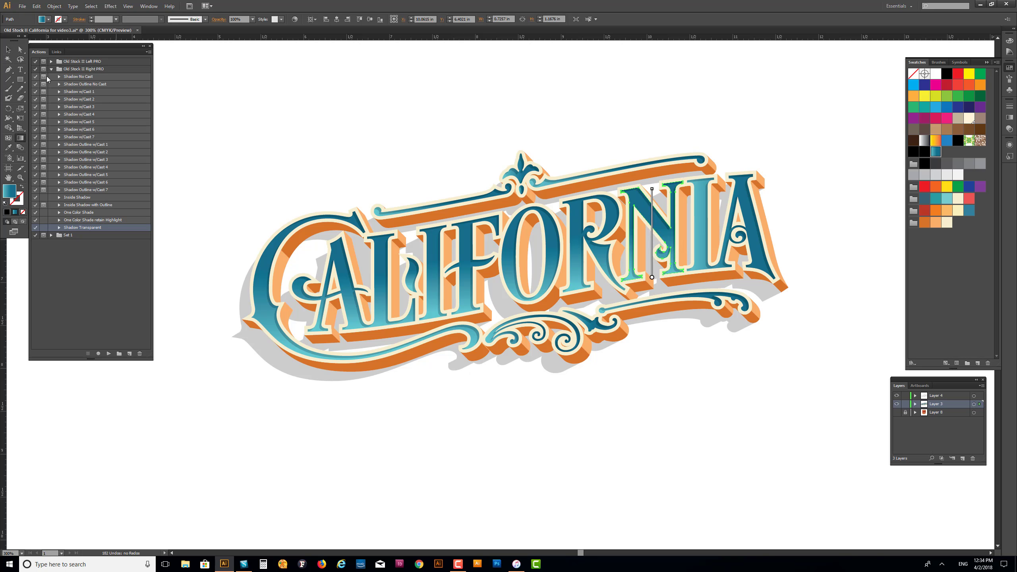
pyautogui.click(8, 50)
pyautogui.click(440, 98)
# Redraw the gradient vertically, light at the base and dark at the top, across the joined final I and A.
pyautogui.click(699, 192)
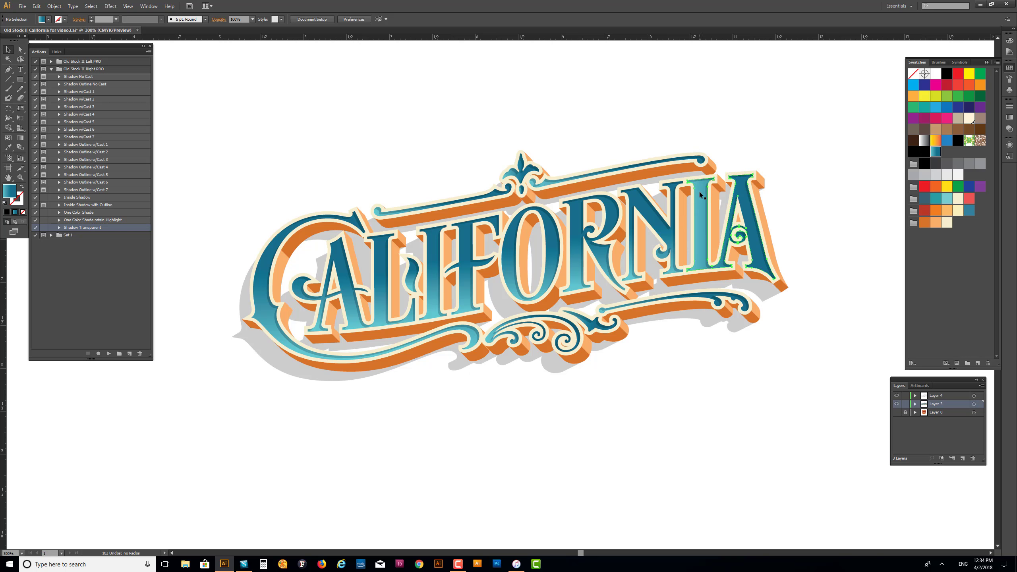
pyautogui.click(20, 138)
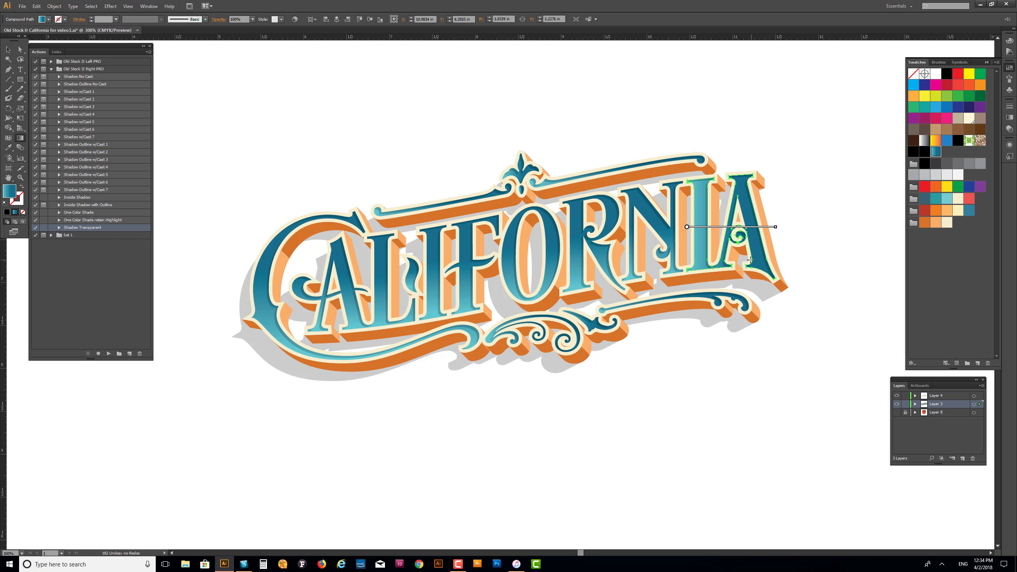
pyautogui.moveTo(717, 268); pyautogui.dragTo(717, 180)
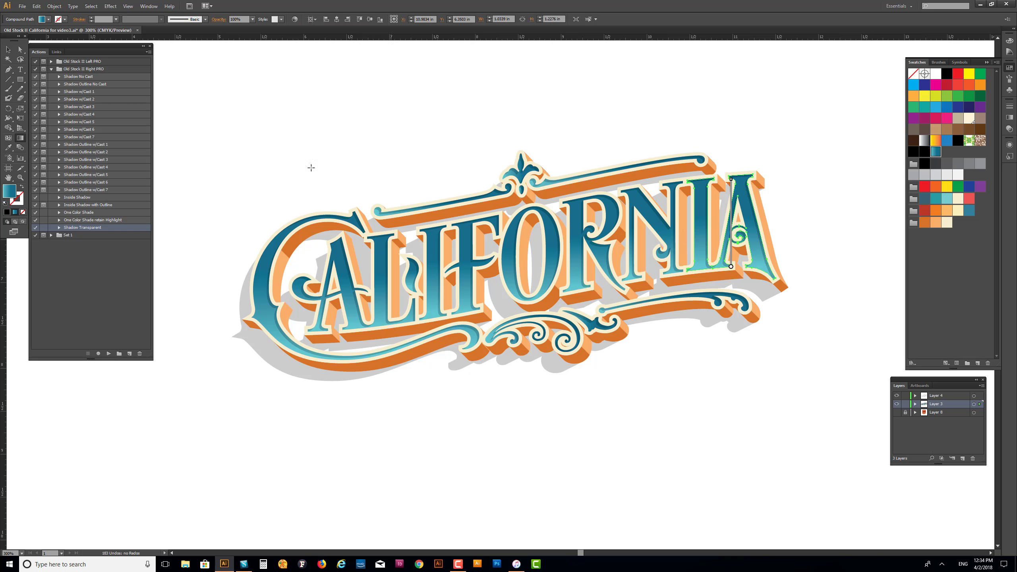
pyautogui.click(8, 50)
pyautogui.click(404, 143)
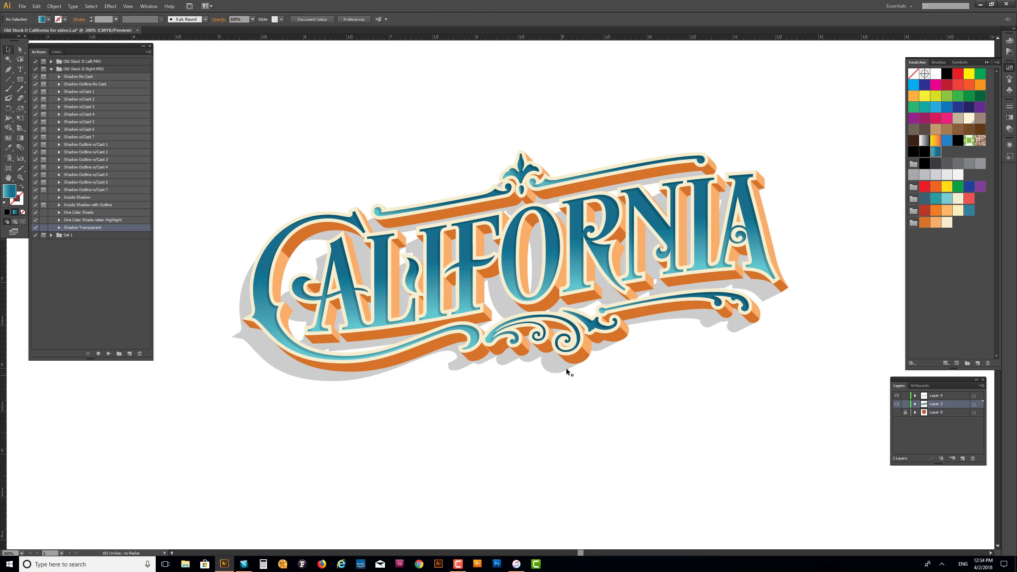
# Apply one shared upward light-to-dark gradient to the two scroll ornaments below the O and R.
pyautogui.click(597, 327)
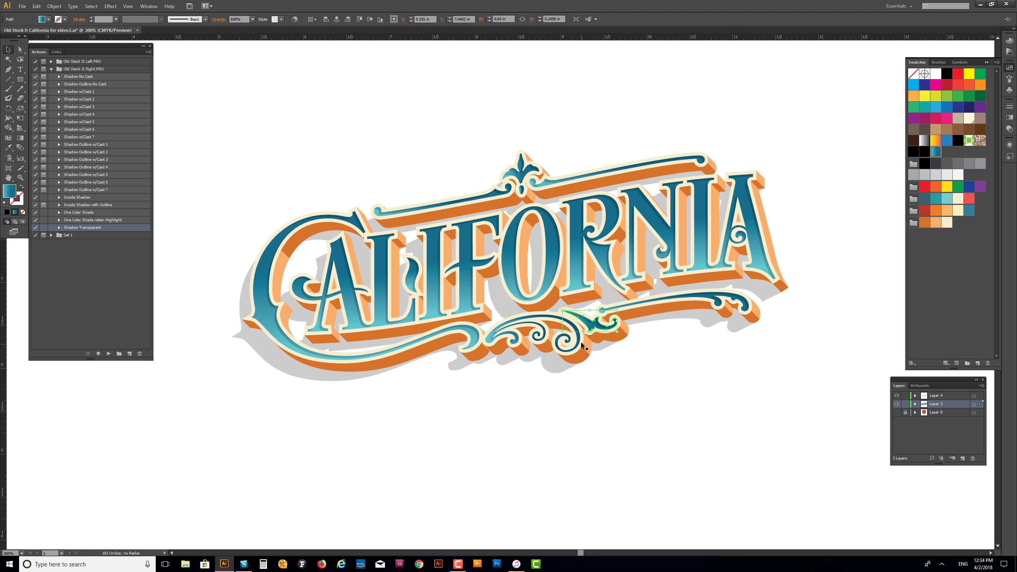
pyautogui.keyDown('shift'); pyautogui.click(489, 342); pyautogui.keyUp('shift')
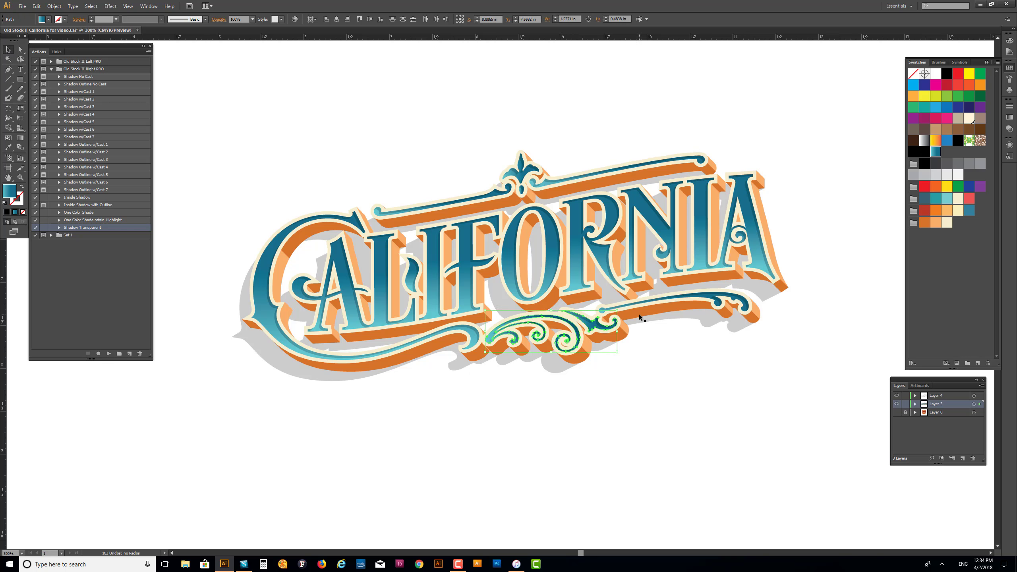
pyautogui.click(20, 138)
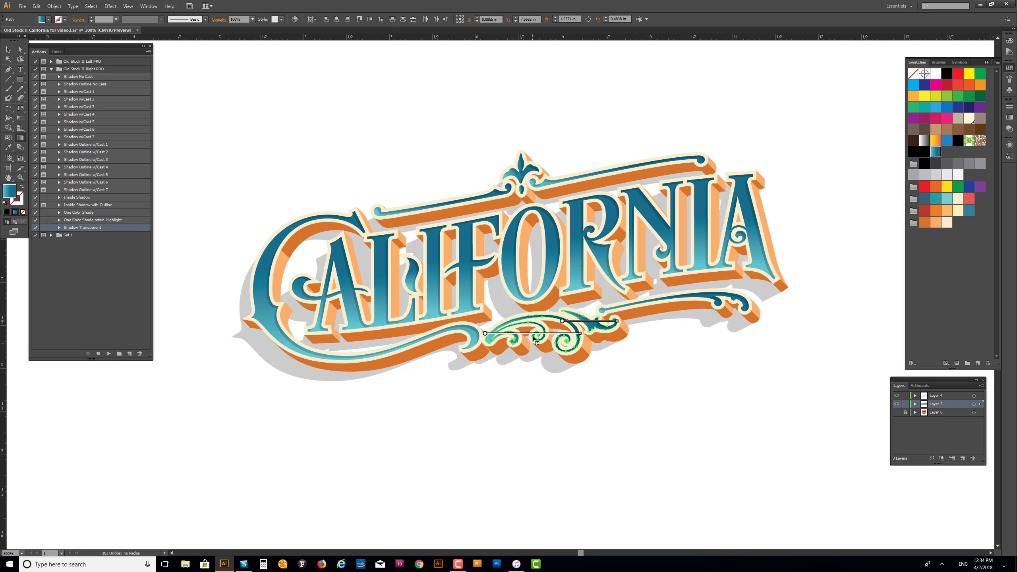
pyautogui.moveTo(531, 343); pyautogui.dragTo(533, 315)
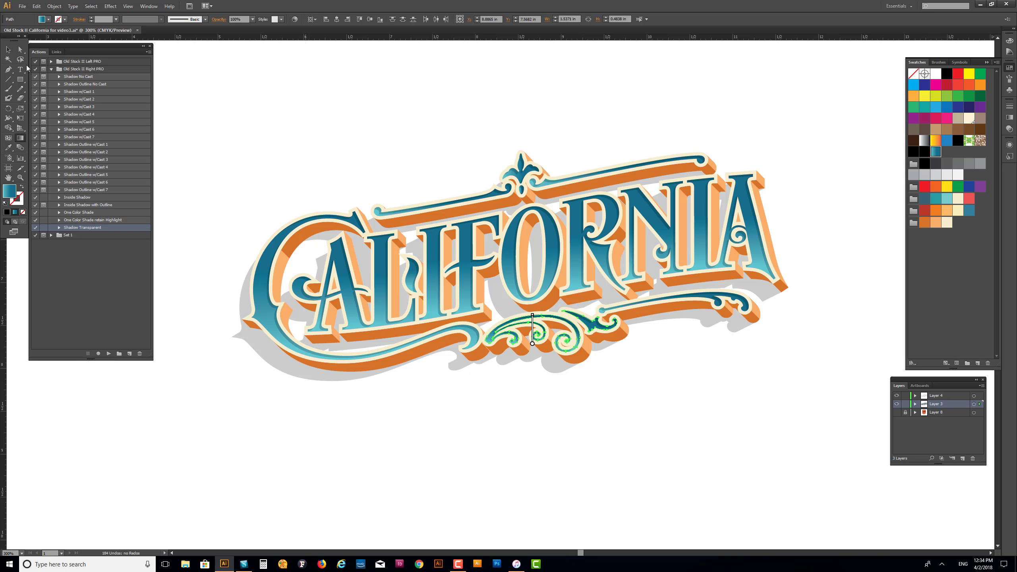
pyautogui.click(8, 50)
pyautogui.click(394, 129)
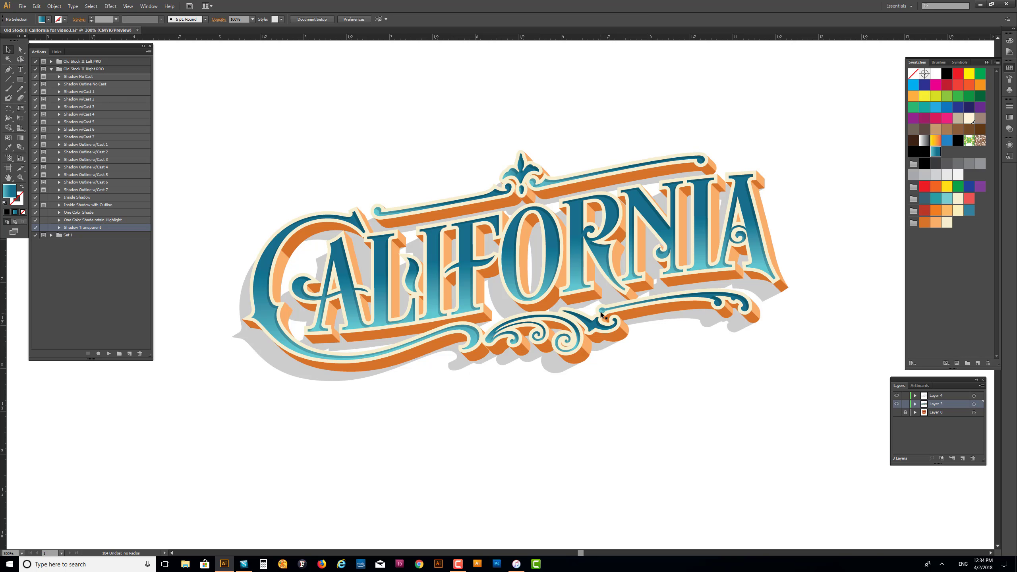
# Redraw the gradient vertically, light to dark upward, on the long flourish beneath the N, I and A.
pyautogui.click(601, 315)
pyautogui.press('g')
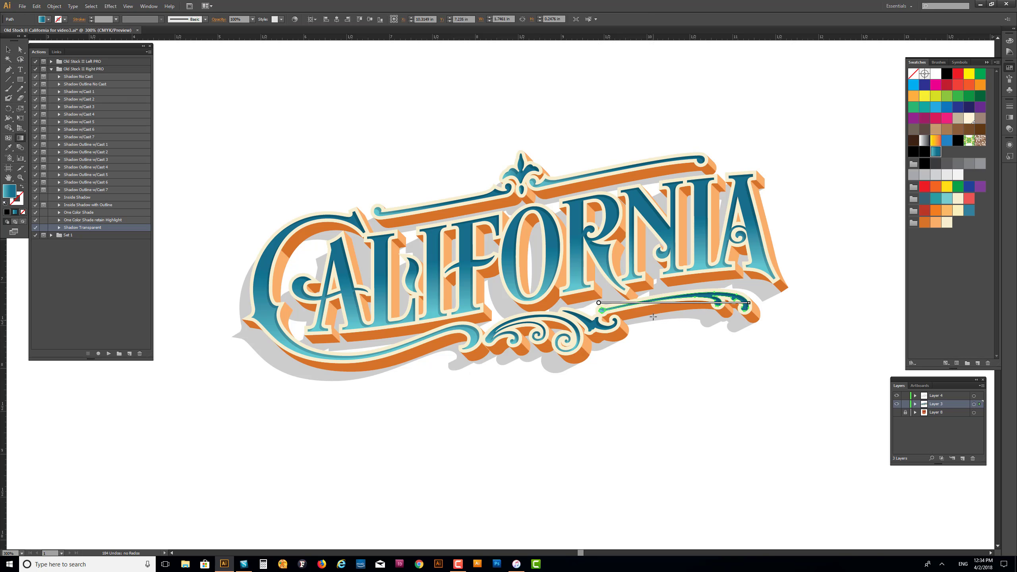
pyautogui.moveTo(674, 314); pyautogui.dragTo(673, 293)
pyautogui.click(8, 49)
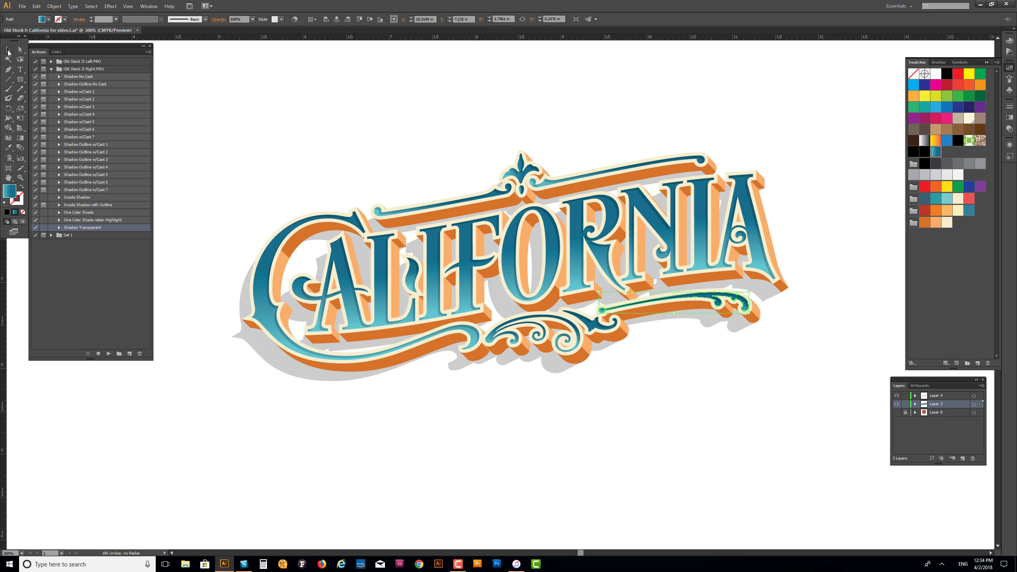
pyautogui.click(371, 77)
# Apply one shared upward light-to-dark gradient to the two long flourishes above the lettering, and deselect them.
pyautogui.click(548, 186)
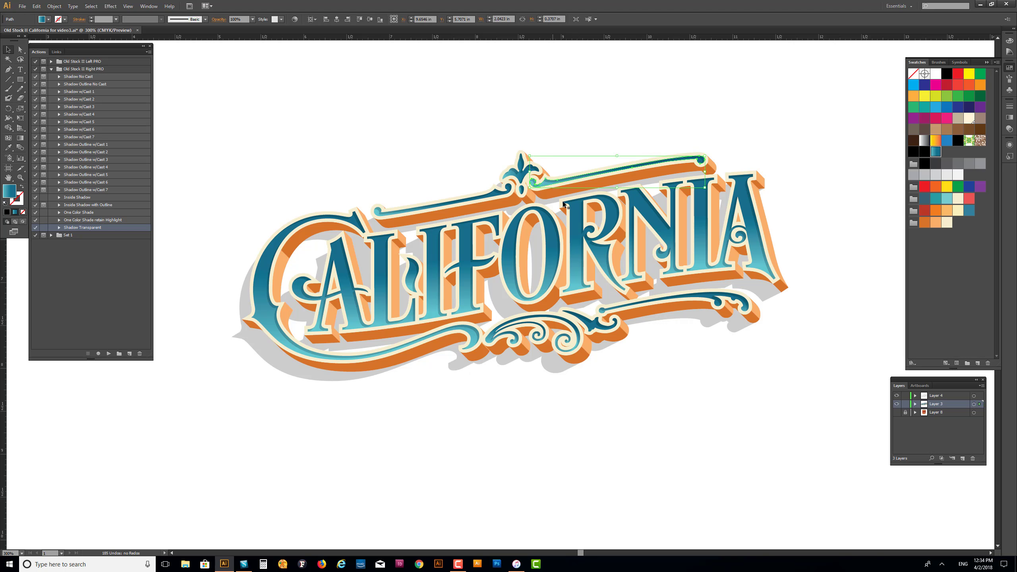
pyautogui.keyDown('shift'); pyautogui.click(377, 212); pyautogui.keyUp('shift')
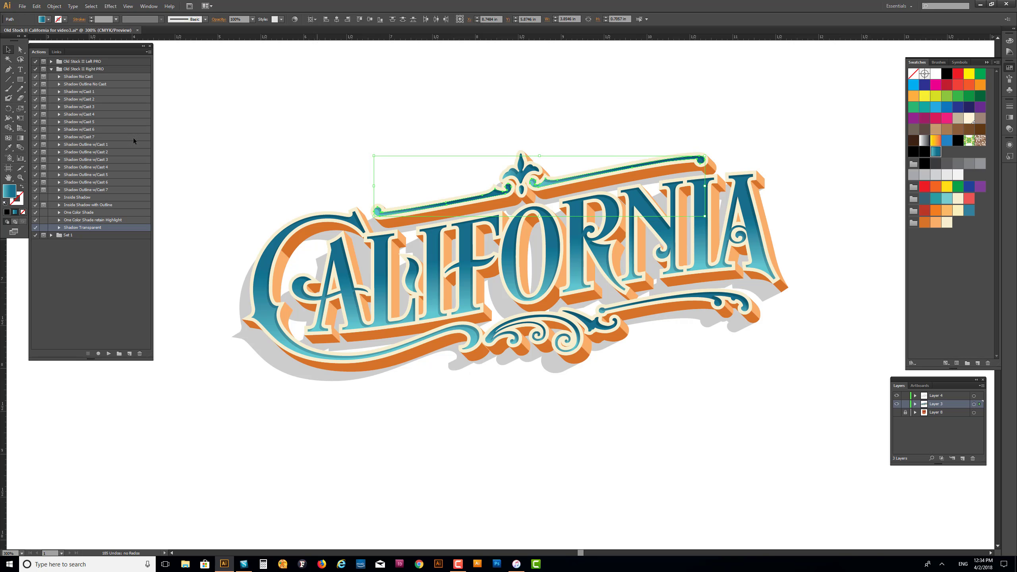
pyautogui.click(20, 138)
pyautogui.moveTo(526, 198); pyautogui.dragTo(528, 173)
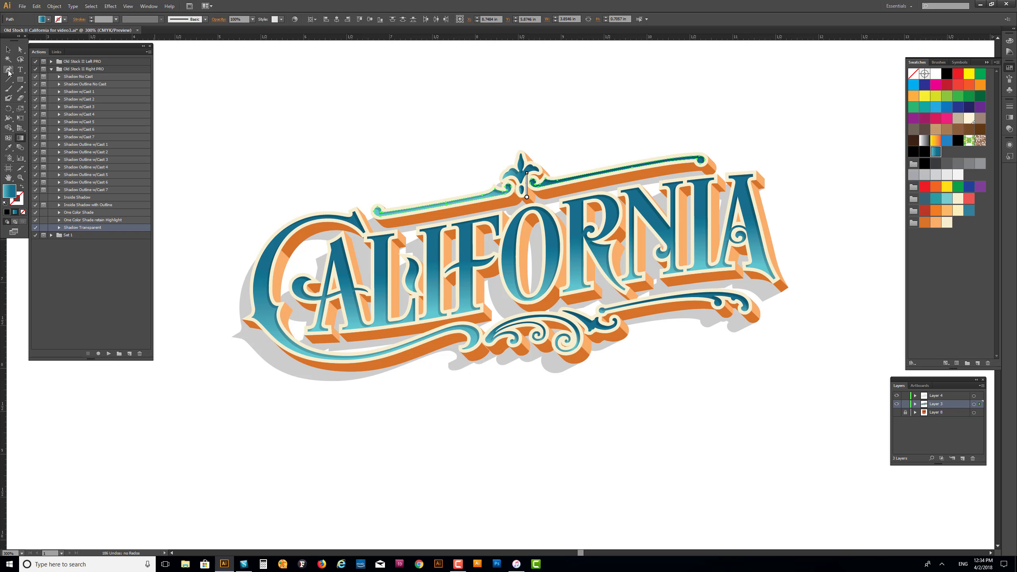
pyautogui.click(8, 49)
pyautogui.click(493, 171)
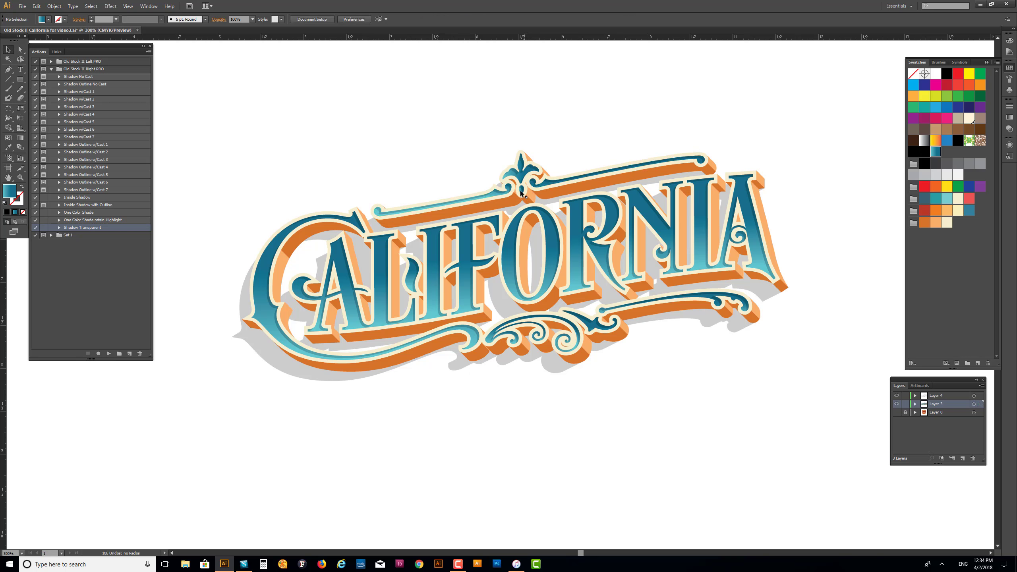
# Show the hidden, locked bottom layer with the red badge artwork behind the CALIFORNIA lettering.
pyautogui.scroll(-1, 433, 270)
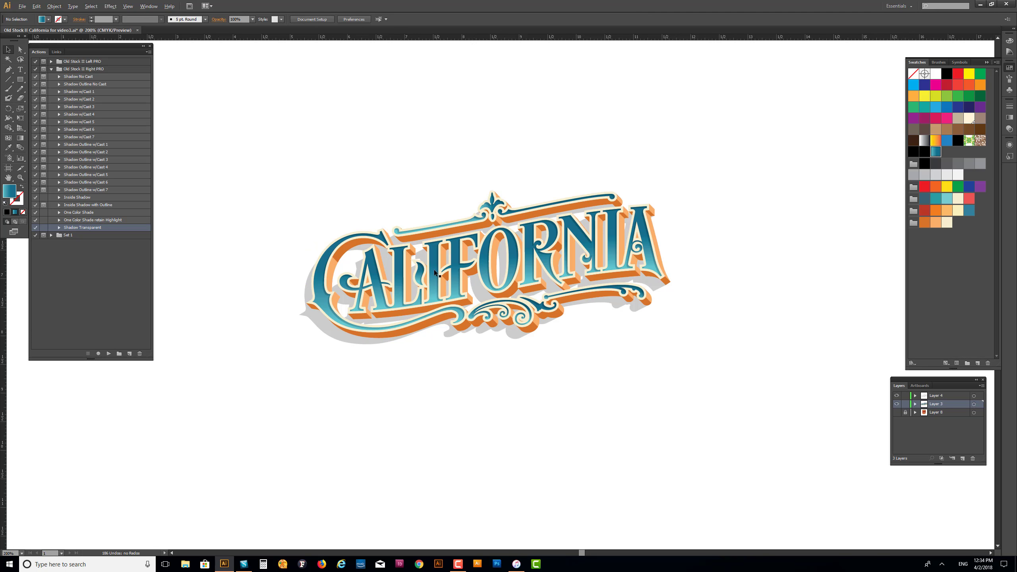
pyautogui.scroll(1, 569, 336)
pyautogui.hscroll(1, 577, 357)
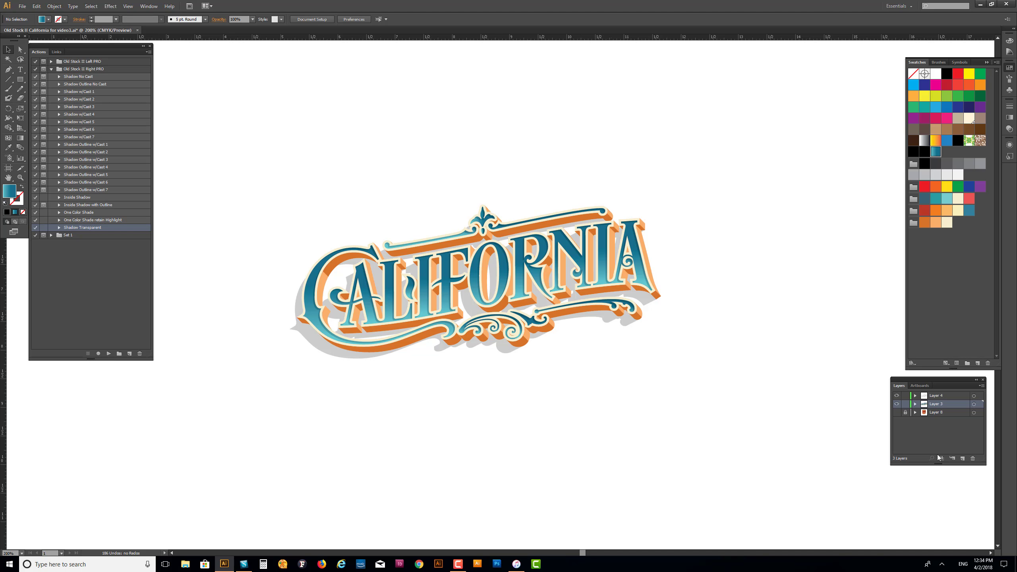
pyautogui.click(897, 412)
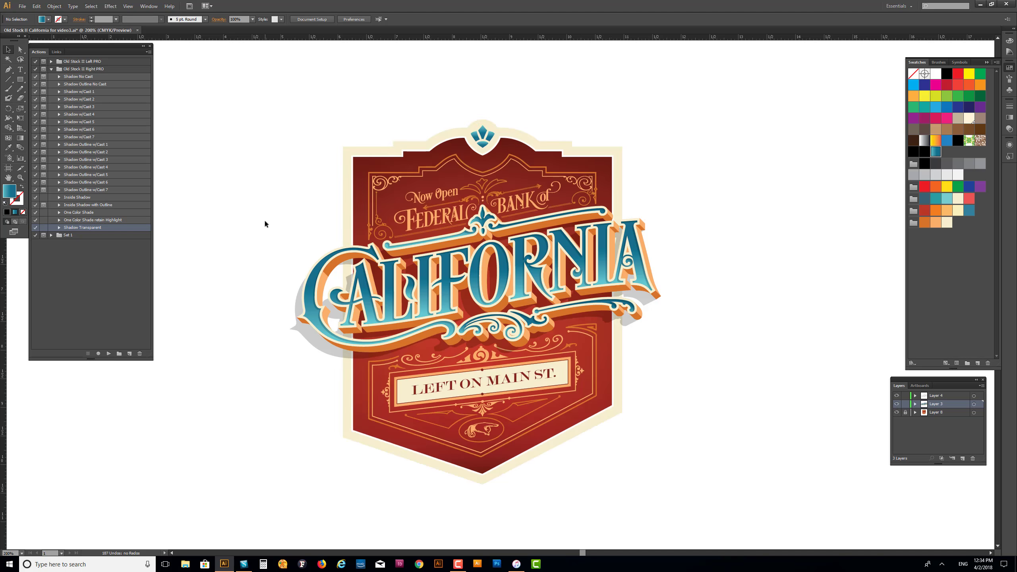
pyautogui.moveTo(265, 223); pyautogui.dragTo(259, 203)
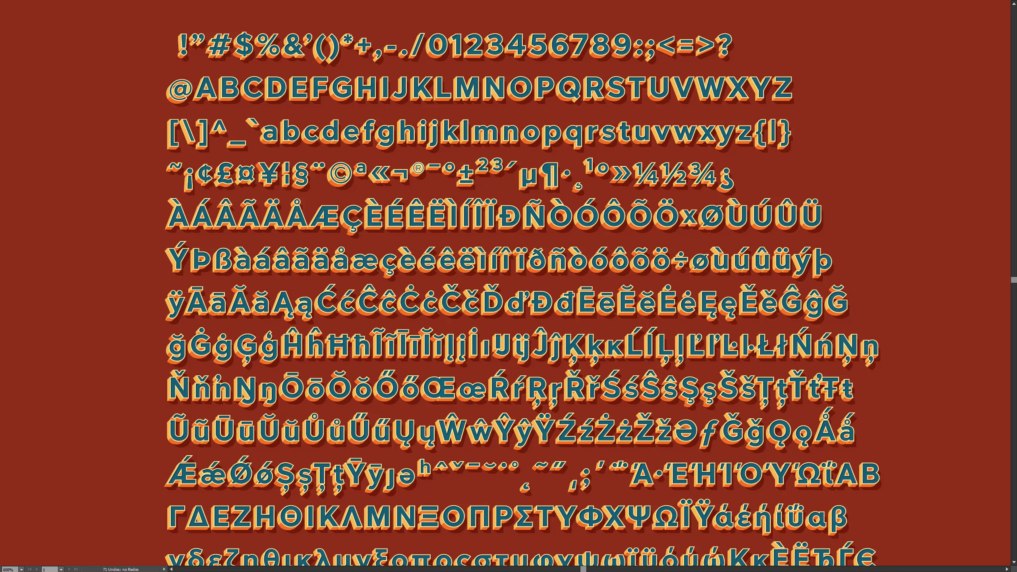
# Delete the full set of shaded sample characters from the red background.
pyautogui.press('Delete')
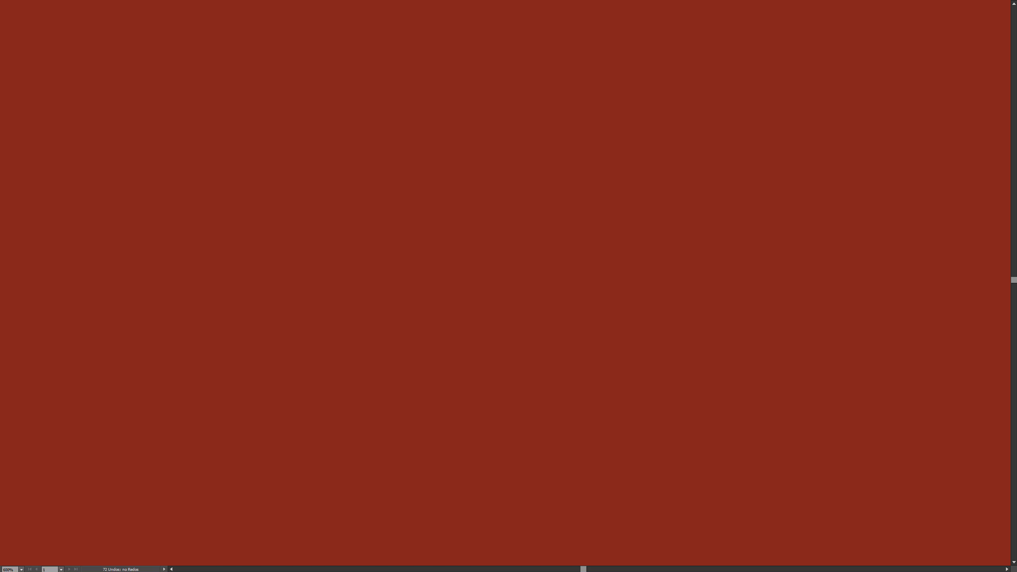
# Rebuild the sample characters in place on the red background, stacking the dark shadows, orange extrusions, cream outlines and teal faces.
pyautogui.hotkey('ctrl', 'f')
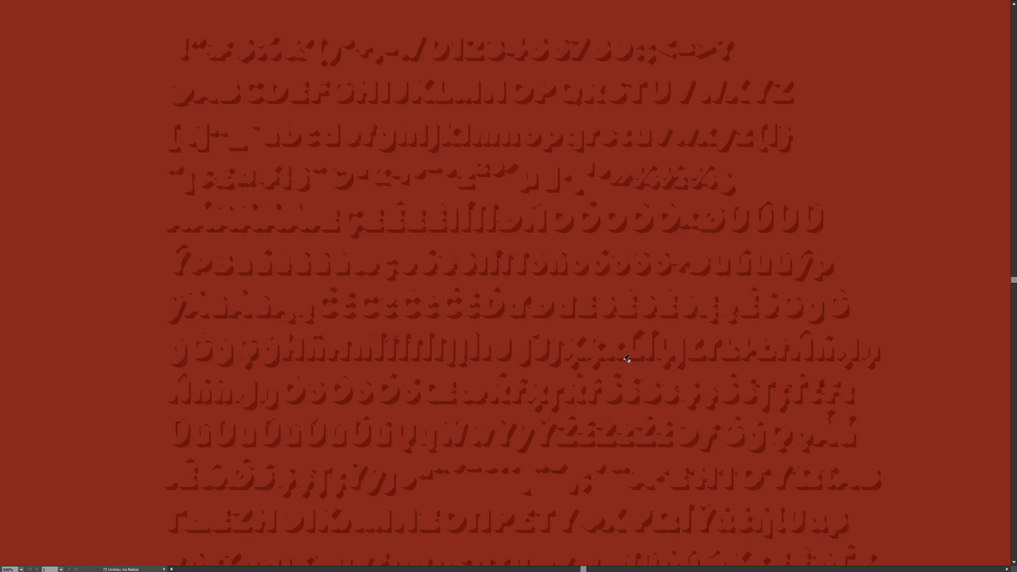
pyautogui.moveTo(586, 461); pyautogui.dragTo(576, 241)
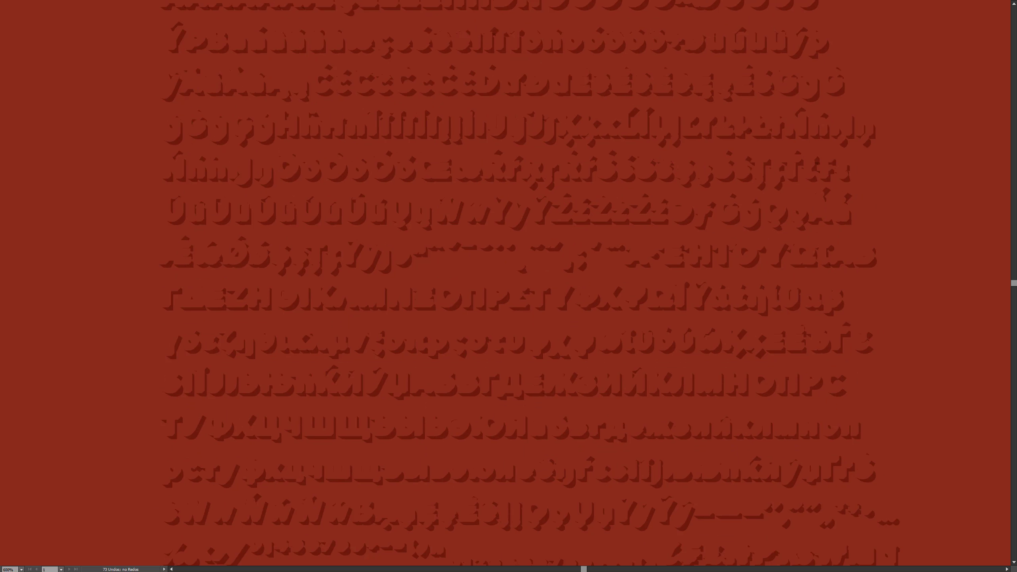
pyautogui.hotkey('ctrl', 'f')
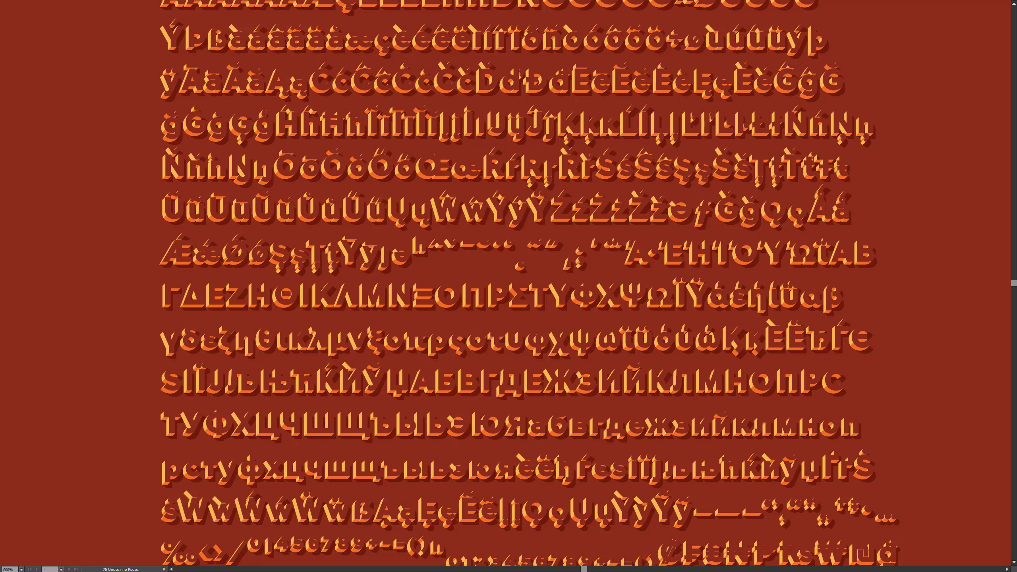
pyautogui.hotkey('ctrl', 'f')
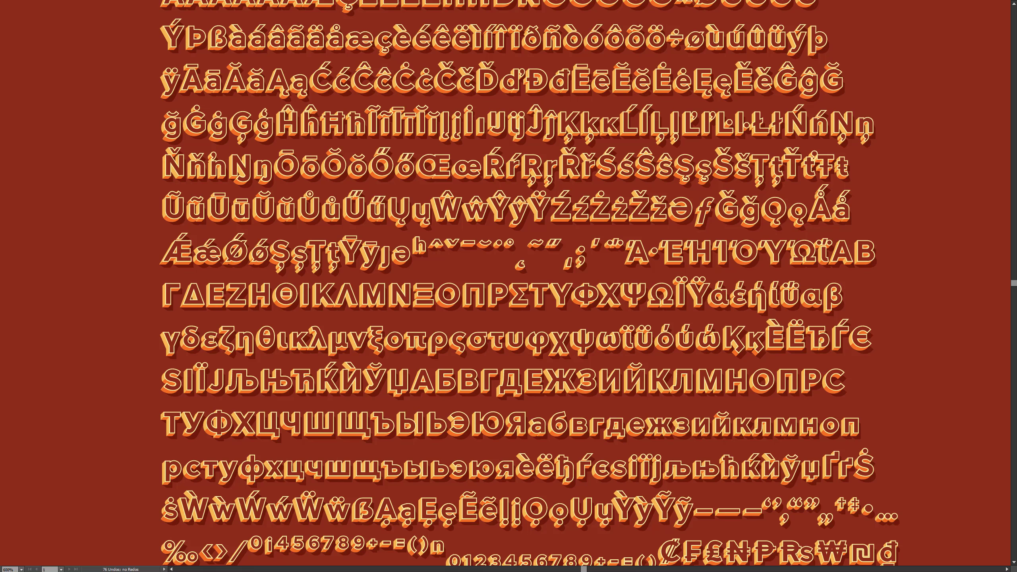
pyautogui.hotkey('shift', 'x')
# Examine the finished layered effect up close on the accented, Cyrillic and alternate characters further down the sample set.
pyautogui.hotkey('ctrl', '=')
pyautogui.hotkey('ctrl', '=')
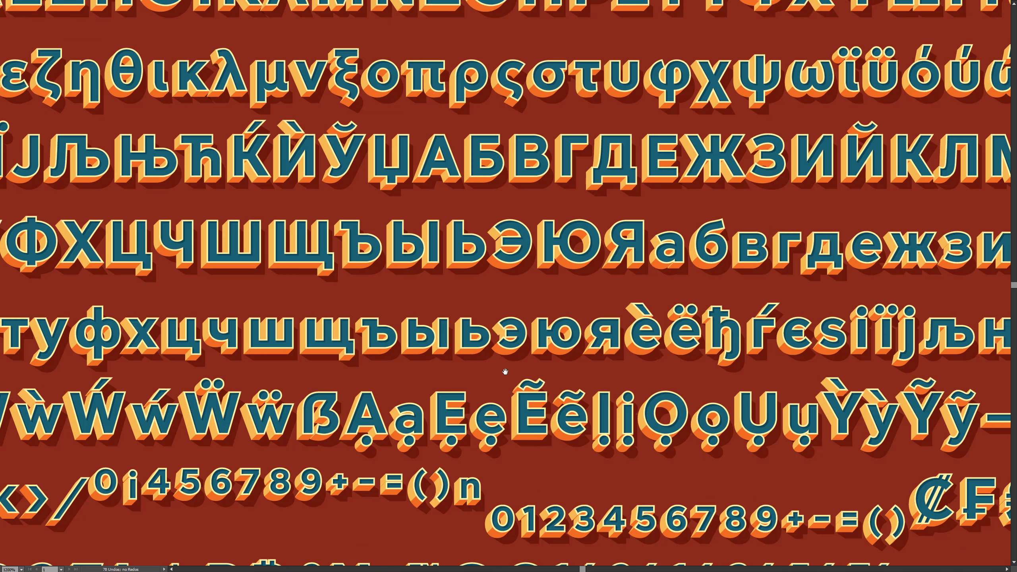
pyautogui.scroll(-10, 550, 276)
pyautogui.scroll(-9, 612, 364)
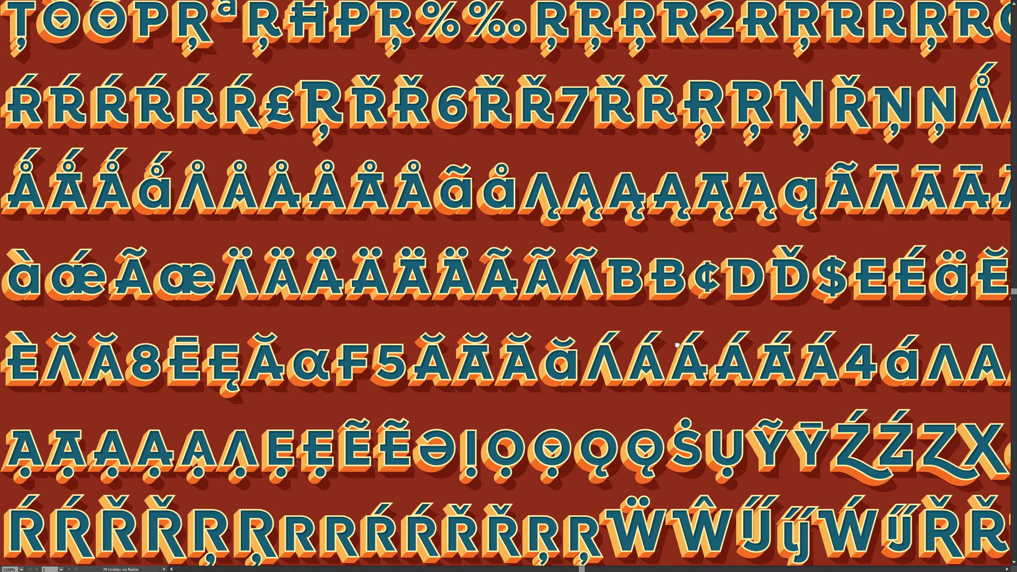
pyautogui.scroll(-2, 677, 260)
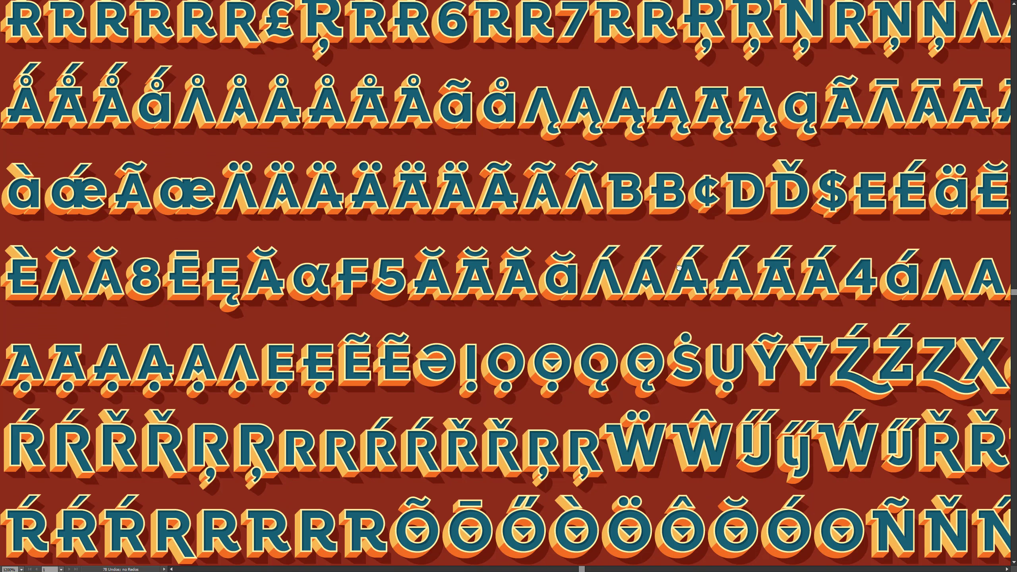